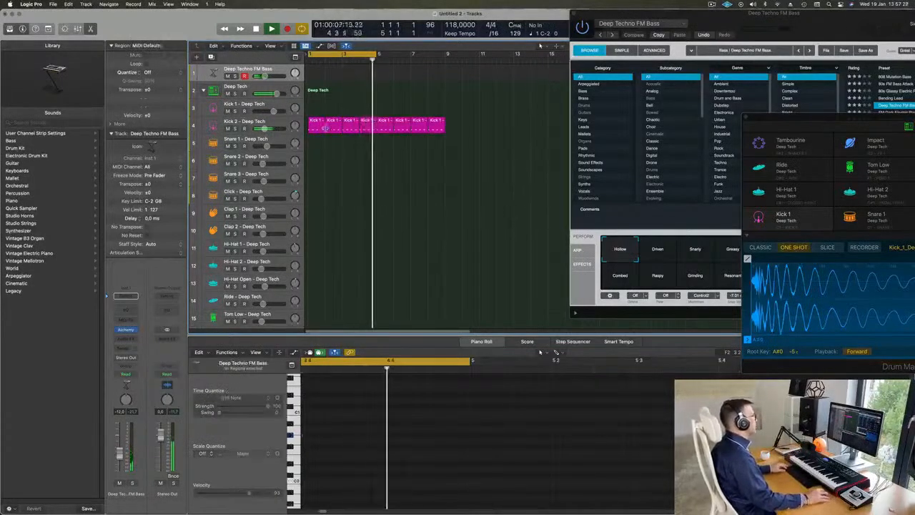
Copy the first Kick 2 region onto the Snare 1 track at bar 1.
click(317, 125)
drag(316, 146, 336, 125)
click(317, 139)
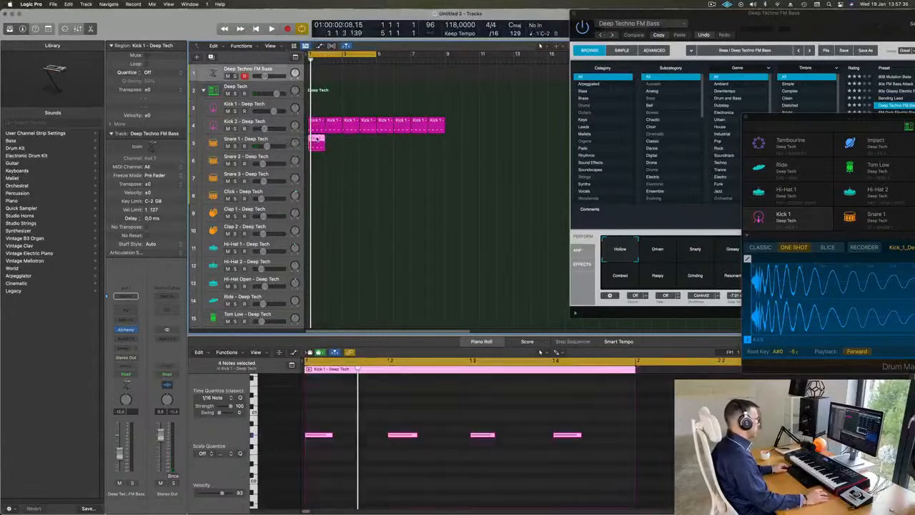
Raise the pitch of the copied Snare 1 notes and delete the notes on beats 1 and 3.
drag(328, 425, 622, 465)
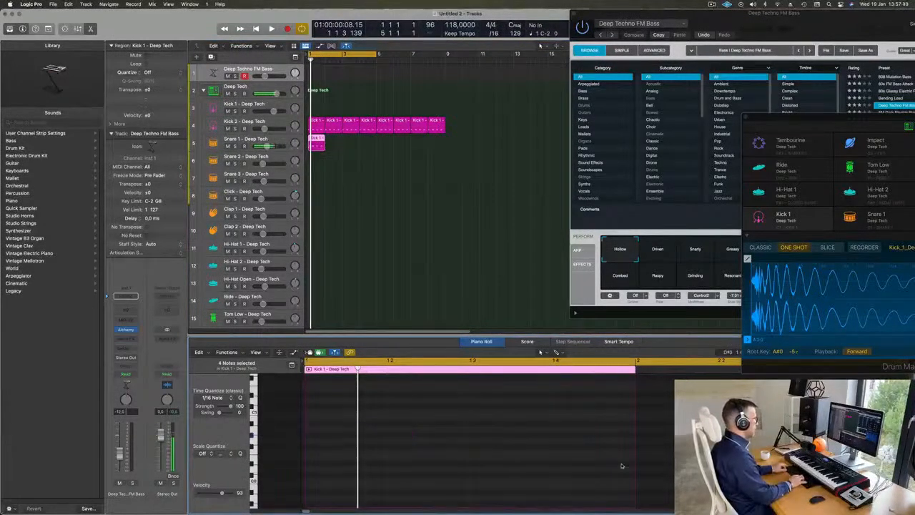
scroll(593, 467, up, 5)
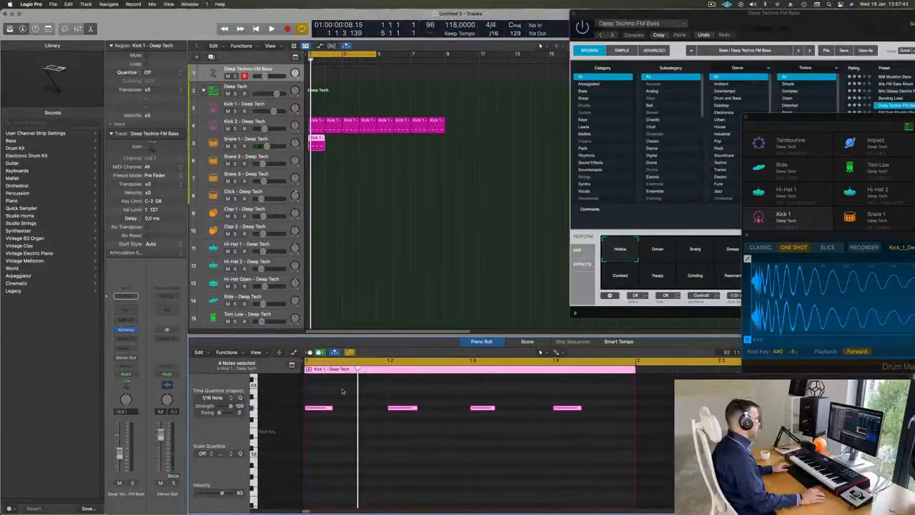
click(331, 409)
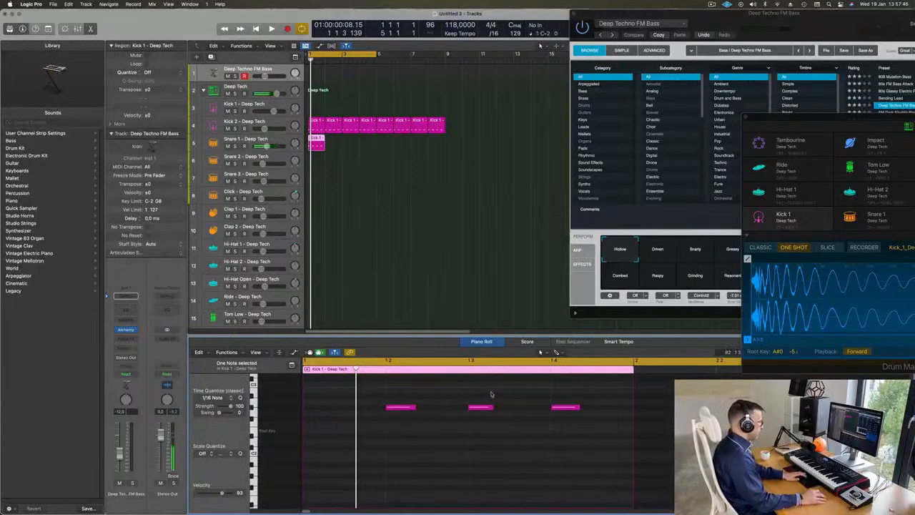
drag(386, 386, 679, 459)
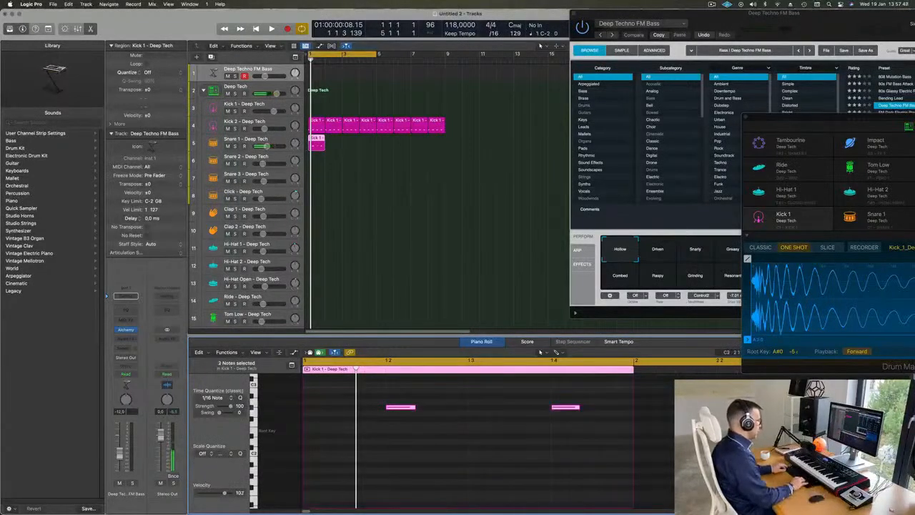
Play the loop and transpose the two remaining Snare 1 notes down by a few semitones.
key(space)
key(alt+Down)
key(alt+Down)
key(alt+Down)
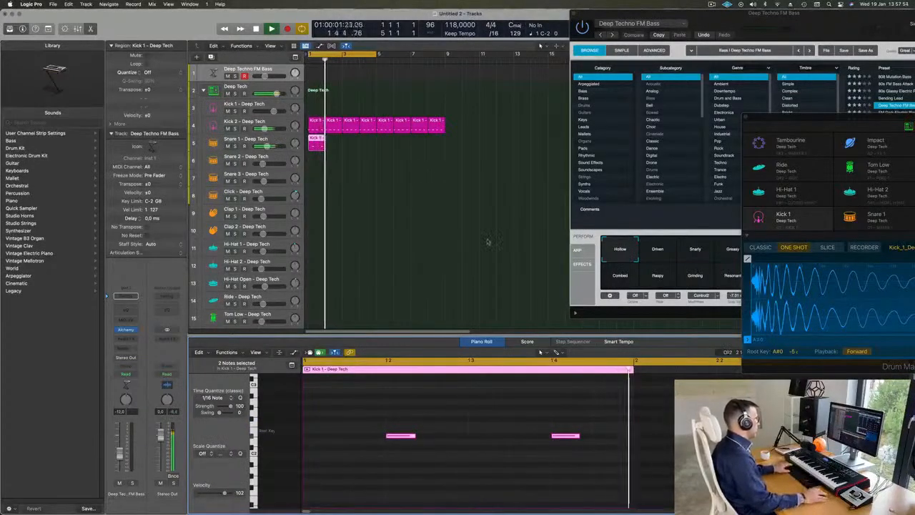
Repeat the one-bar Snare 1 region up to bar 9 and play the result with the kick.
click(332, 147)
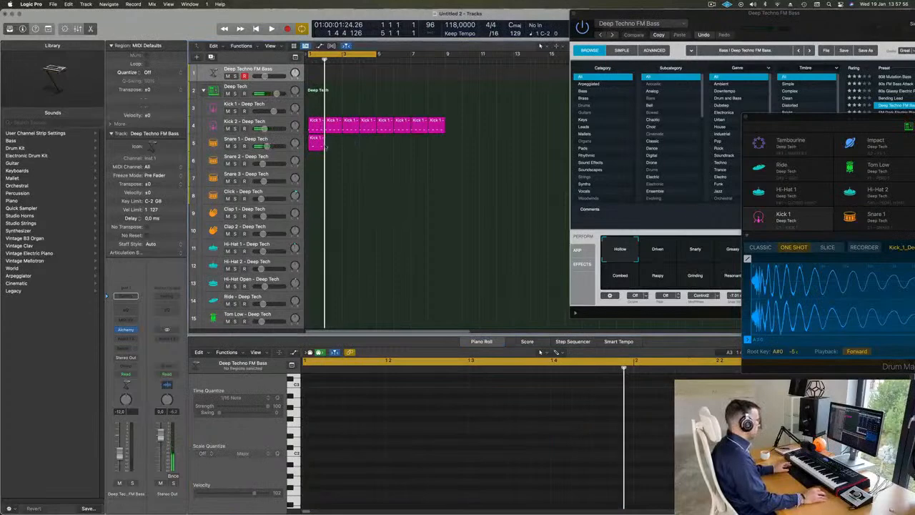
click(313, 147)
key(super+r)
key(super+r)
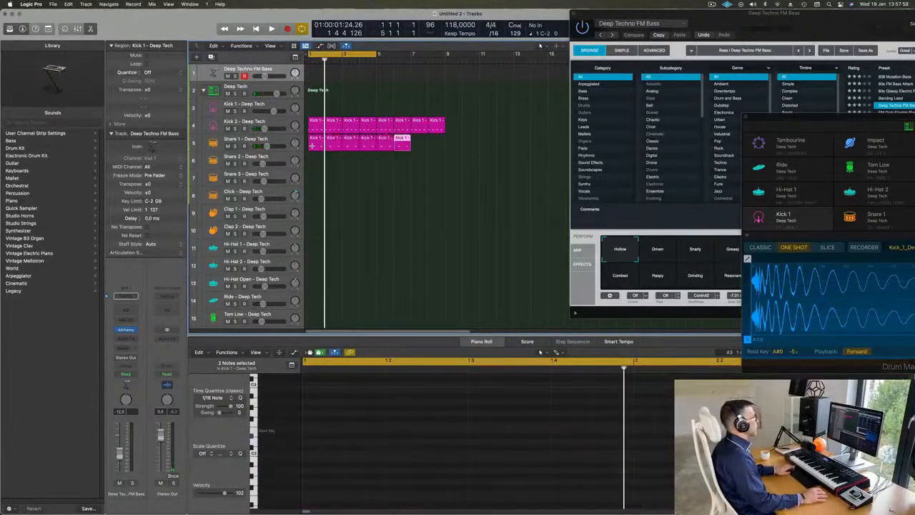
key(space)
Copy a four-note Kick 2 region onto the Hi-Hat Open track at bar 1.
click(315, 132)
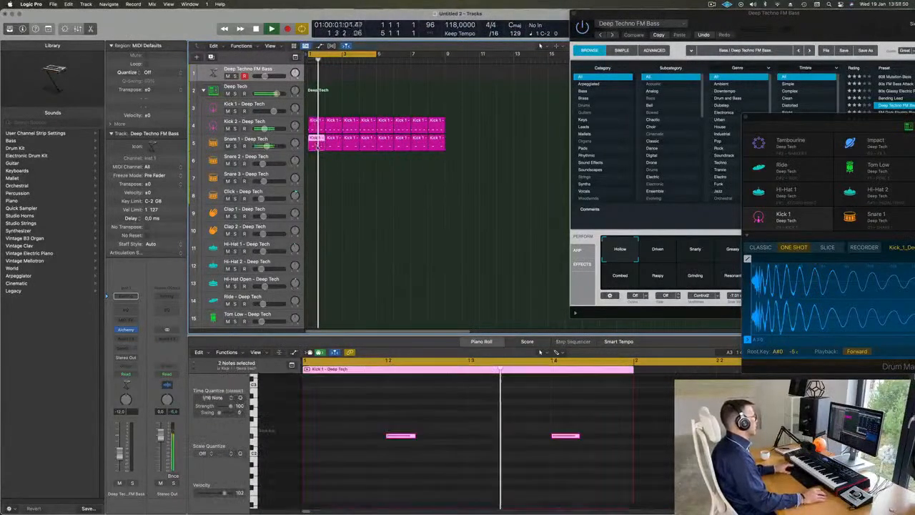
key(space)
drag(314, 132, 313, 303)
key(space)
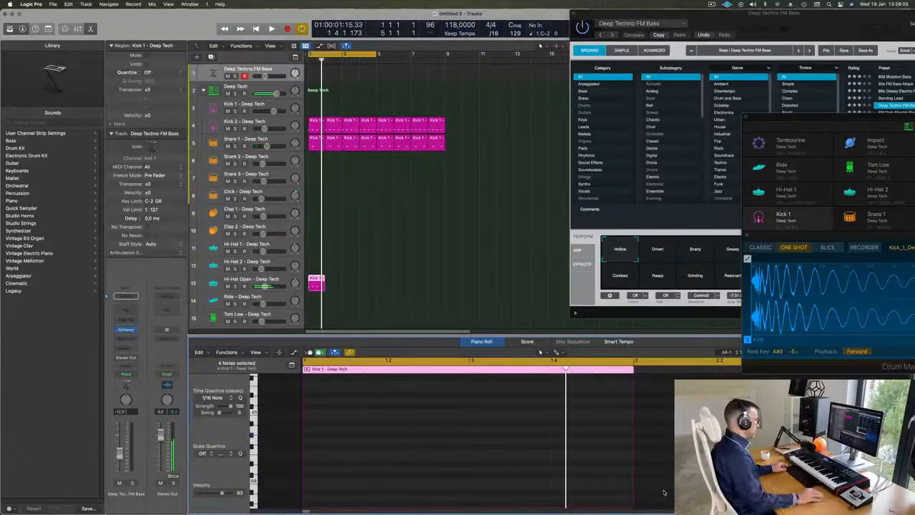
Transpose the four Hi-Hat Open notes up and shift them half a beat later onto the offbeats.
scroll(487, 456, up, 5)
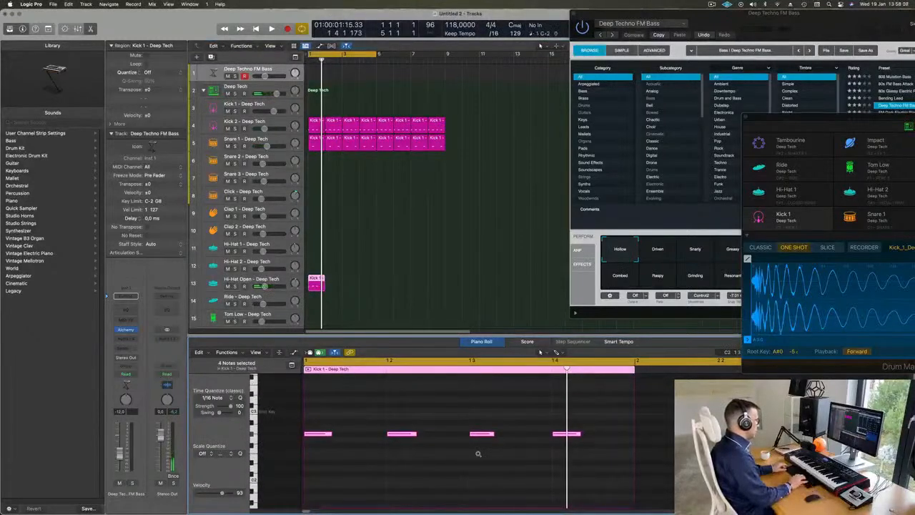
key(alt+Up)
key(alt+Up)
key(alt+Up)
key(alt+Up)
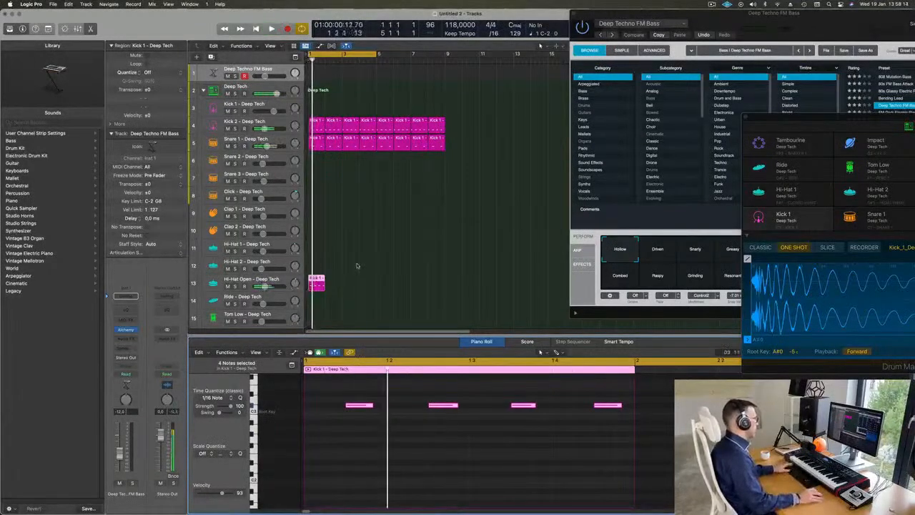
Repeat the one-bar Hi-Hat Open region up to bar 9 and play the drum loop.
key(super+r)
key(super+r)
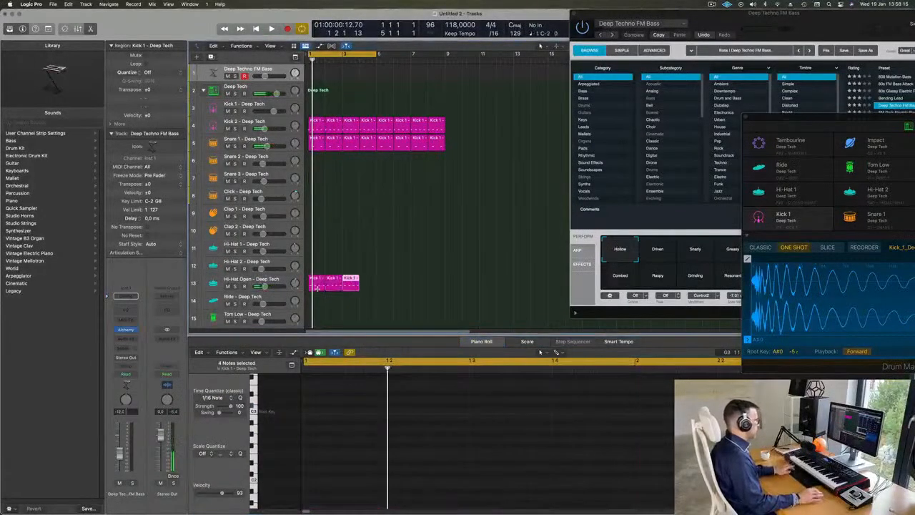
key(space)
click(359, 245)
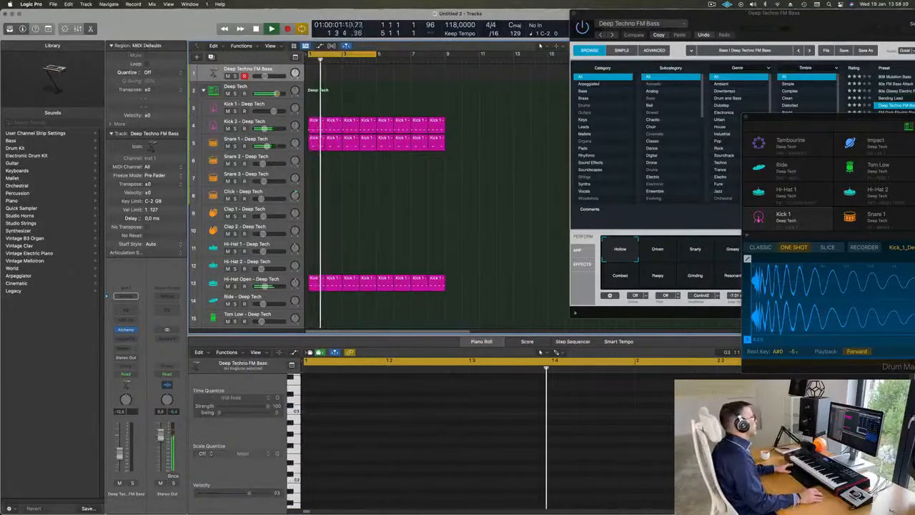
Lower the Hi-Hat Open track's volume while replaying the loop from the start.
click(287, 281)
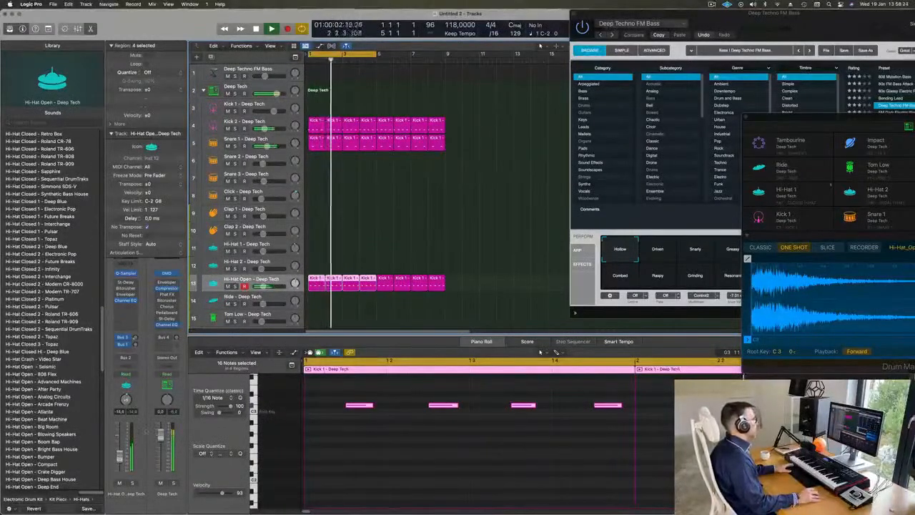
key(Return)
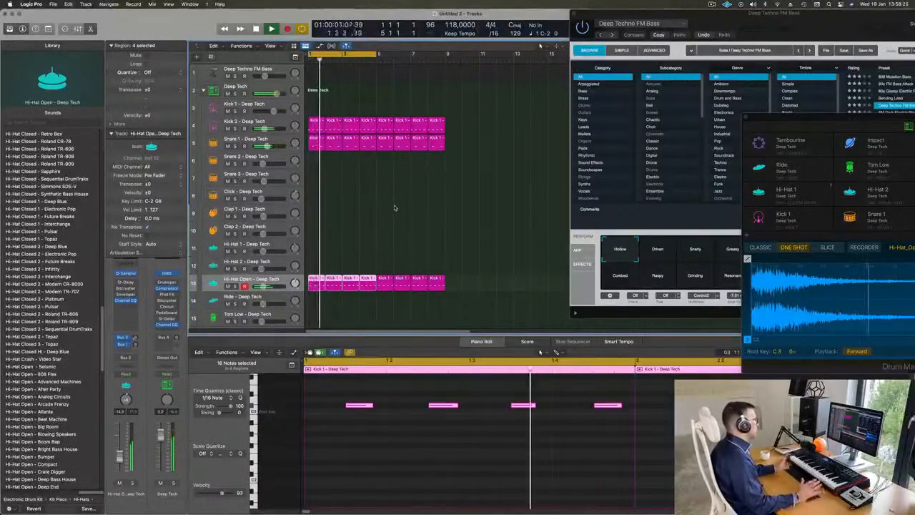
key(Return)
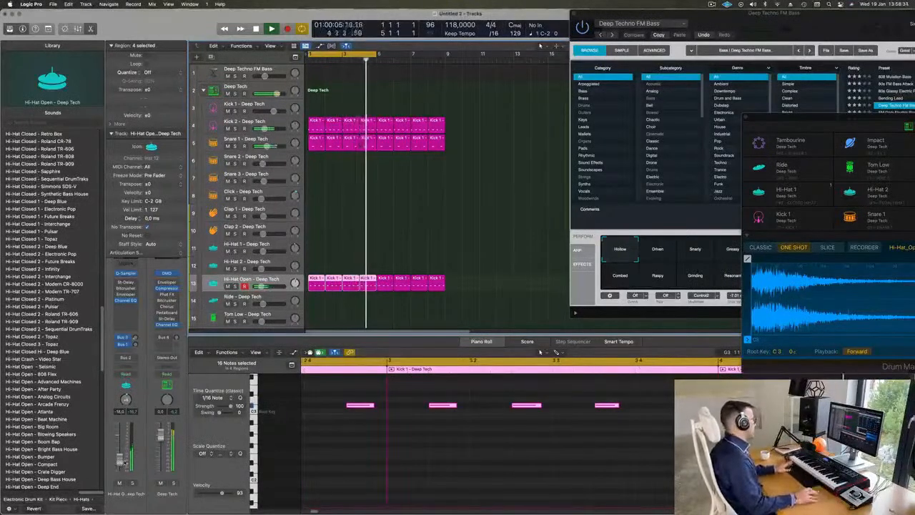
Copy the first Snare 1 region onto the Tom Low track at bar 1.
scroll(384, 217, down, 3)
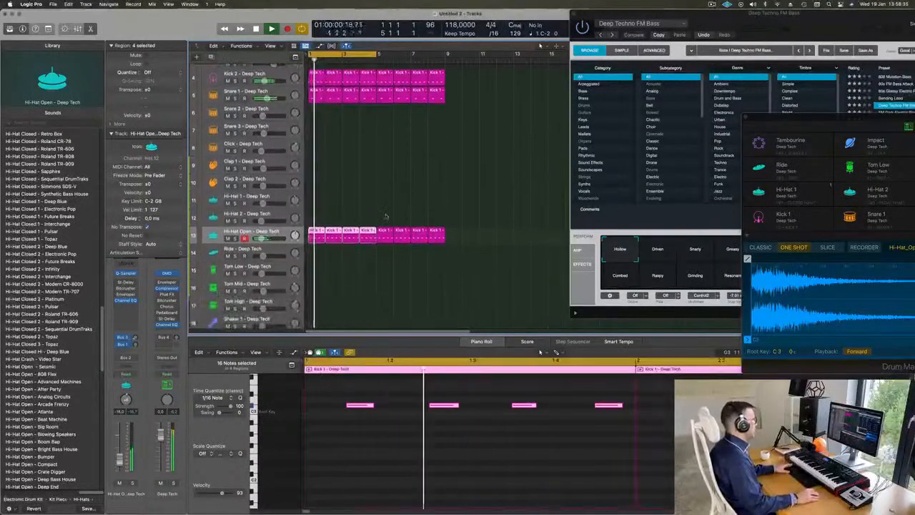
click(385, 218)
scroll(343, 143, up, 3)
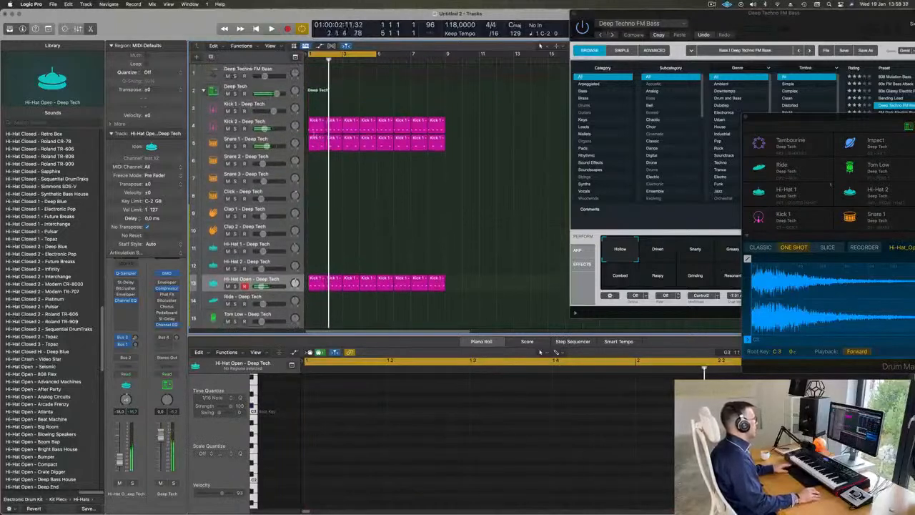
click(314, 145)
drag(308, 304, 309, 312)
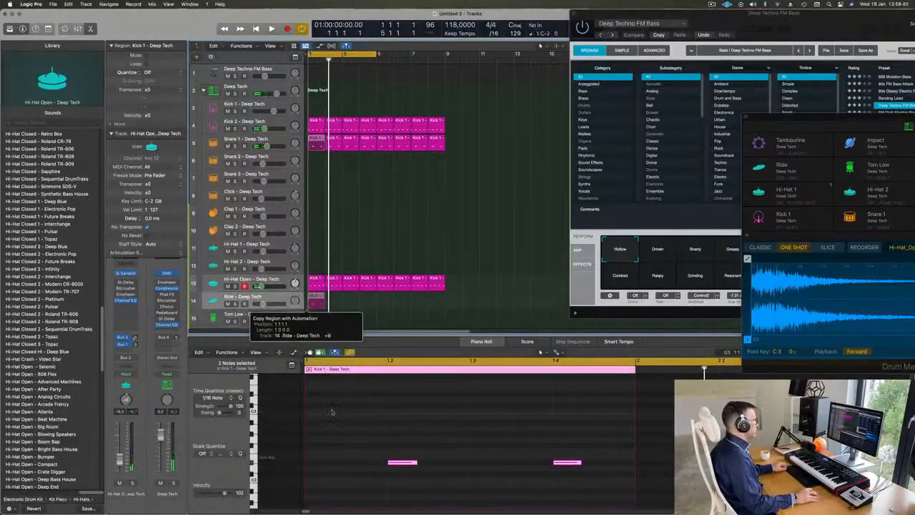
drag(323, 388, 317, 317)
Lower the pitch of the two Tom Low notes, shift them half a beat later, and audition the Tom Low track.
drag(358, 431, 589, 495)
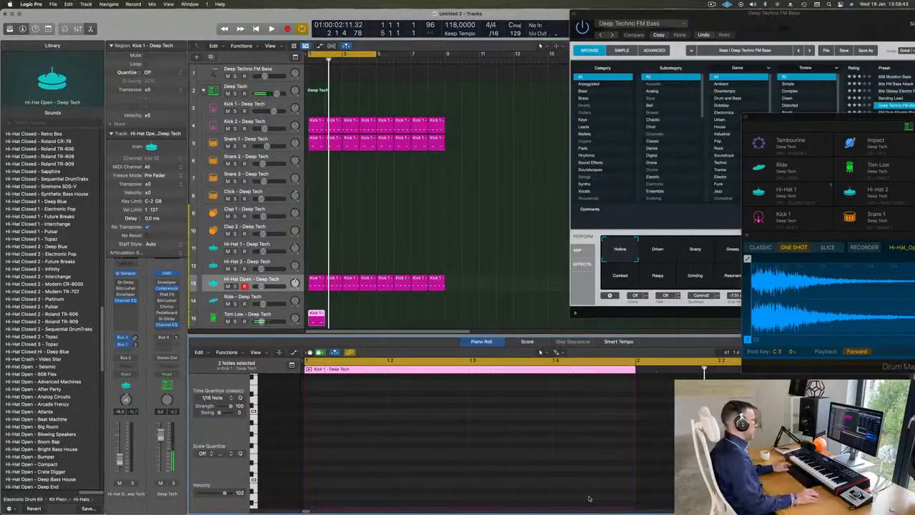
key(space)
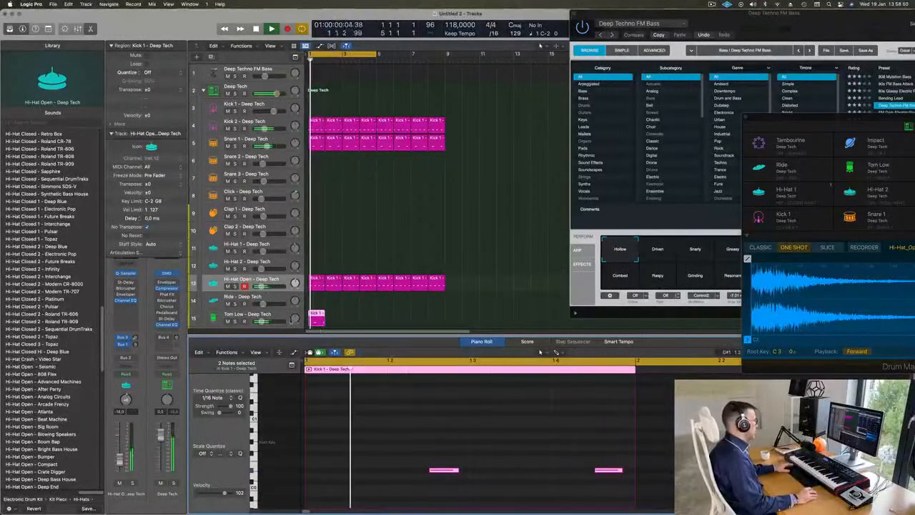
click(229, 315)
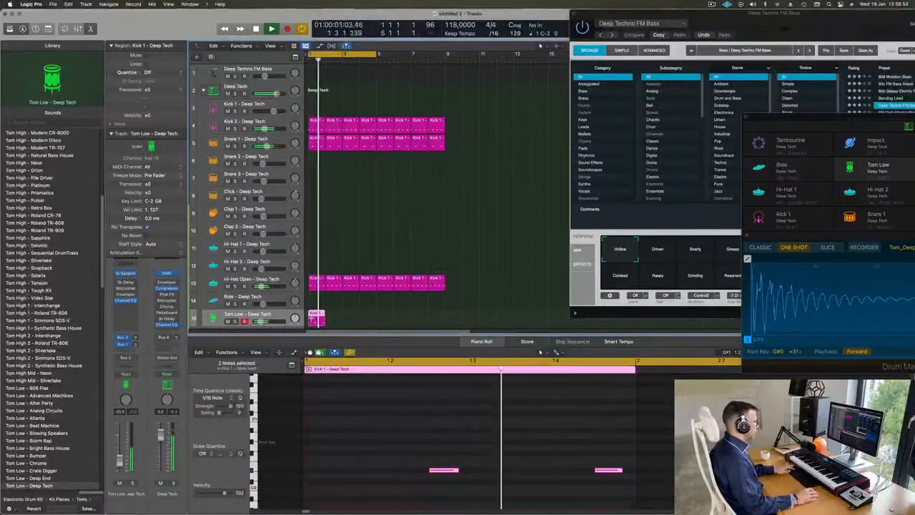
Repeat the one-bar Tom Low region up to bar 9 and reduce the track height to show more tracks.
key(super+r)
key(super+r)
key(super+Up)
key(super+Up)
key(super+Up)
key(super+Up)
key(super+Up)
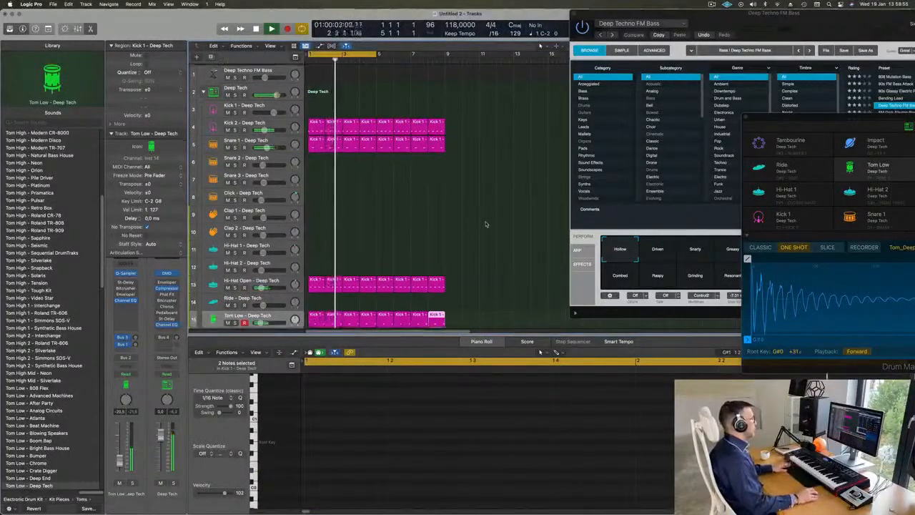
Select all regions, then color and name them by their tracks.
key(super+a)
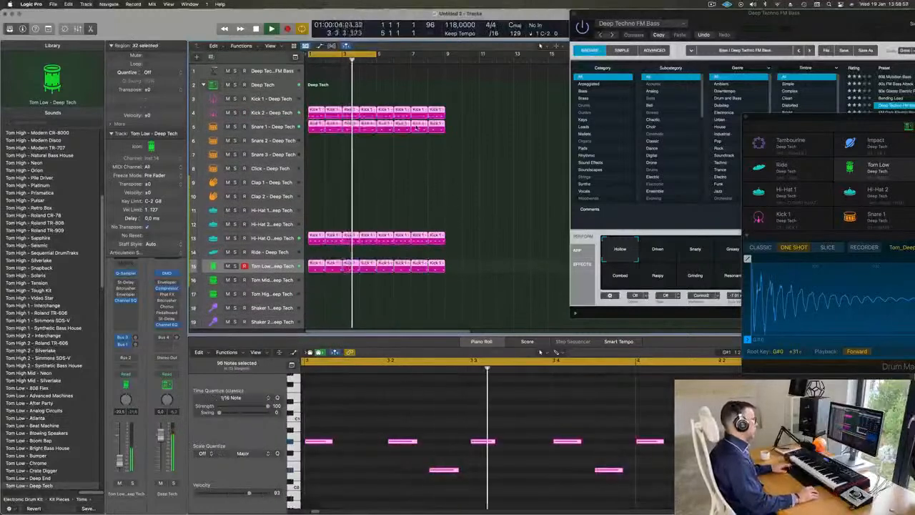
right_click(417, 128)
click(429, 129)
right_click(419, 123)
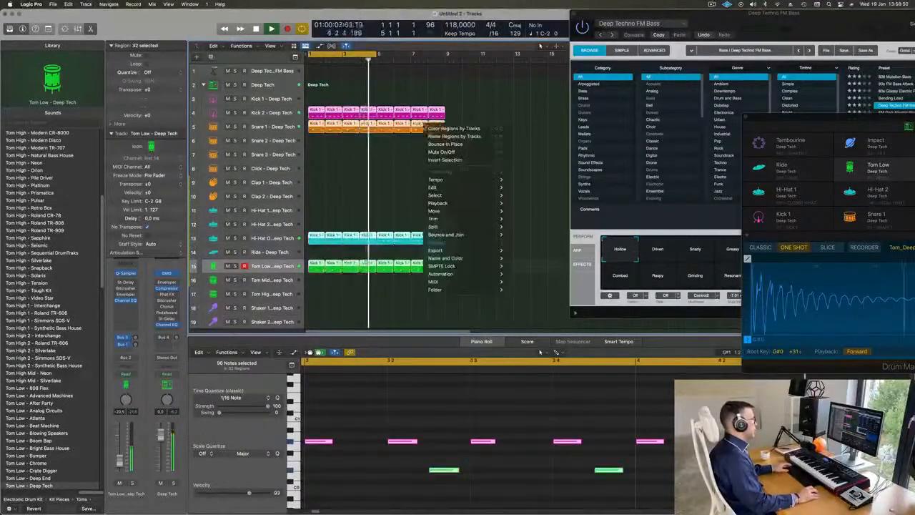
click(447, 136)
Select the Deep Techno FM Bass track and extend the cycle range to bar 9.
right_click(390, 170)
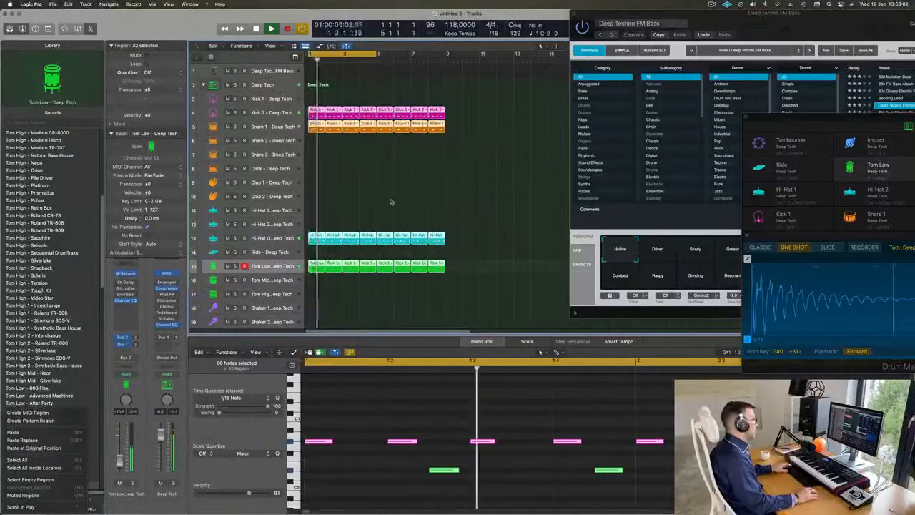
click(277, 71)
click(274, 71)
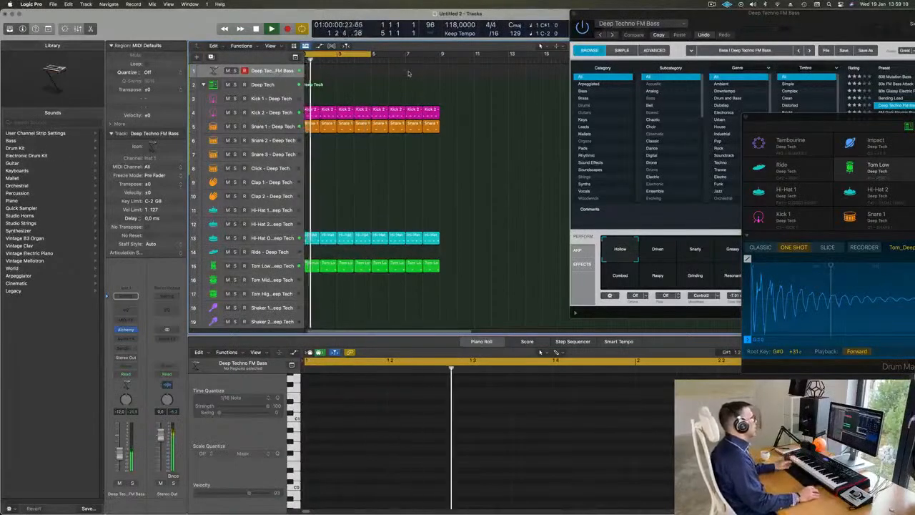
drag(373, 55, 439, 68)
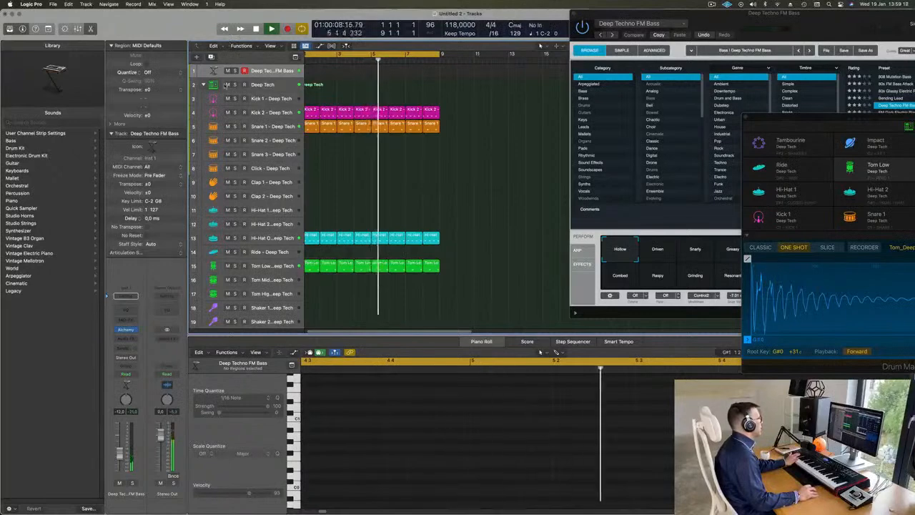
Enlarge the Deep Techno FM Bass track with Track Zoom and record an eight-bar MIDI bass line on it.
click(48, 29)
click(98, 49)
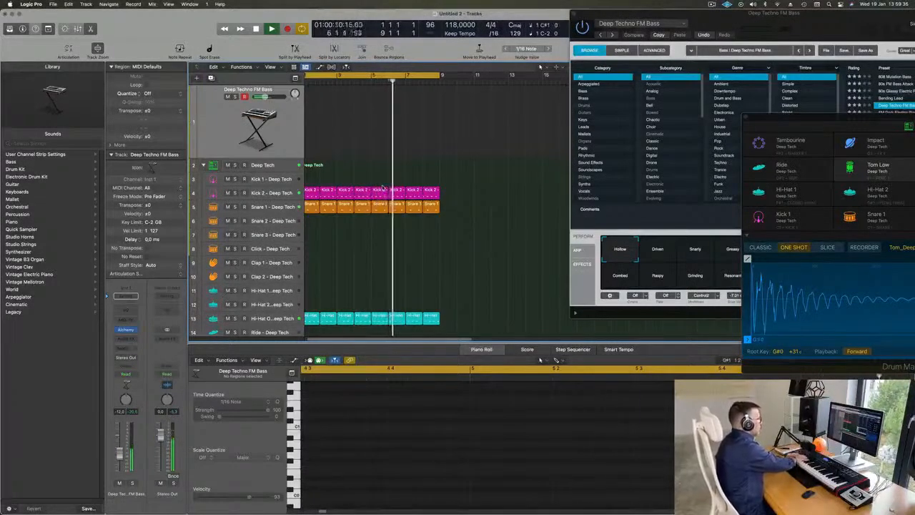
key(r)
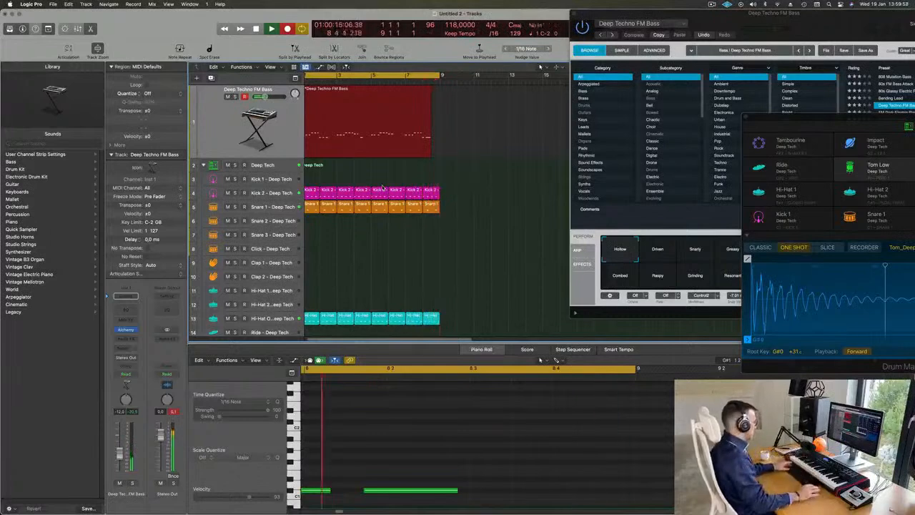
key(space)
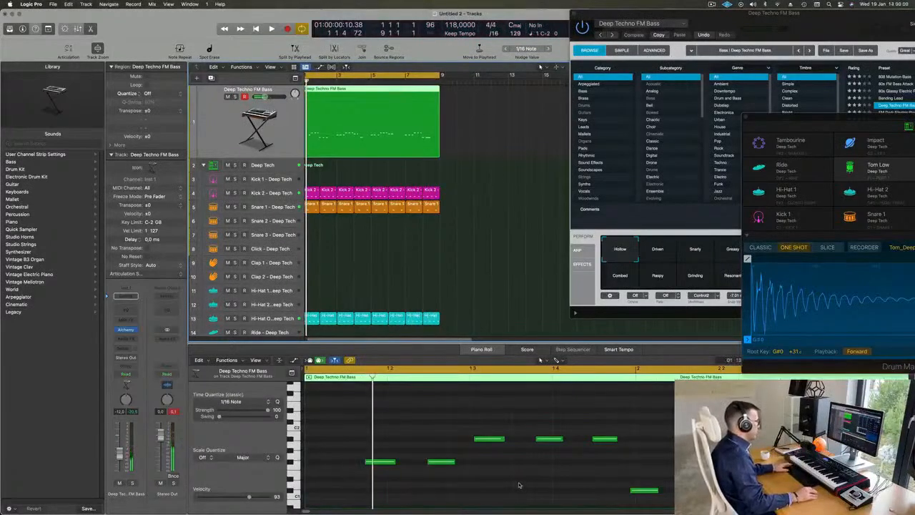
Select all regions, including the recorded bass line, and quantize them to 1/16 Note.
key(super+a)
click(472, 145)
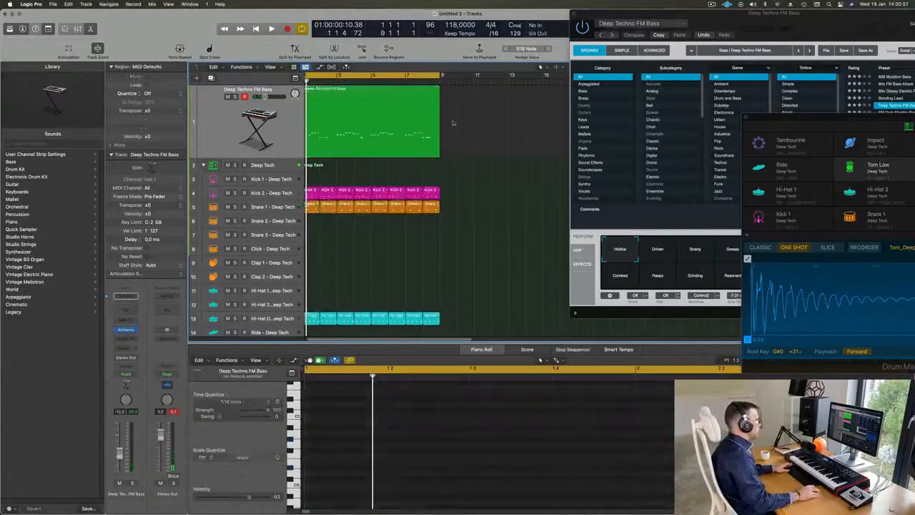
click(397, 102)
scroll(458, 487, up, 3)
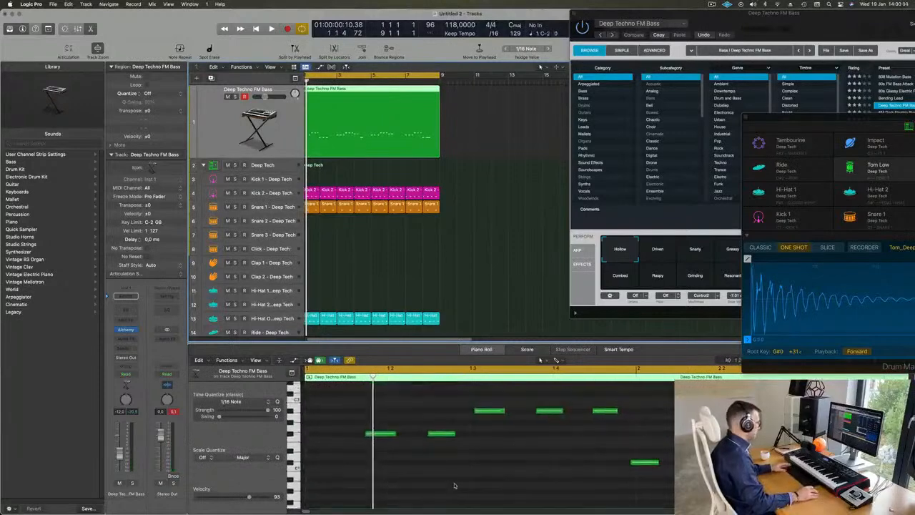
key(super+a)
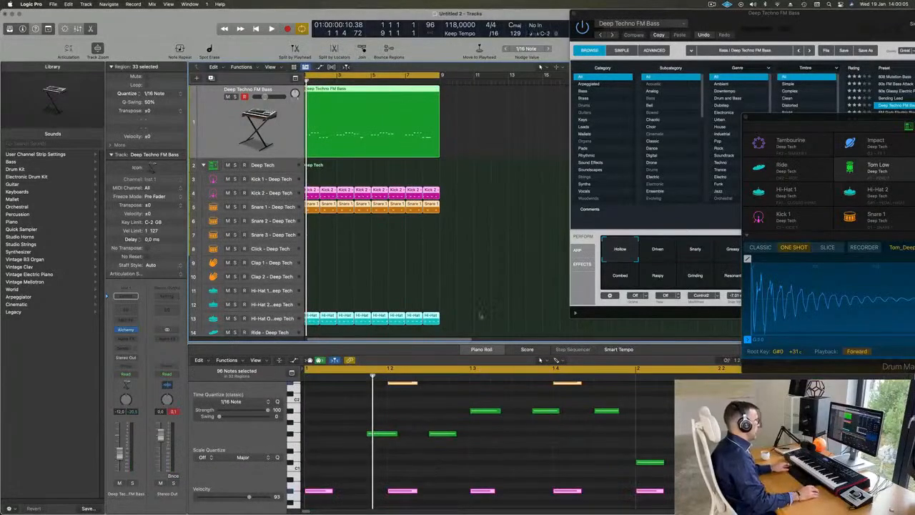
Select the recorded Deep Techno FM Bass region and copy its first F#1 note to position 1 1 1 1.
click(489, 282)
key(space)
click(418, 107)
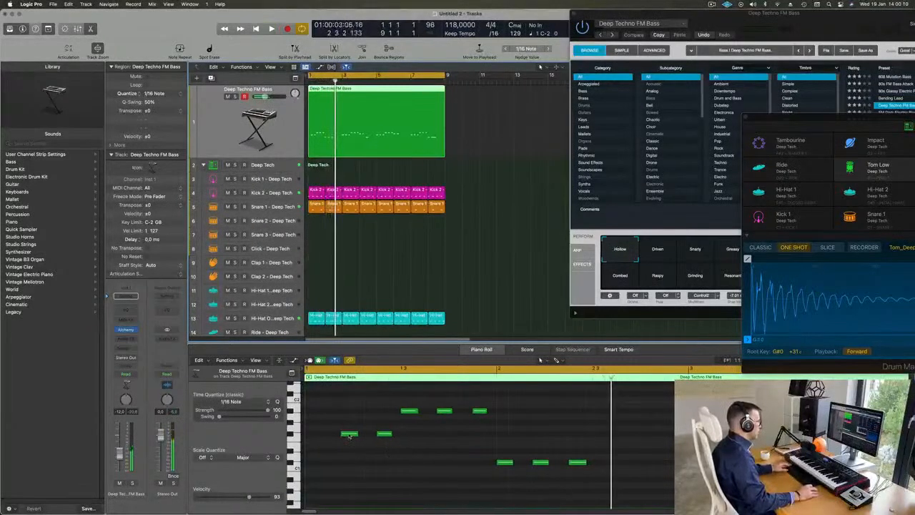
click(341, 436)
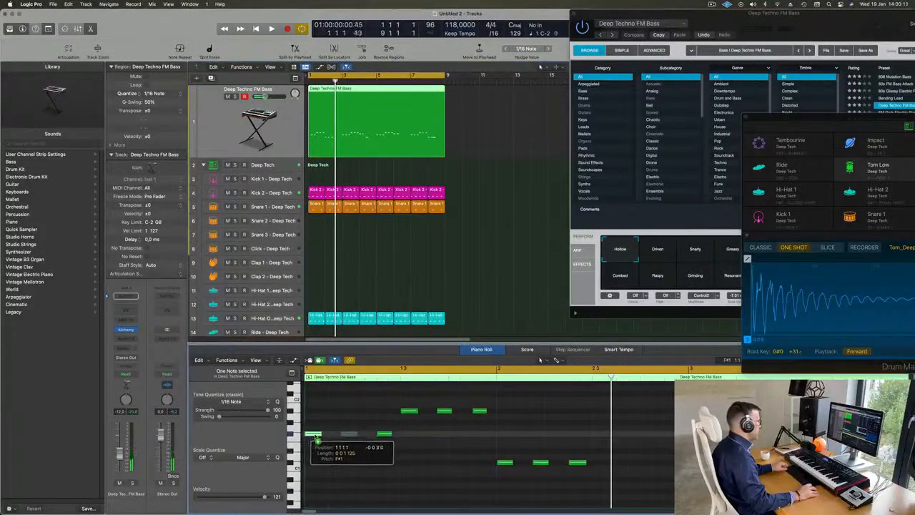
drag(317, 439, 319, 437)
key(space)
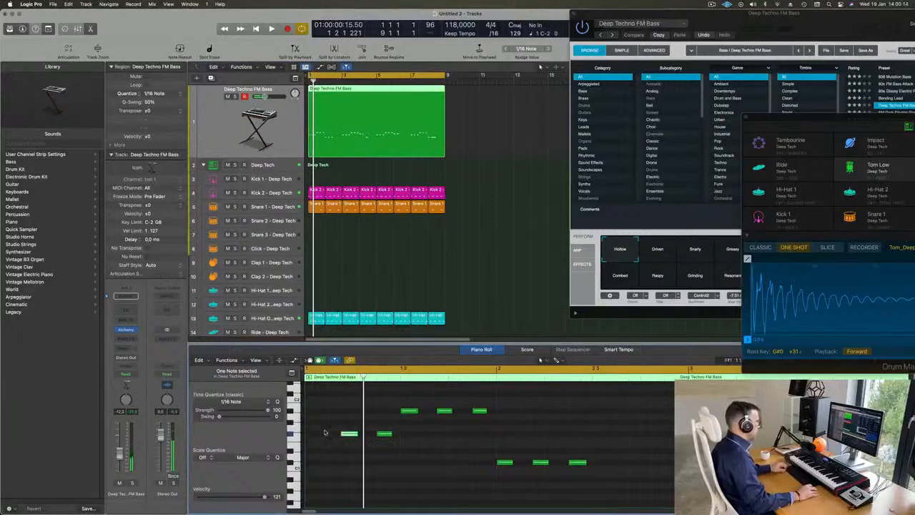
drag(328, 438, 316, 437)
key(space)
Play back the bass line, split its region at bar 3, and delete everything after the split.
scroll(332, 439, down, 5)
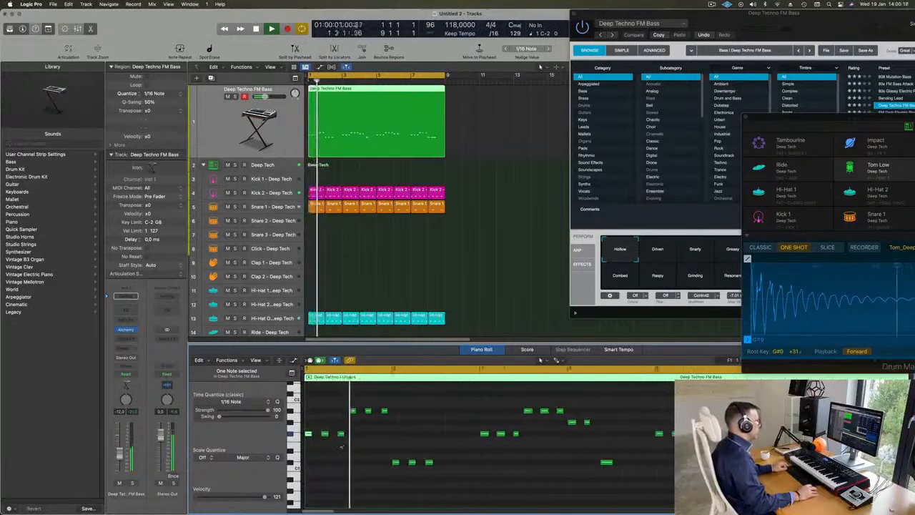
scroll(375, 449, down, 4)
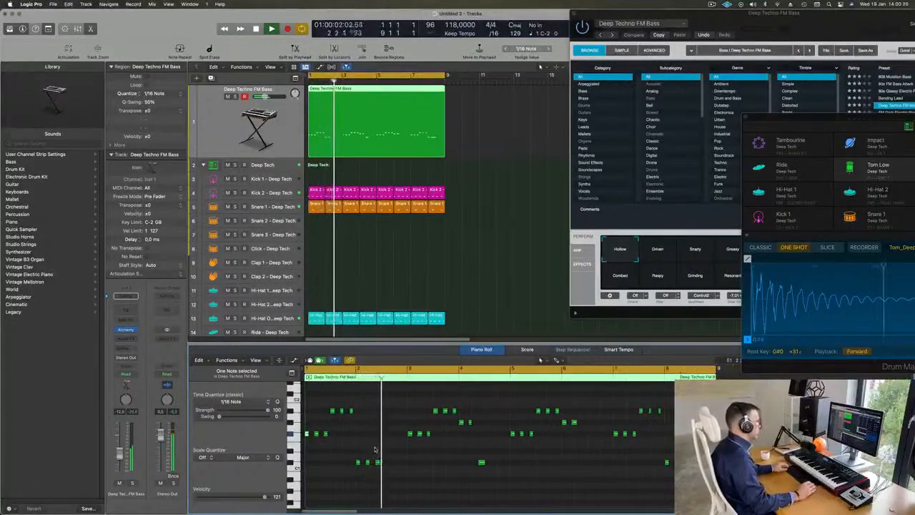
scroll(392, 451, up, 2)
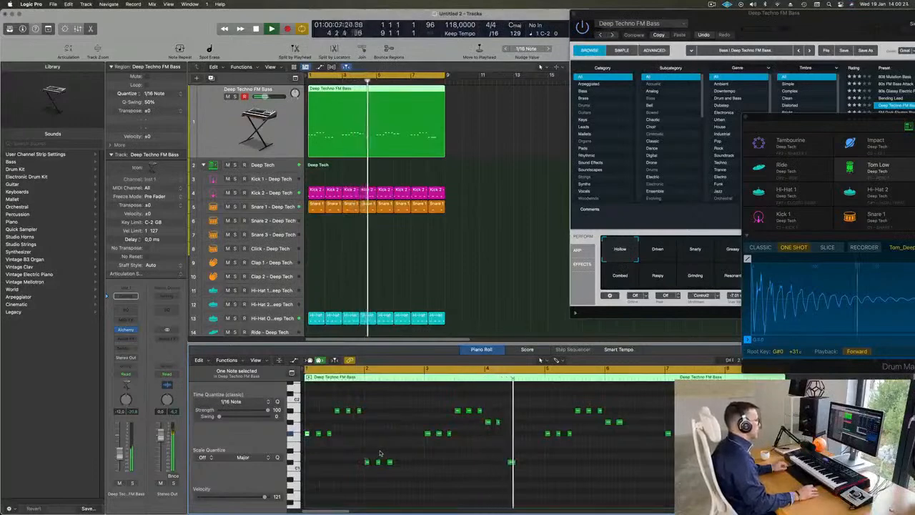
key(Return)
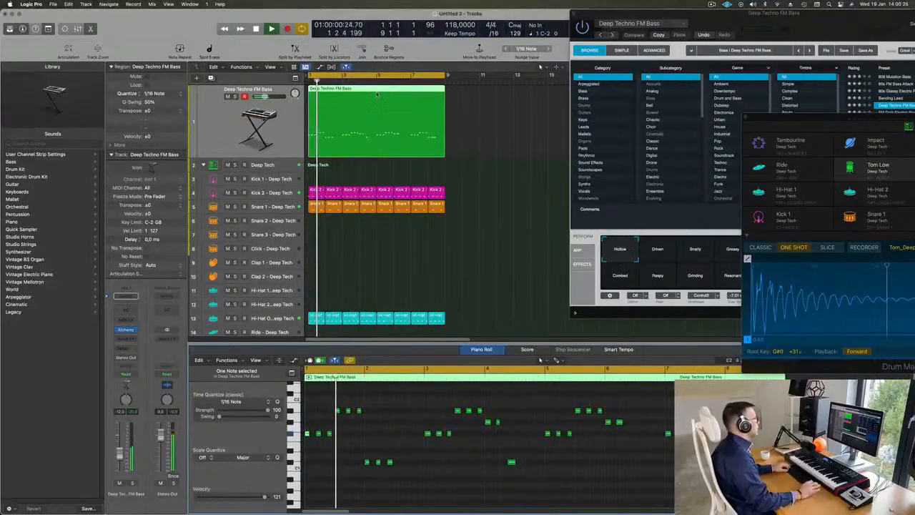
key(Return)
click(343, 104)
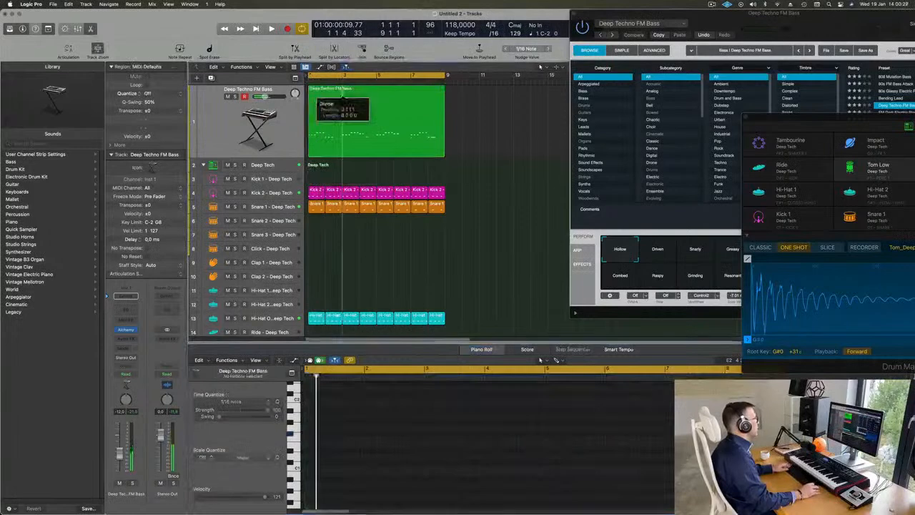
key(Delete)
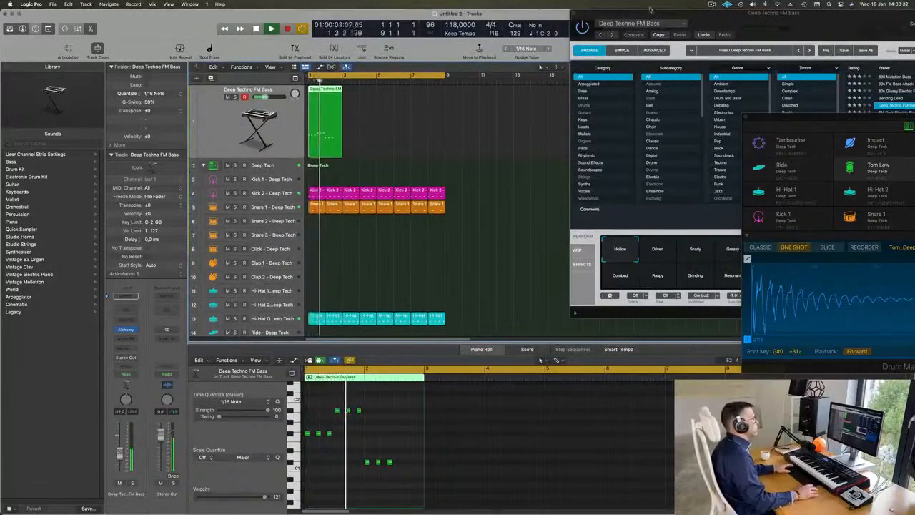
Copy the two-bar bass region to bar 3 and repeat the pair to fill the cycle up to bar 9.
drag(650, 9, 602, 80)
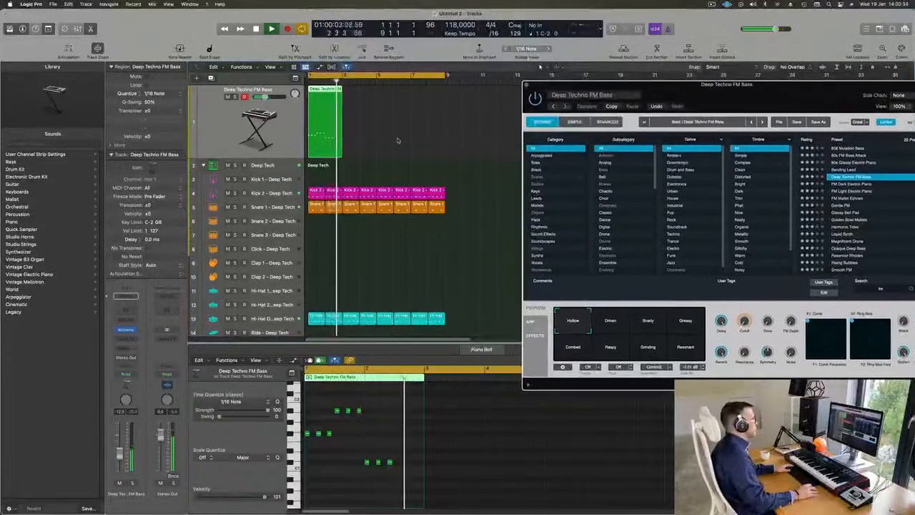
drag(339, 94, 361, 100)
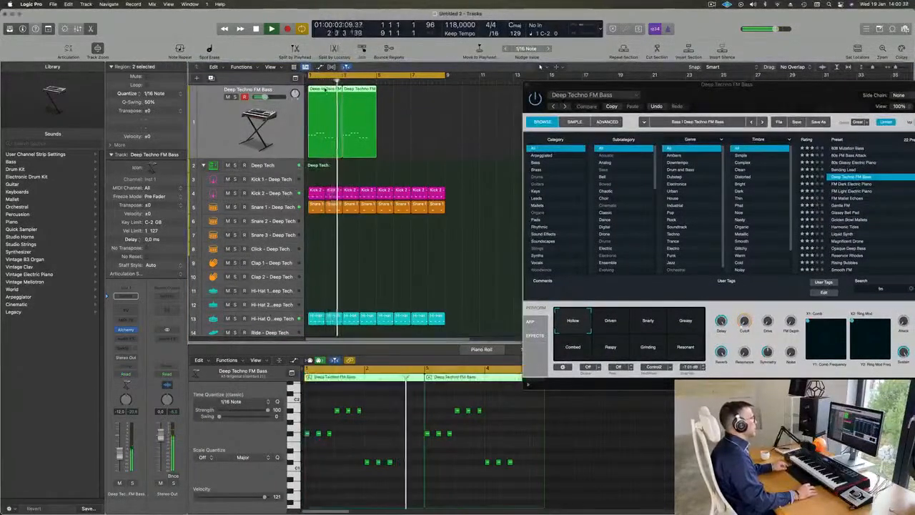
key(super+r)
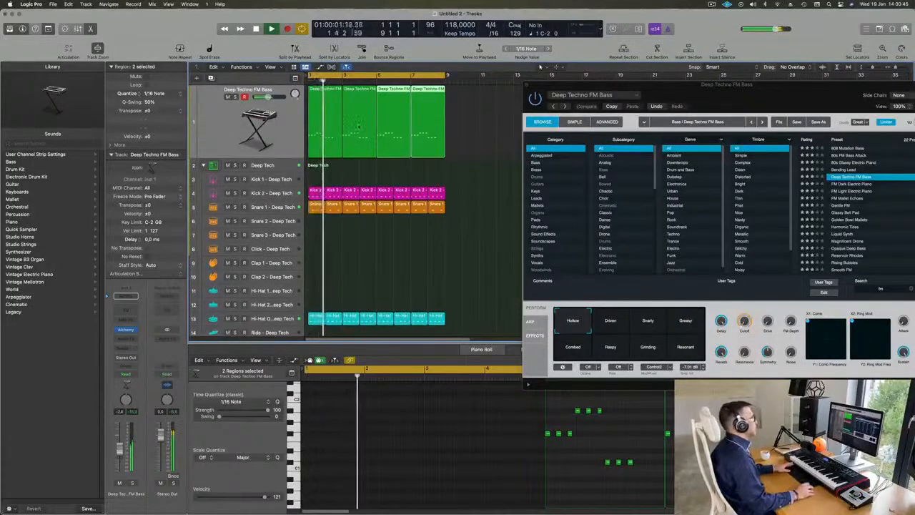
Duplicate the Deep Techno FM Bass track with its settings and copy the first two-bar region onto the new track.
click(219, 101)
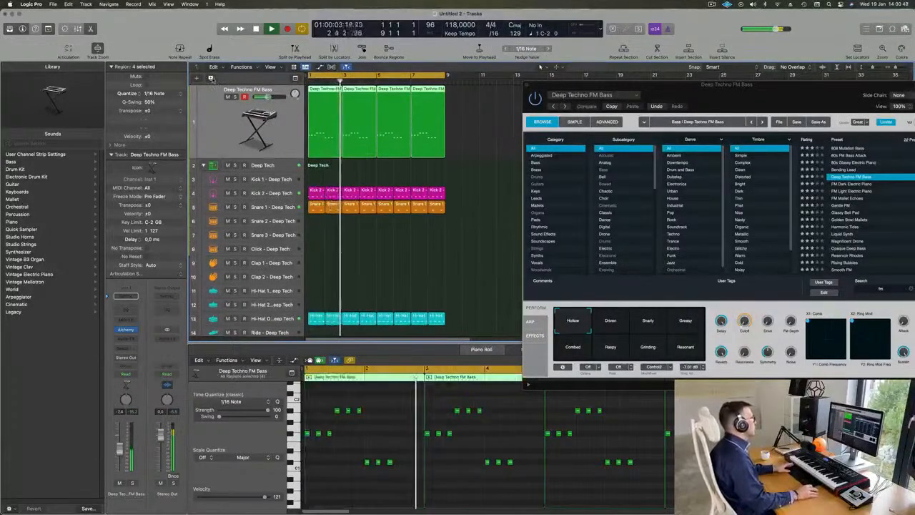
key(super+d)
drag(322, 95, 326, 143)
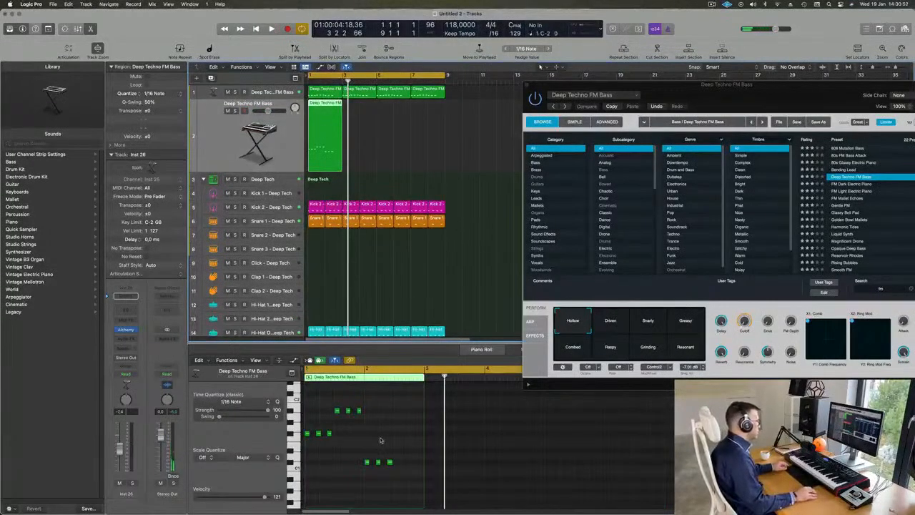
Reduce the copied region to its first F#1 note, lengthened to about half a bar and placed at the end of bar 2.
drag(317, 409, 402, 475)
key(Delete)
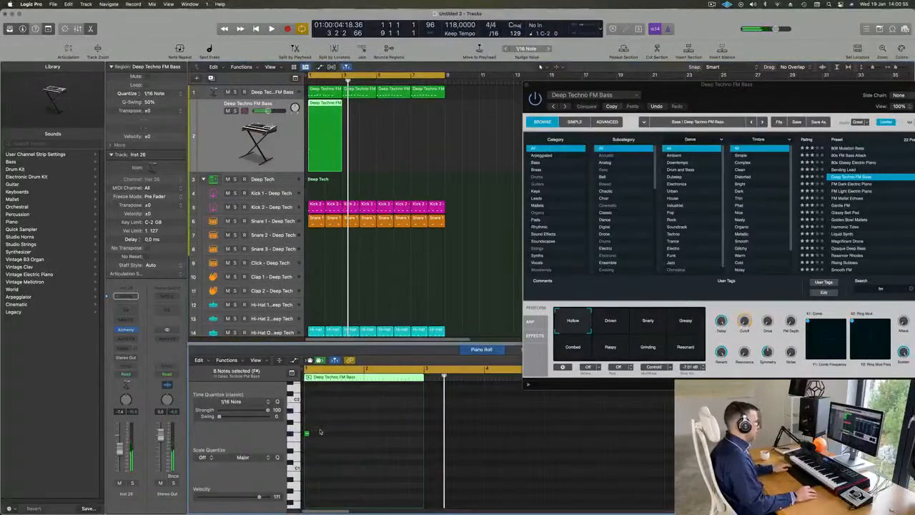
drag(306, 435, 425, 436)
click(329, 133)
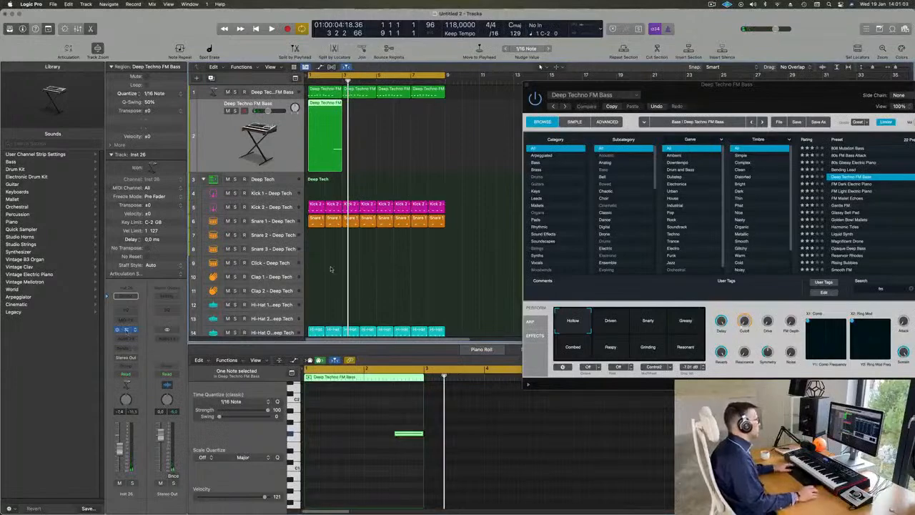
Open Alchemy on the duplicated track, filter presets by Brass, clear the search, and load Short Vox Brass during playback.
click(127, 329)
key(space)
drag(501, 102, 621, 125)
key(space)
key(space)
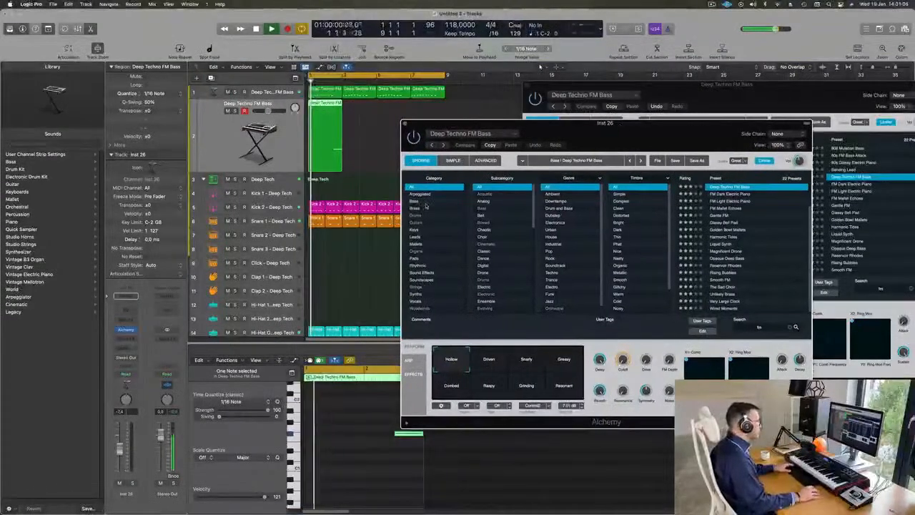
click(435, 208)
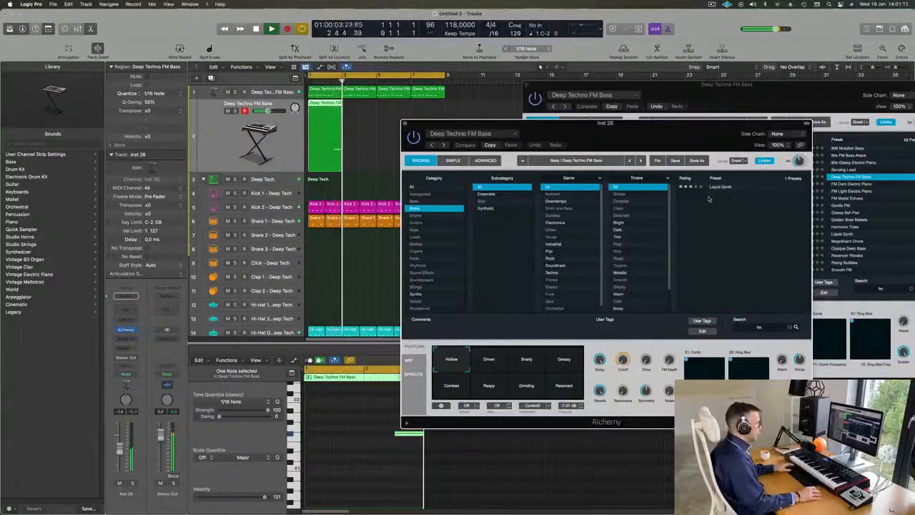
click(794, 327)
key(space)
scroll(735, 215, down, 5)
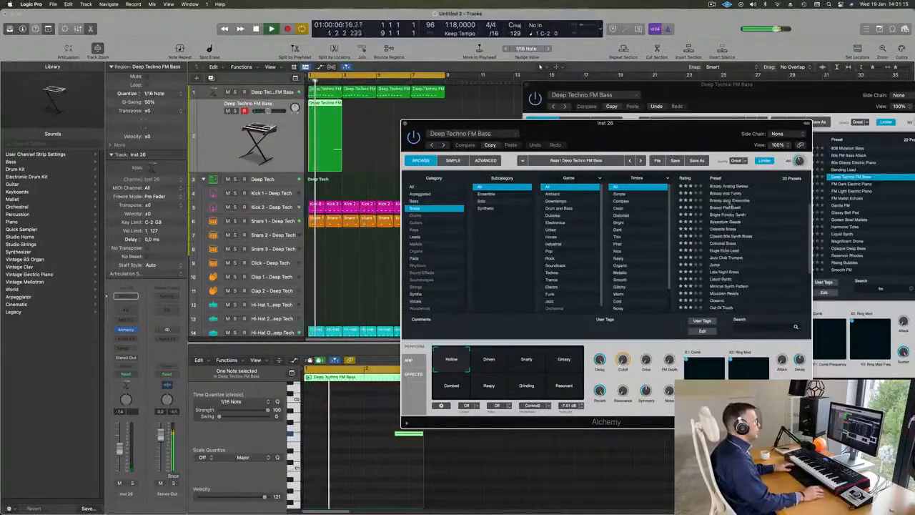
click(724, 251)
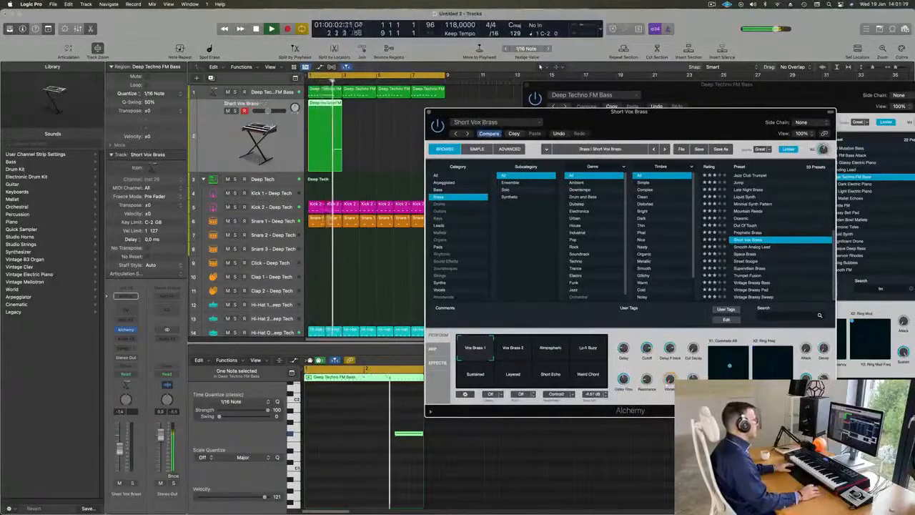
Repeat the two-bar region on the Short Vox Brass track three times to fill eight bars, and play the loop.
drag(725, 84, 710, 86)
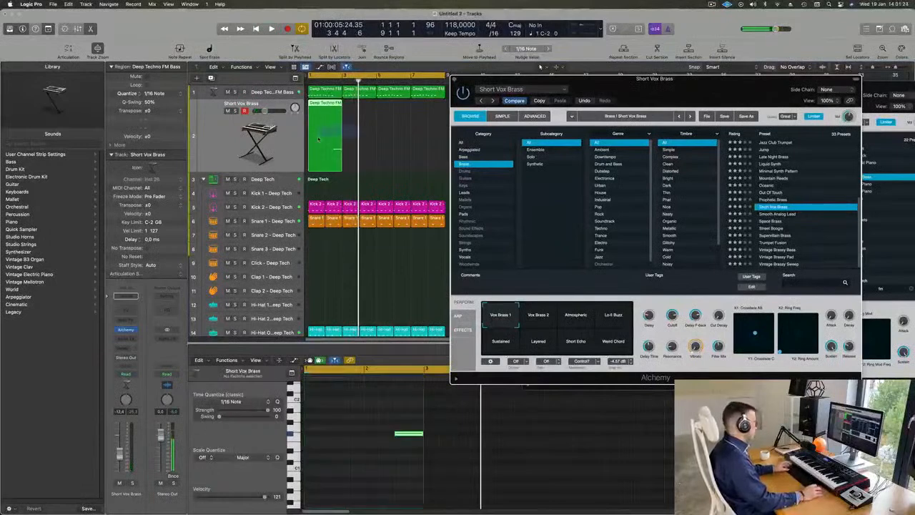
click(317, 138)
key(super+r)
key(super+r)
key(super+r)
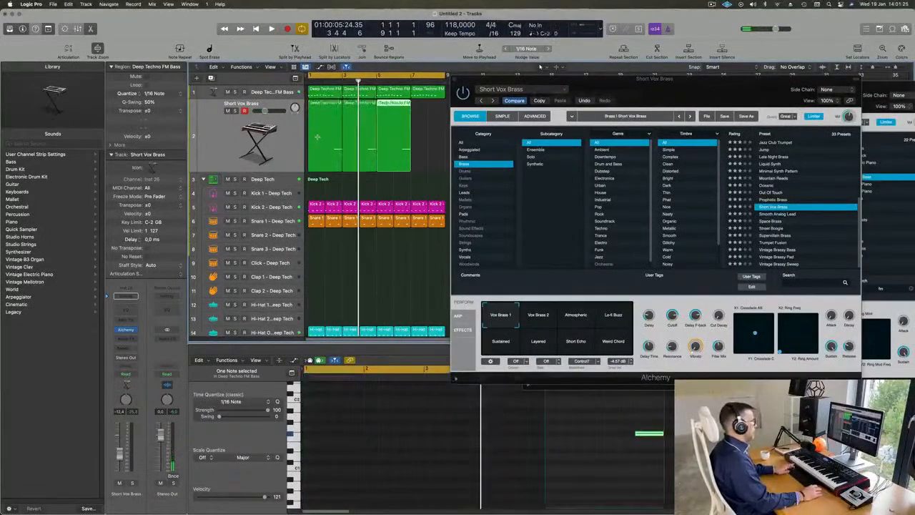
drag(693, 80, 703, 54)
key(space)
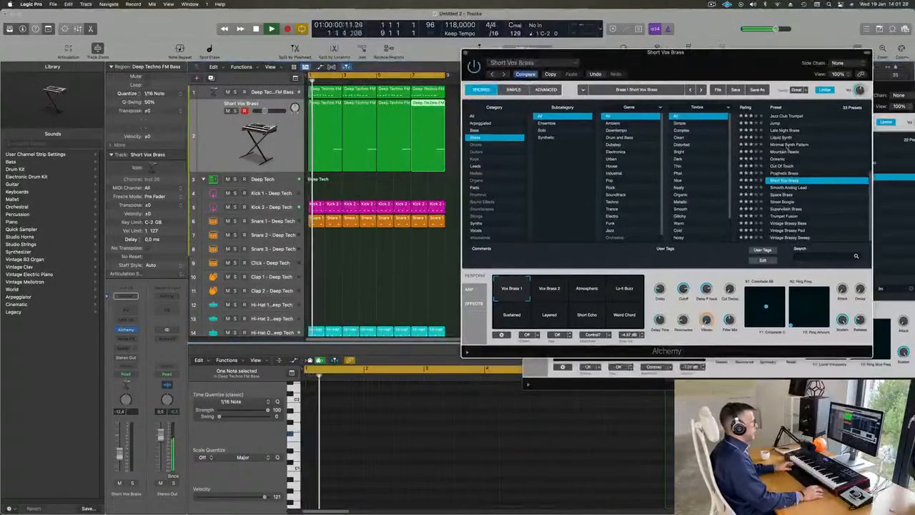
Audition the Alchemy presets Out Of Touch, Liquid Synth and Brassy Pad Swell on the second track.
click(792, 166)
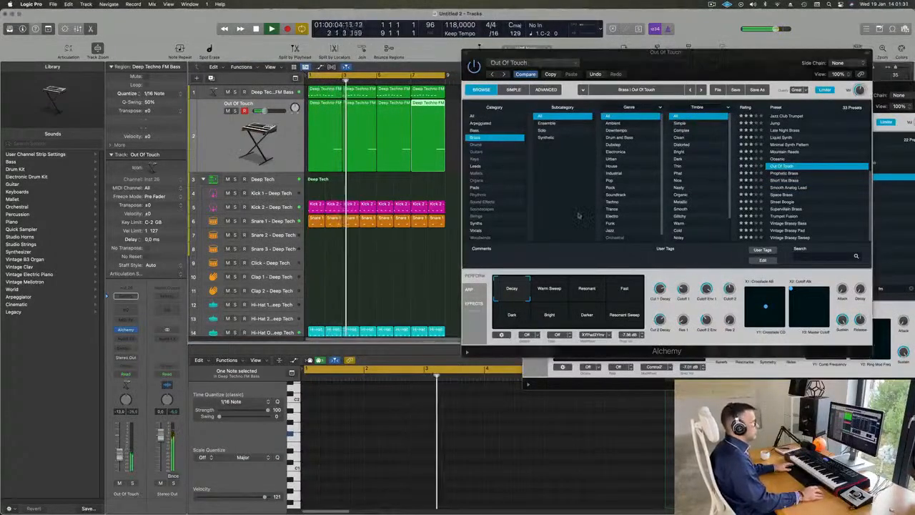
scroll(787, 199, up, 2)
click(787, 171)
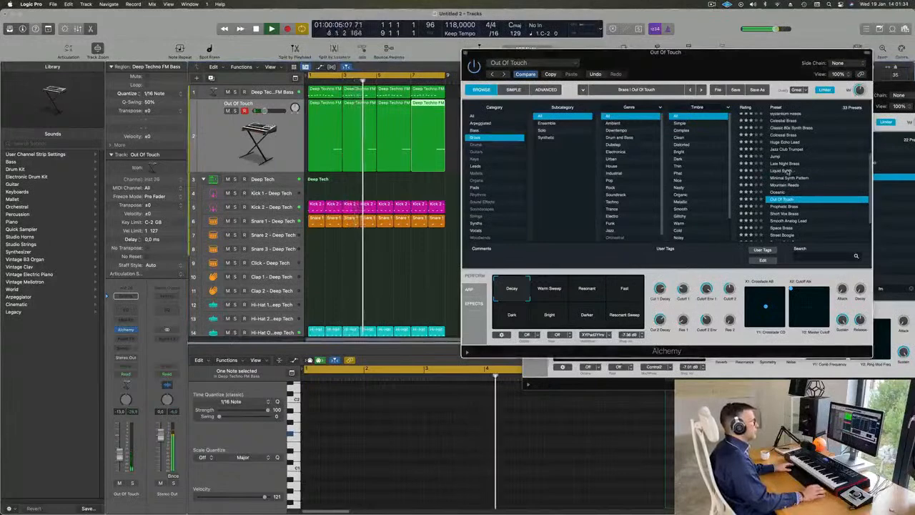
scroll(787, 161, up, 3)
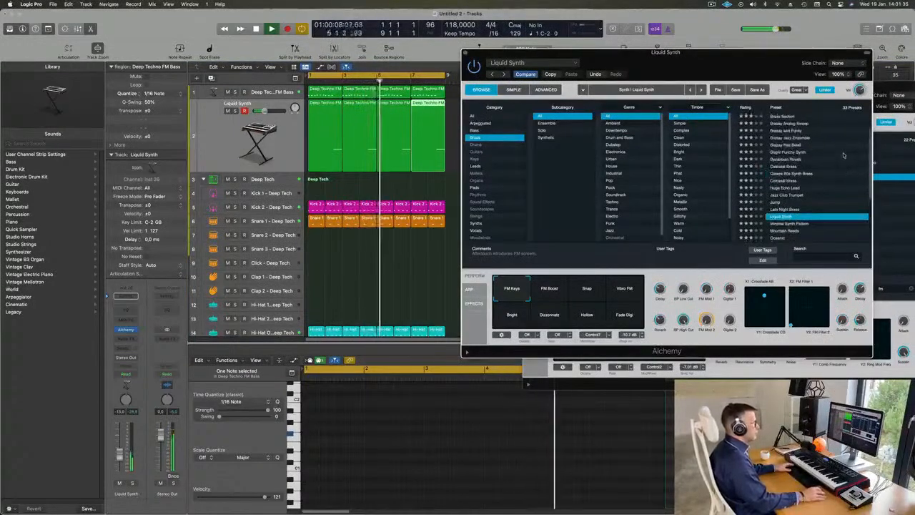
click(787, 145)
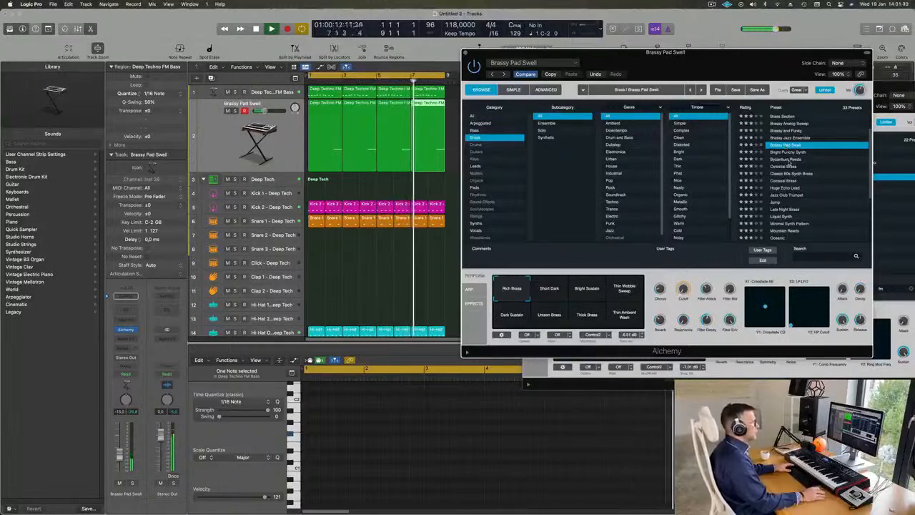
Load the Brass Response preset and try its Soft Brass and Fat Brass performance variations.
scroll(793, 156, up, 2)
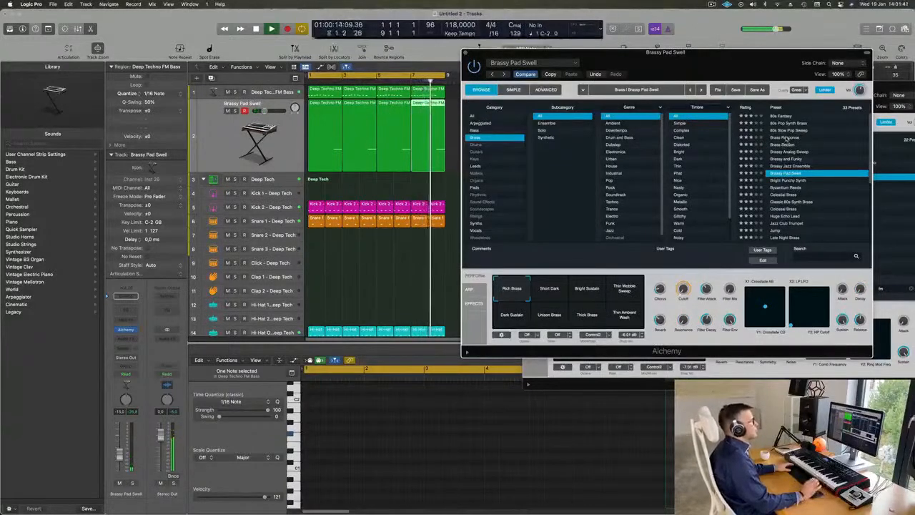
click(787, 137)
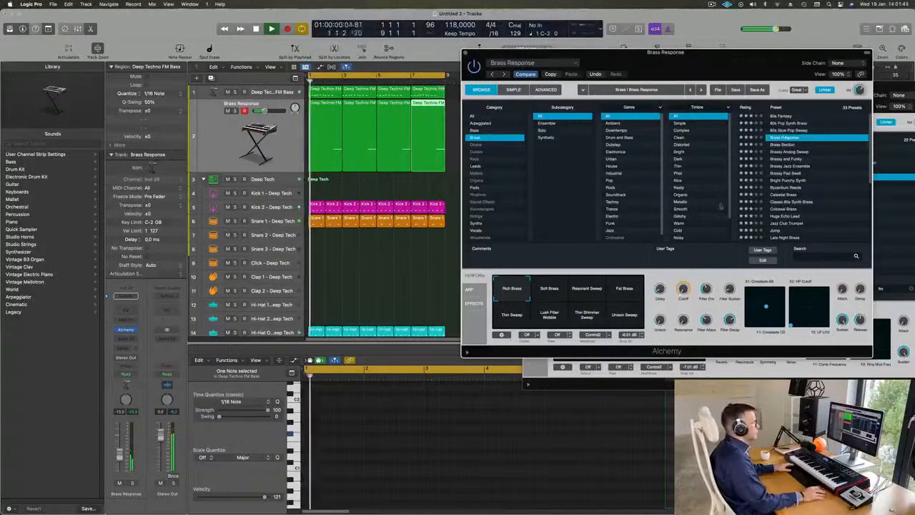
click(550, 292)
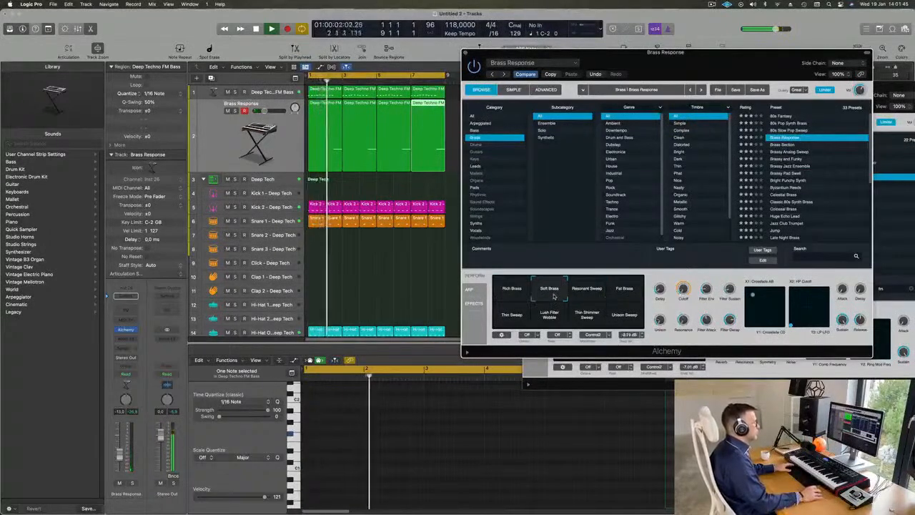
click(624, 290)
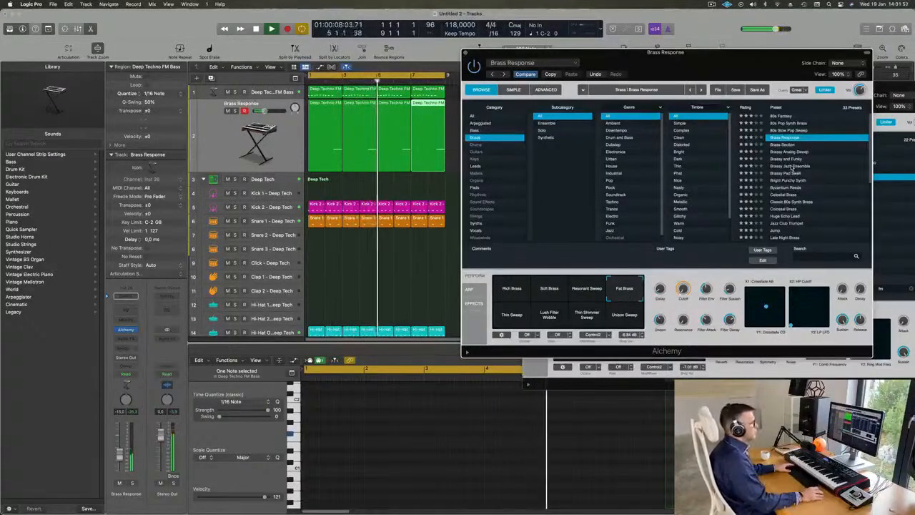
Audition the Brassy Jazz Ensemble and Byzantium Reeds presets, and load Huge Echo Lead on the second track.
click(793, 166)
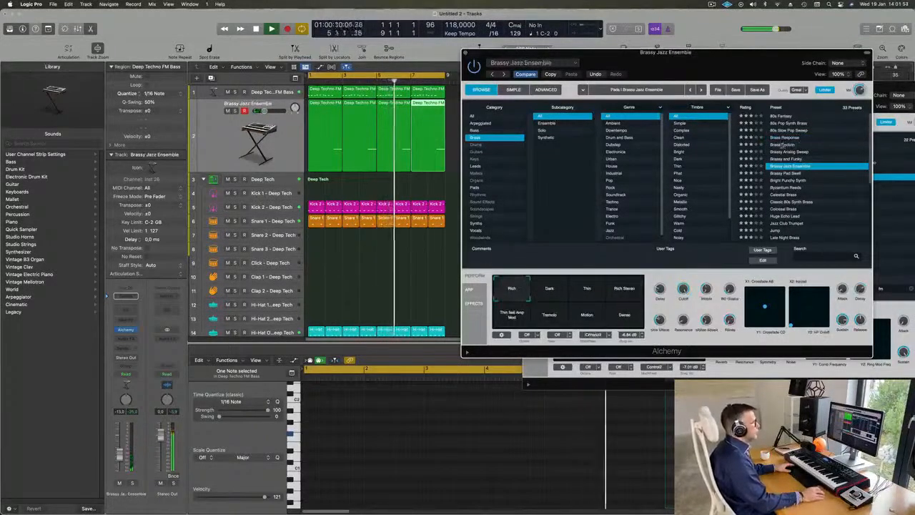
scroll(843, 166, down, 2)
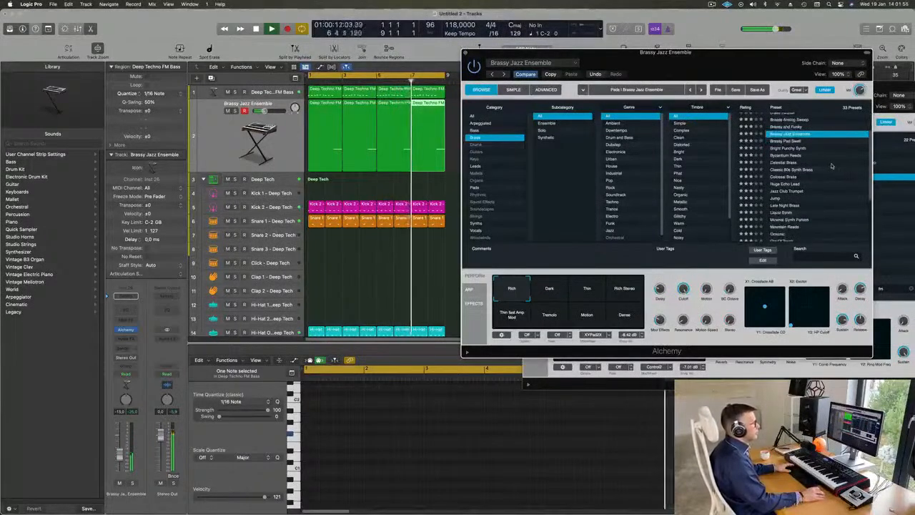
click(784, 161)
click(784, 155)
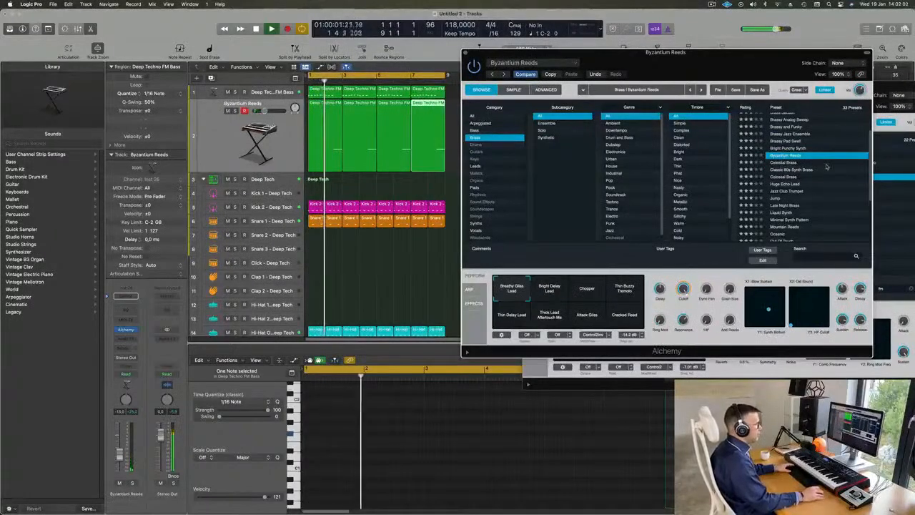
scroll(816, 190, down, 2)
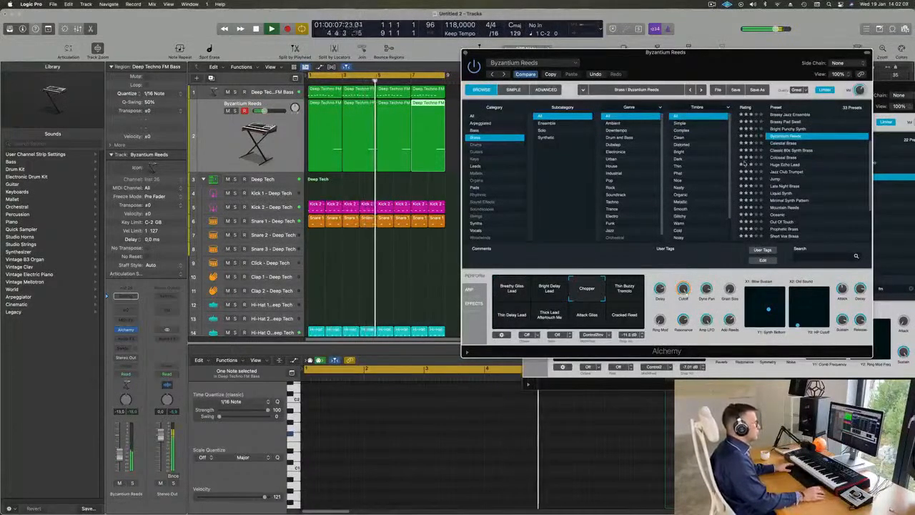
click(787, 165)
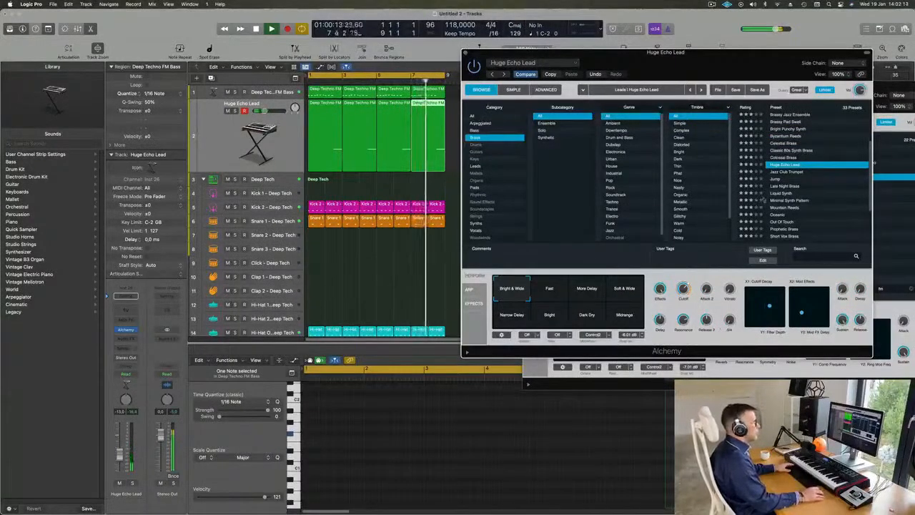
Audition the Jazz Club Trumpet, Jump, Late Night Brass and Oceanic presets, and load Prophetic Brass on the second track.
click(785, 173)
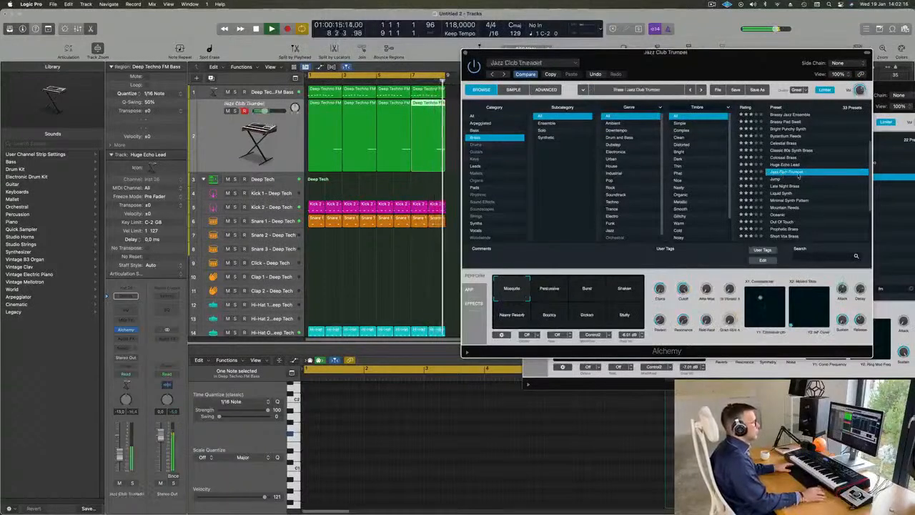
click(776, 180)
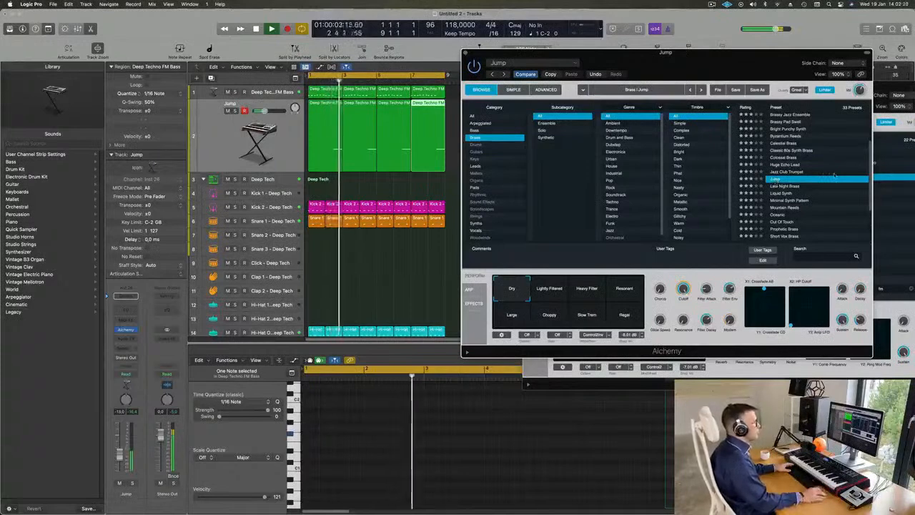
scroll(784, 171, down, 2)
click(791, 160)
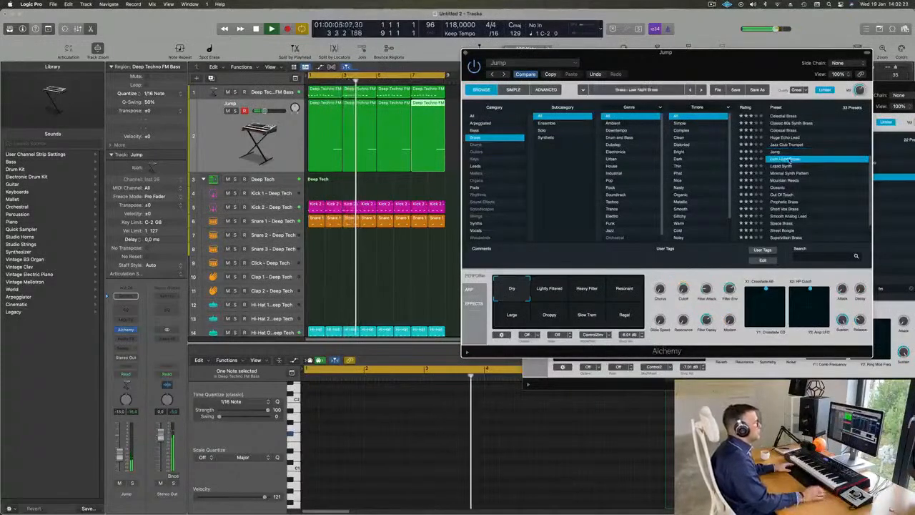
click(781, 188)
scroll(801, 175, down, 2)
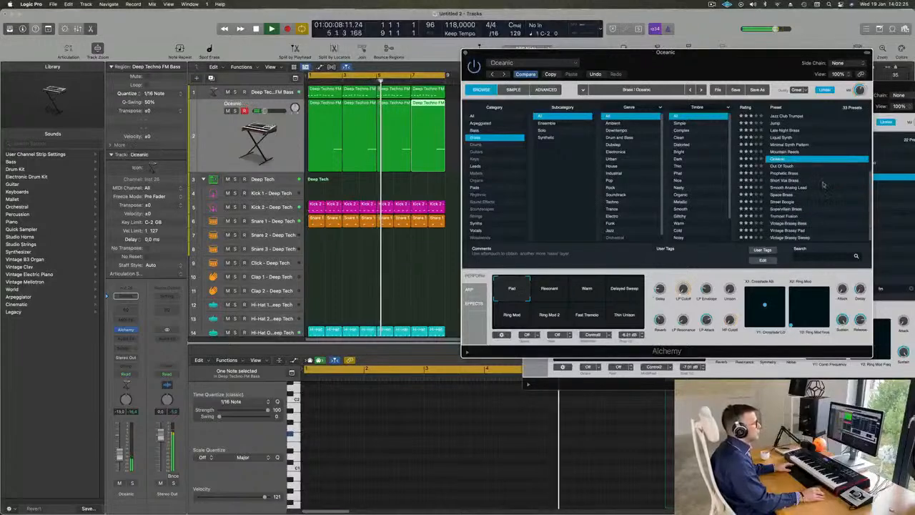
click(785, 173)
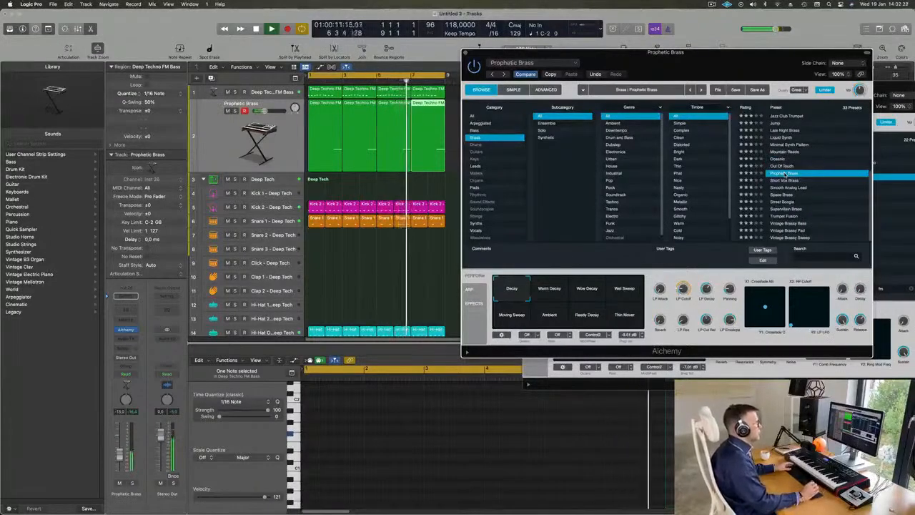
Try Prophetic Brass's Warm Decay and Ambient variations, settle on Wow Decay, and set the track's volume to -11.0 dB.
drag(720, 62, 711, 60)
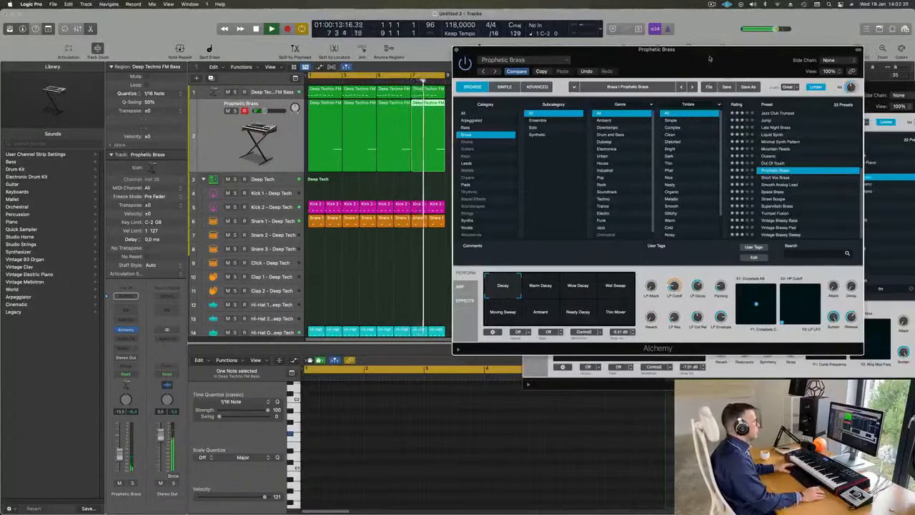
click(538, 300)
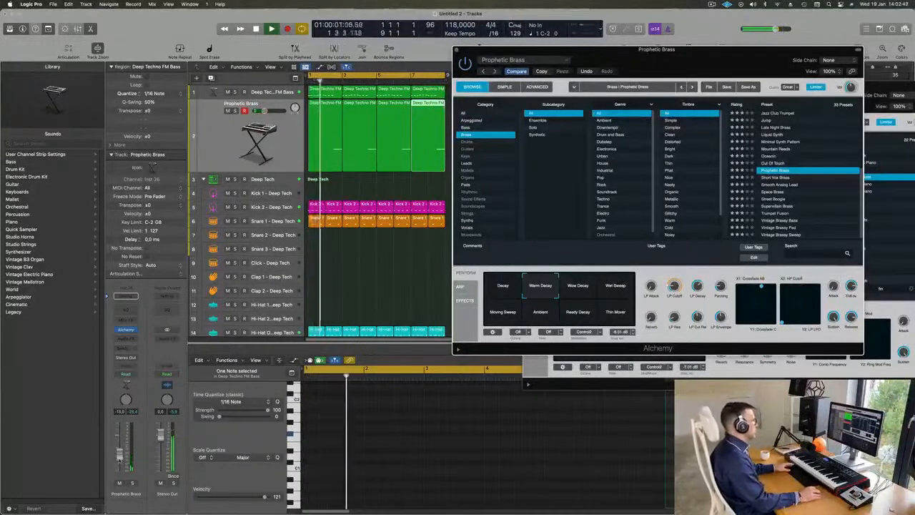
click(569, 289)
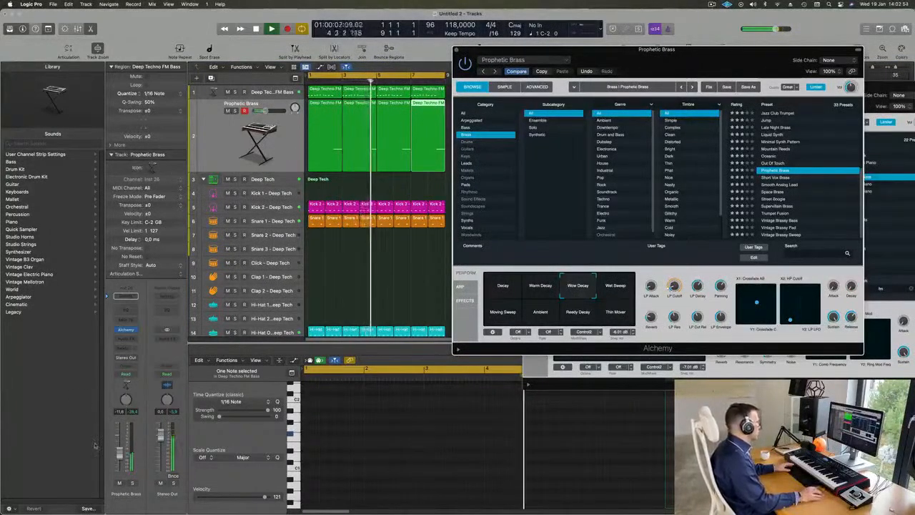
drag(119, 454, 120, 454)
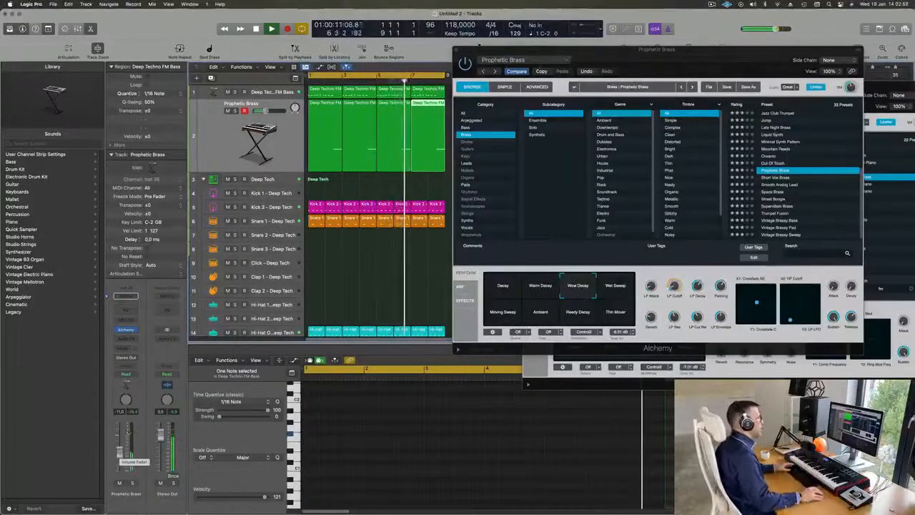
click(545, 314)
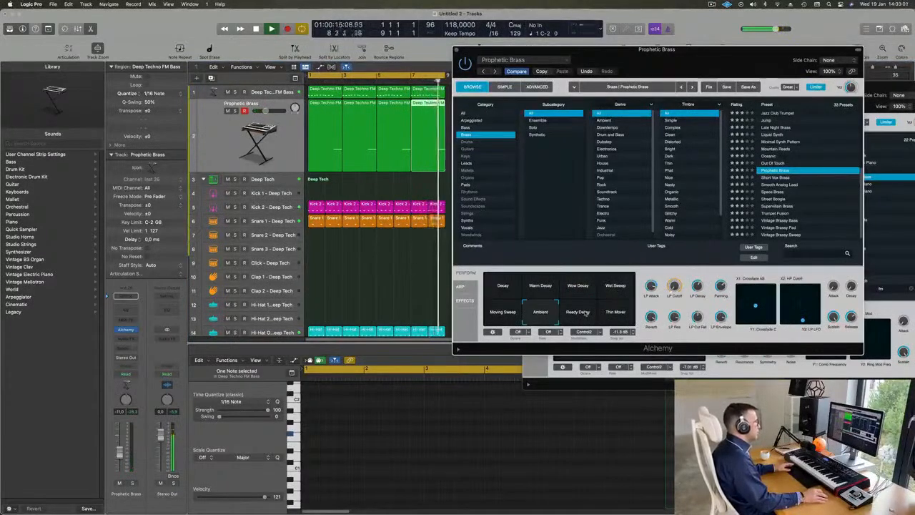
click(578, 287)
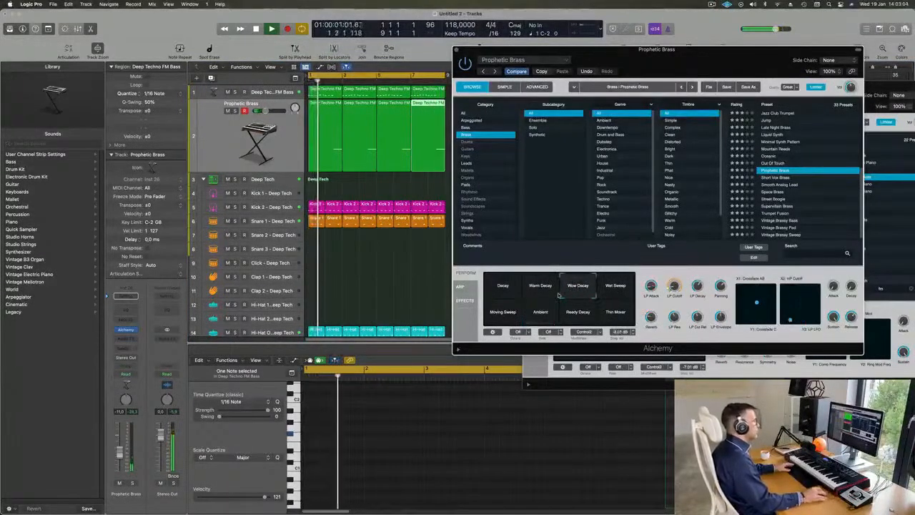
Close both Alchemy windows and the drum machine window, and zoom the arrangement out to show all tracks.
drag(682, 60, 627, 63)
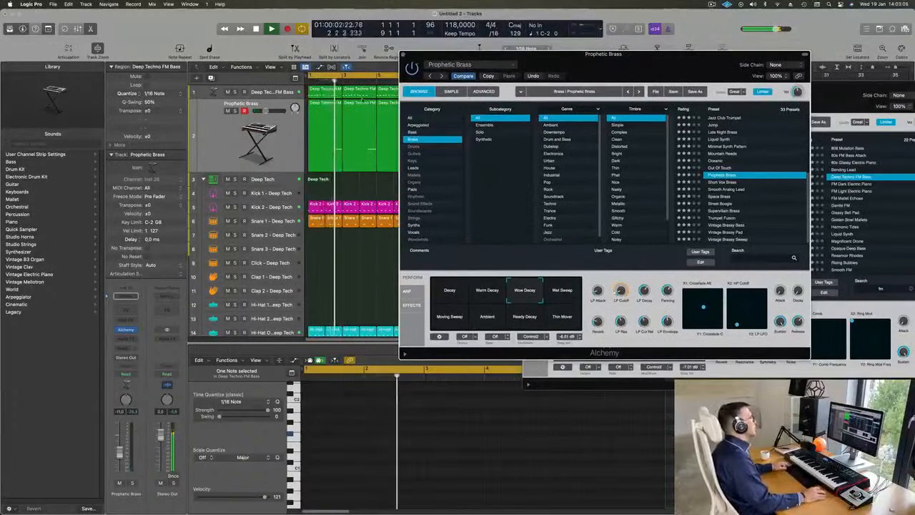
click(403, 53)
key(super+Left)
key(super+Left)
key(super+Up)
key(super+Up)
key(super+Up)
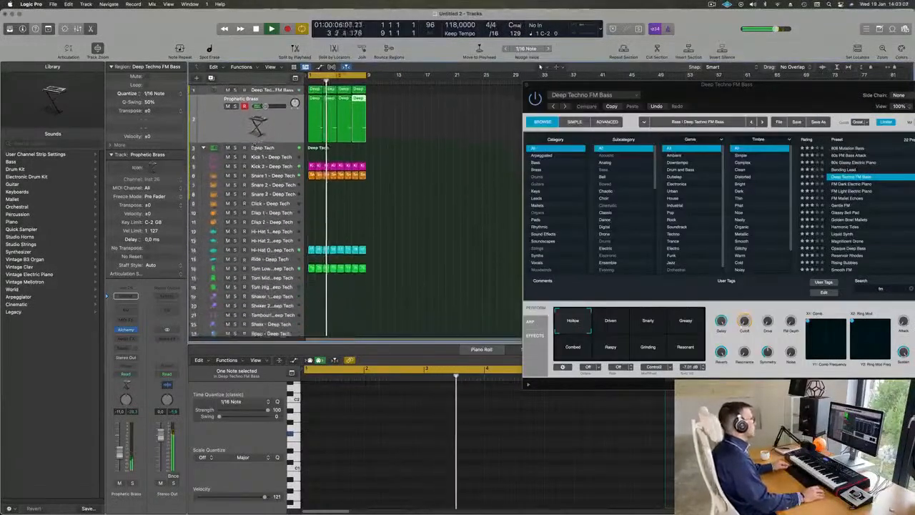
drag(704, 98, 603, 176)
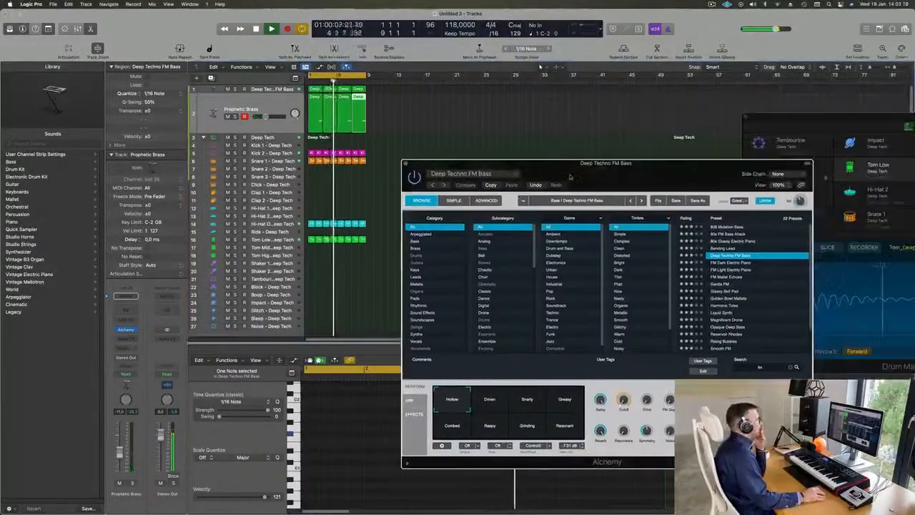
click(405, 165)
drag(768, 120, 458, 158)
click(439, 154)
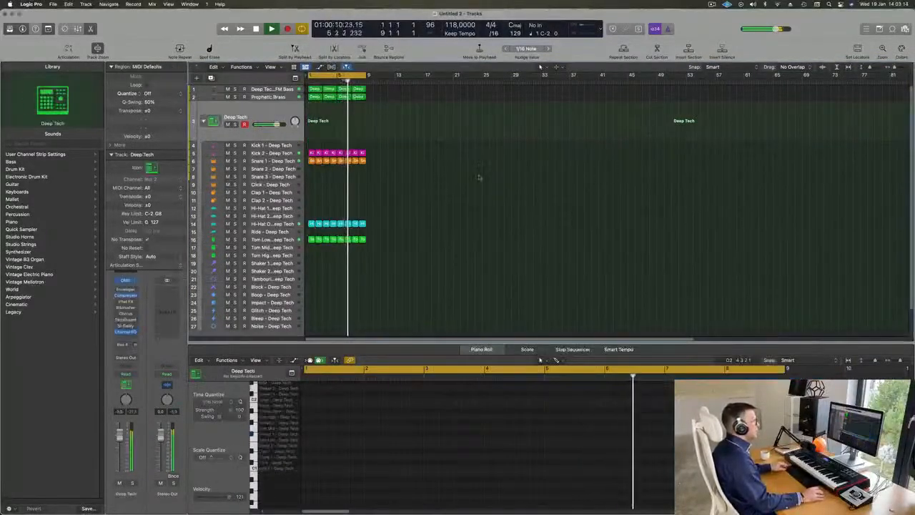
Open the loop browser and search the Apple Loops for "deep".
key(alt+super+p)
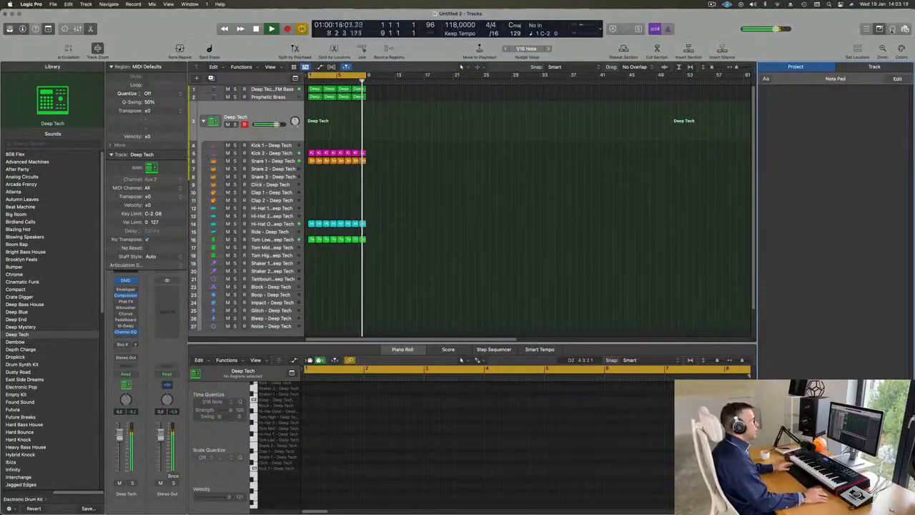
key(o)
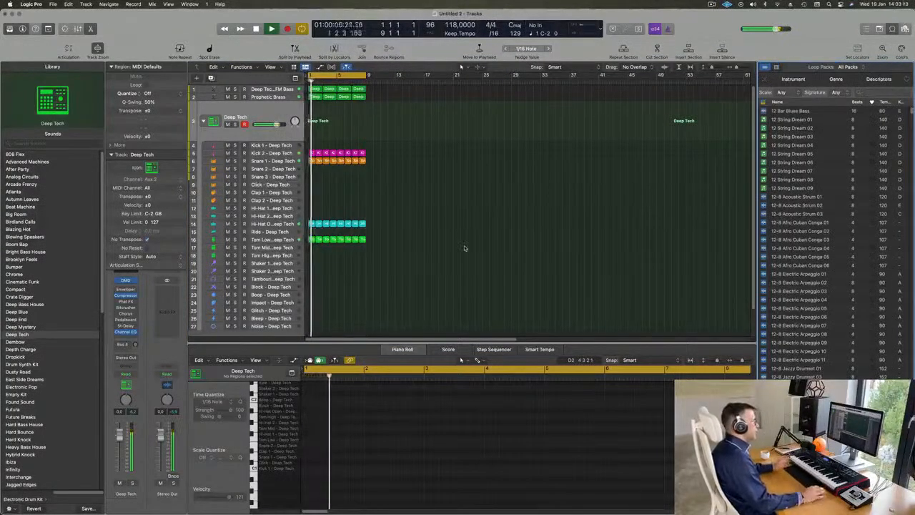
scroll(820, 188, down, 15)
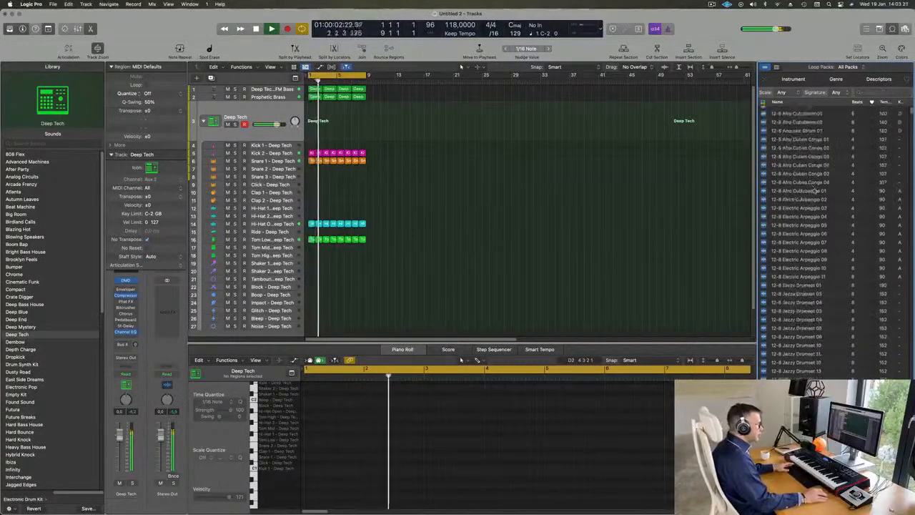
scroll(821, 188, down, 15)
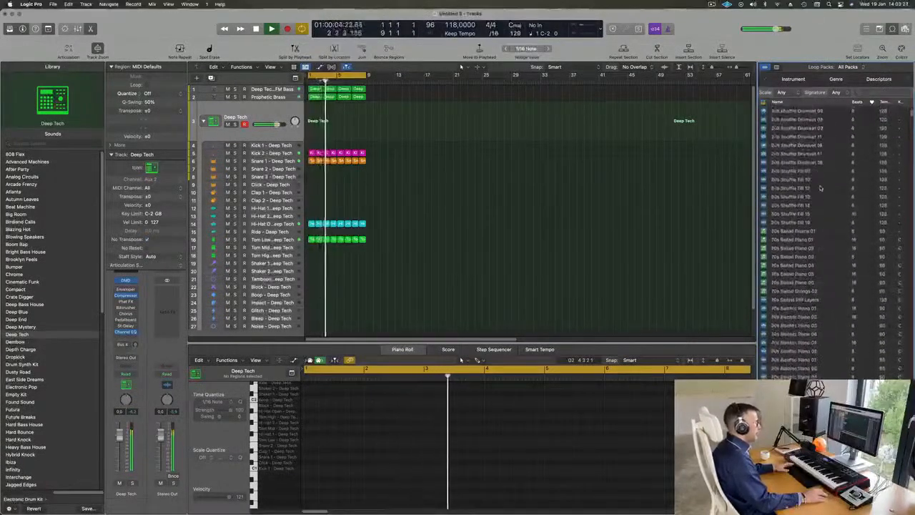
scroll(822, 188, down, 15)
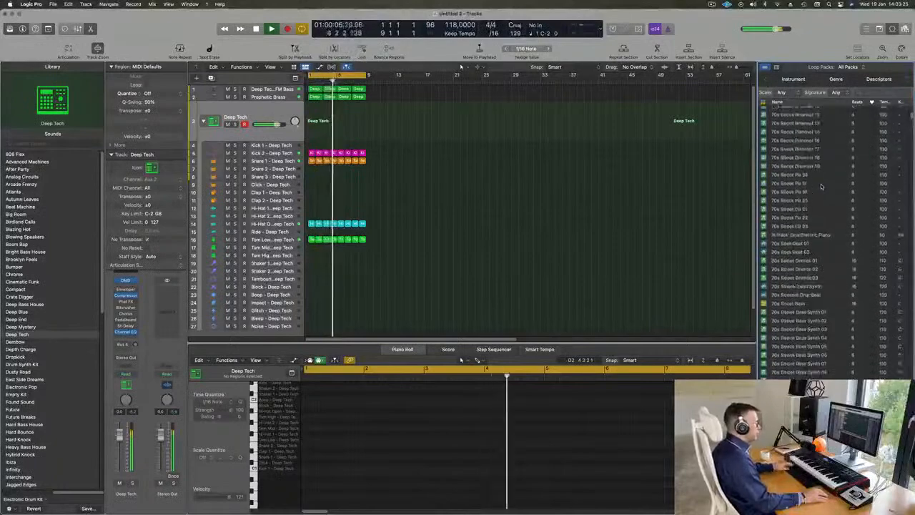
scroll(822, 187, down, 15)
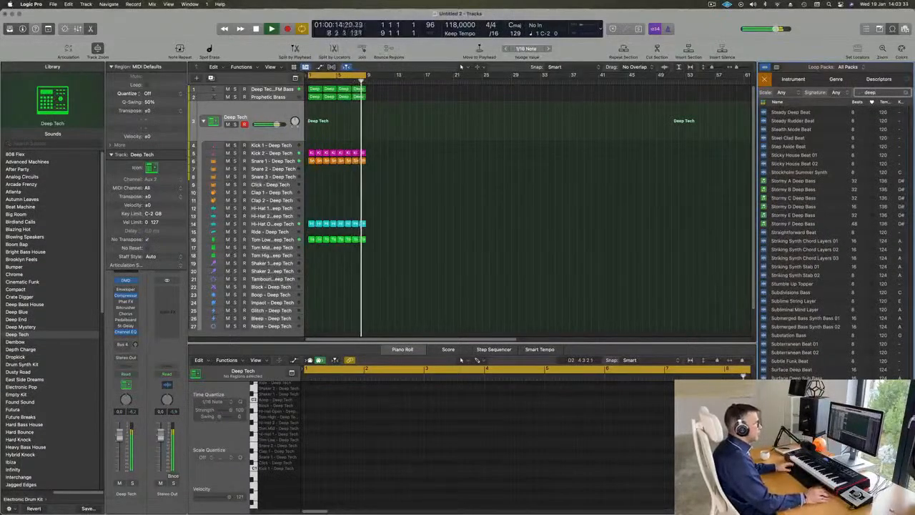
Look through the Deep Sleep, Deep Space and Deep Techno loops for material that suits the track.
scroll(844, 194, up, 10)
scroll(846, 194, up, 2)
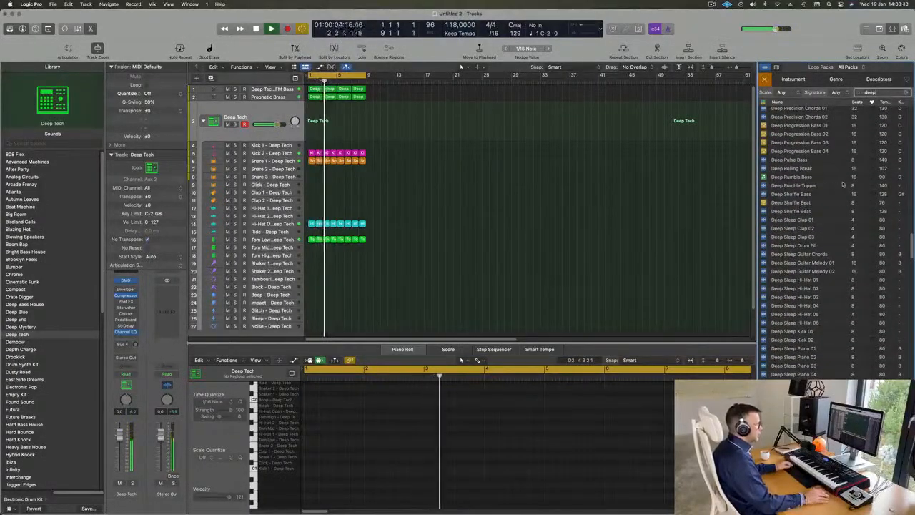
scroll(843, 204, down, 8)
scroll(844, 210, down, 10)
scroll(844, 209, down, 3)
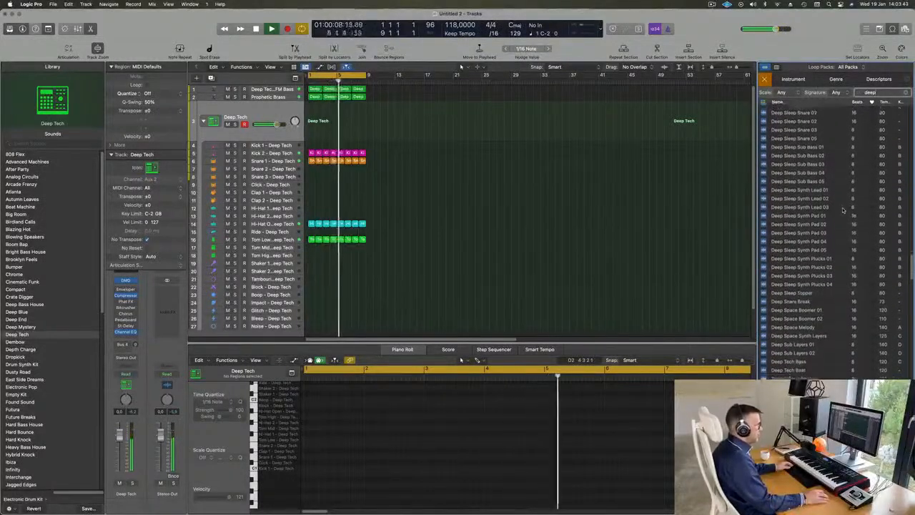
scroll(834, 305, down, 1)
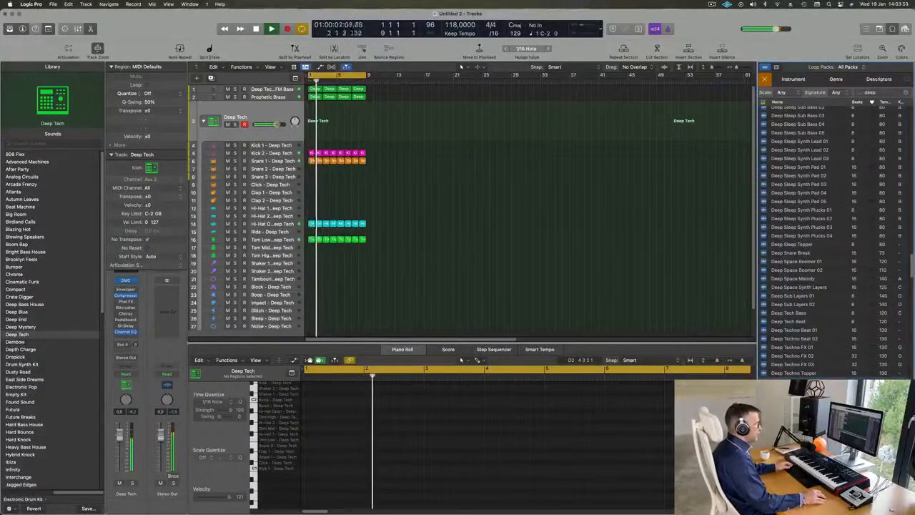
scroll(829, 365, down, 1)
scroll(838, 364, down, 2)
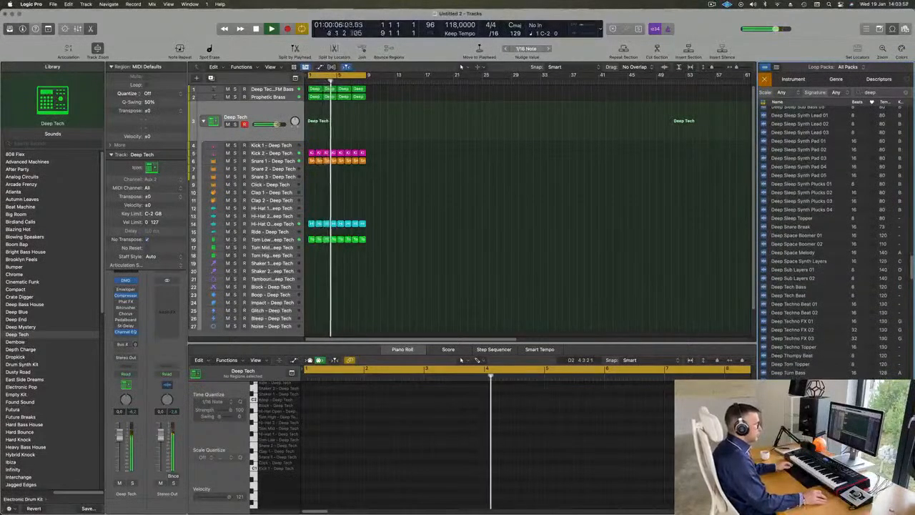
Audition the Deep Undertone String Ensemble, Desire A Deep Bass and Dez - Roll Deep loops.
scroll(836, 308, down, 8)
click(808, 306)
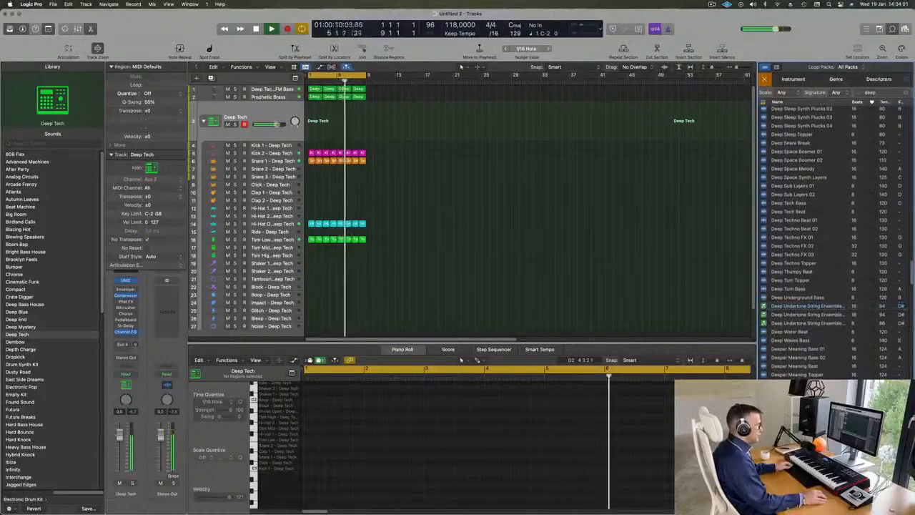
scroll(835, 344, down, 6)
click(808, 331)
scroll(838, 366, down, 1)
click(797, 366)
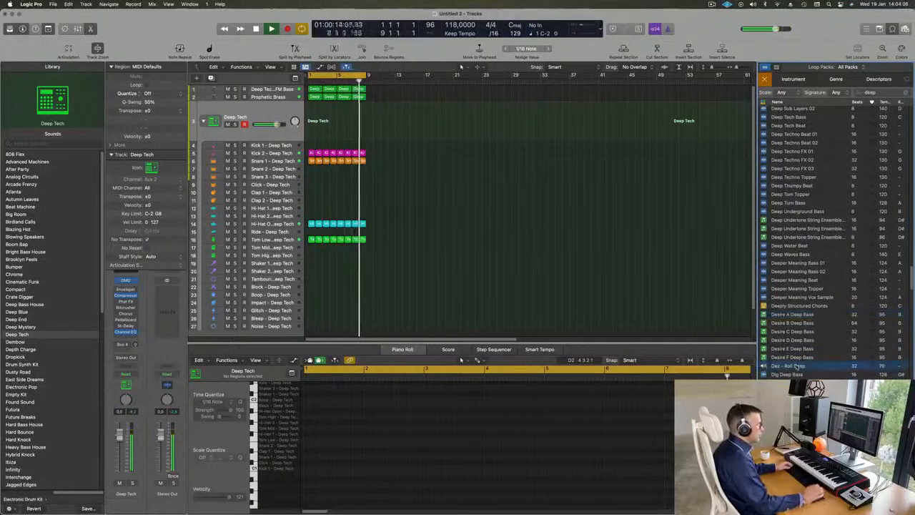
scroll(845, 315, down, 4)
scroll(845, 327, down, 3)
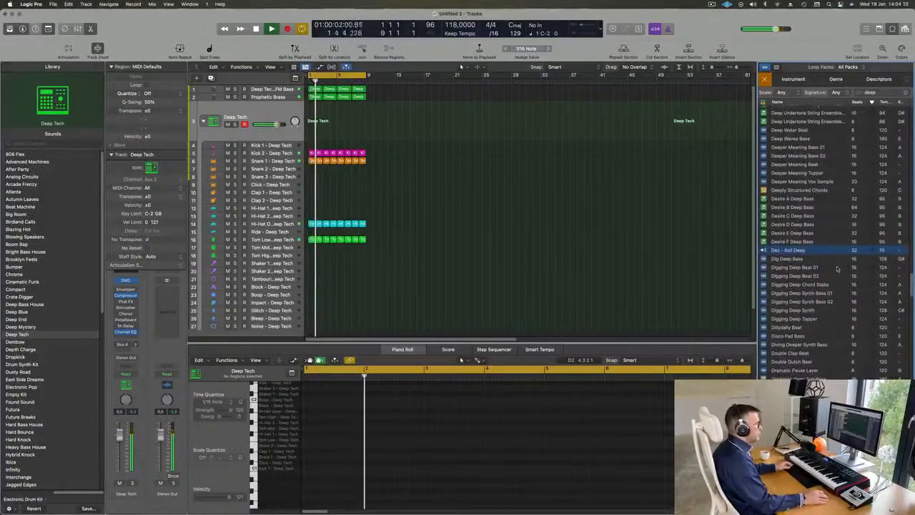
Audition the Digging Deep Beat 01, Digging Deep Beat 02 and Digging Deep Synth Bass 01 loops.
click(797, 267)
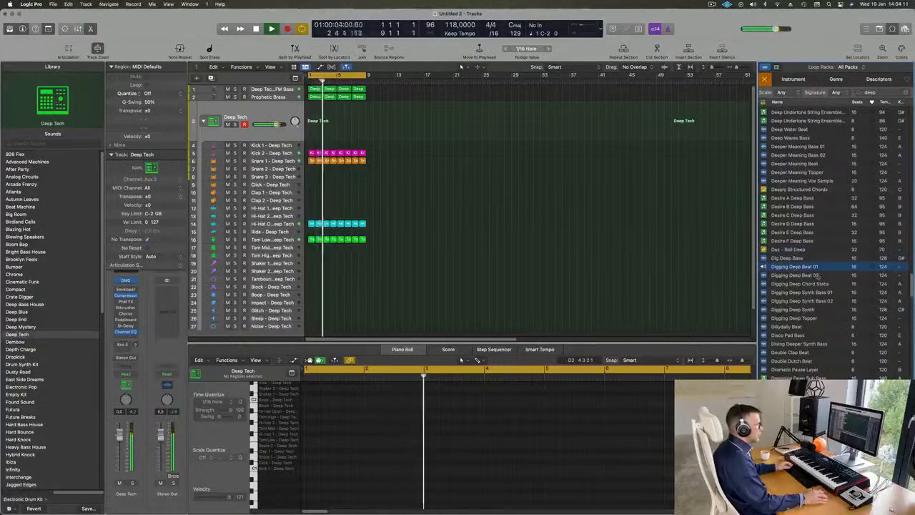
scroll(829, 292, down, 1)
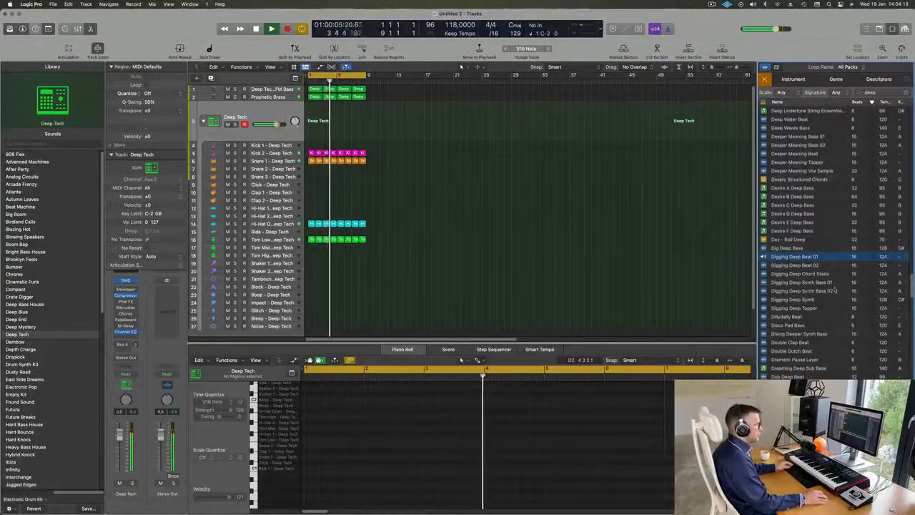
scroll(833, 289, down, 1)
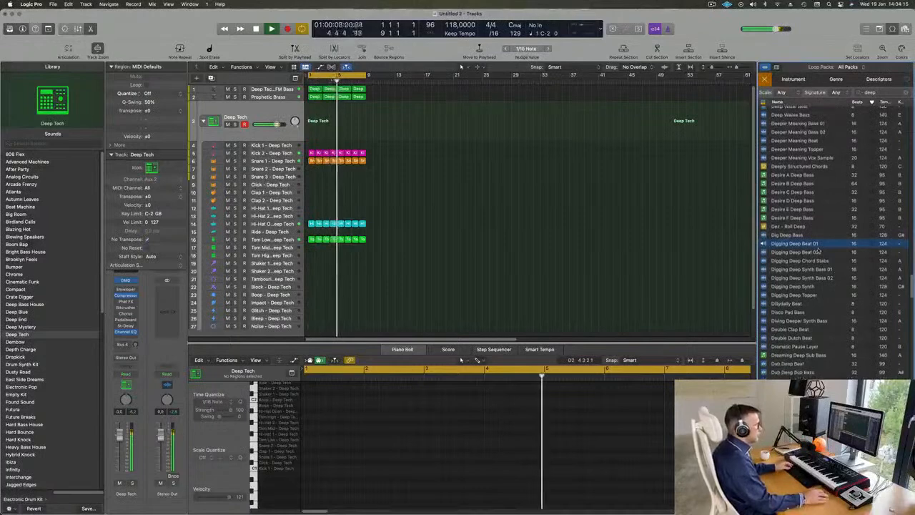
click(795, 253)
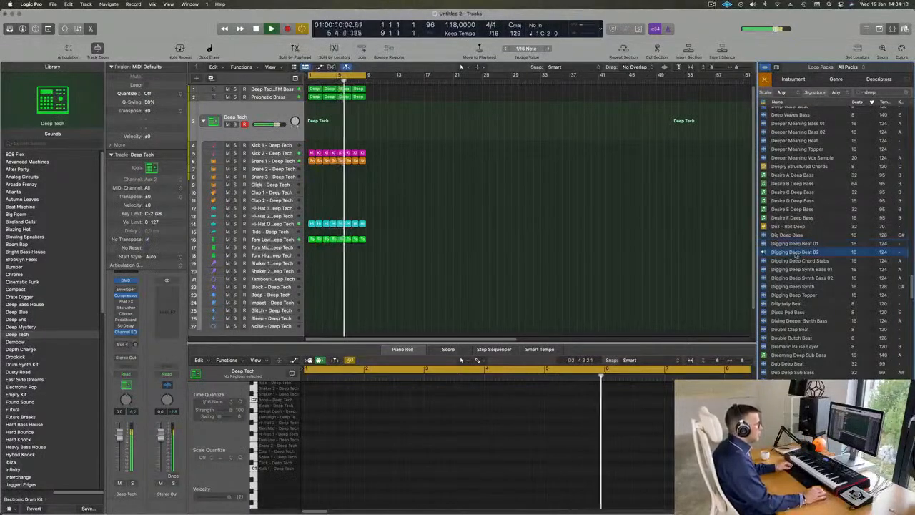
click(798, 270)
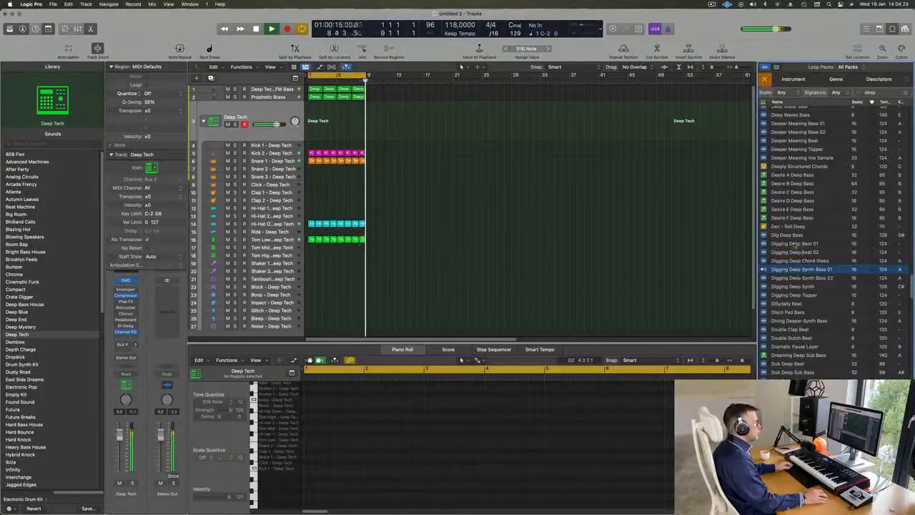
Add the Digging Deep Beat 01 loop at bar 1 on a new audio track below the drums, and play it.
click(795, 244)
drag(795, 244, 310, 317)
click(270, 307)
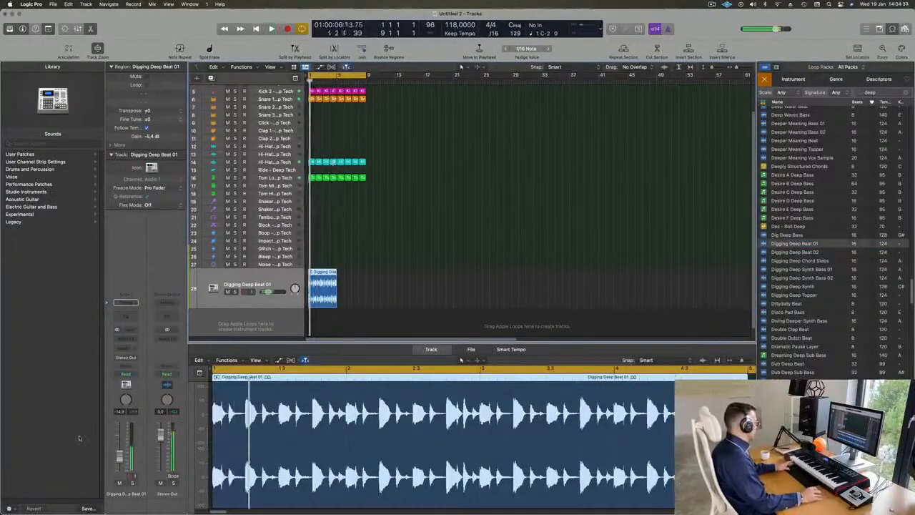
key(space)
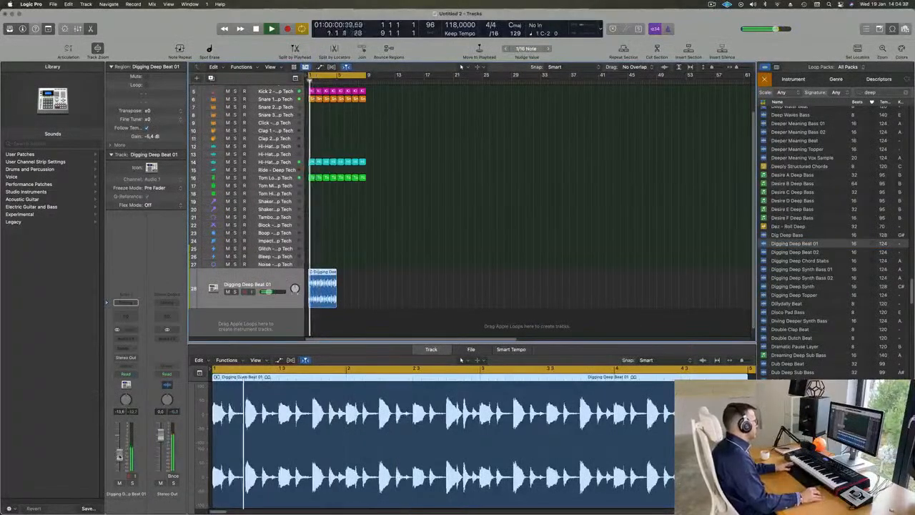
Check the Digging Deep Beat 01 track in solo, and repeat its loop to fill bars 5 to 8.
click(132, 484)
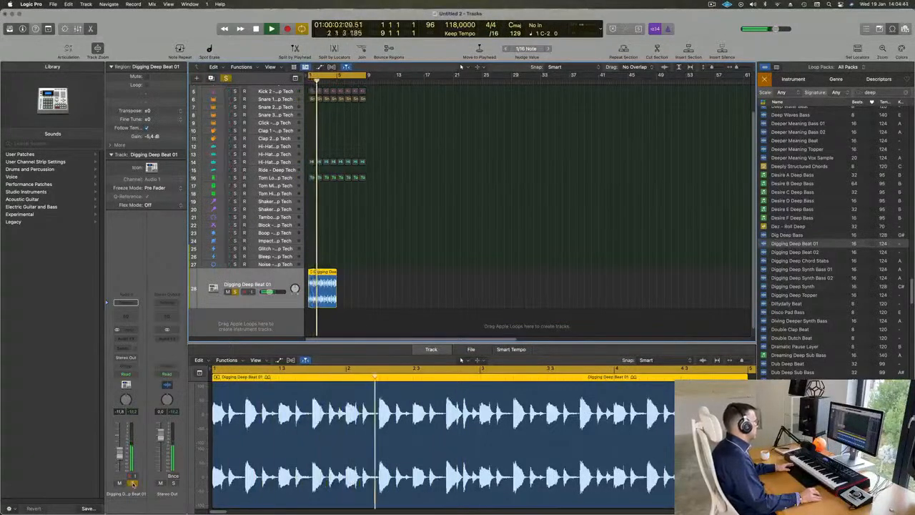
key(s)
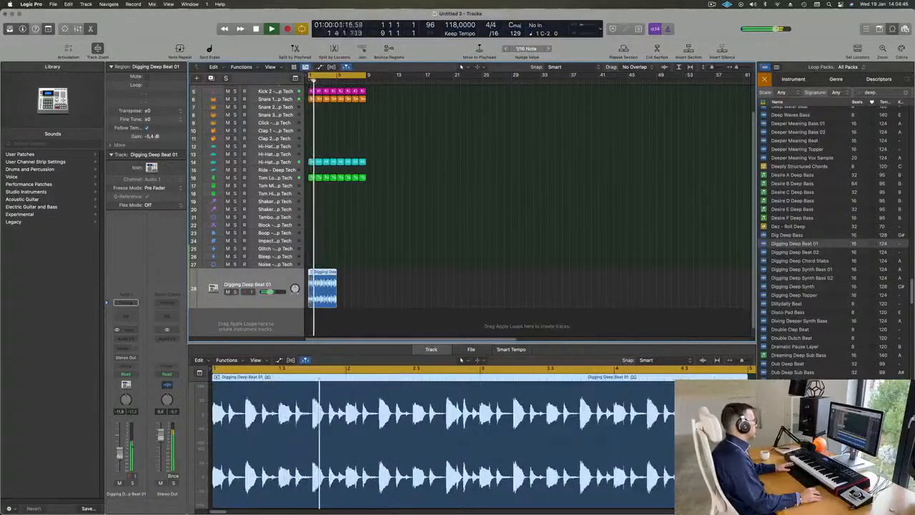
key(super+r)
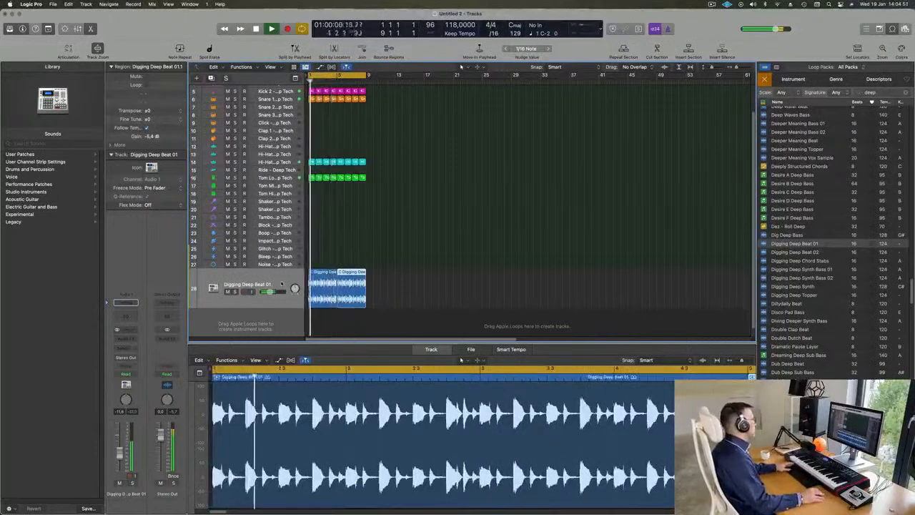
Insert a stereo Ensemble modulation effect on the Digging Deep Beat 01 track.
click(275, 284)
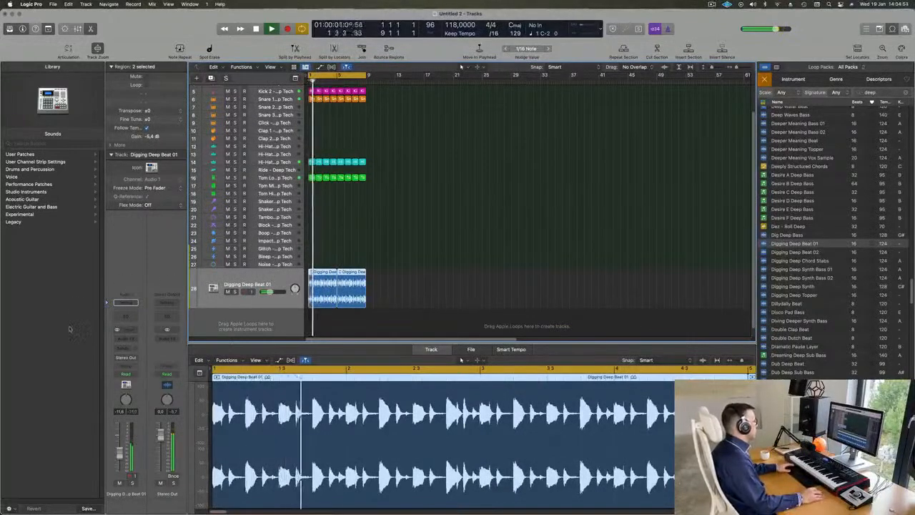
click(126, 338)
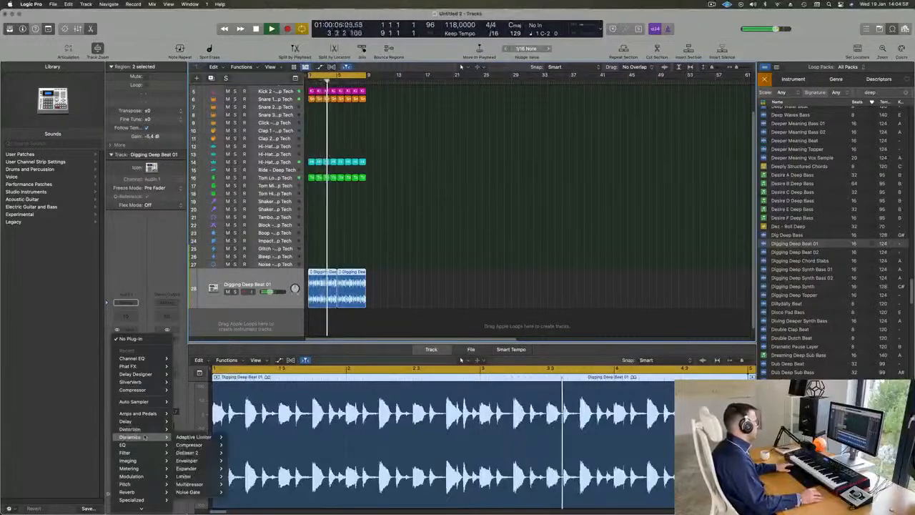
mouse_move(149, 469)
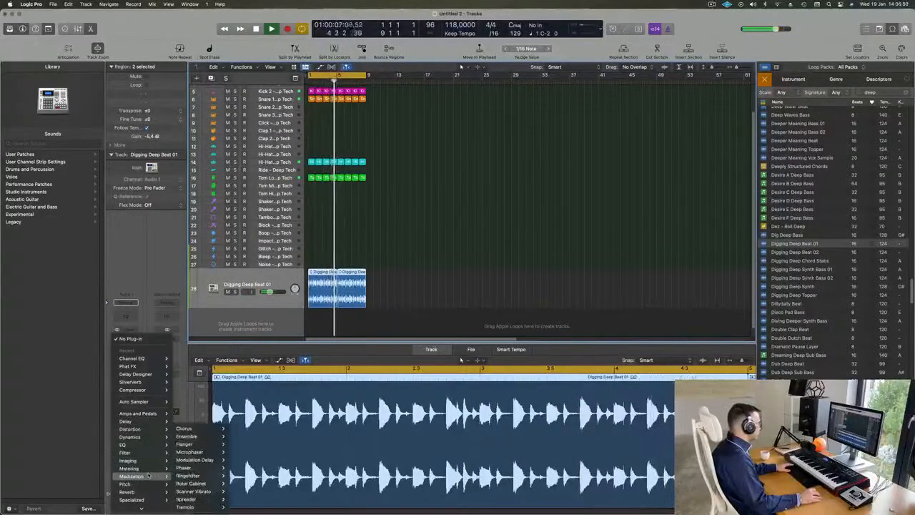
mouse_move(194, 438)
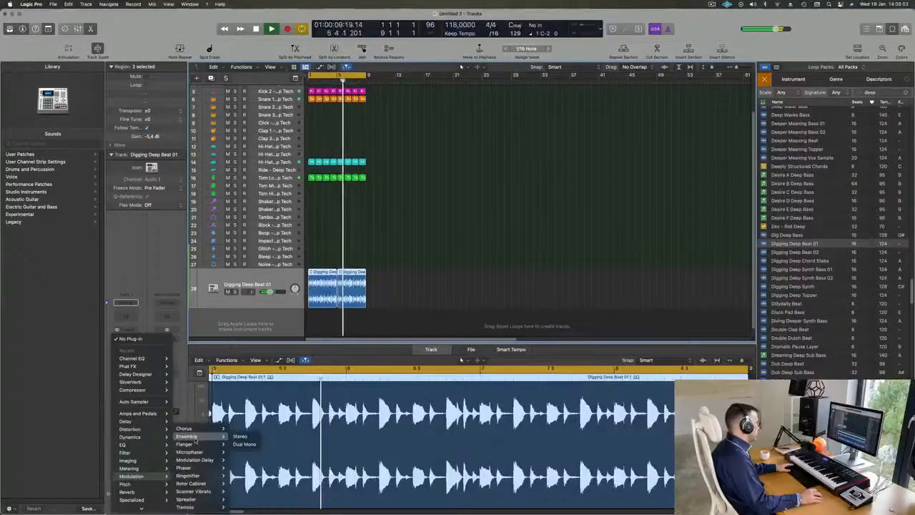
click(240, 437)
drag(476, 104, 556, 108)
click(416, 124)
Audition the Ensemble presets Doubler, Rich Modulation, Screen Door, Symphonic 5 Voice, Synth String Ensemble and Vintage Dimension during playback.
click(447, 127)
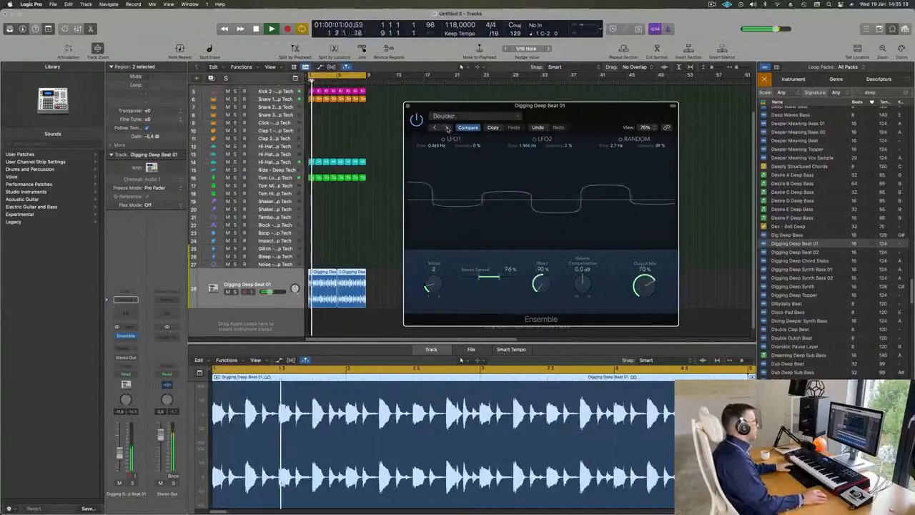
click(447, 127)
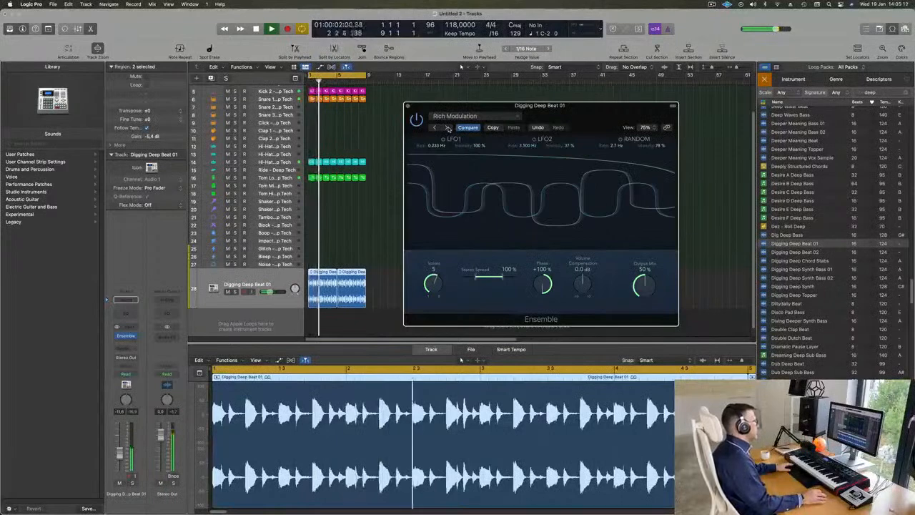
click(447, 127)
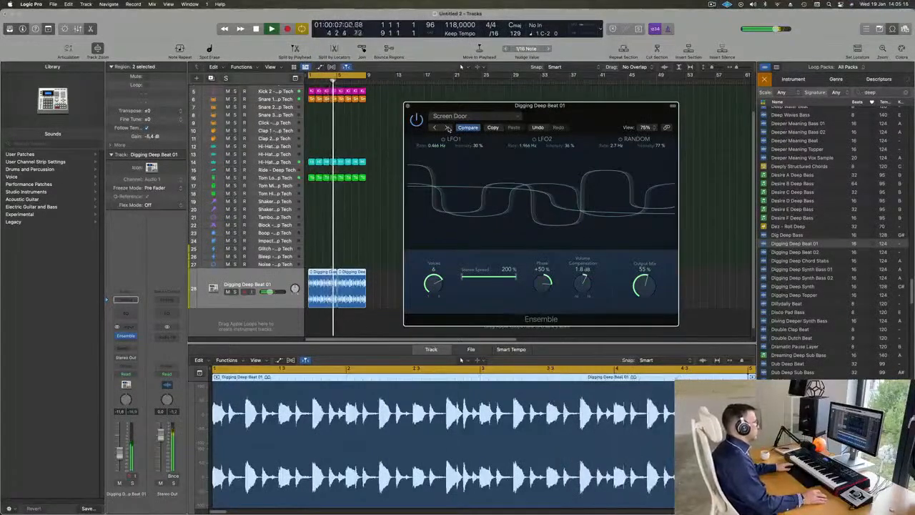
click(447, 127)
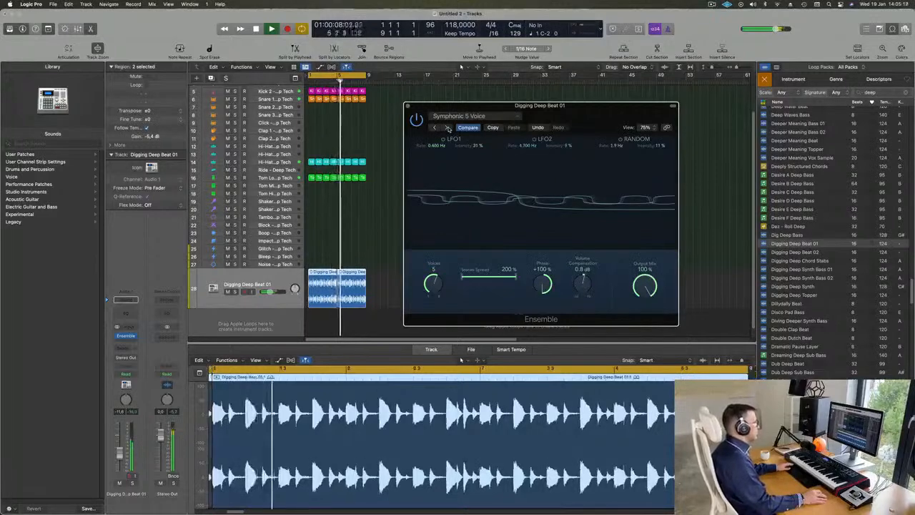
click(447, 127)
click(461, 116)
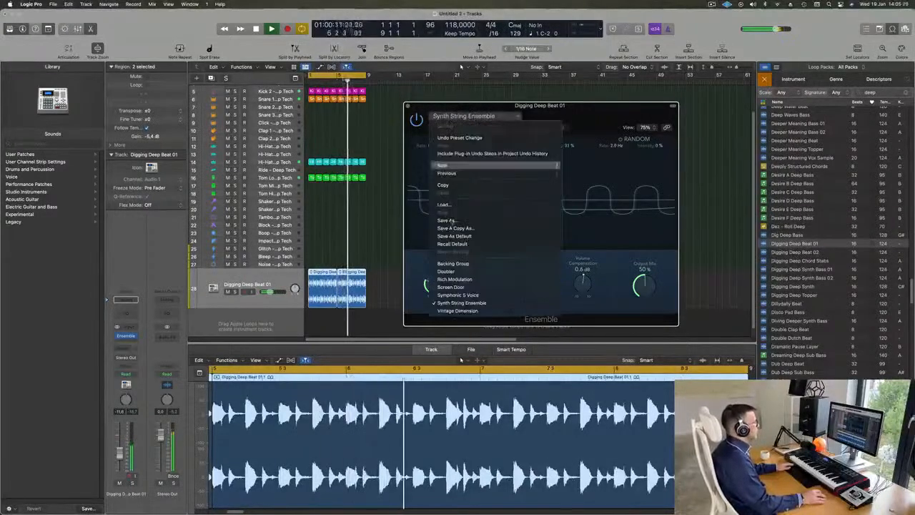
click(461, 311)
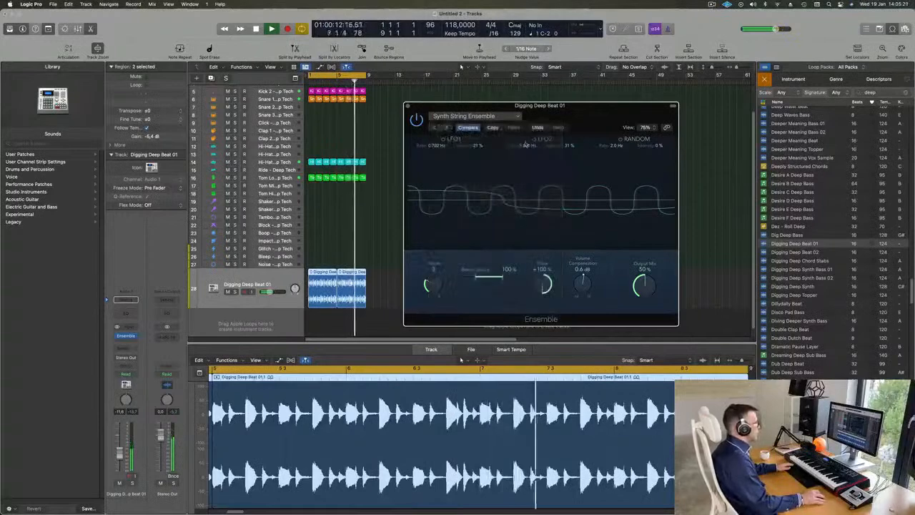
drag(579, 111, 526, 116)
Load the Doubler preset in Ensemble, set its output mix to 53%, and compare the beat with the effect bypassed.
click(415, 122)
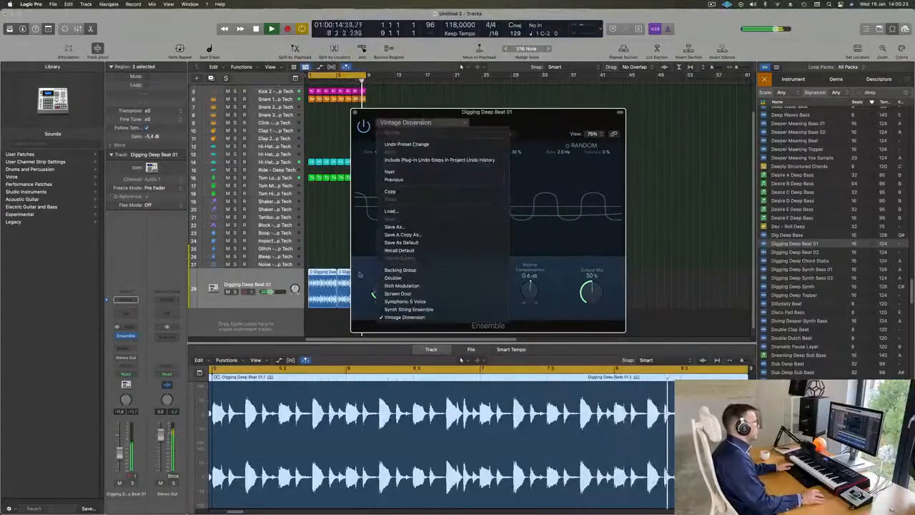
click(394, 278)
drag(560, 115, 538, 114)
drag(571, 291, 572, 236)
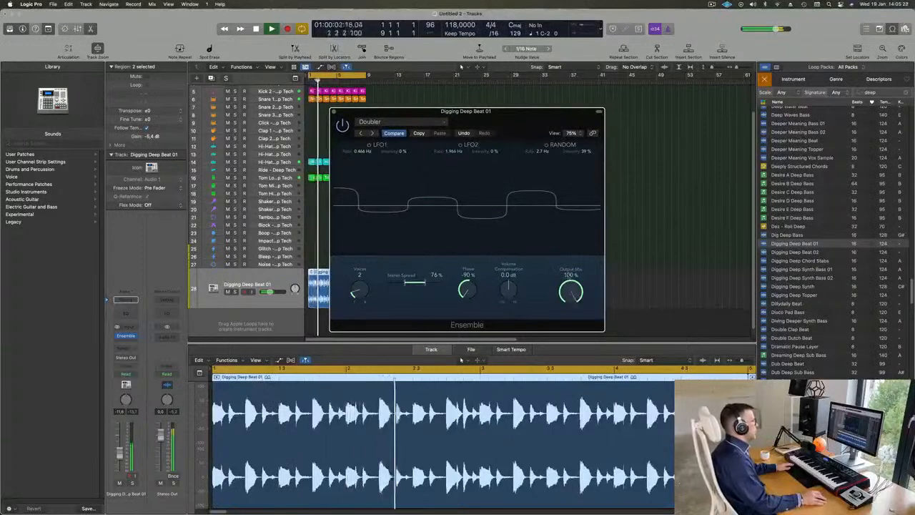
drag(569, 302, 566, 332)
click(344, 127)
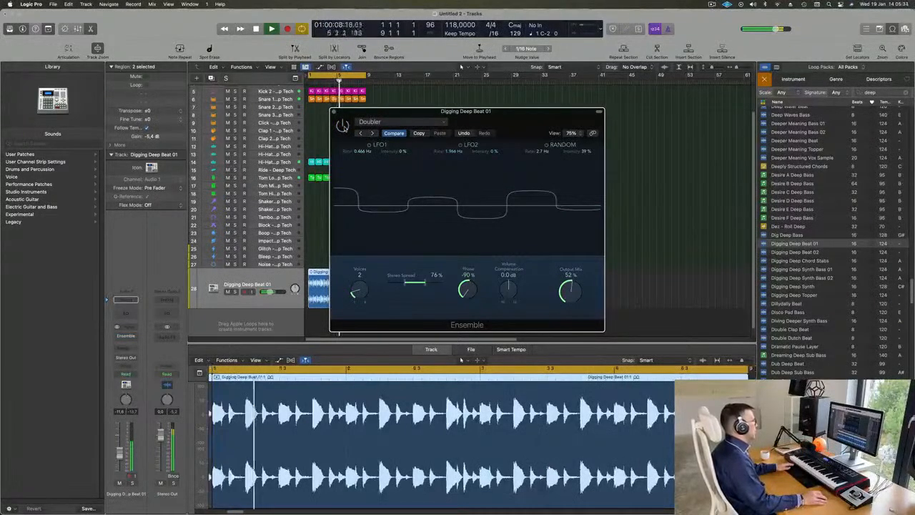
drag(522, 199, 499, 198)
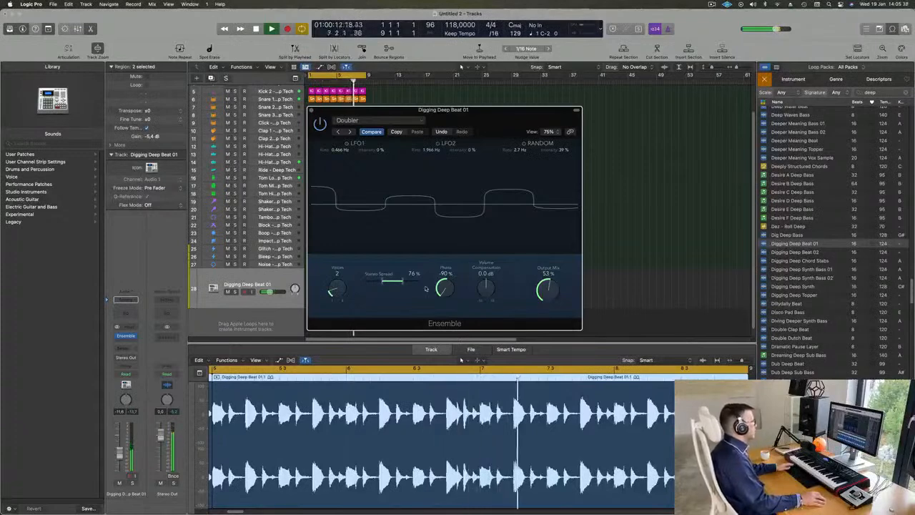
Widen Ensemble's stereo spread to 200% and close the effect window.
drag(404, 284, 417, 284)
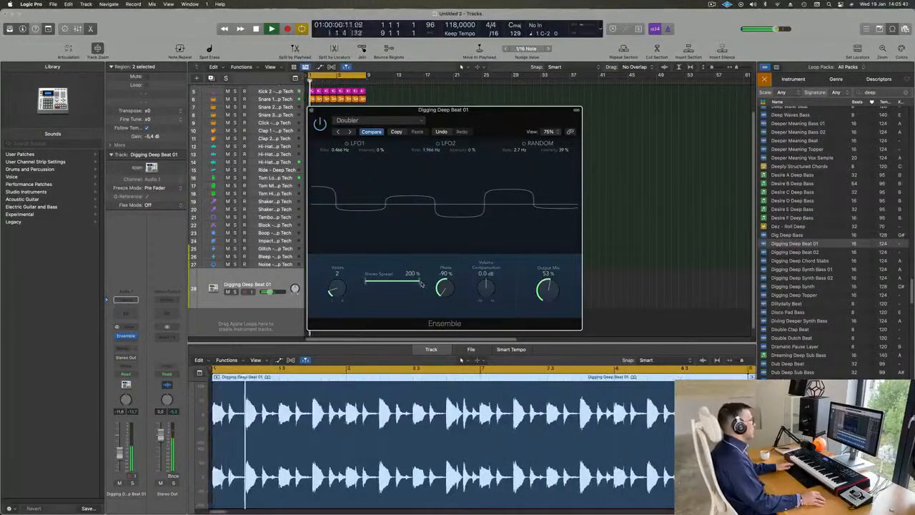
drag(446, 288, 453, 195)
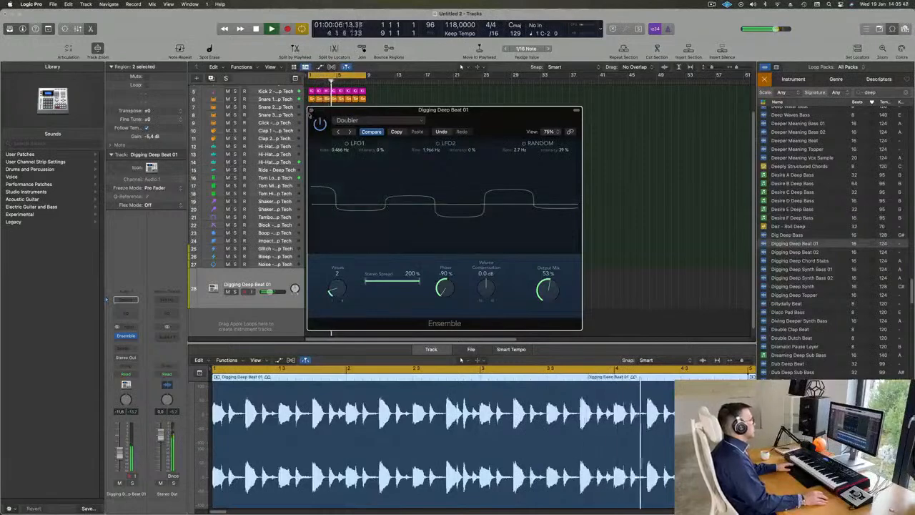
click(311, 110)
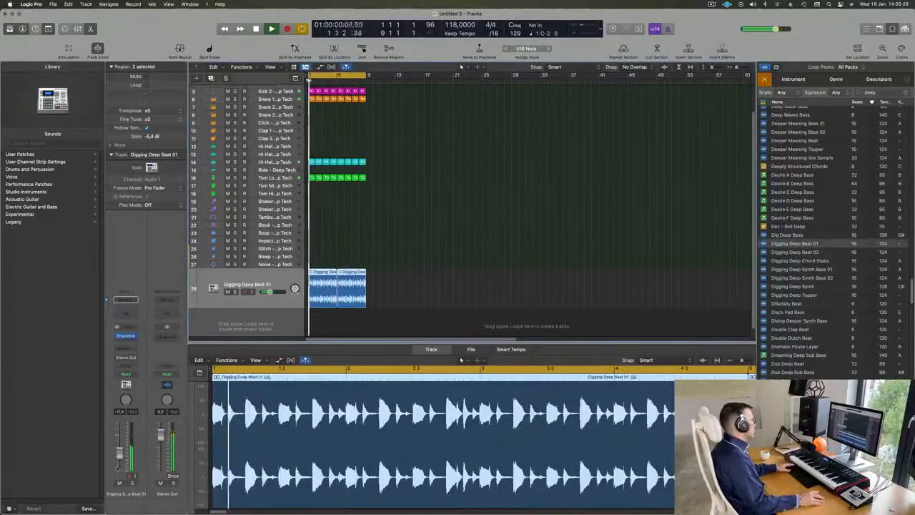
Lower the Digging Deep Beat 01 track's volume slightly and compare the mix with it muted and unmuted.
scroll(410, 259, up, 4)
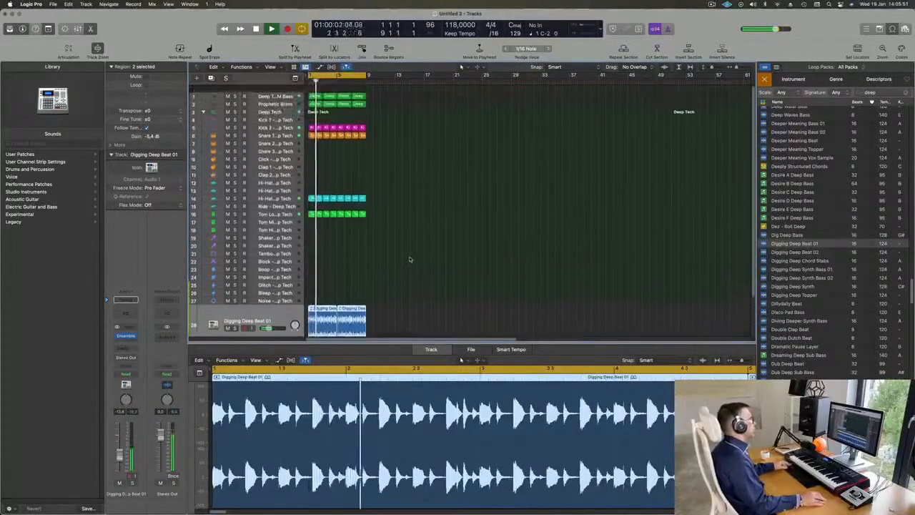
key(super+Up)
key(super+Up)
key(super+Up)
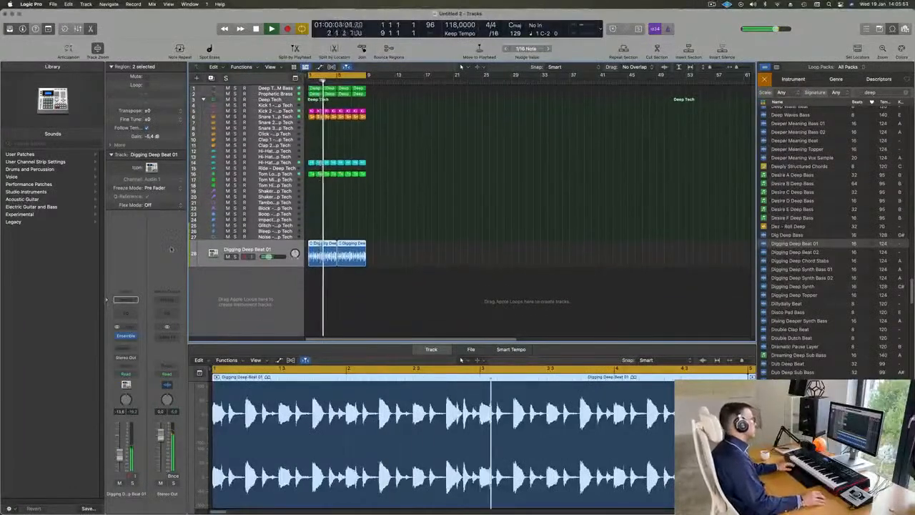
click(228, 256)
click(228, 256)
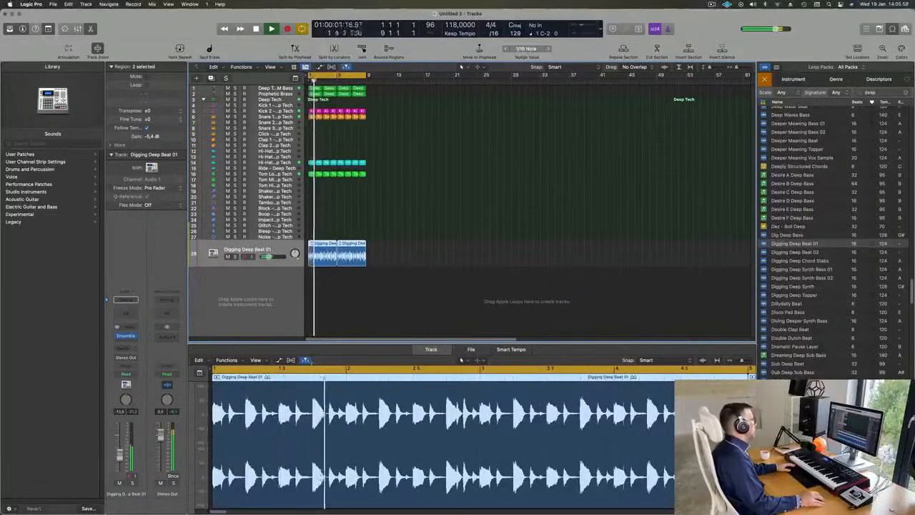
Duplicate the Prophetic Brass track with its instrument and copy the first Deep Techno FM Bass region onto it at bar 1.
click(287, 95)
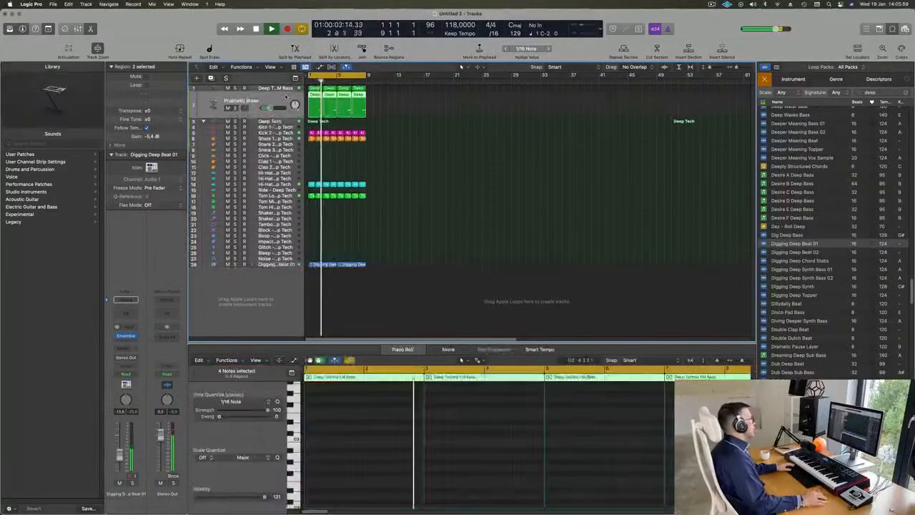
key(Return)
key(super+d)
key(space)
click(317, 88)
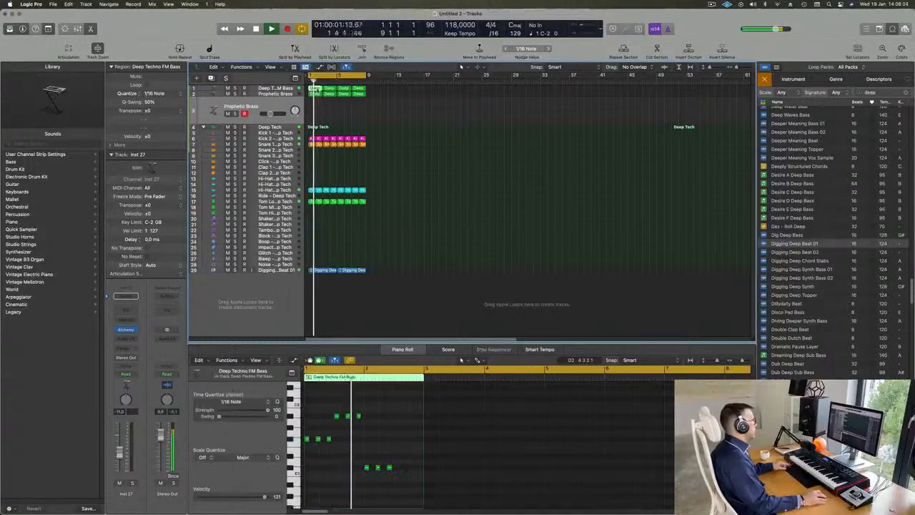
drag(313, 89, 314, 110)
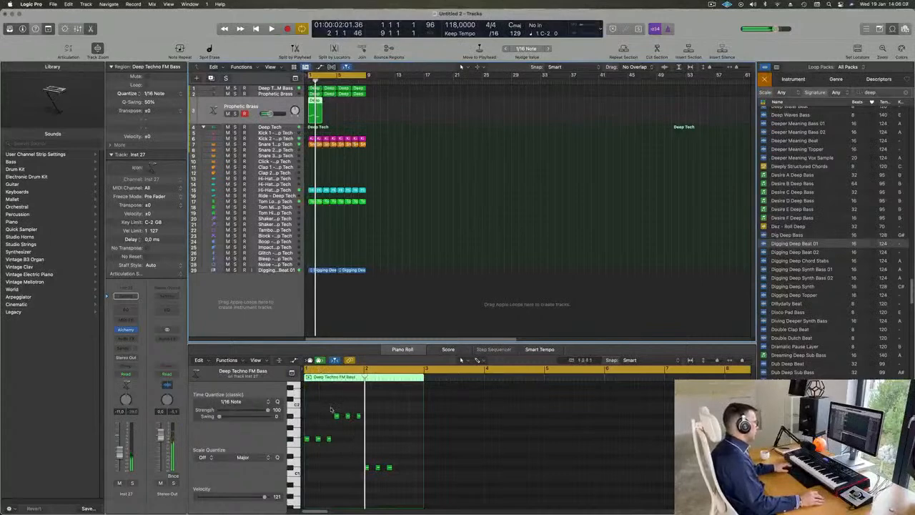
Thin the copied region to one note on each of its two upper pitches, both starting at bar 1.
drag(315, 427, 344, 456)
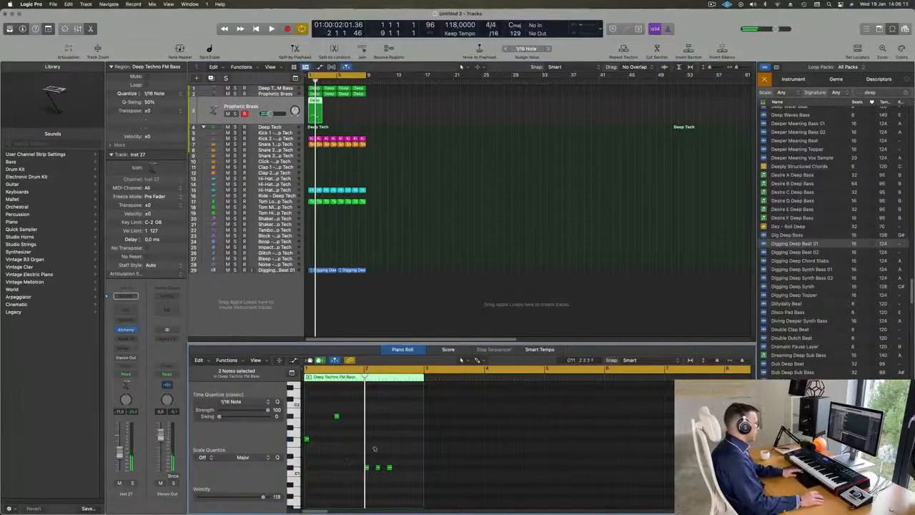
drag(336, 416, 306, 417)
drag(344, 462, 452, 483)
Lengthen both stacked notes to span the whole two-bar region, and play the result.
drag(328, 396, 305, 477)
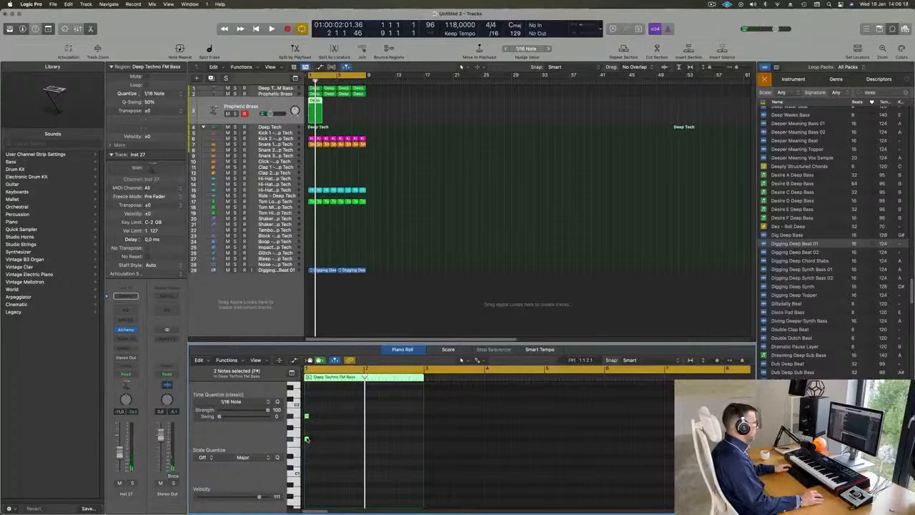
drag(308, 438, 343, 439)
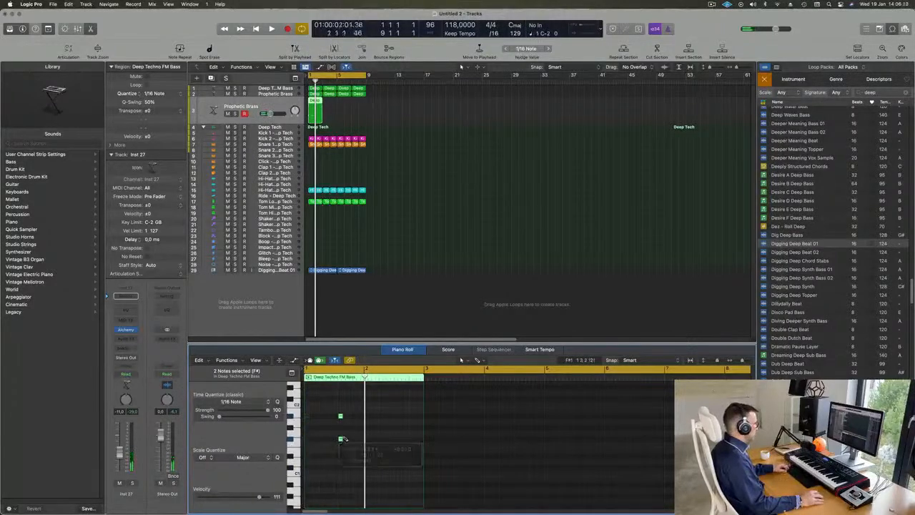
key(super+Right)
key(super+Right)
key(super+Right)
key(super+Right)
key(super+Right)
scroll(333, 418, left, 5)
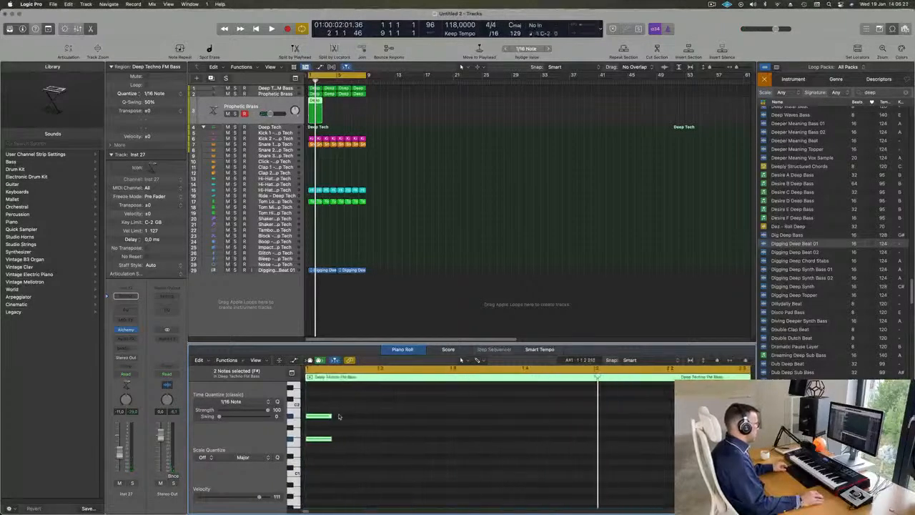
drag(331, 417, 625, 422)
key(super+Left)
key(super+Left)
key(super+Left)
key(super+Left)
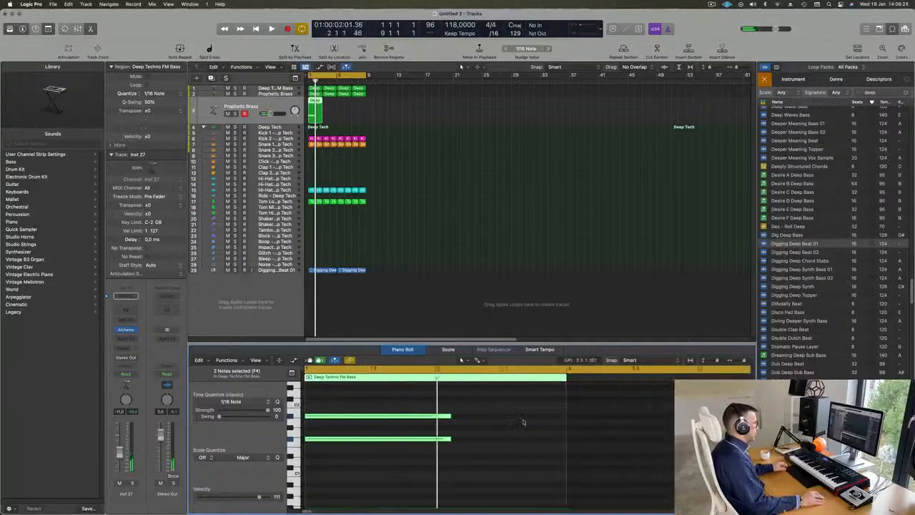
drag(415, 414, 504, 416)
key(space)
key(space)
key(space)
key(space)
click(234, 120)
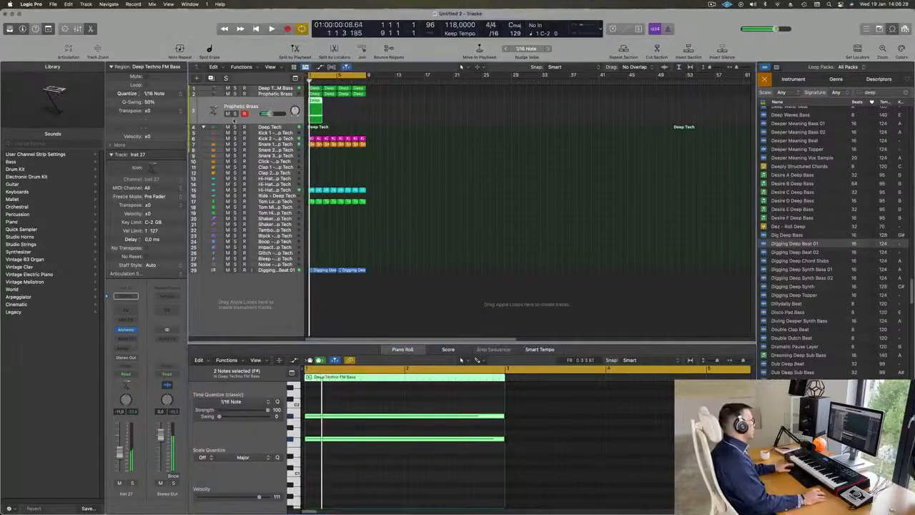
Open the duplicated track's Alchemy instrument and load the Slow Attack Piano preset from the Pads category.
click(125, 330)
drag(435, 107, 565, 97)
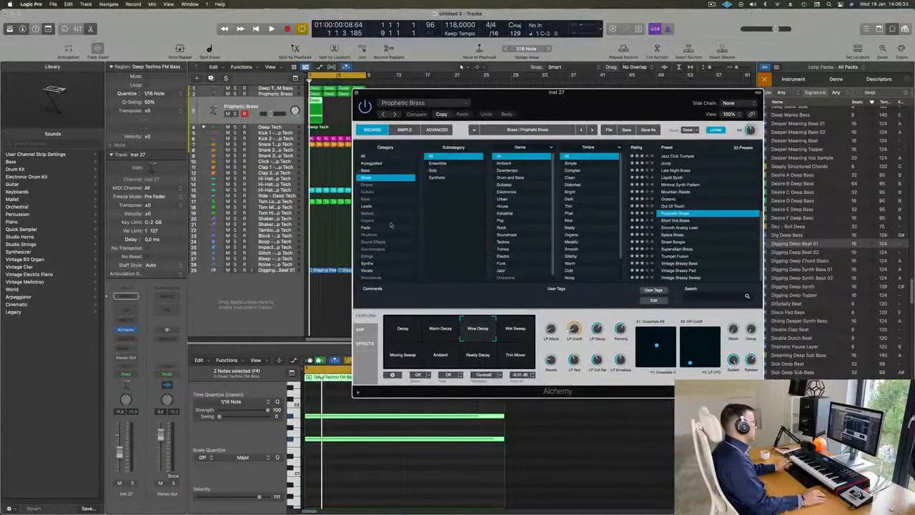
click(366, 205)
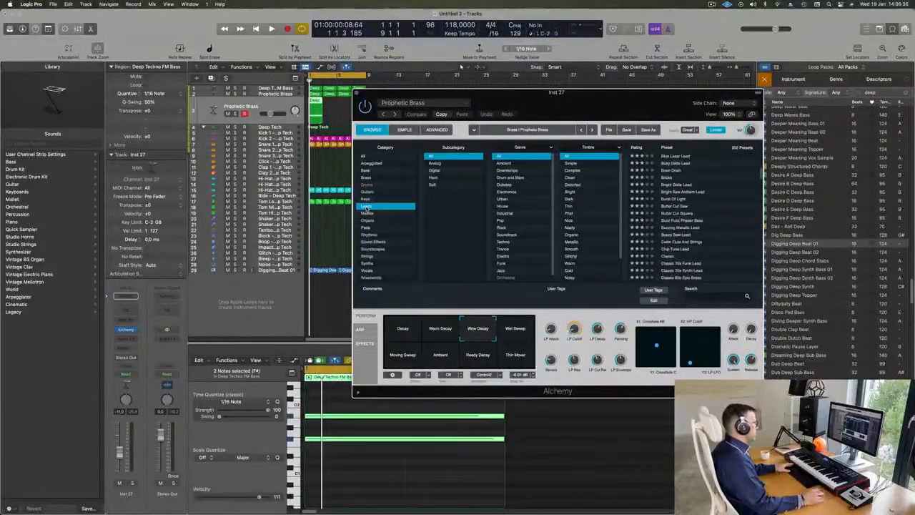
click(367, 228)
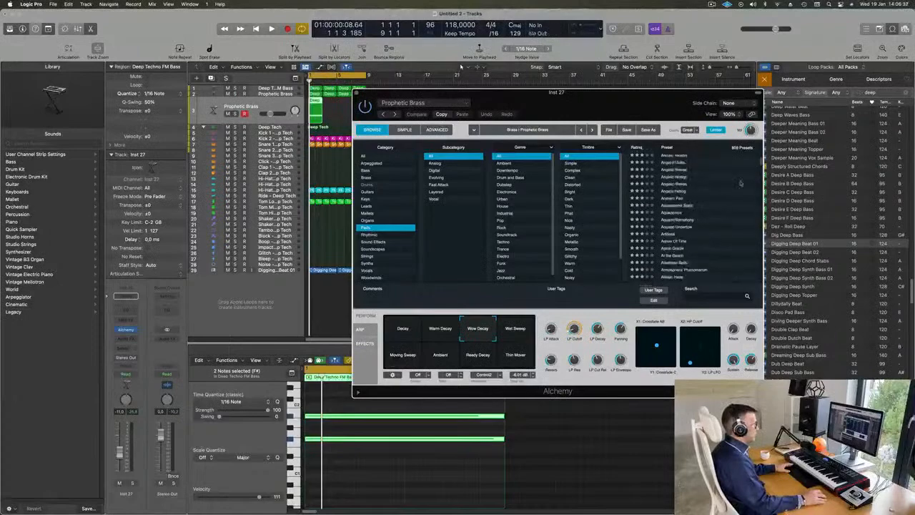
drag(763, 166, 763, 246)
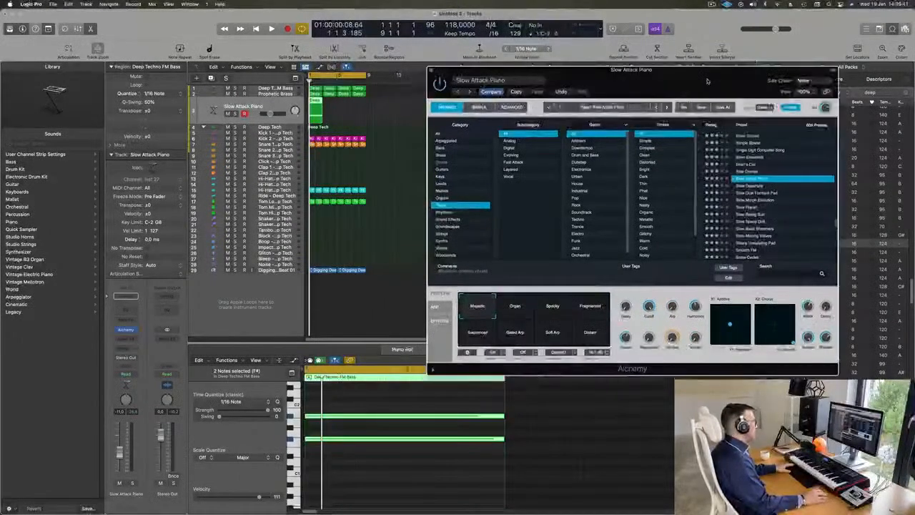
Repeat the two-bar pad region three times to fill eight bars, and play the loop.
click(310, 116)
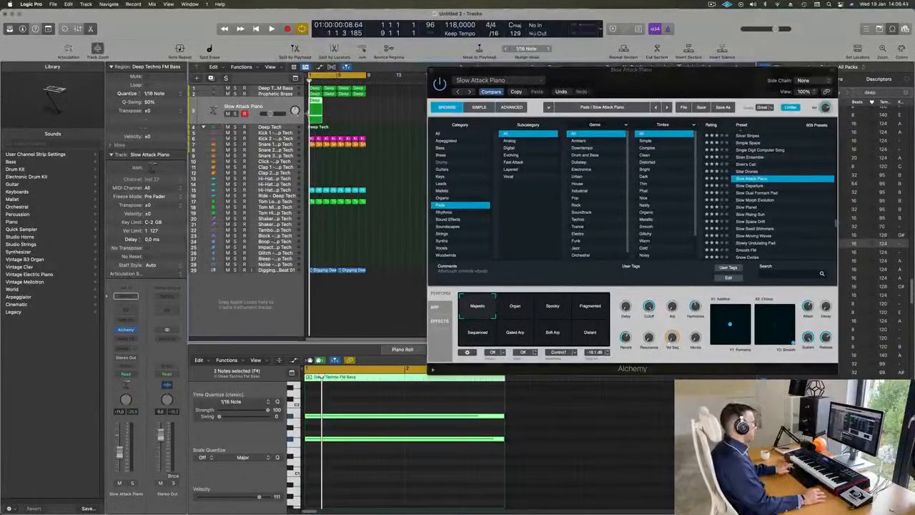
key(super+r)
key(super+r)
key(super+r)
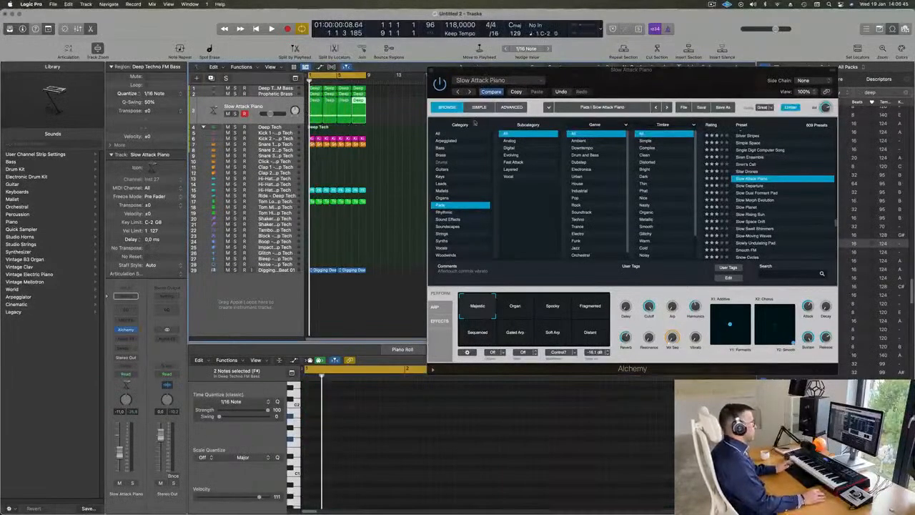
drag(734, 71, 733, 55)
key(space)
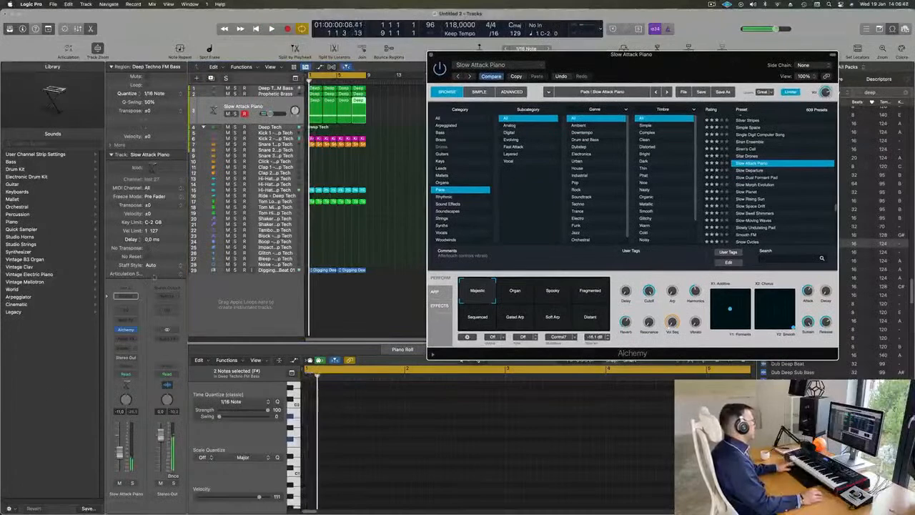
Select all notes in the four pad regions and transpose them up two octaves.
click(382, 119)
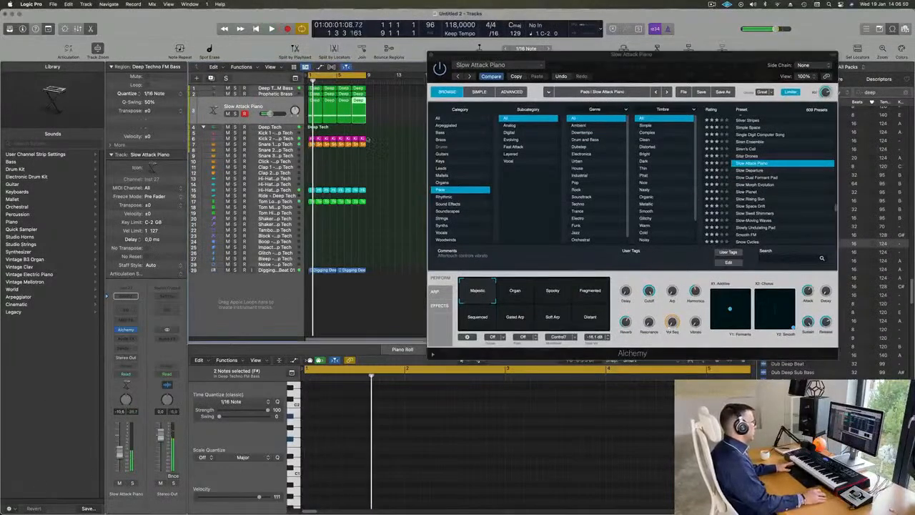
drag(382, 120, 316, 109)
key(space)
click(391, 481)
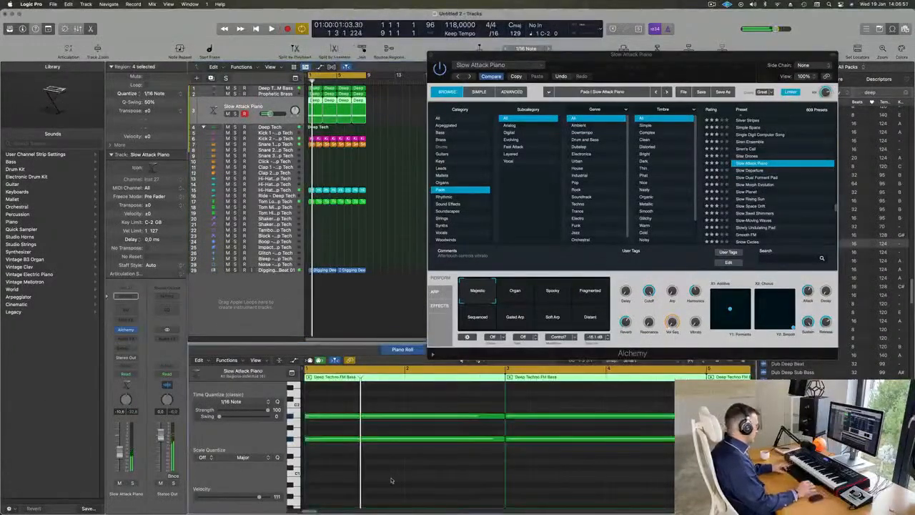
key(super+a)
key(Delete)
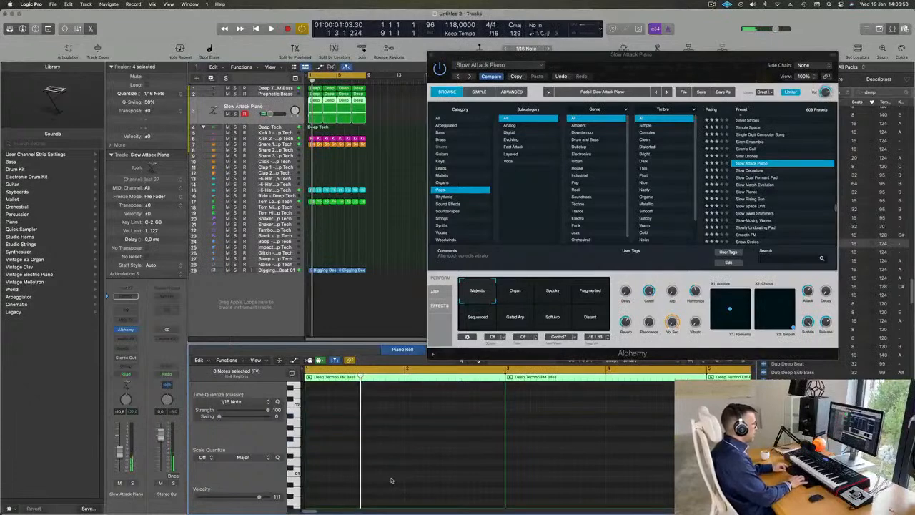
Audition the pad presets Slow Morph Evolution, Slow Swell Shimmers and Smooth FM while the loop plays.
key(space)
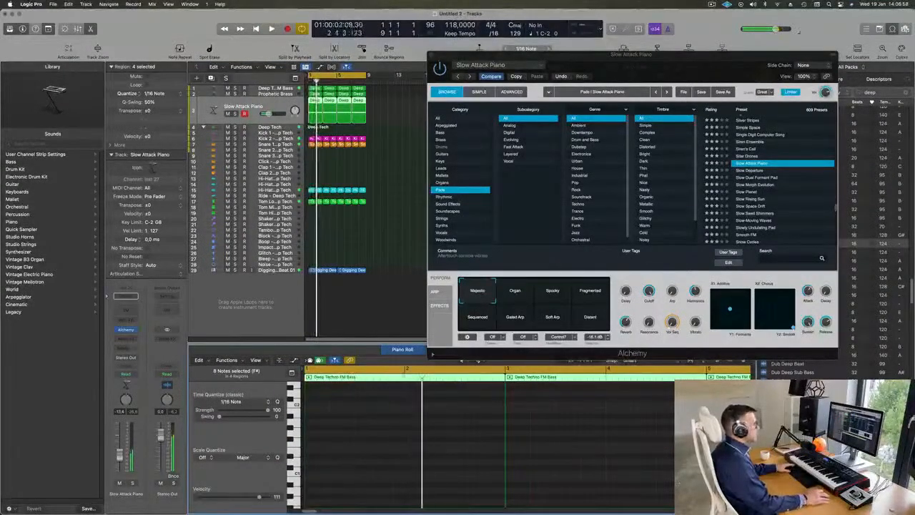
drag(711, 62, 720, 49)
click(761, 172)
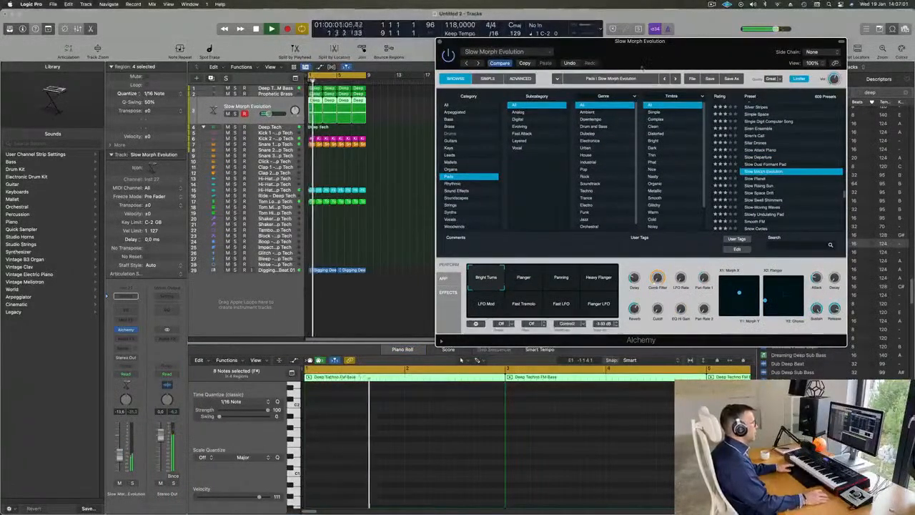
drag(637, 71, 598, 82)
scroll(747, 198, down, 2)
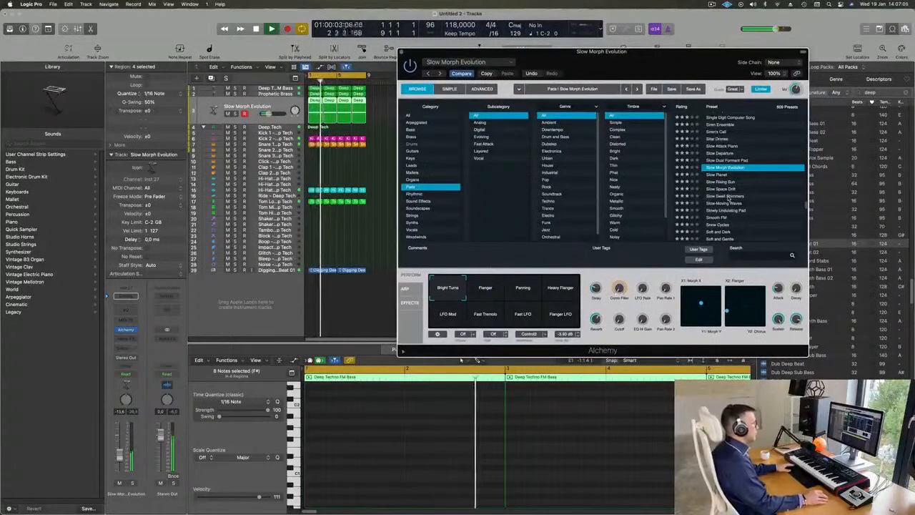
click(728, 196)
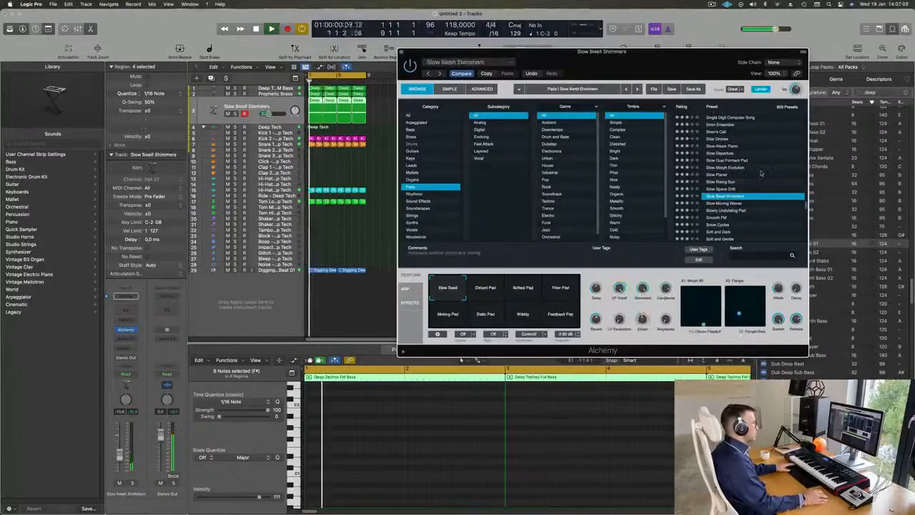
scroll(761, 174, down, 2)
scroll(760, 187, down, 2)
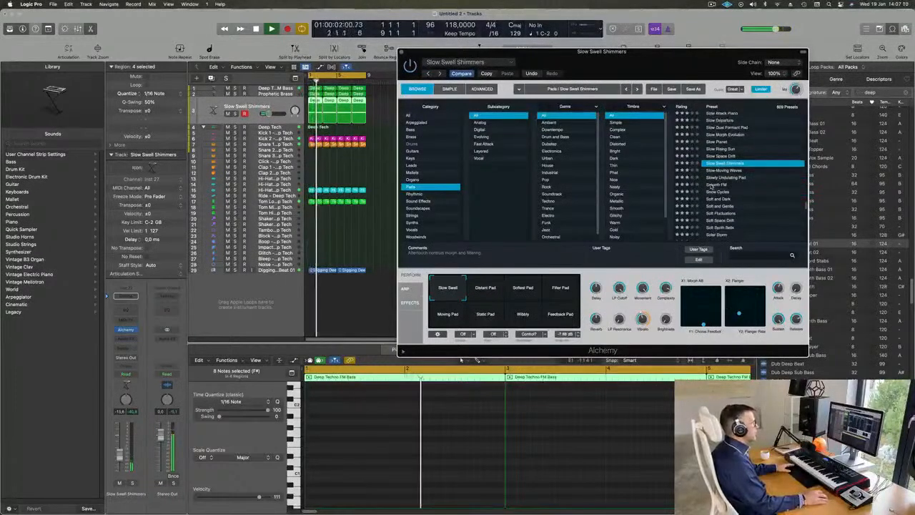
click(713, 186)
drag(715, 52, 735, 47)
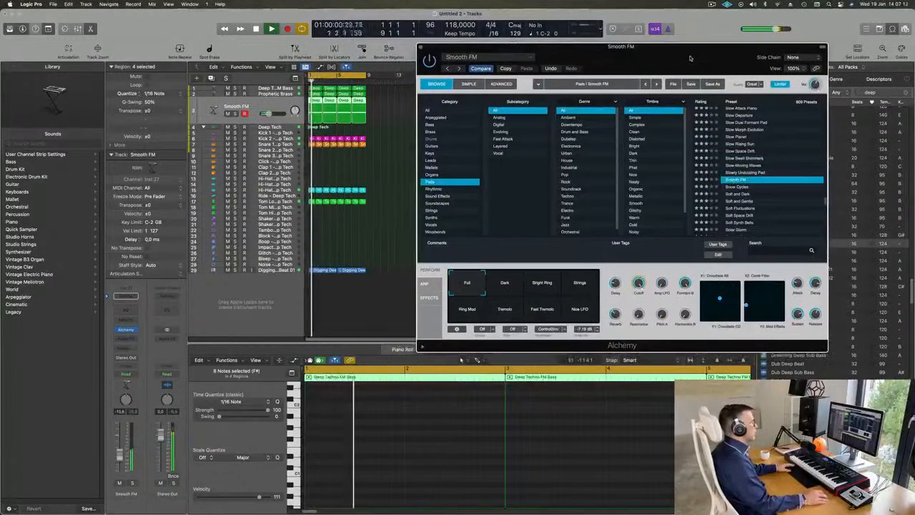
Load the Songhellir-Granular Choir preset and raise the pad track's volume slightly.
scroll(767, 187, down, 5)
click(751, 201)
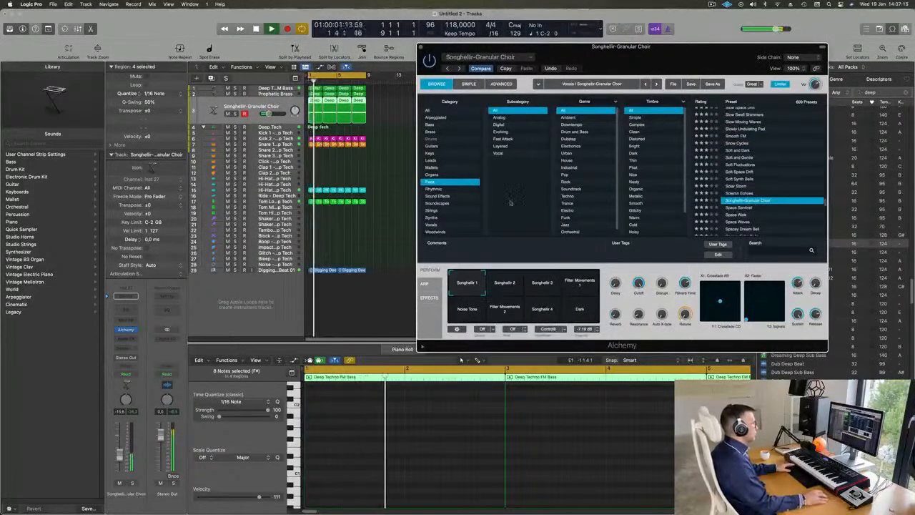
drag(120, 457, 120, 456)
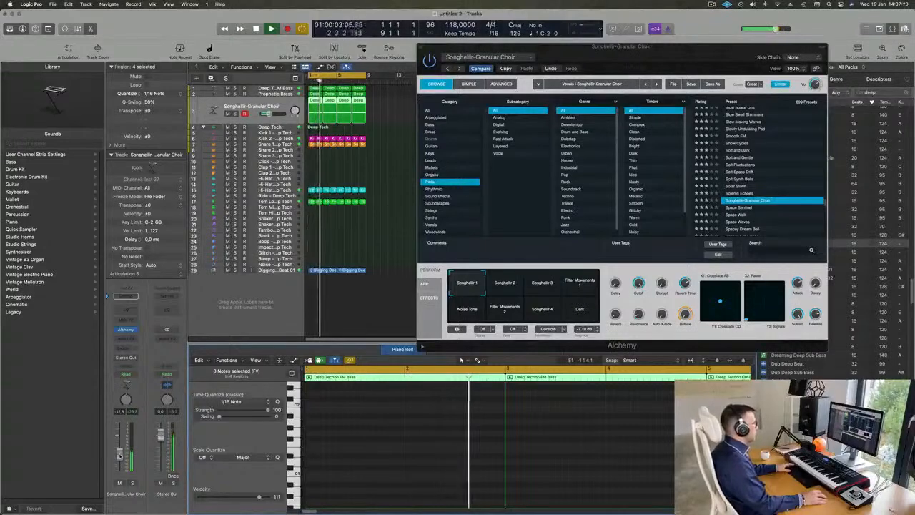
key(space)
Delete the last three pad regions and extend the first one to fill the eight-bar loop.
drag(377, 108, 327, 120)
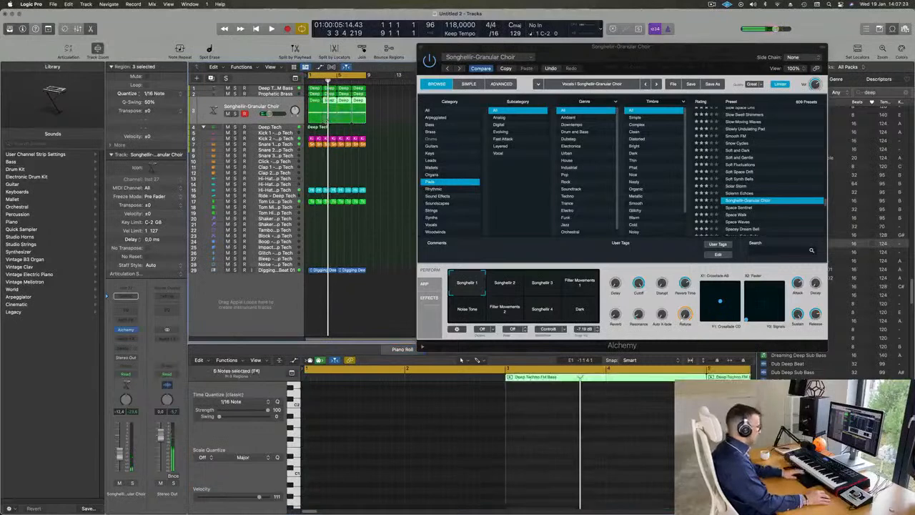
key(Delete)
drag(321, 119, 366, 120)
Lengthen both pad notes to span the full eight-bar region, and play the result.
scroll(400, 431, down, 3)
scroll(400, 432, down, 2)
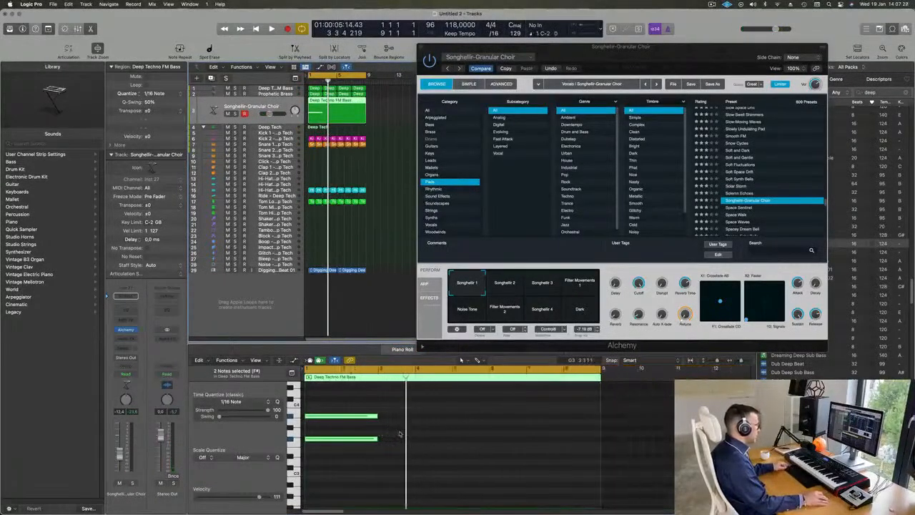
drag(377, 441, 599, 445)
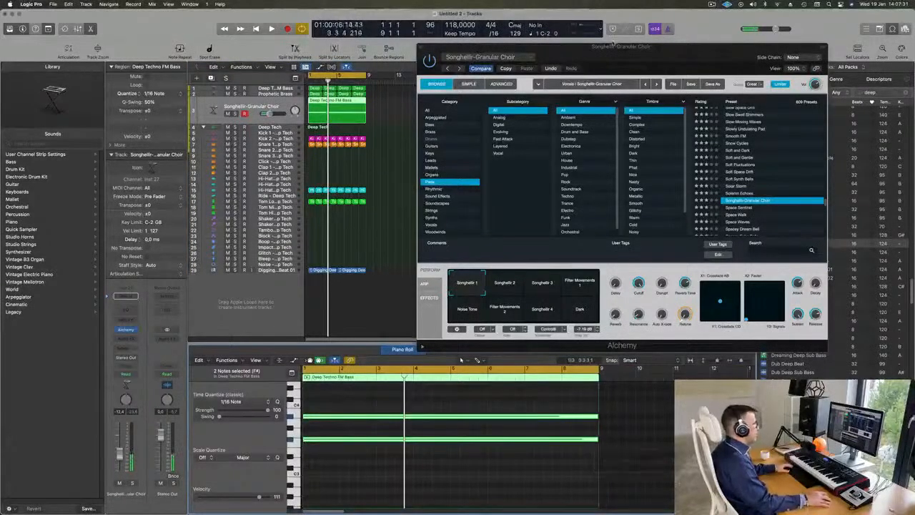
key(space)
drag(666, 47, 628, 82)
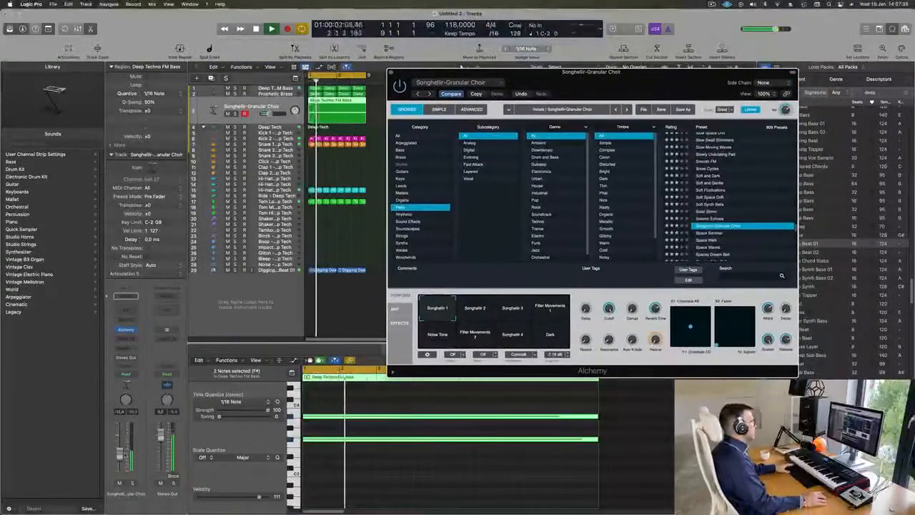
Try the two sustained pad notes an octave higher and an octave lower during playback, undoing each transposition.
click(368, 487)
scroll(365, 458, up, 1)
drag(345, 404, 365, 458)
key(Delete)
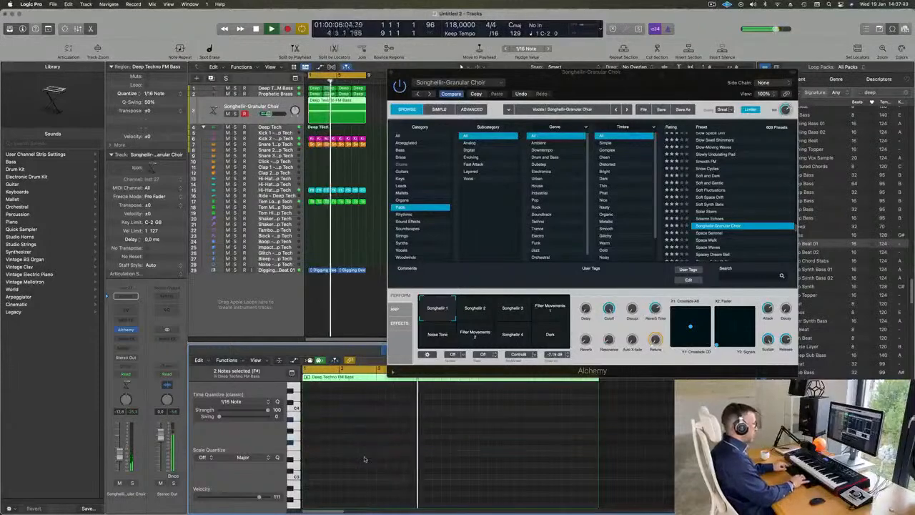
key(space)
key(space)
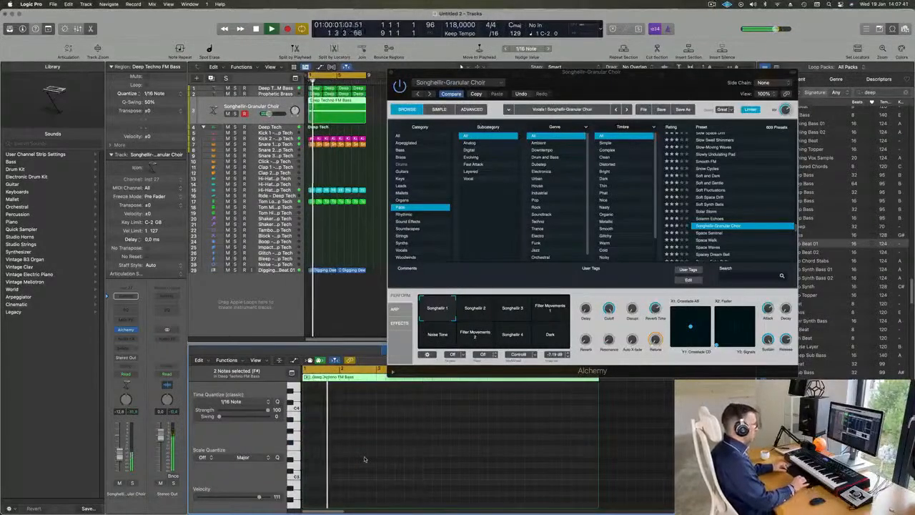
key(super+z)
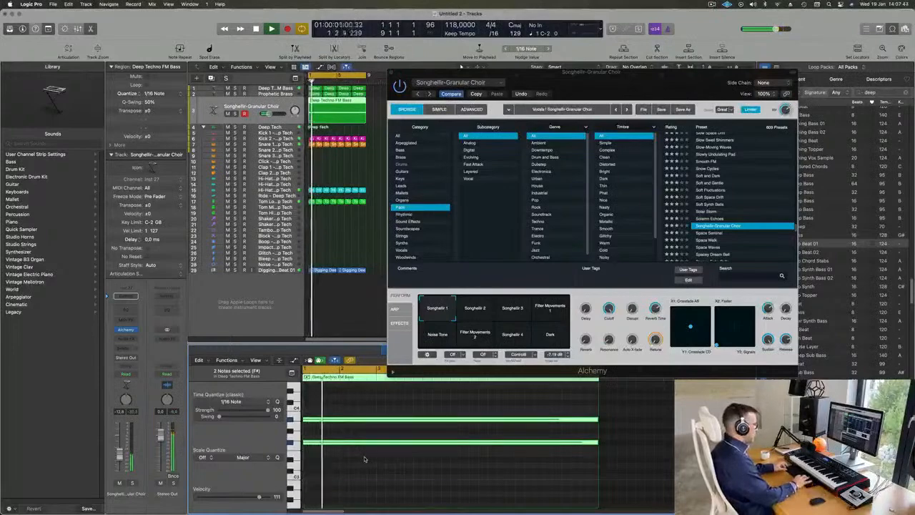
key(shift+alt+Down)
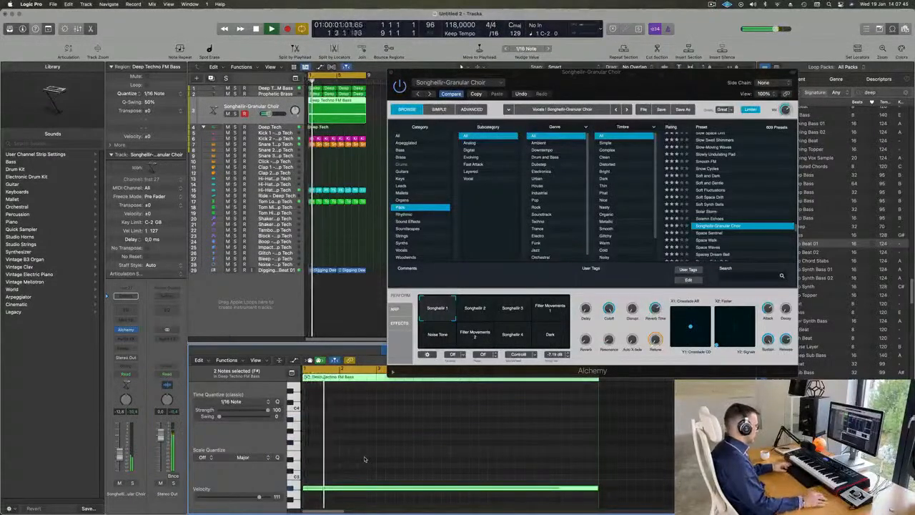
key(super+z)
drag(613, 82, 656, 102)
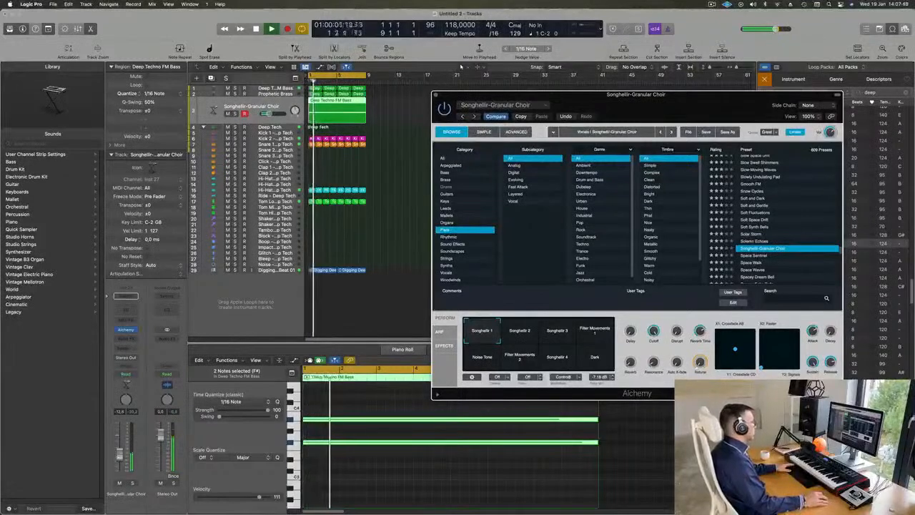
Audition the preset's snapshots Songhellir 2, Songhellir 3, Filter Movements 1, Noise Tone and Filter Movements 2 while the loop plays.
click(223, 475)
click(526, 330)
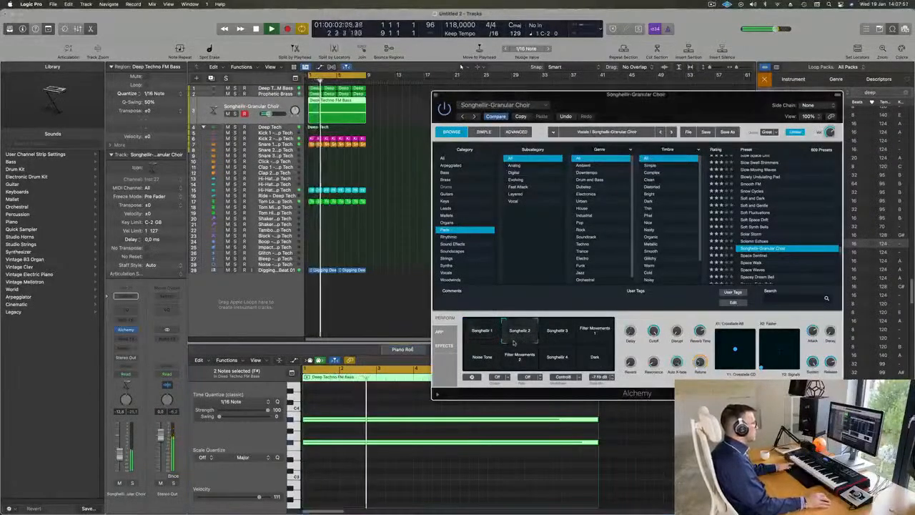
click(559, 334)
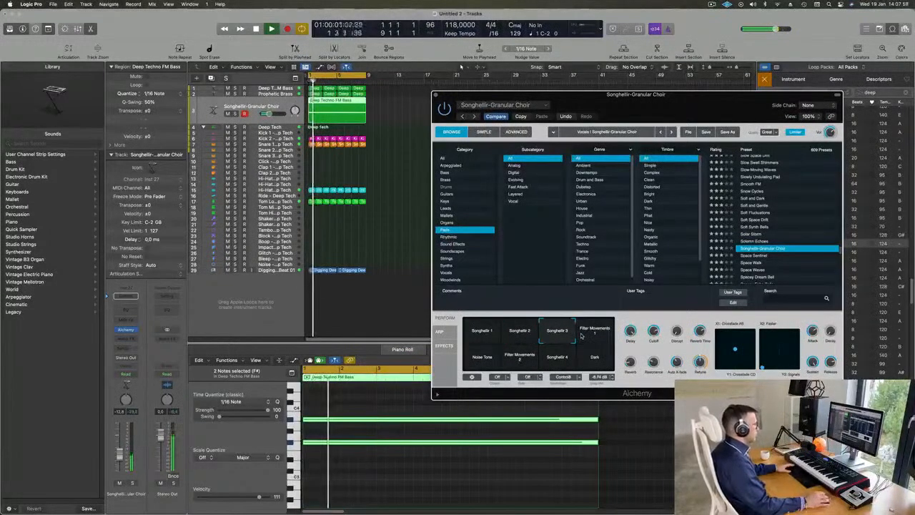
click(600, 332)
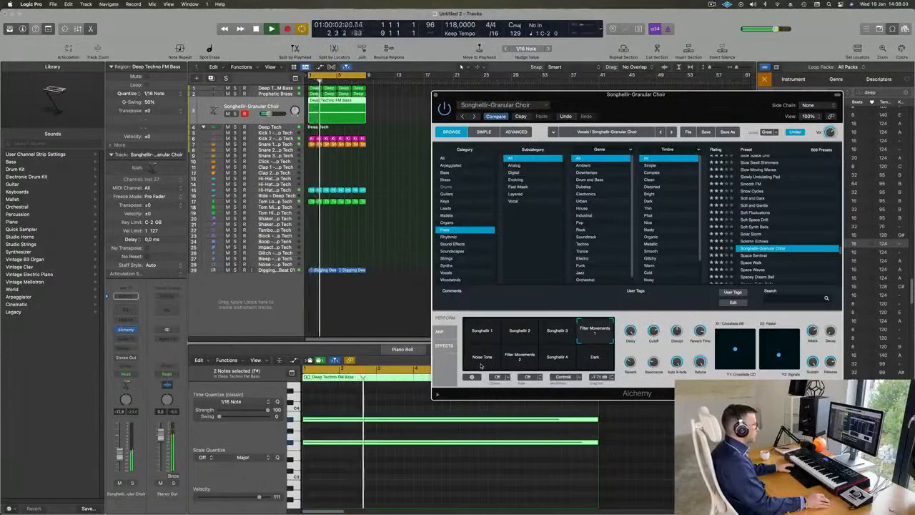
click(481, 364)
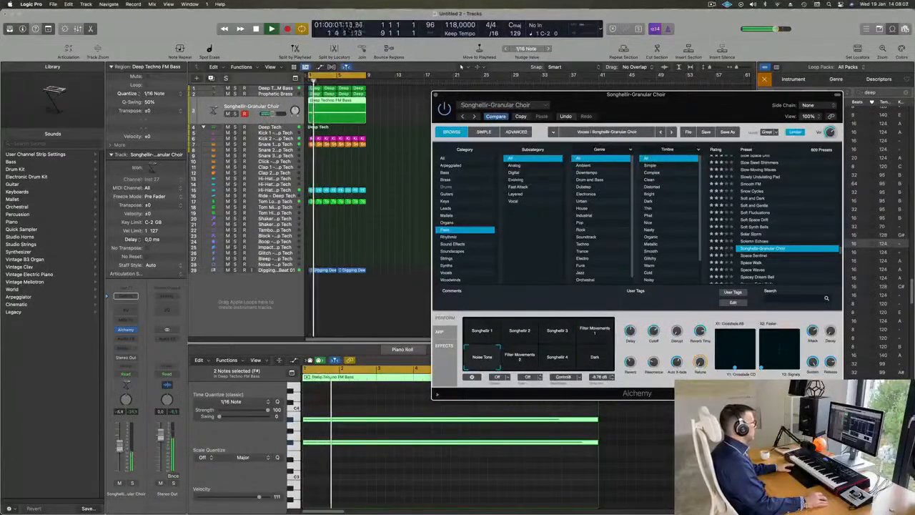
click(521, 357)
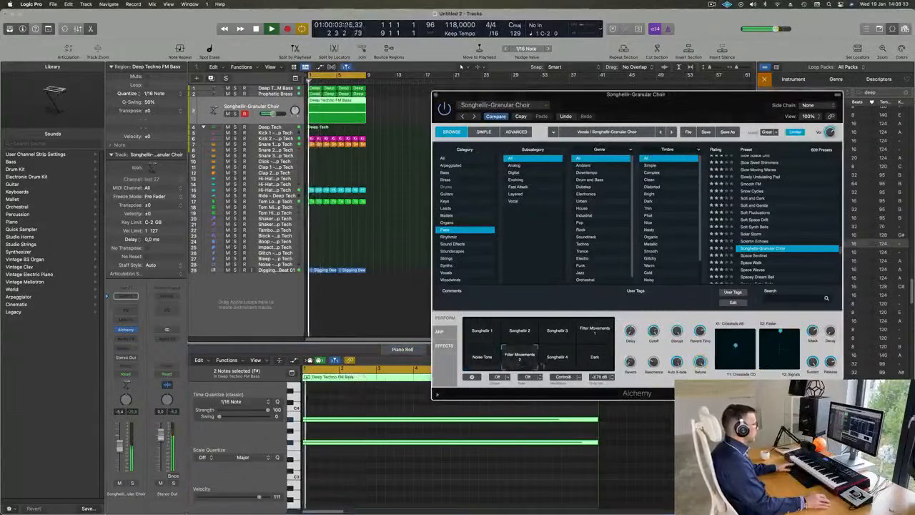
Choose the Songhellir 4 snapshot and balance the pad against the mix, soloing it briefly and lowering its volume to about -11.8 dB.
click(563, 363)
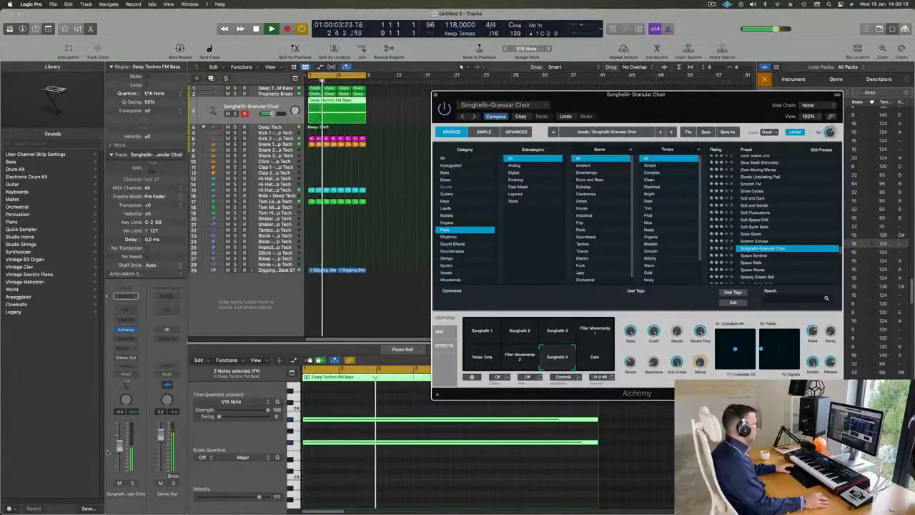
click(131, 484)
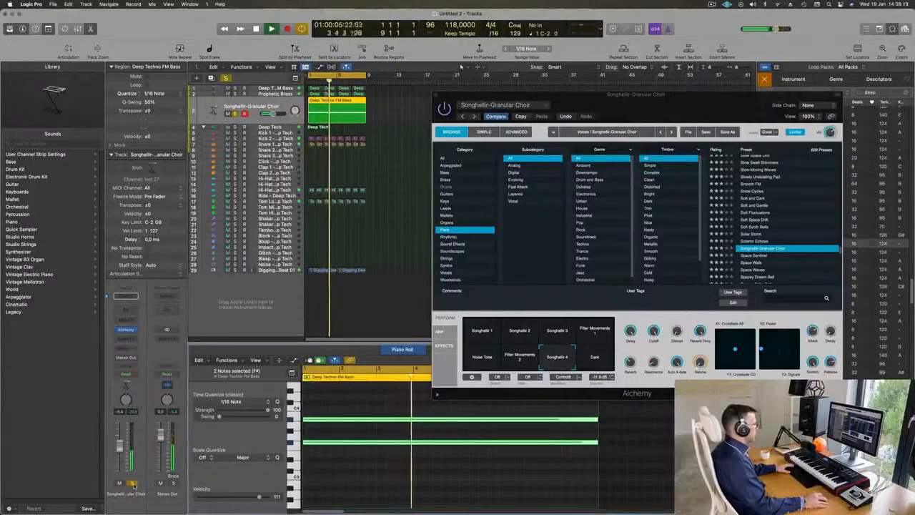
click(130, 484)
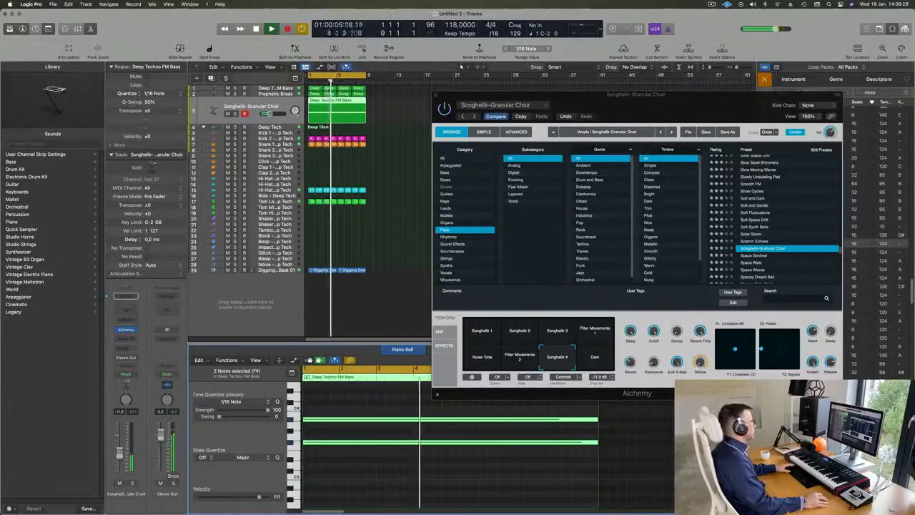
Close the pad's Alchemy window and replay the loop from the start.
drag(669, 113, 501, 270)
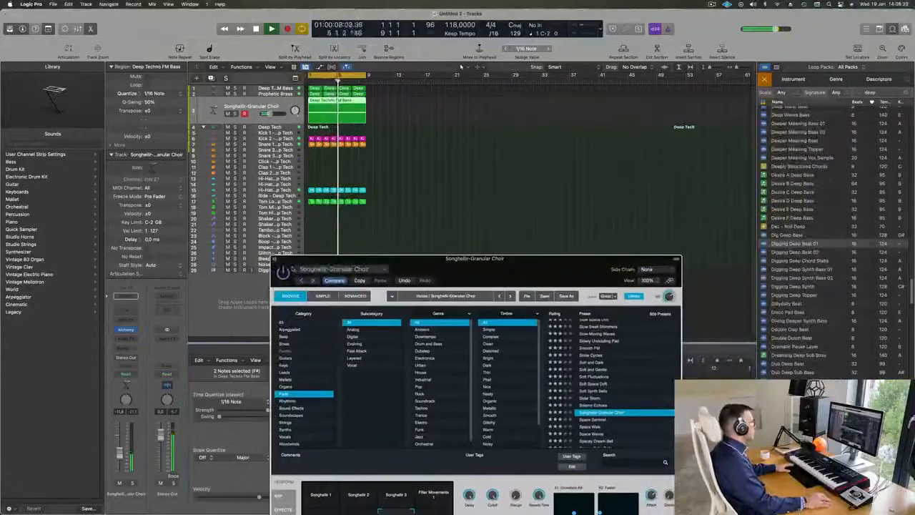
key(super+w)
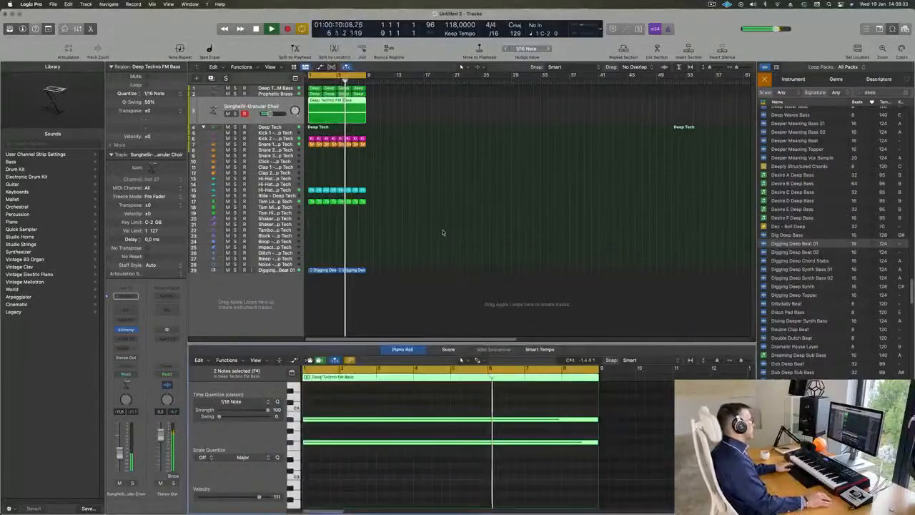
key(Return)
key(Return)
Duplicate the Deep Techno FM Bass track and copy its first two-bar region onto the new track.
click(288, 90)
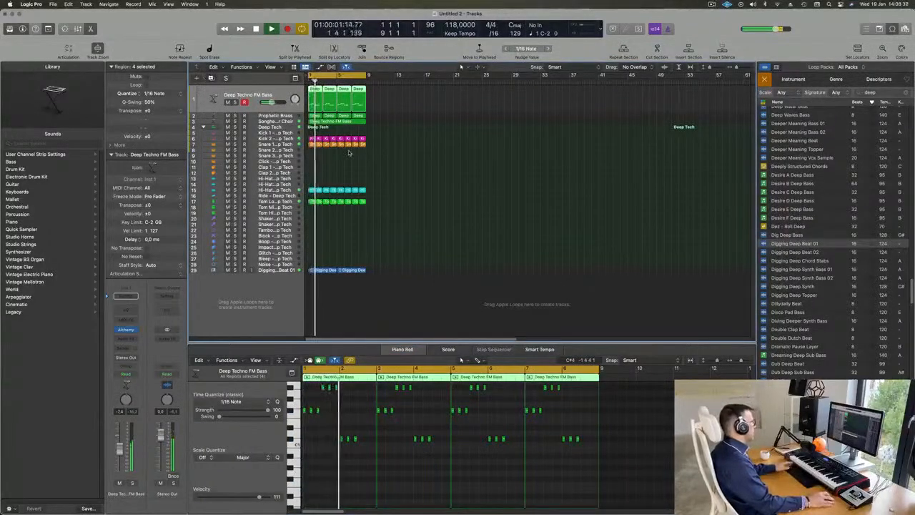
click(211, 78)
click(315, 88)
mouse_move(316, 88)
mouse_down()
mouse_move(315, 105)
mouse_move(315, 90)
mouse_up()
click(329, 88)
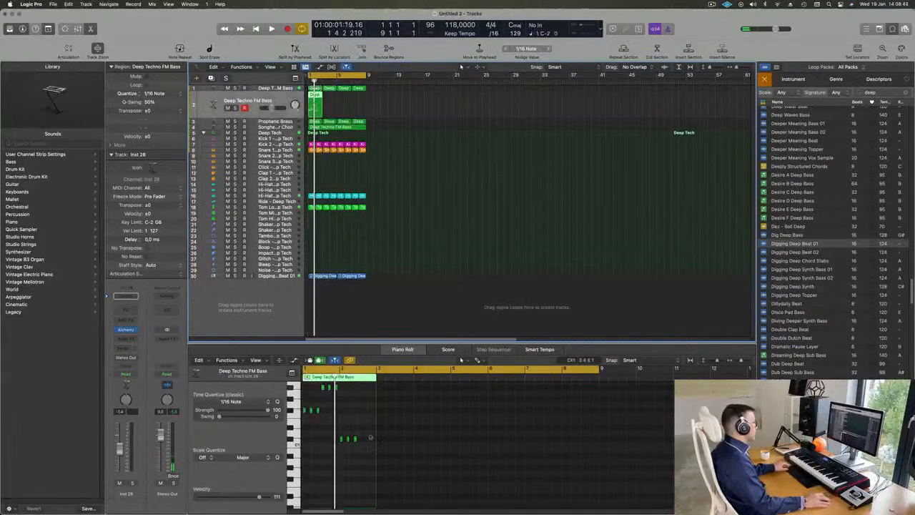
Delete the repeated notes in the copied region, keeping only the first note of each three-note group.
scroll(358, 457, up, 5)
scroll(362, 457, left, 3)
drag(332, 399, 370, 424)
scroll(422, 441, up, 3)
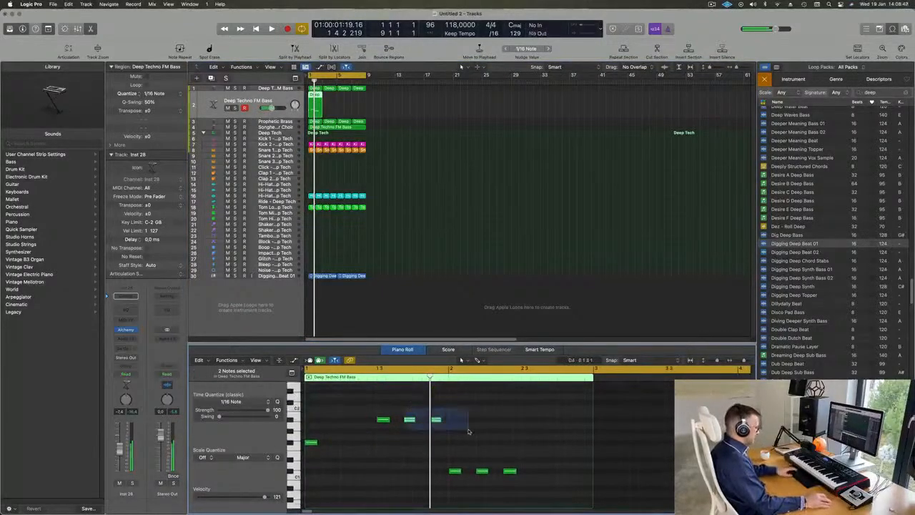
drag(497, 472, 523, 480)
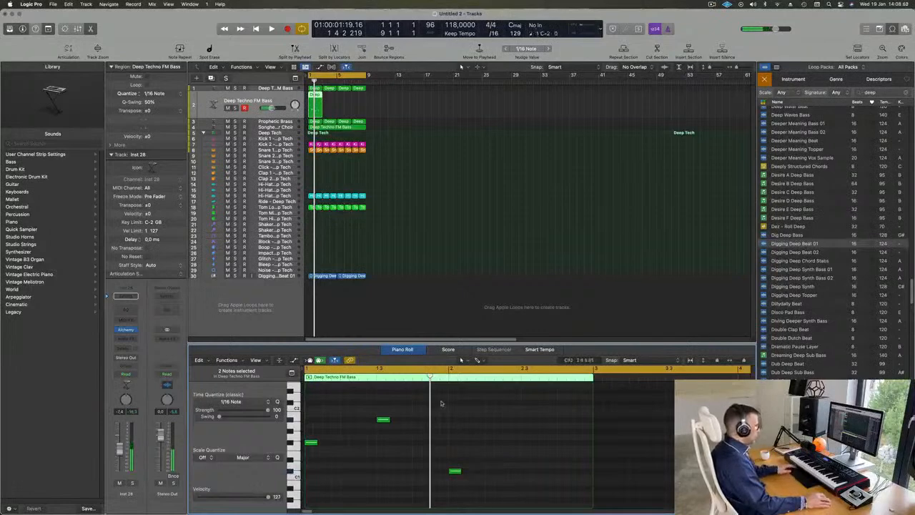
Lengthen the three remaining notes to half a bar each and copy the last one into the second half of bar 2.
drag(306, 418, 485, 503)
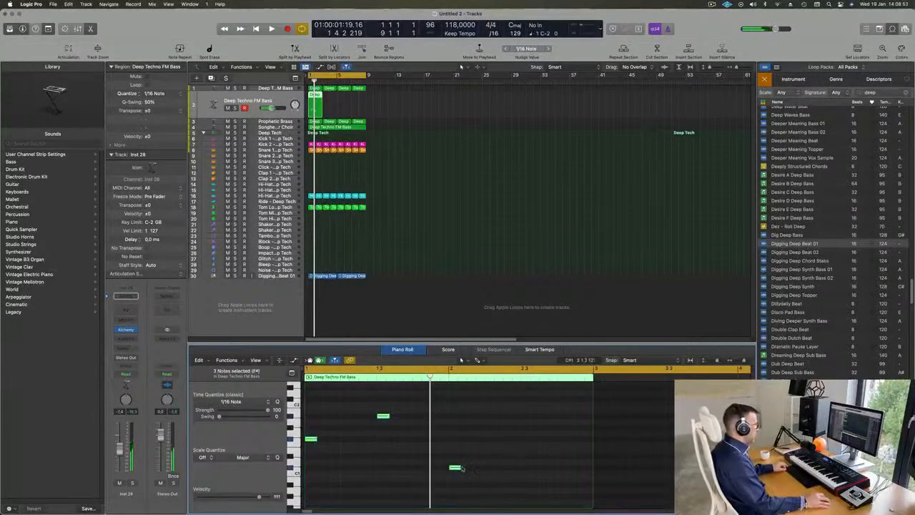
drag(457, 467, 566, 470)
click(502, 470)
key(Return)
key(space)
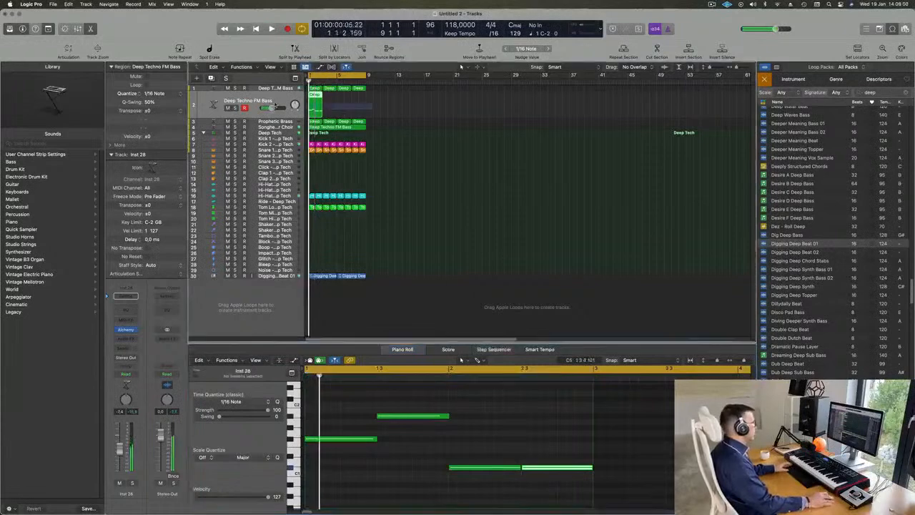
Repeat the edited two-bar region three times to fill the eight bars, and play the loop.
key(super+r)
key(super+r)
key(super+r)
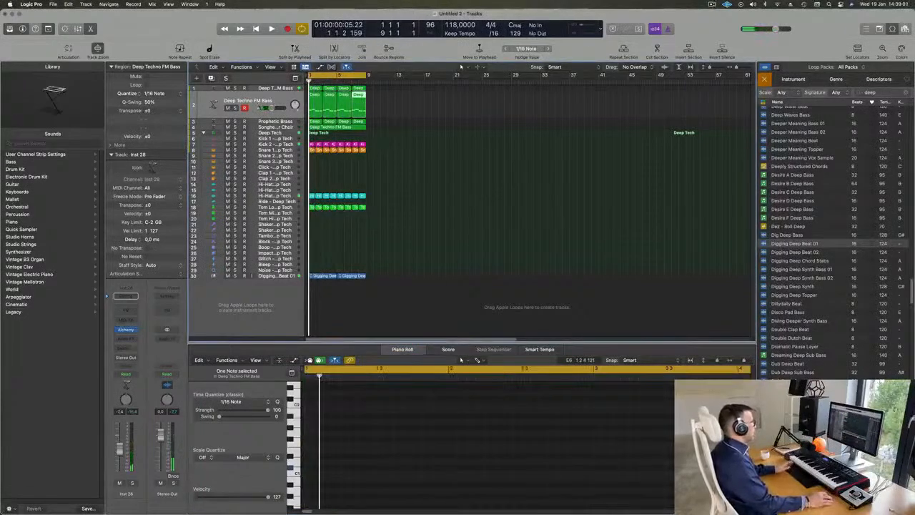
click(265, 101)
key(space)
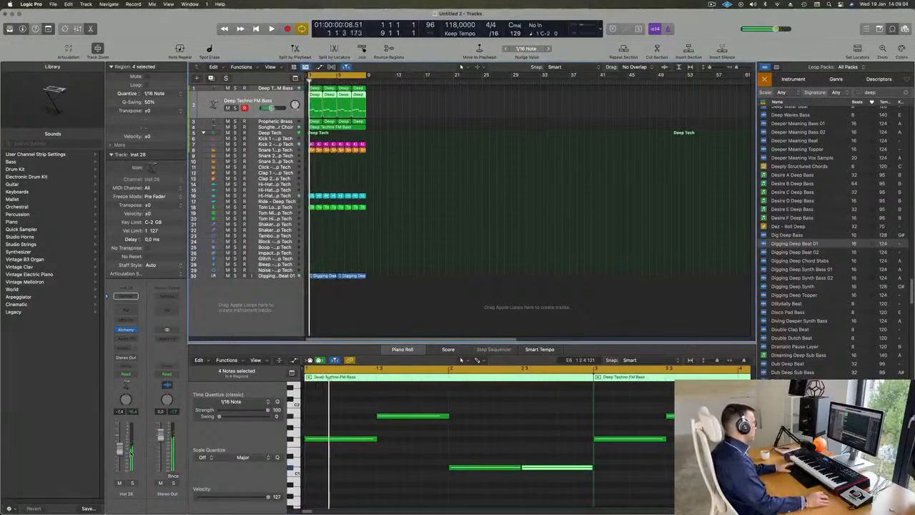
In the duplicated track's Alchemy, clear the preset search, filter to the Bass category and load 808 Mutation Bass.
click(126, 330)
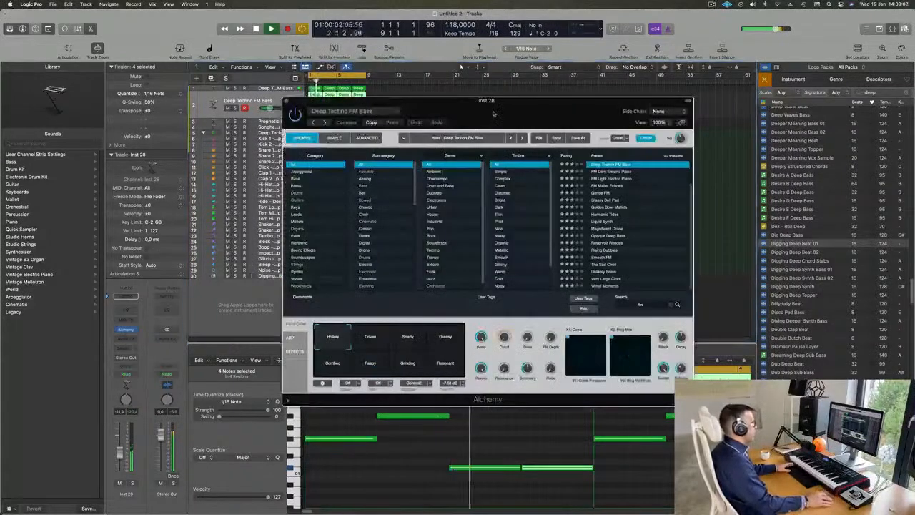
key(space)
key(space)
click(292, 184)
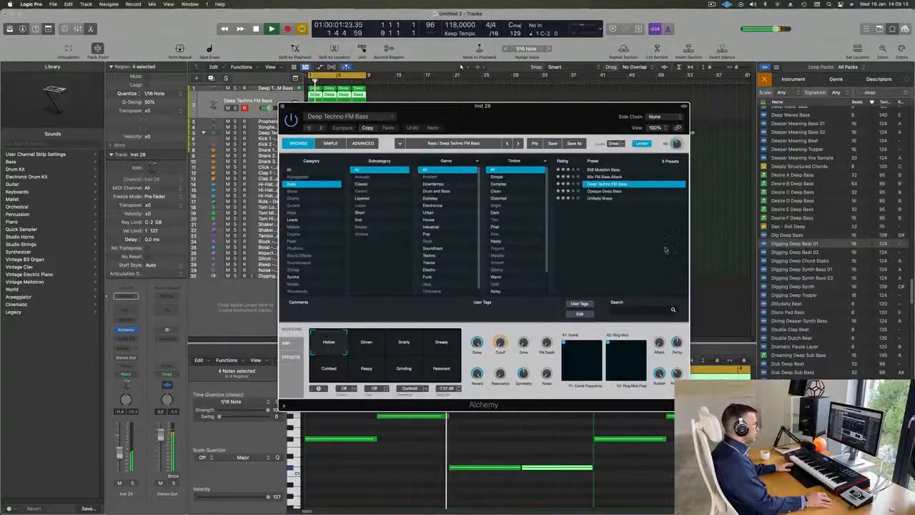
scroll(646, 188, up, 15)
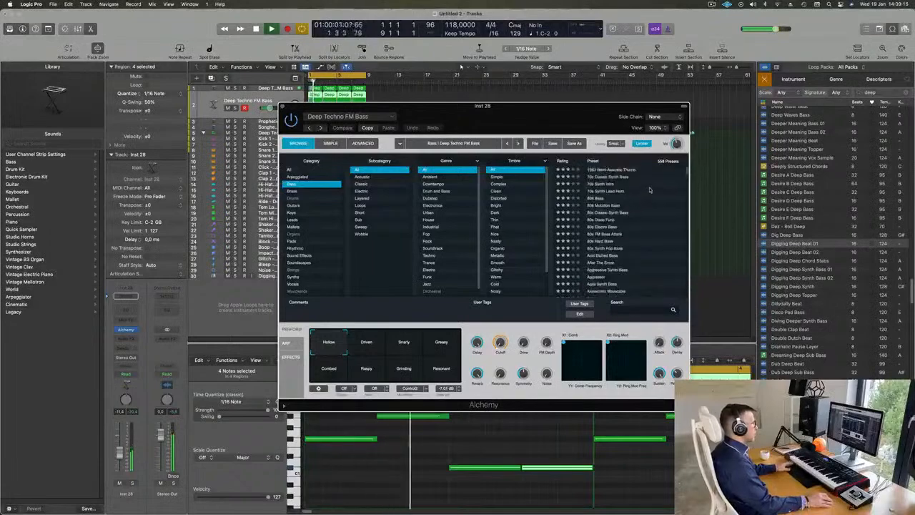
key(space)
click(604, 206)
key(space)
drag(483, 106, 623, 126)
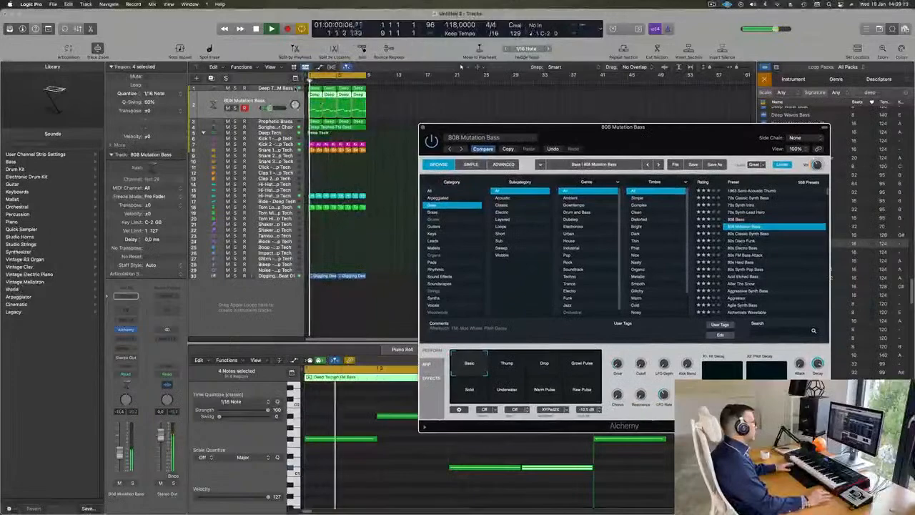
With the 808 Mutation Bass track soloed, raise its volume and transpose all its notes up one octave.
key(s)
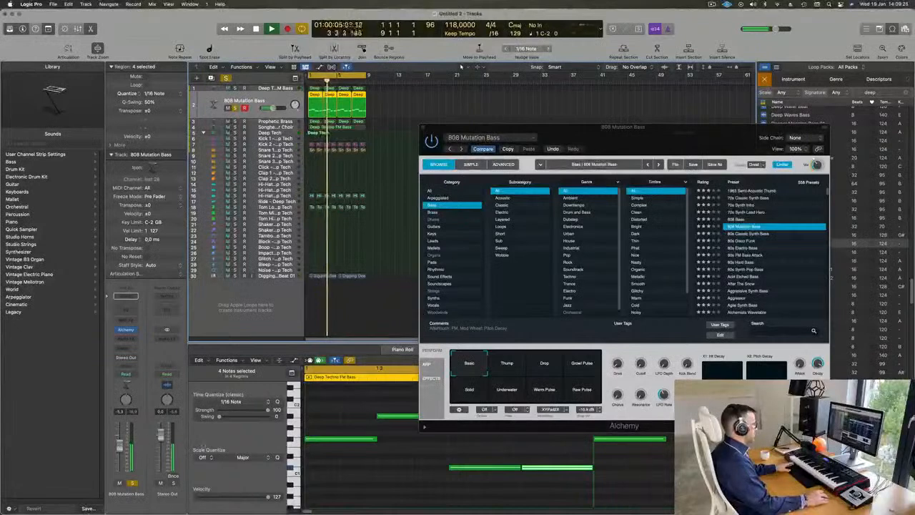
click(409, 462)
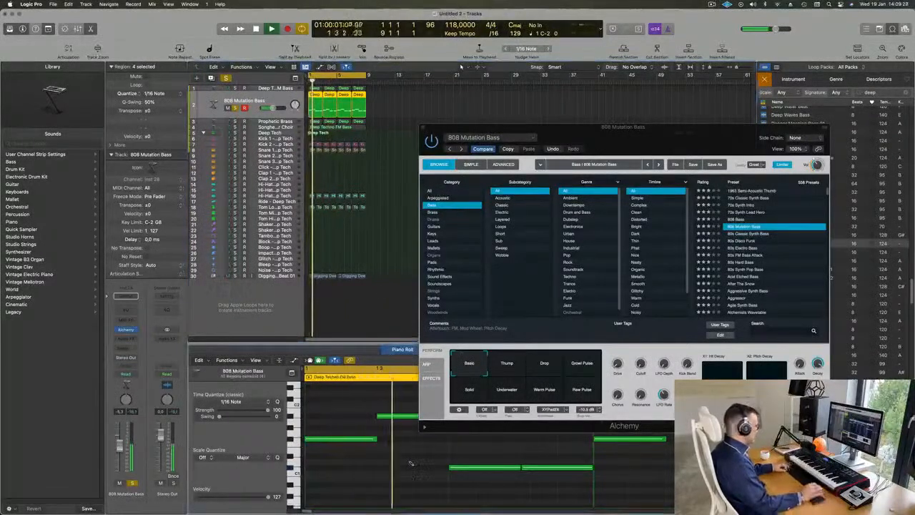
key(super+a)
key(Delete)
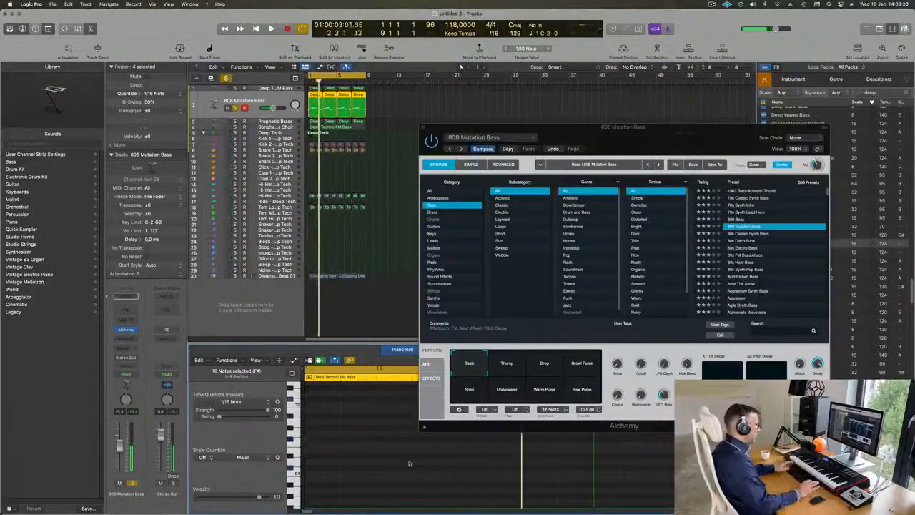
drag(726, 136, 724, 77)
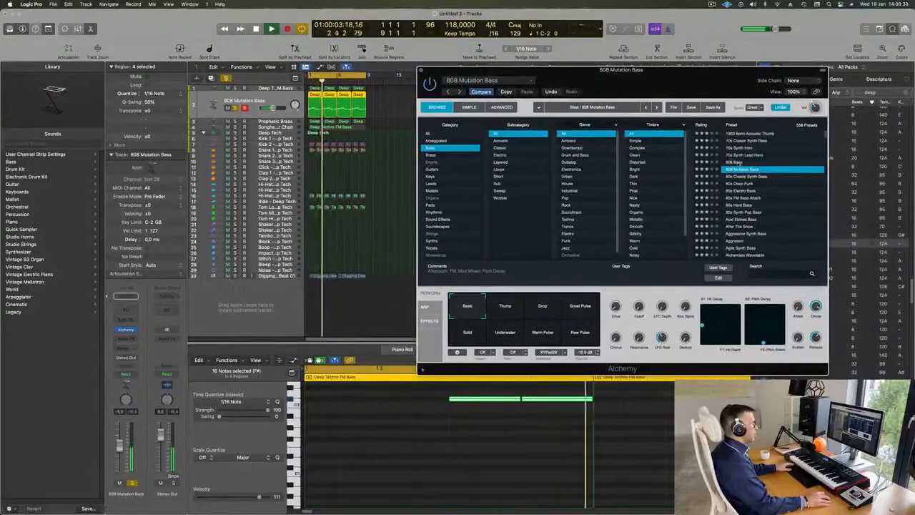
Load the 808 Bass preset and, with the track unsoloed, transpose all its notes up another octave.
click(736, 163)
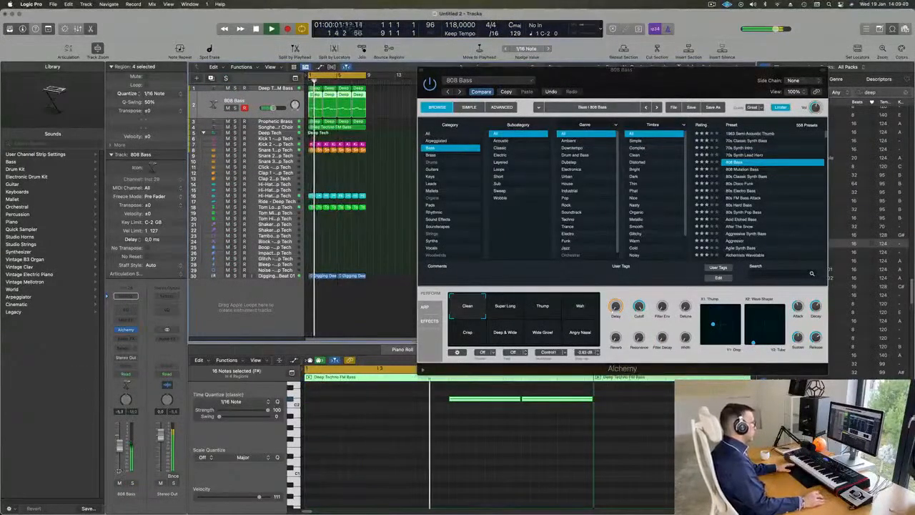
key(space)
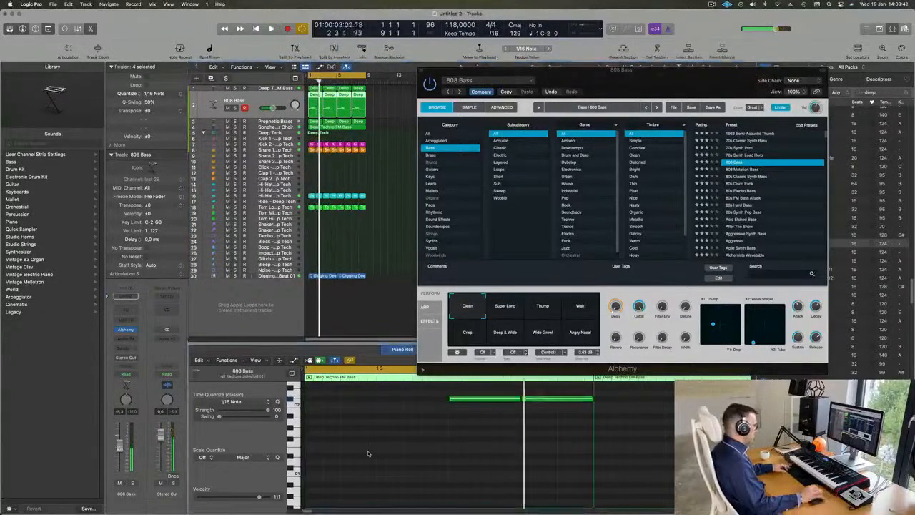
key(space)
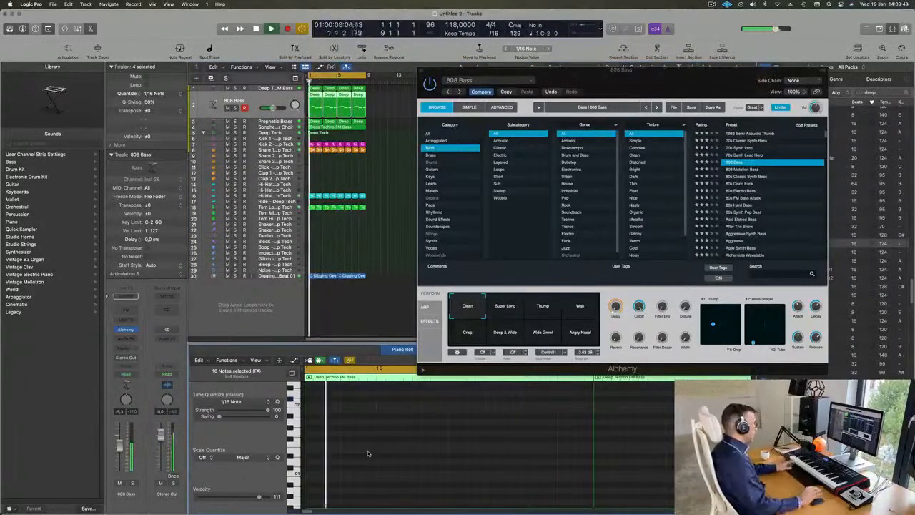
Switch to 808 Mutation Bass and audition its Thump, Drop, Growl Pulse, Solid, Underwater, Warm Pulse and Raw Pulse snapshots.
drag(687, 86, 618, 144)
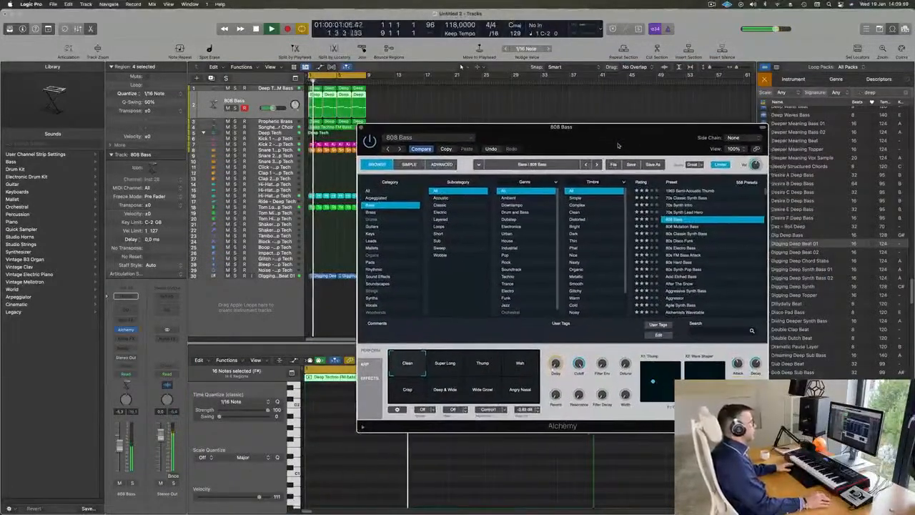
click(658, 226)
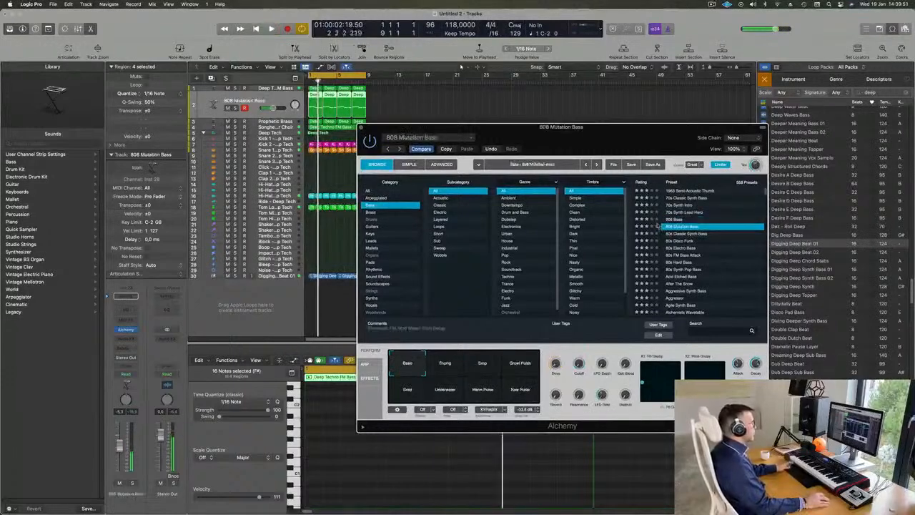
key(space)
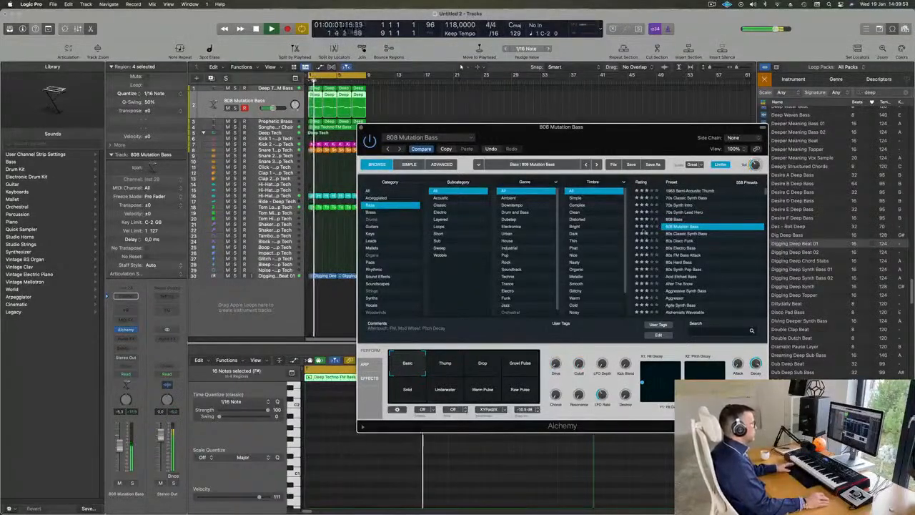
drag(586, 127, 641, 85)
click(500, 321)
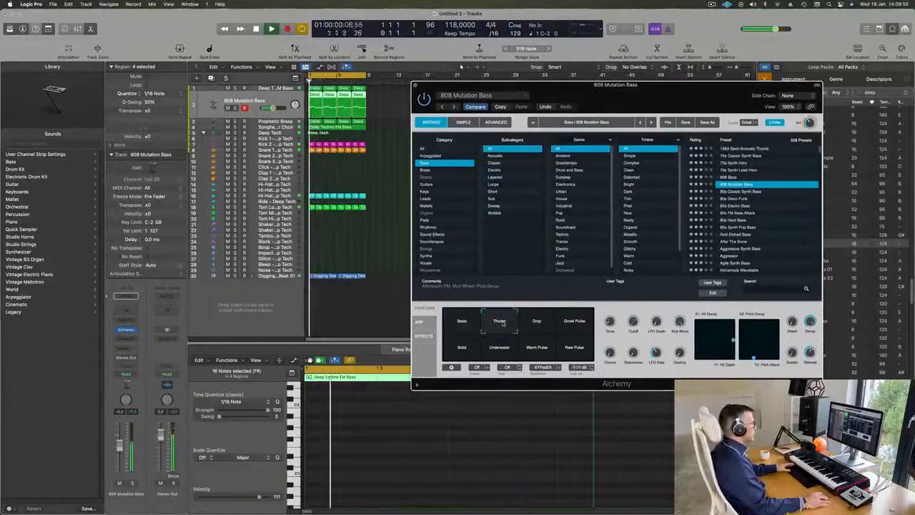
click(537, 324)
click(574, 325)
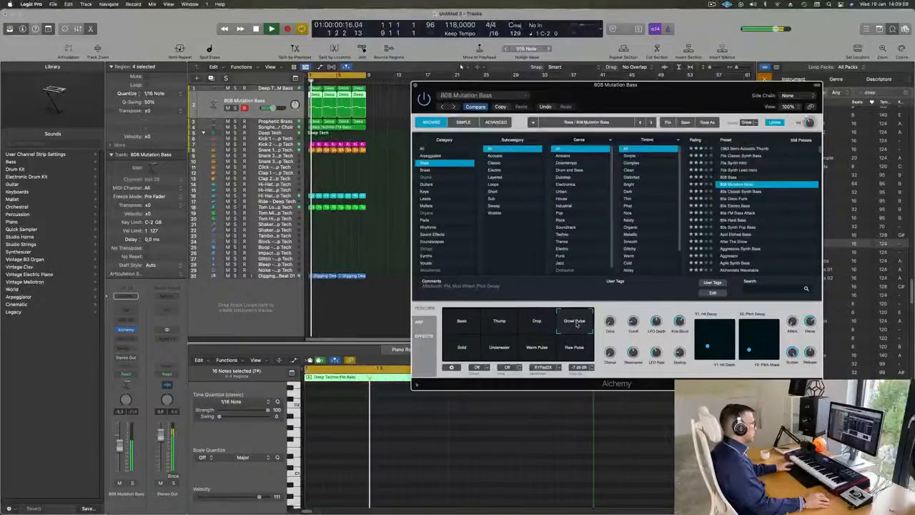
click(461, 352)
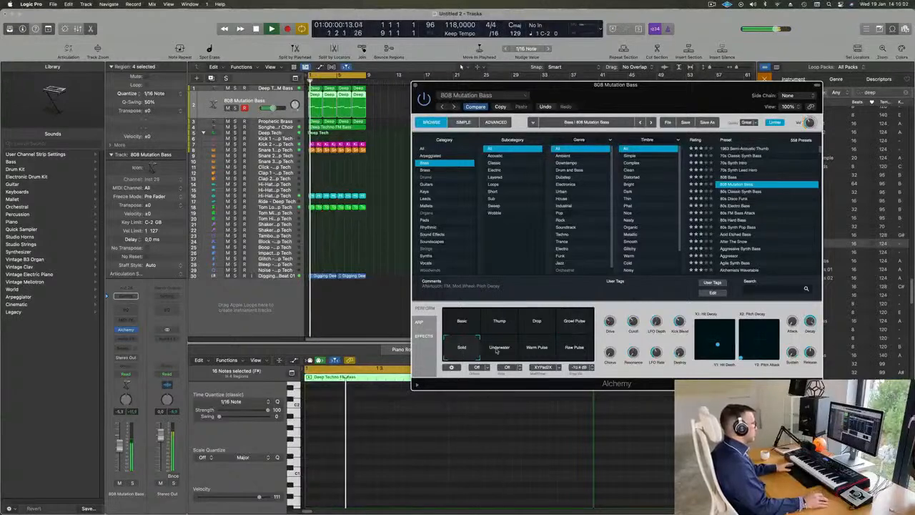
click(501, 349)
click(536, 351)
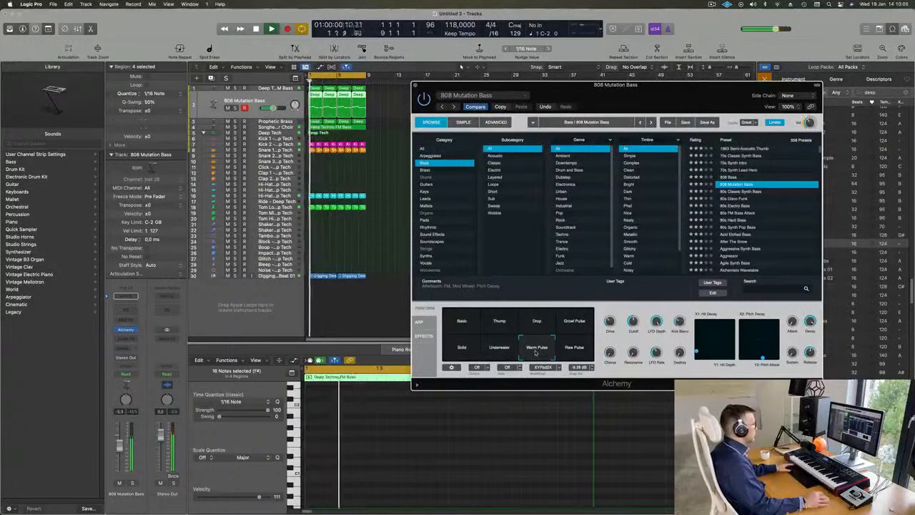
click(575, 350)
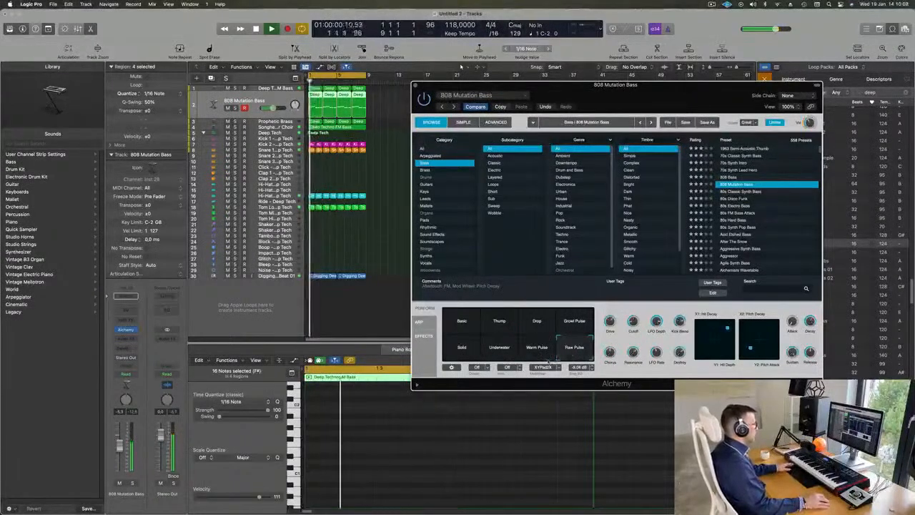
Reload the 808 Bass preset and audition its Thump, Wah, Crisp, Deep & Wide, Wide Growl and Angry Nasal snapshots.
click(733, 177)
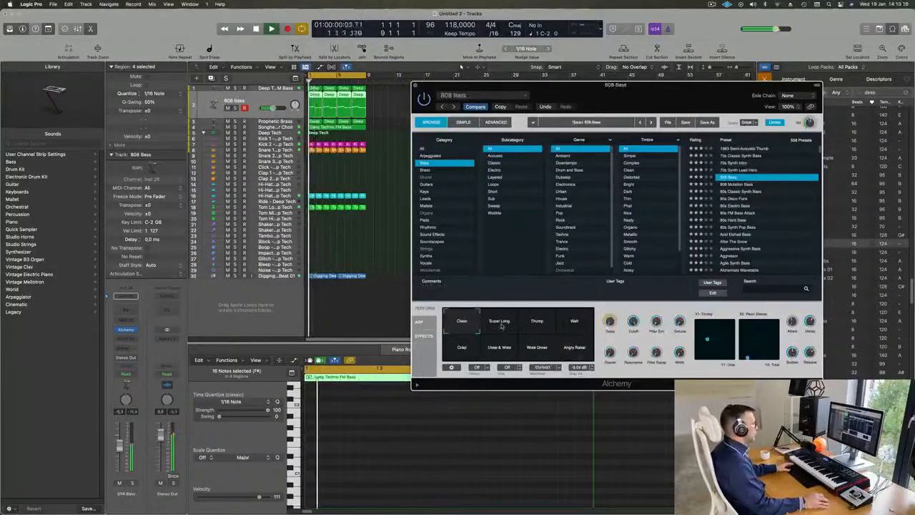
click(540, 327)
click(575, 327)
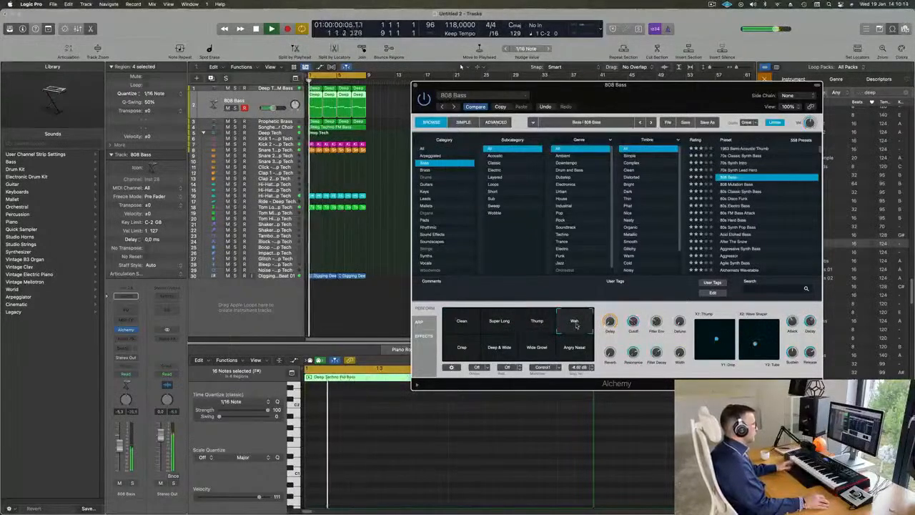
click(463, 349)
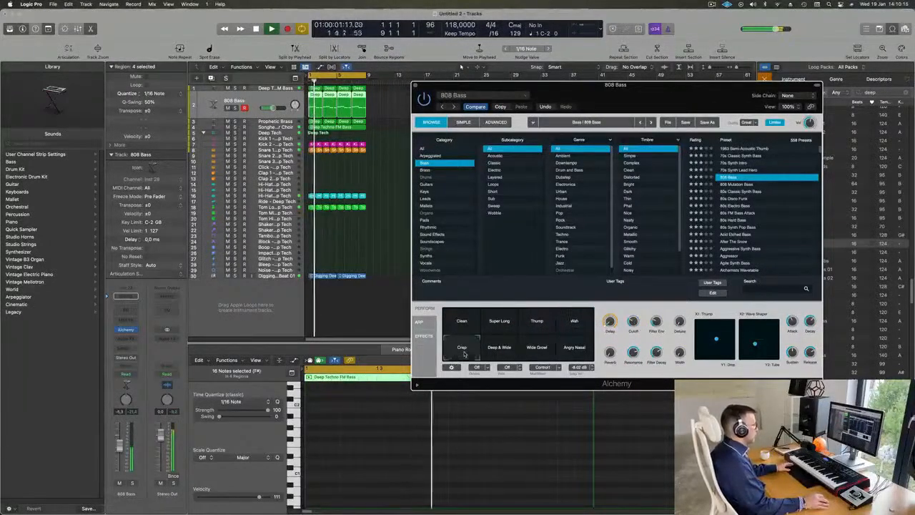
click(500, 349)
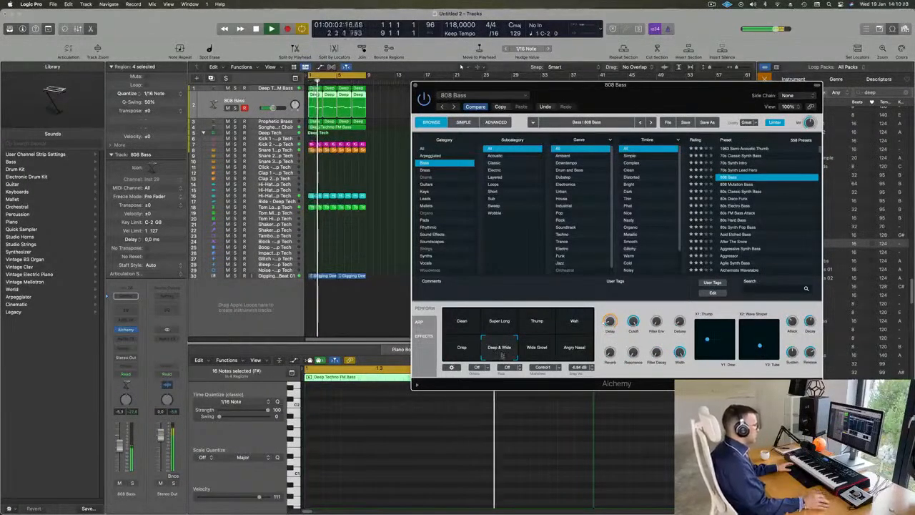
click(542, 350)
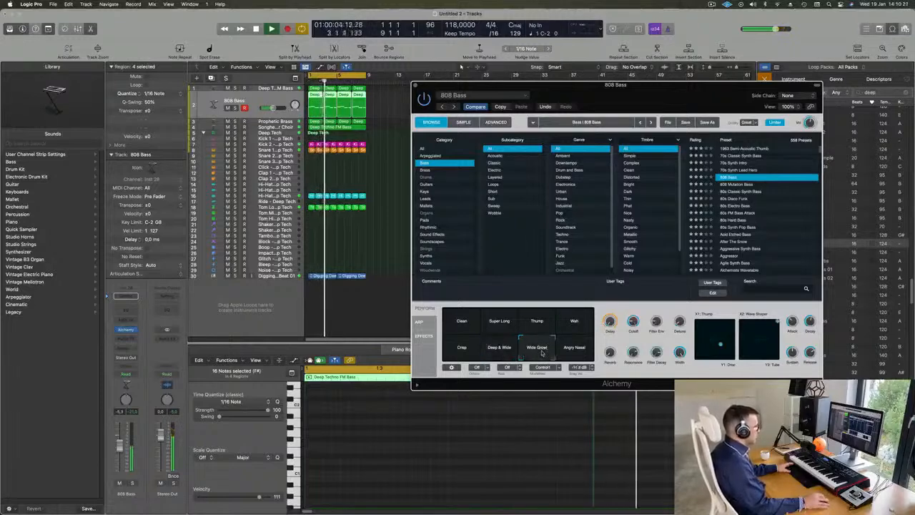
click(577, 349)
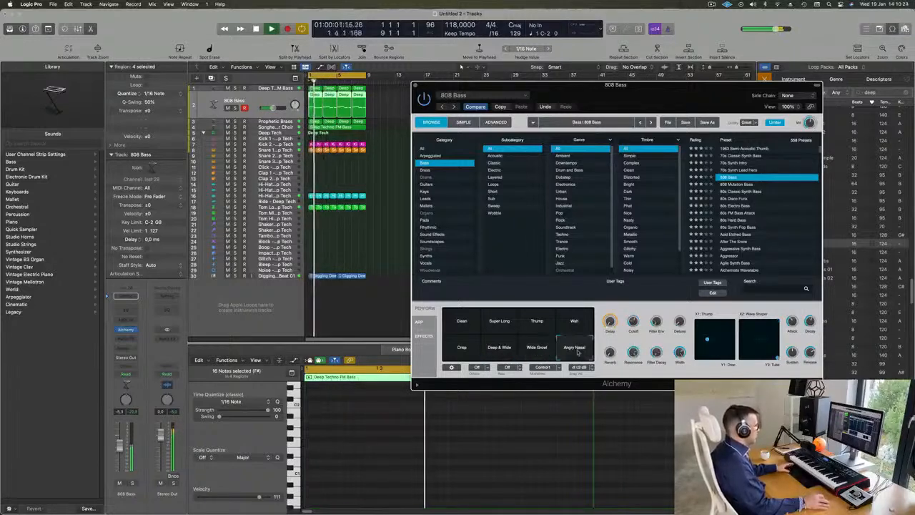
Audition the 808 Bass Clean, Super Long, Thump and Wah snapshots, settle on Deep & Wide, and close the Alchemy window.
click(492, 349)
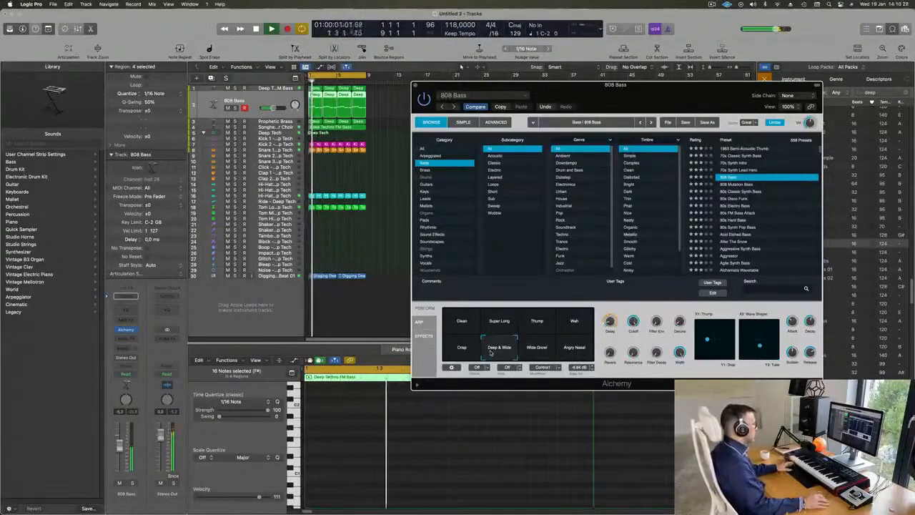
click(462, 323)
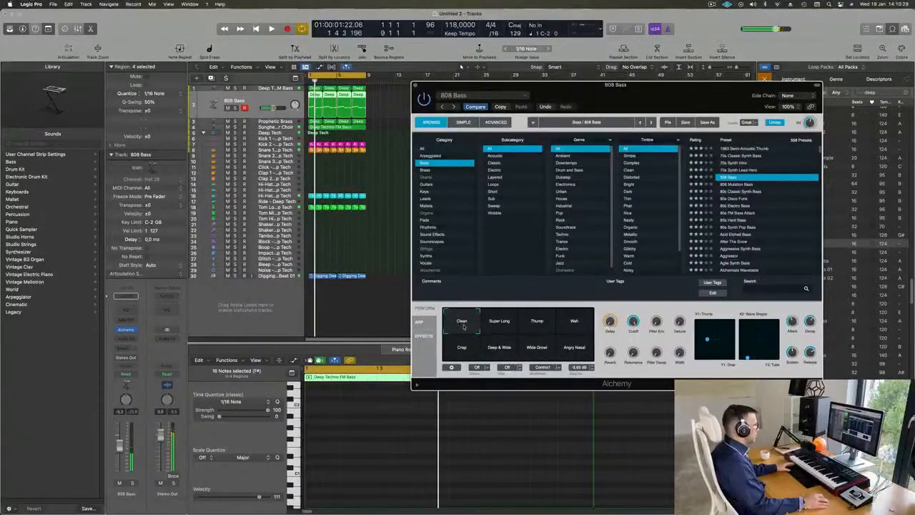
click(504, 323)
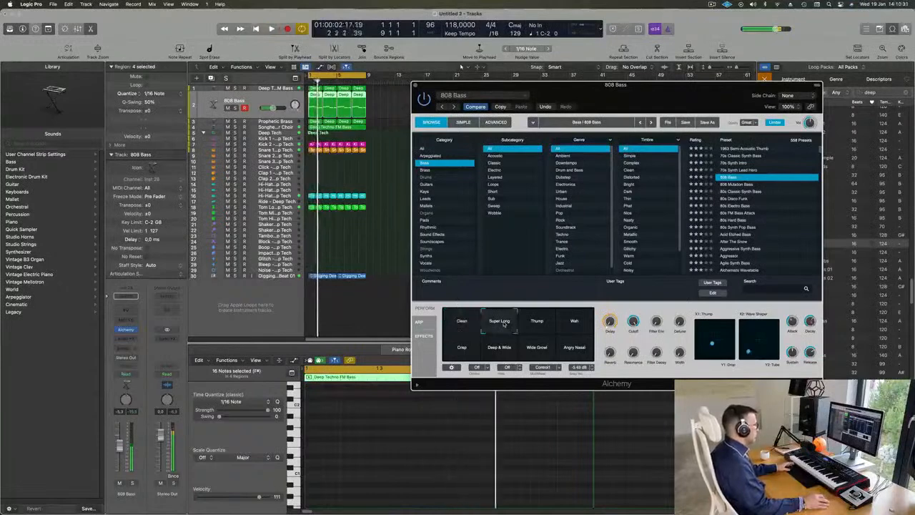
click(535, 323)
click(574, 322)
click(500, 348)
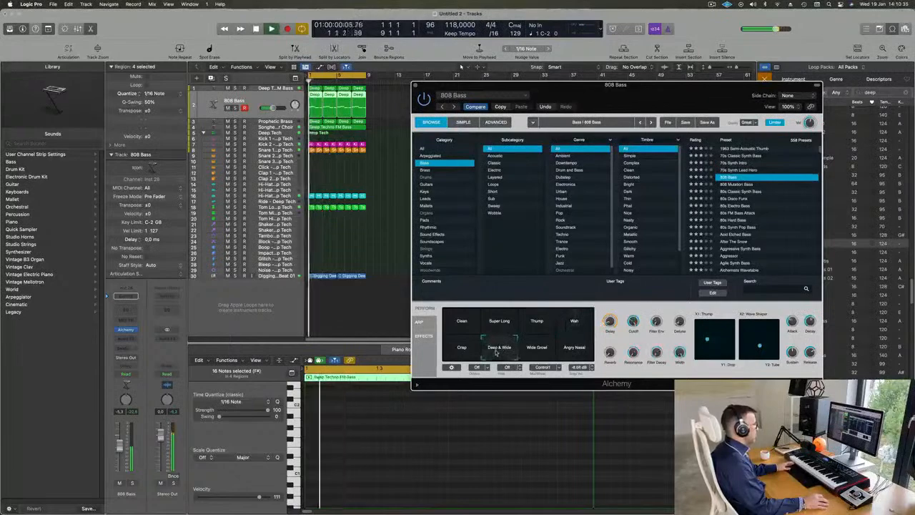
drag(653, 91, 550, 93)
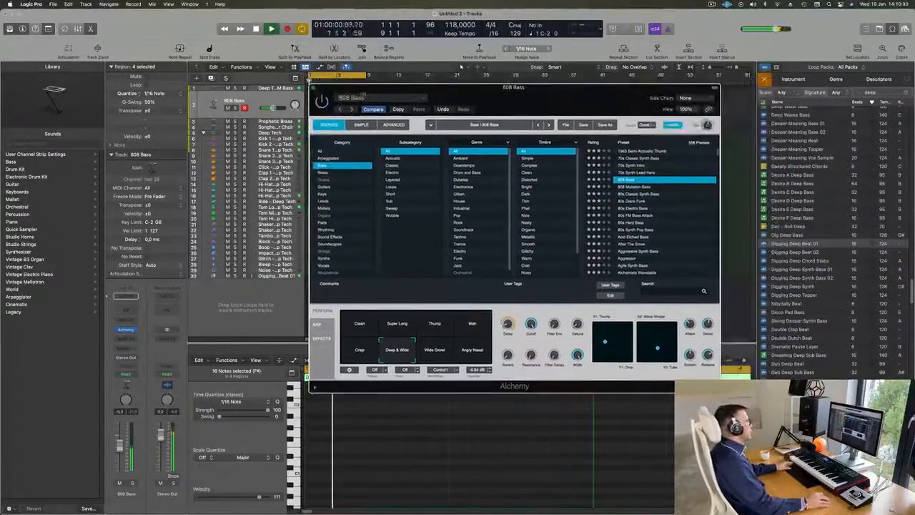
click(312, 86)
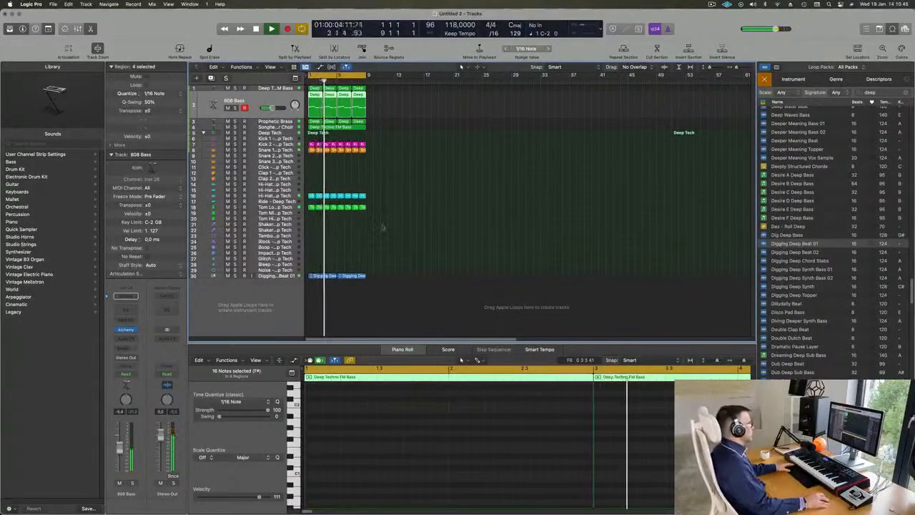
Add a Channel EQ to the granular choir track with its low-cut filter enabled and raised to between 200 and 300 Hz.
scroll(478, 194, up, 5)
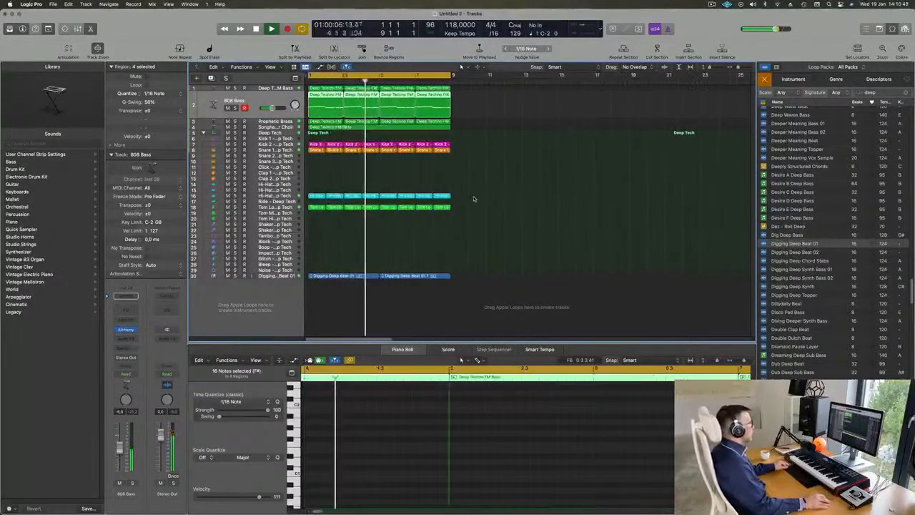
scroll(474, 196, up, 2)
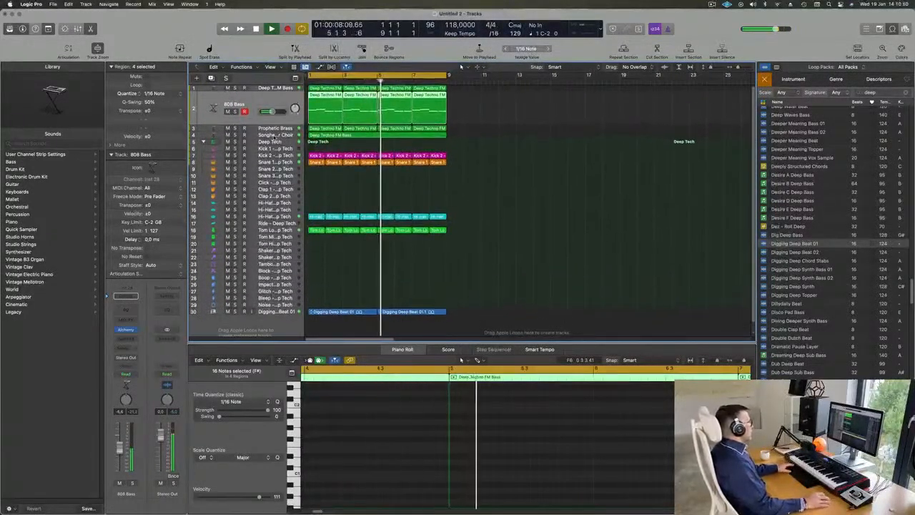
click(275, 136)
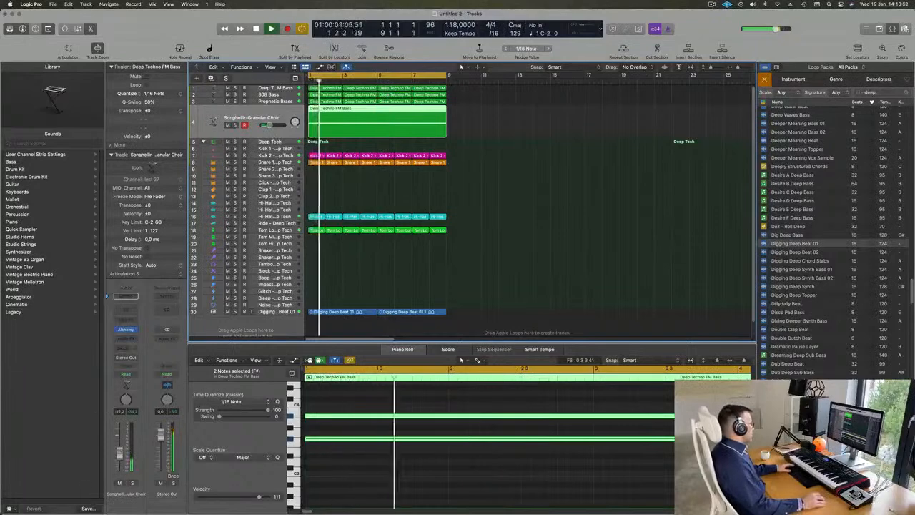
click(125, 296)
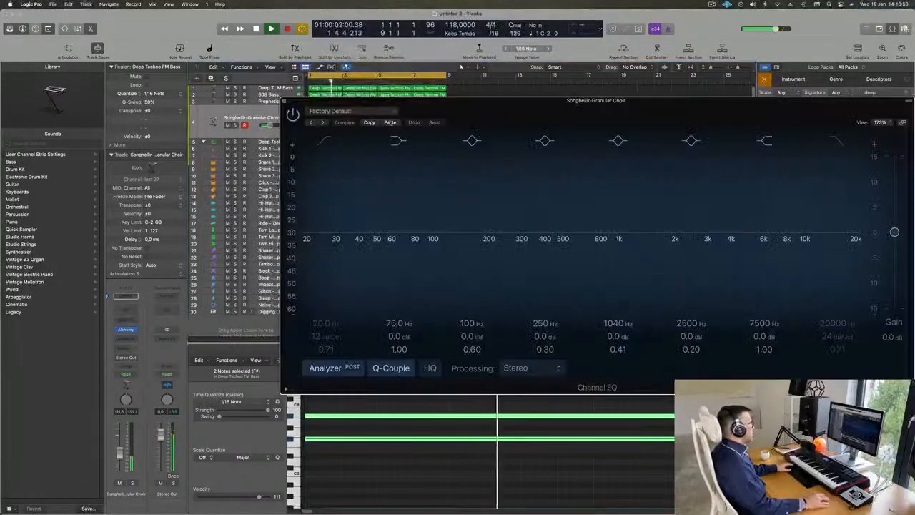
click(325, 141)
drag(503, 181, 528, 174)
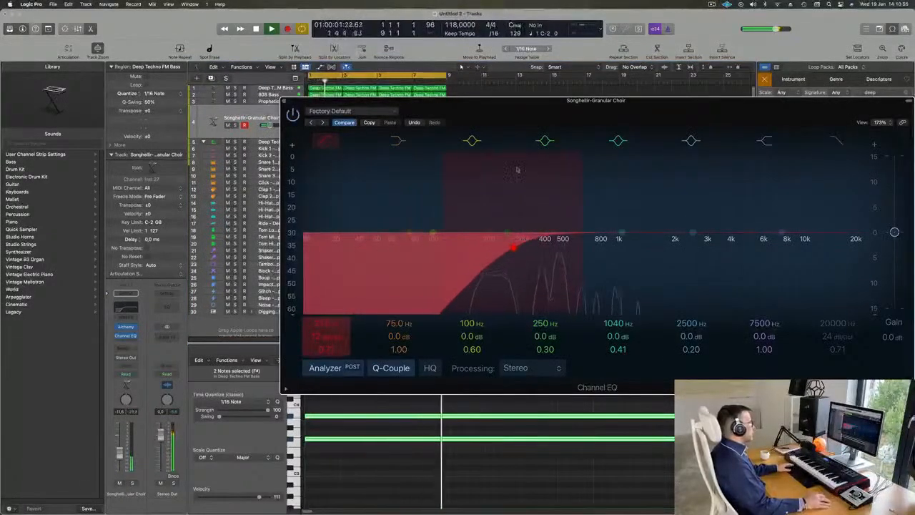
click(284, 103)
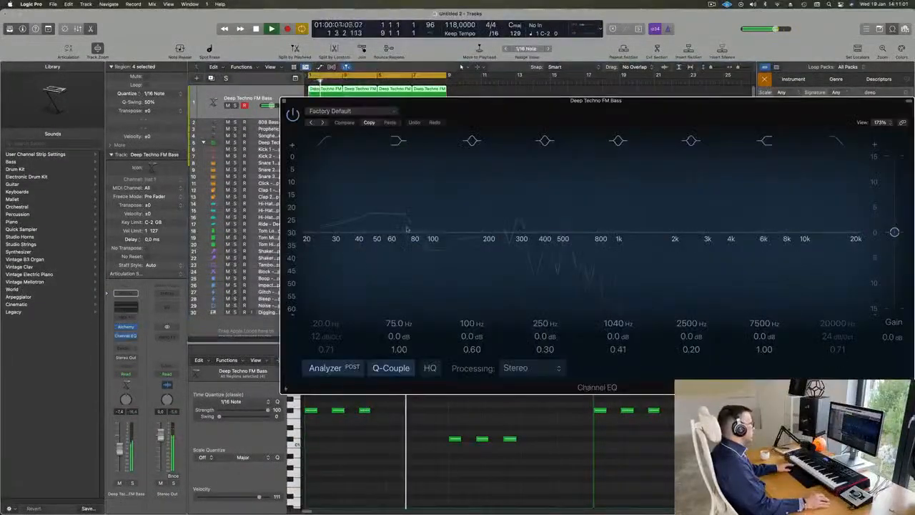
Add a Channel EQ to the Deep Techno FM Bass track with its low-cut filter enabled and raised to between 100 and 200 Hz.
click(126, 296)
click(326, 141)
drag(354, 189, 477, 179)
drag(468, 244, 469, 244)
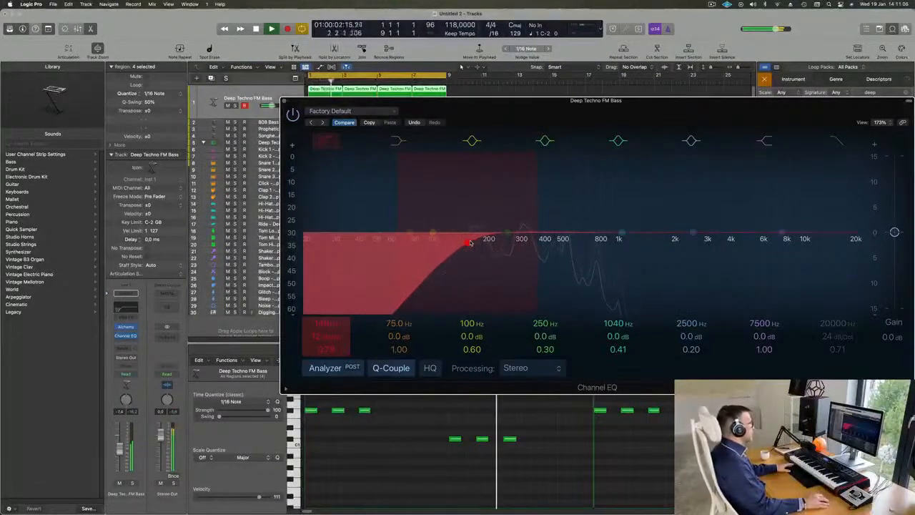
click(284, 102)
Listen to the 808 Bass track soloed briefly, unsolo it, look over its notes and restart playback.
click(266, 122)
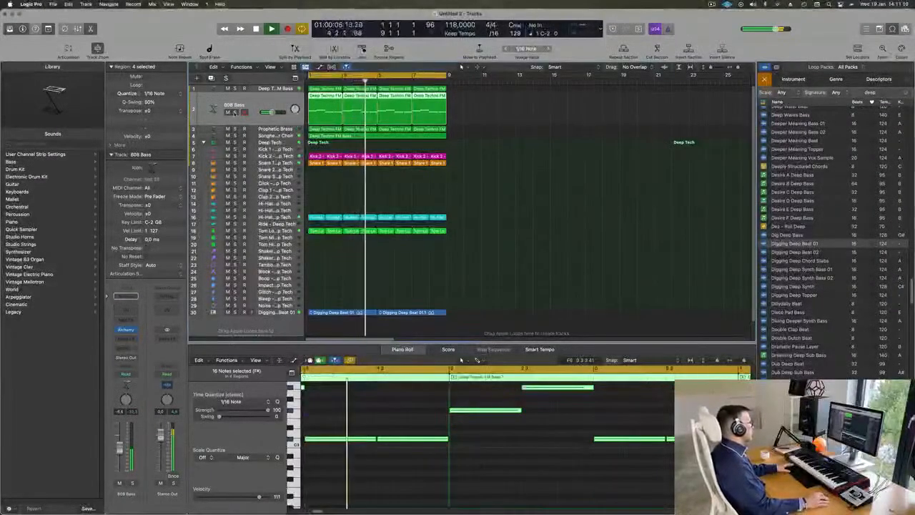
click(235, 112)
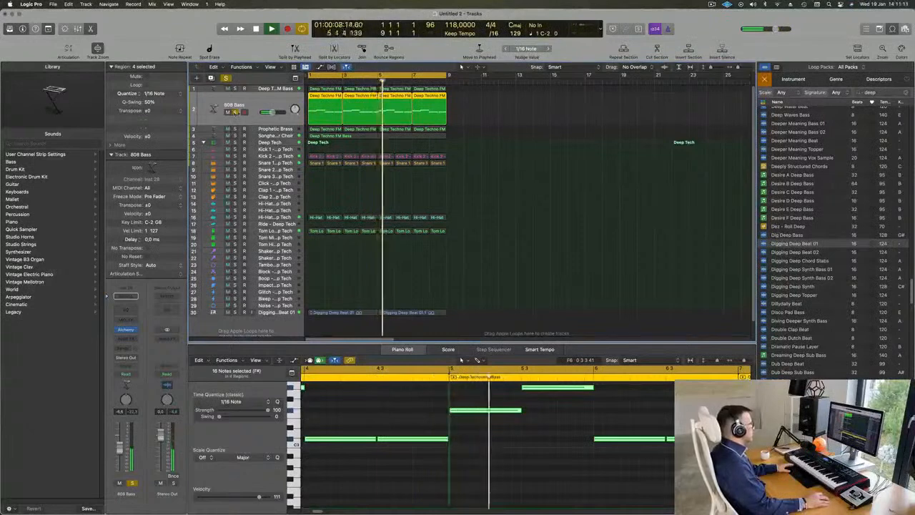
click(235, 112)
scroll(377, 425, down, 3)
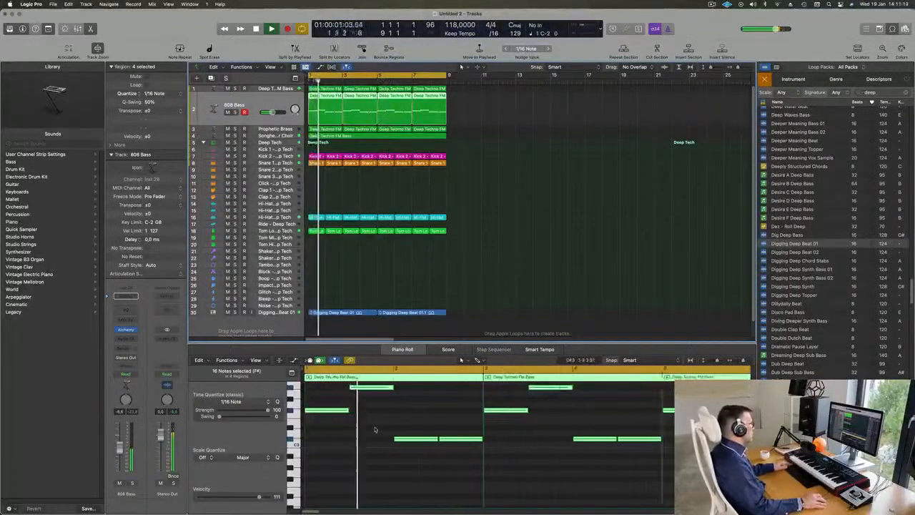
click(407, 417)
key(space)
key(space)
Solo and unsolo the Prophetic Brass track to check it, and restart playback of the full loop.
click(276, 129)
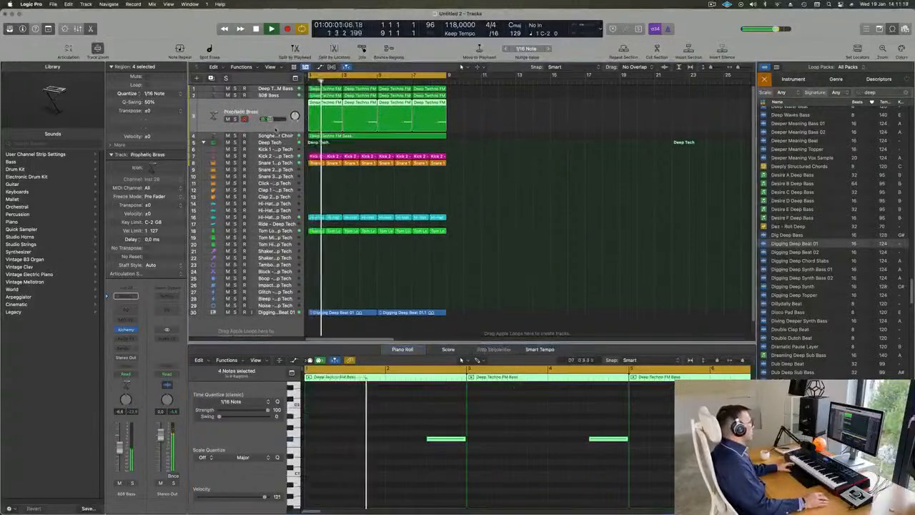
click(234, 118)
click(235, 118)
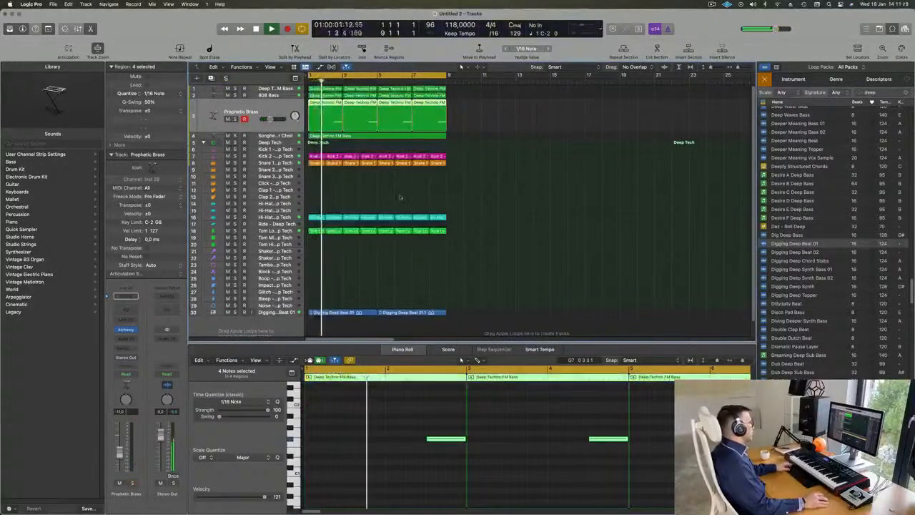
scroll(382, 250, up, 3)
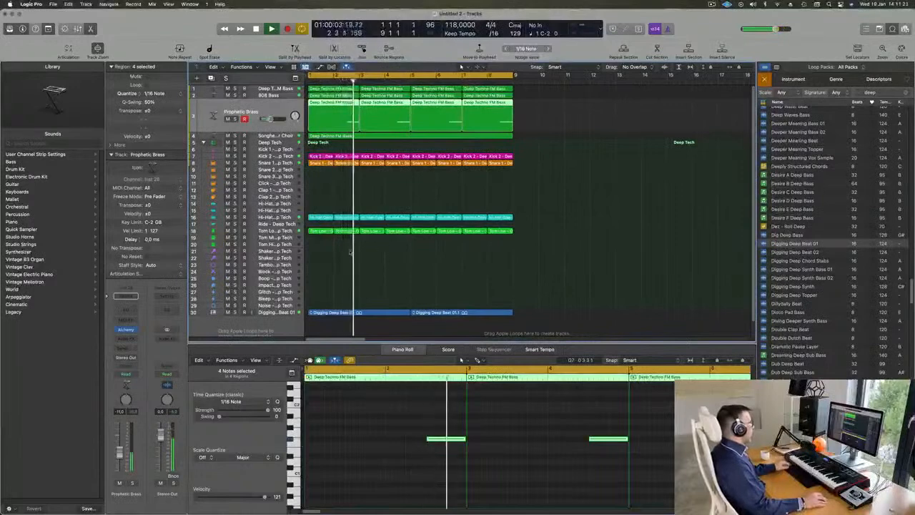
key(space)
key(space)
Copy the first Snare 1 region down to the Snare 2 track in bar 1 and delete the copy's first note.
click(316, 164)
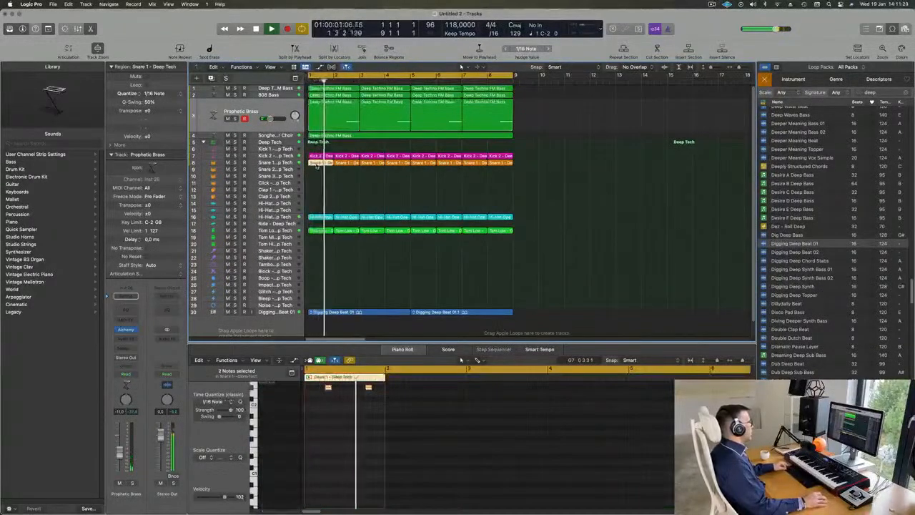
drag(316, 164, 311, 292)
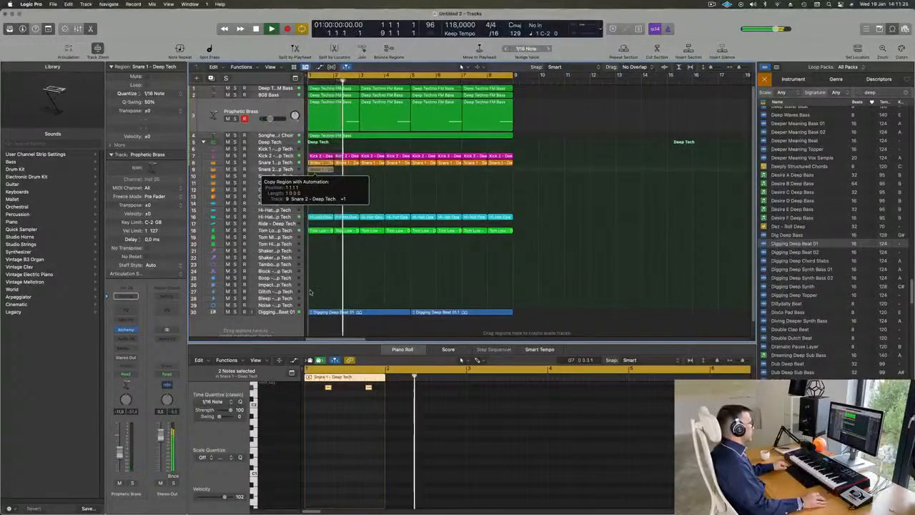
scroll(329, 412, up, 3)
click(328, 412)
key(Delete)
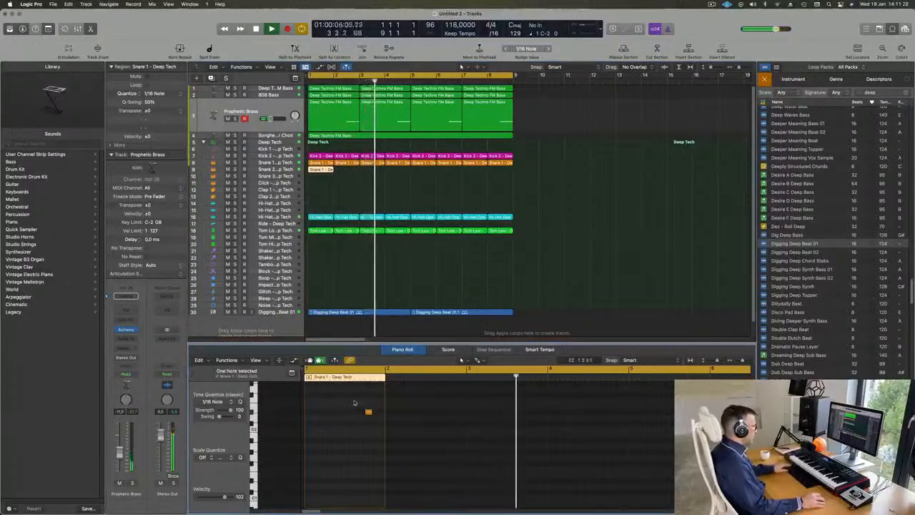
Arrange three hits in the copied snare region, a sixteenth before beats 2 and 4 and halfway through beat 4, and transpose them up one octave.
click(369, 413)
drag(369, 413, 323, 413)
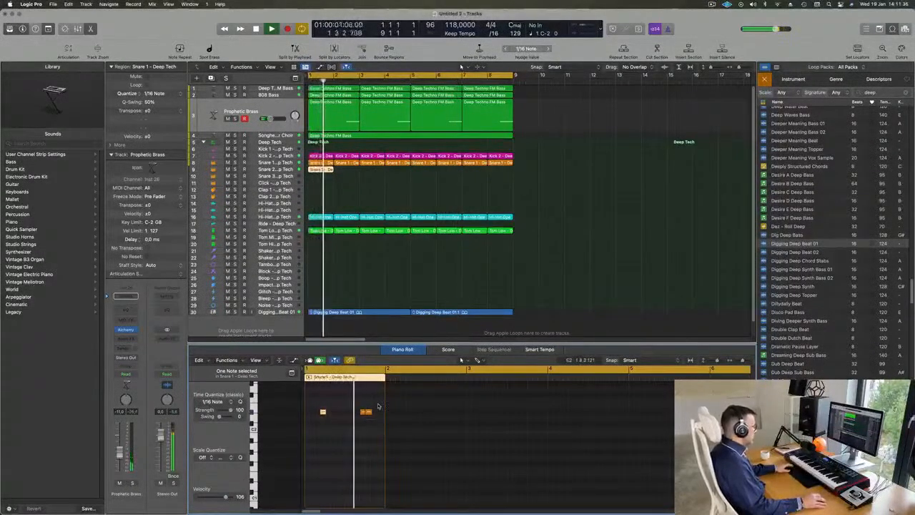
mouse_move(369, 414)
mouse_down()
mouse_move(379, 413)
mouse_move(379, 424)
mouse_up()
click(316, 408)
key(alt+shift+Up)
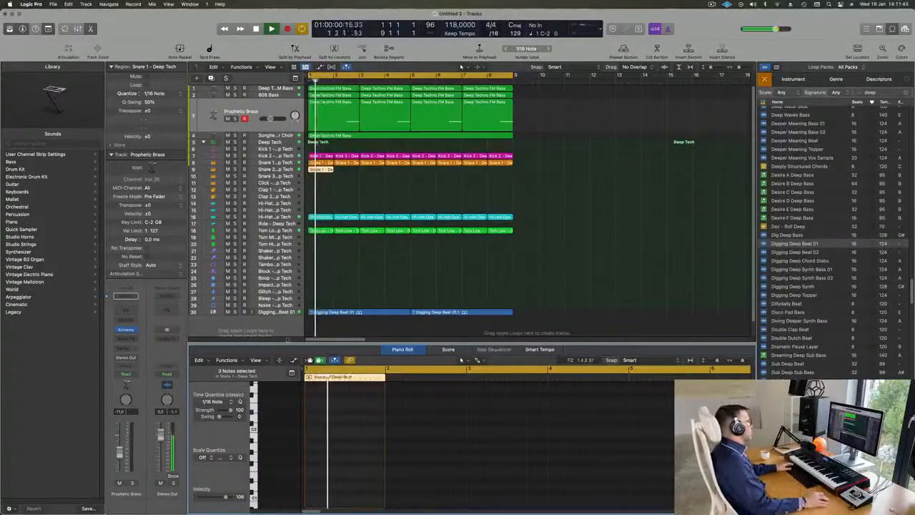
Lower the Snare 2 track's volume to about -26 dB and copy its one-bar region to bars 3, 5 and 7.
click(290, 171)
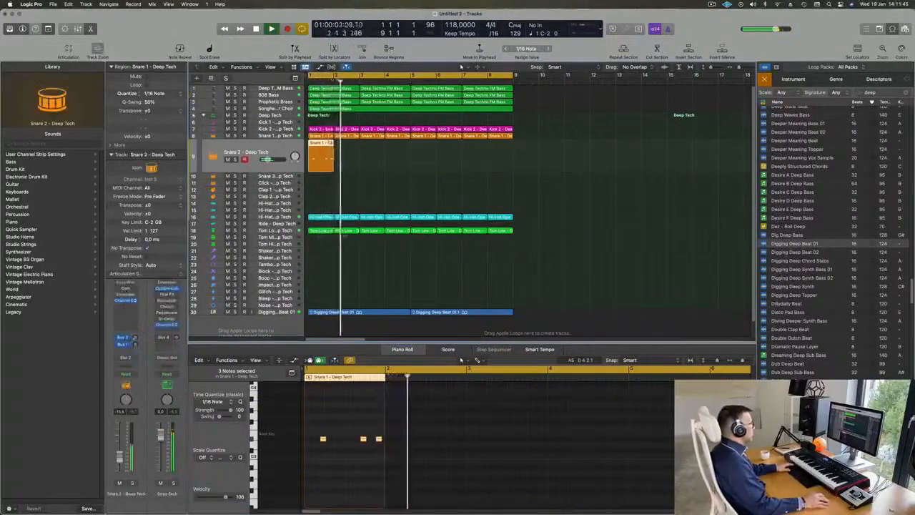
click(356, 191)
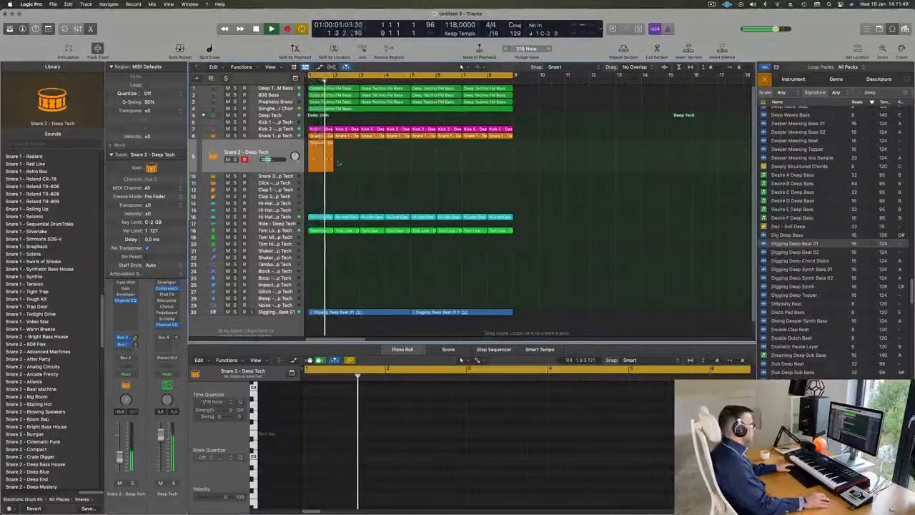
click(306, 172)
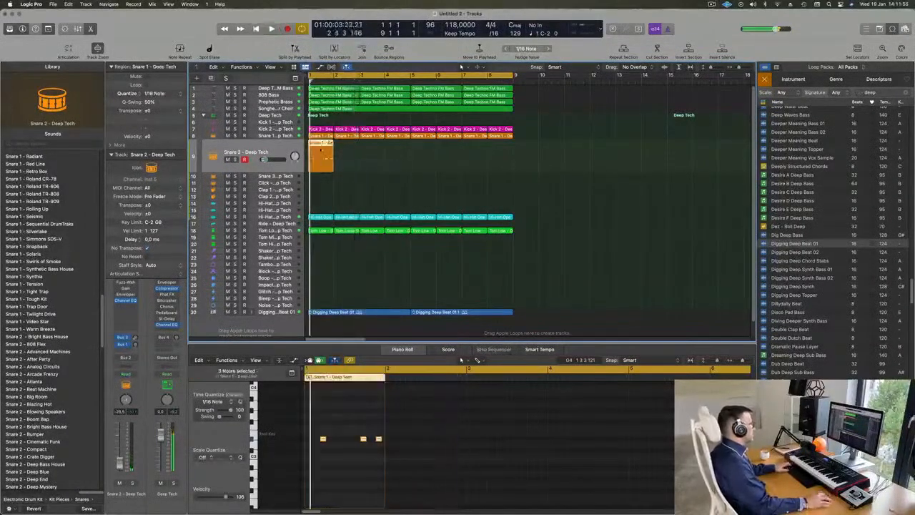
drag(322, 146, 425, 158)
shift+click(322, 158)
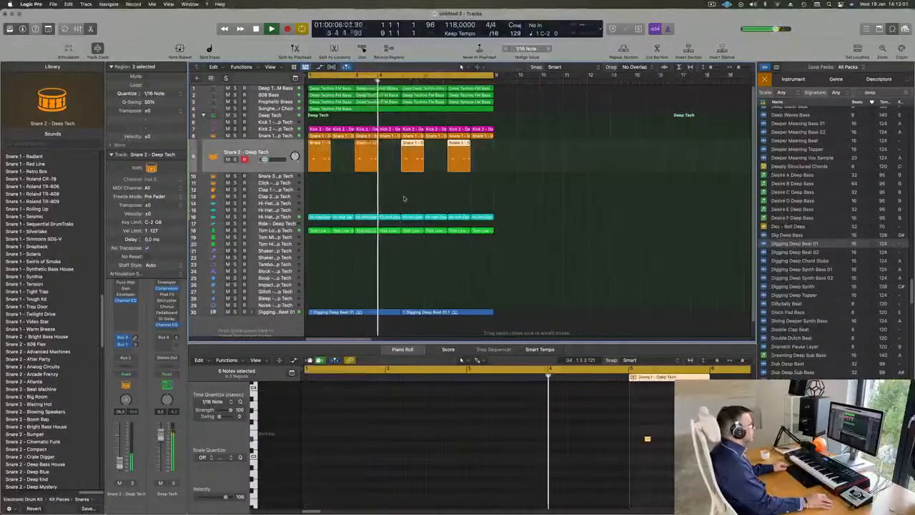
Try to save the project, resume loop playback and deselect the snare regions.
scroll(410, 205, down, 2)
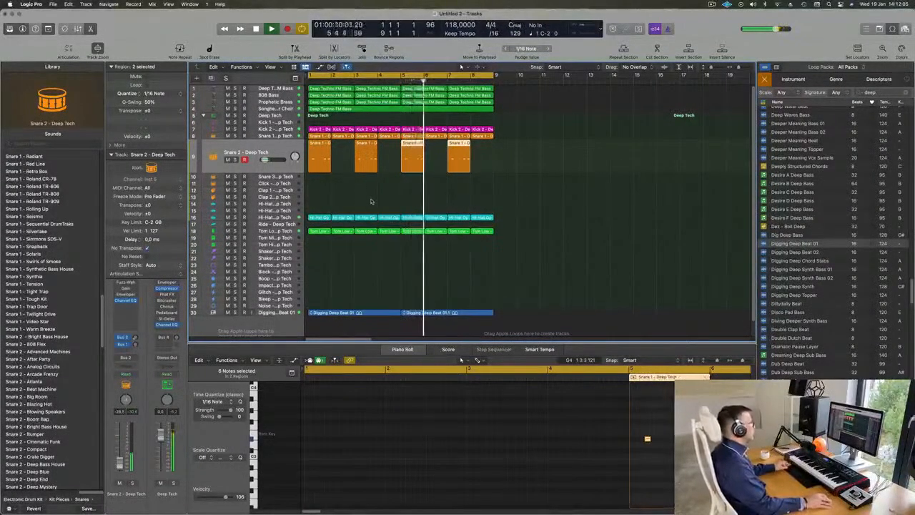
key(super+s)
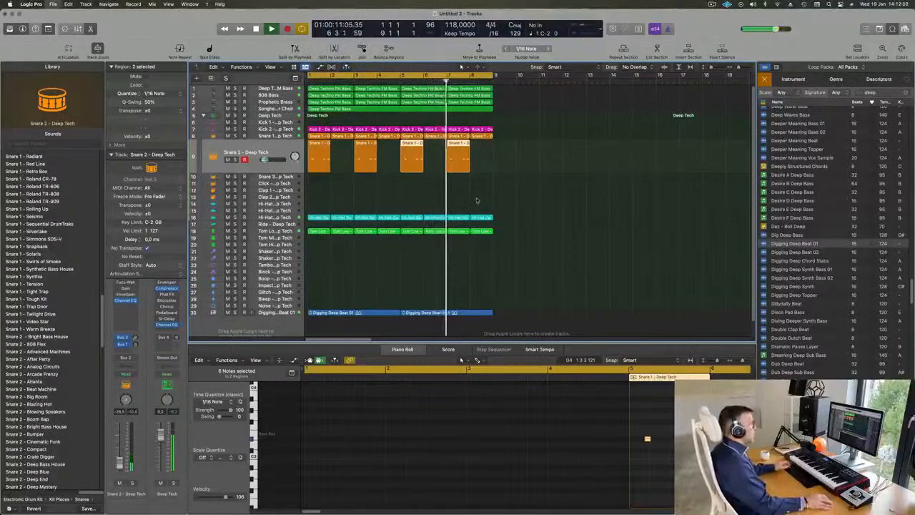
key(Escape)
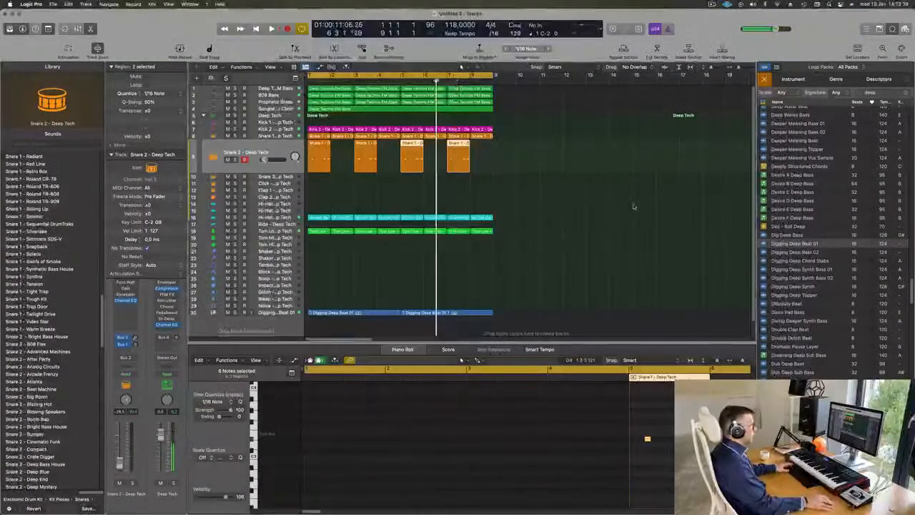
key(space)
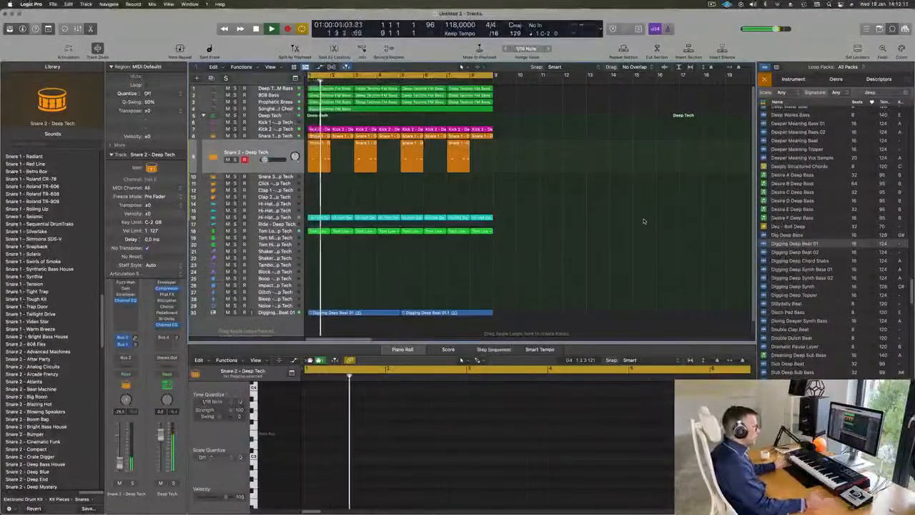
click(546, 253)
Hide the loop browser and enlarge the timeline horizontally so the eight-bar loop spreads across the arrangement.
scroll(830, 300, down, 5)
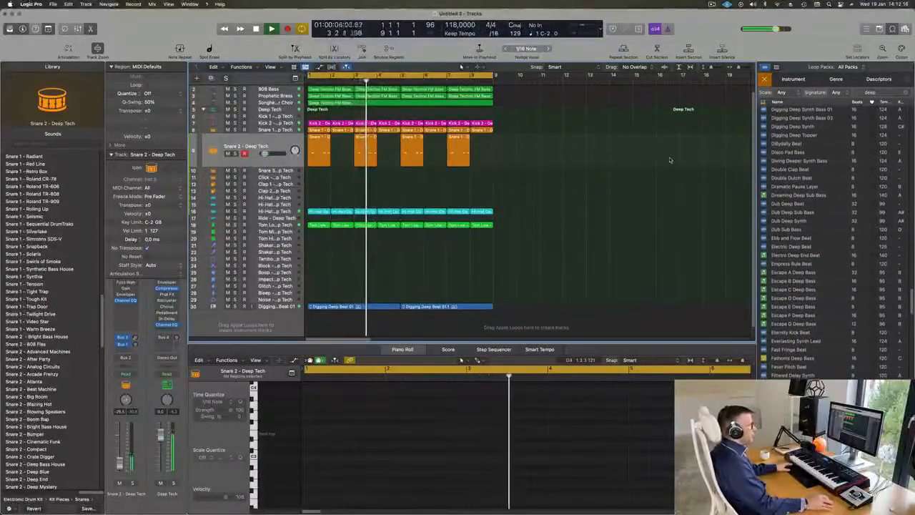
click(893, 29)
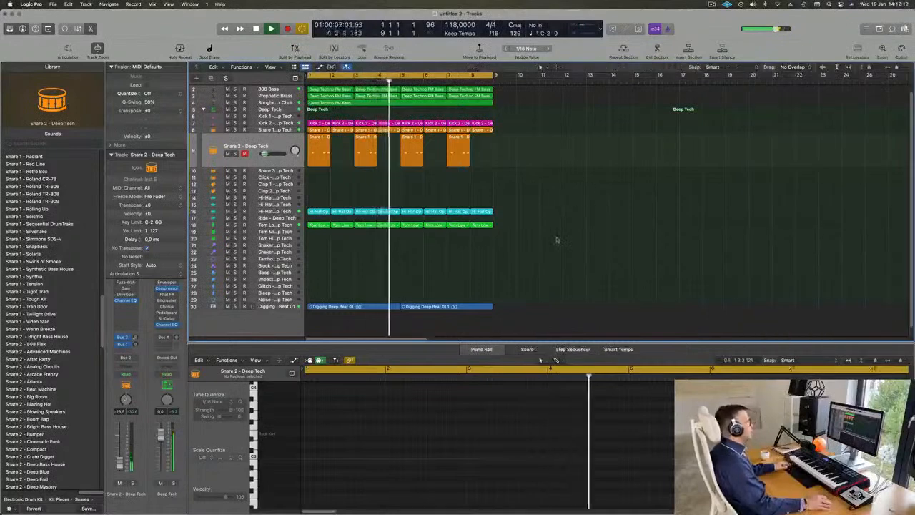
key(super+Right)
key(super+Right)
key(super+Right)
key(super+Right)
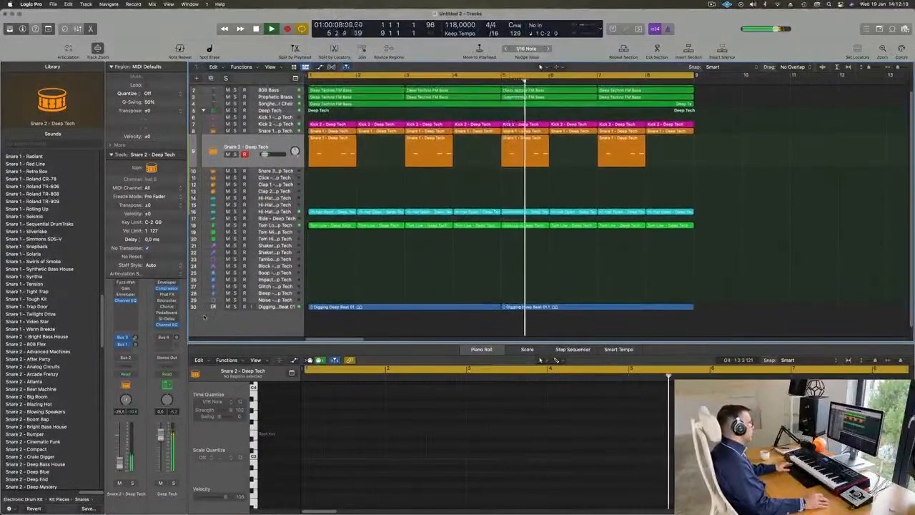
Mute the Digging Deep Beat track for a moment to compare the loop without it, and unmute it again.
click(227, 307)
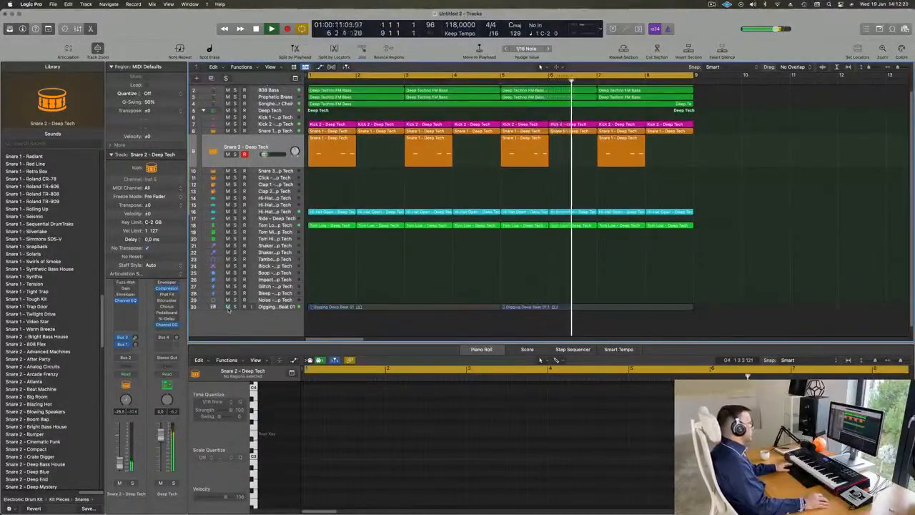
click(227, 306)
key(super+Left)
key(super+Left)
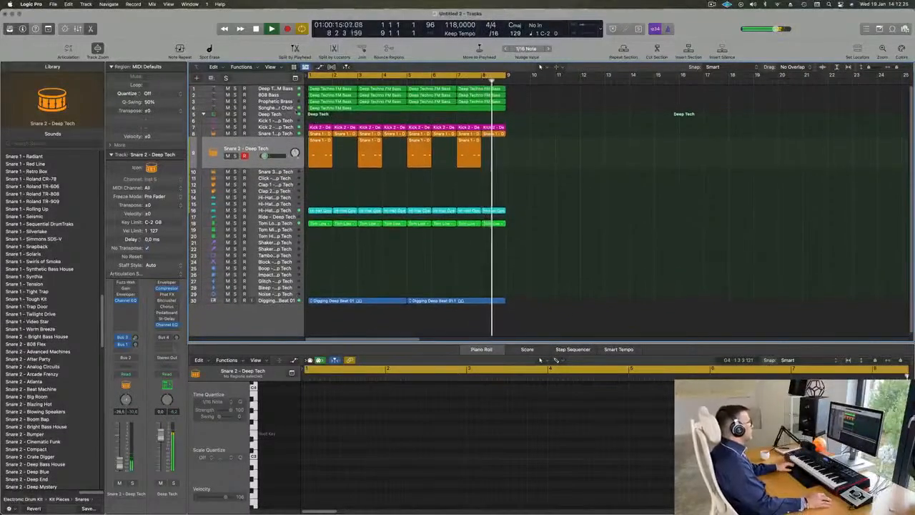
Duplicate the Songhellir-Granular Choir track without its regions and show the Strings presets in the copy's Alchemy instrument.
click(270, 109)
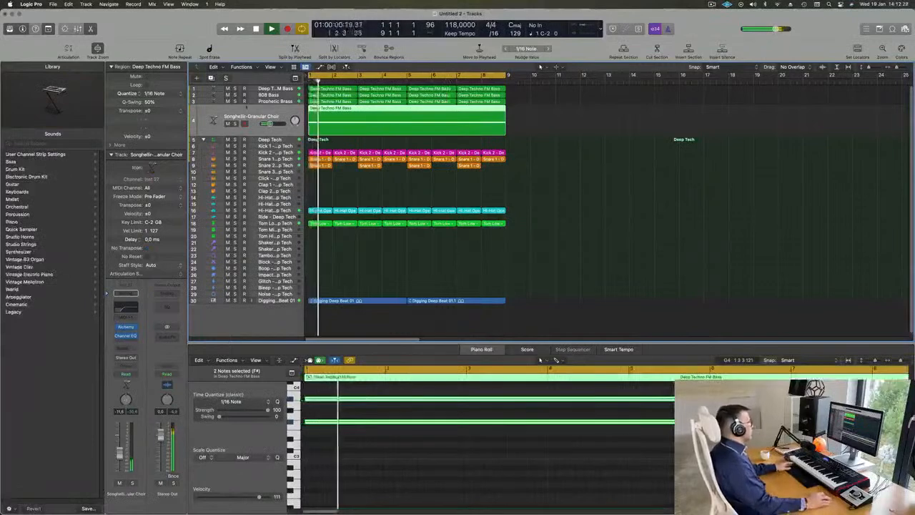
click(211, 78)
key(Return)
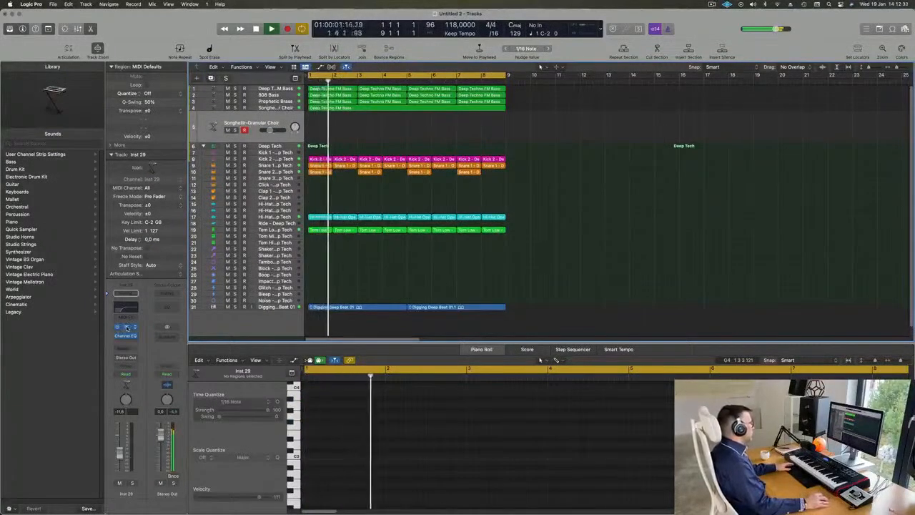
key(v)
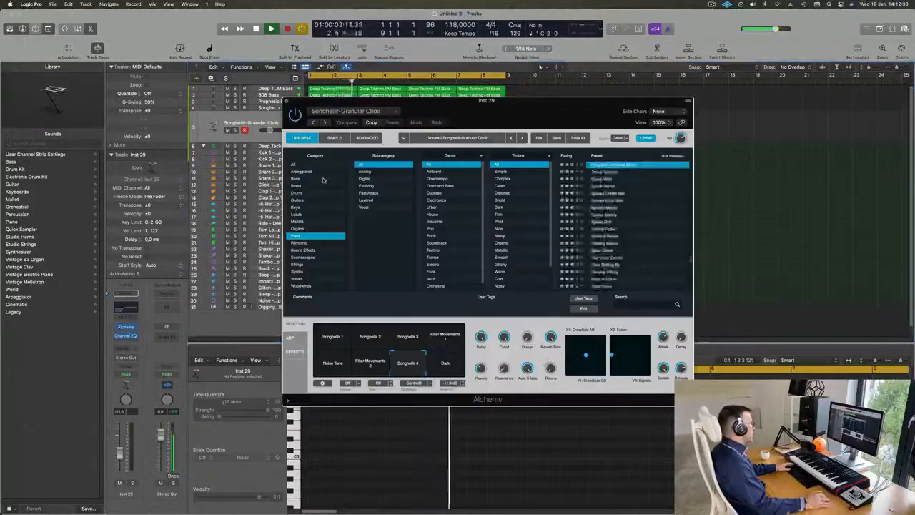
click(296, 264)
drag(465, 114, 620, 183)
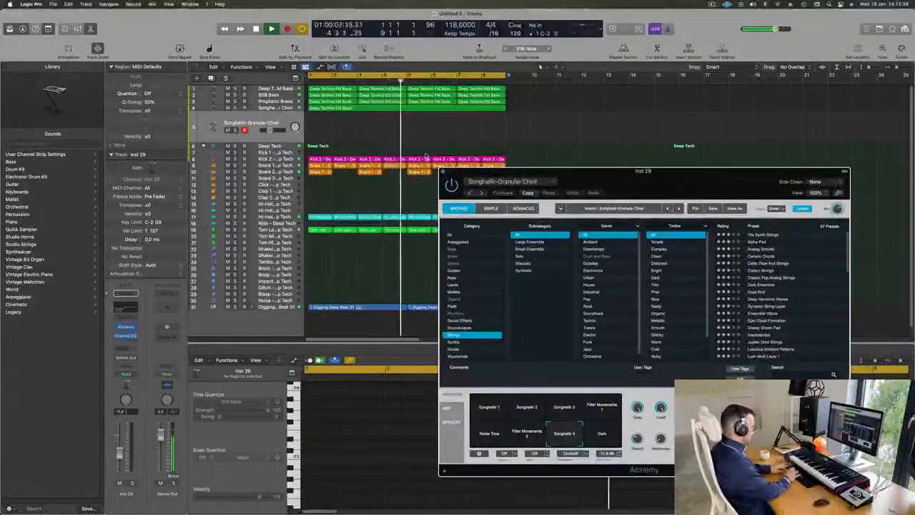
Repeat all regions of the eight-bar loop into bars 9 to 16 and extend the cycle range to bar 17.
key(super+a)
key(super+r)
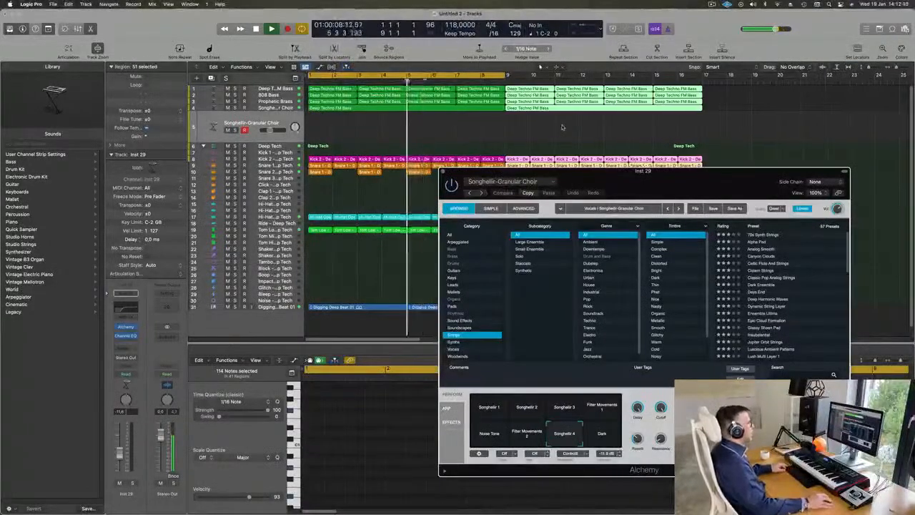
scroll(563, 126, down, 5)
scroll(412, 88, up, 3)
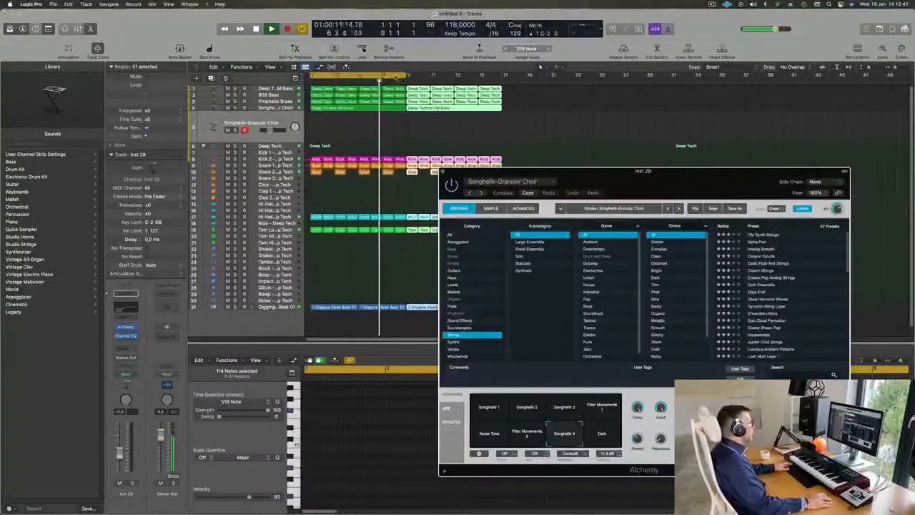
drag(405, 76, 500, 76)
drag(602, 169, 529, 180)
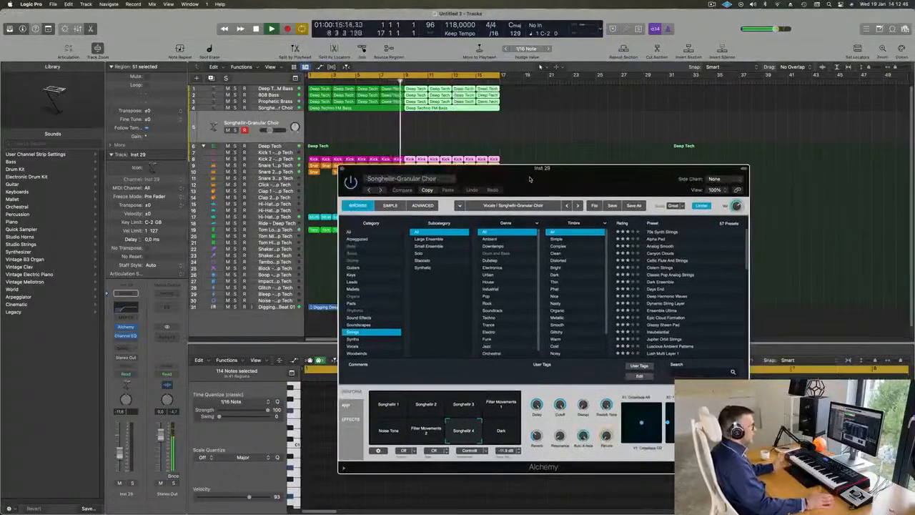
click(712, 4)
click(701, 17)
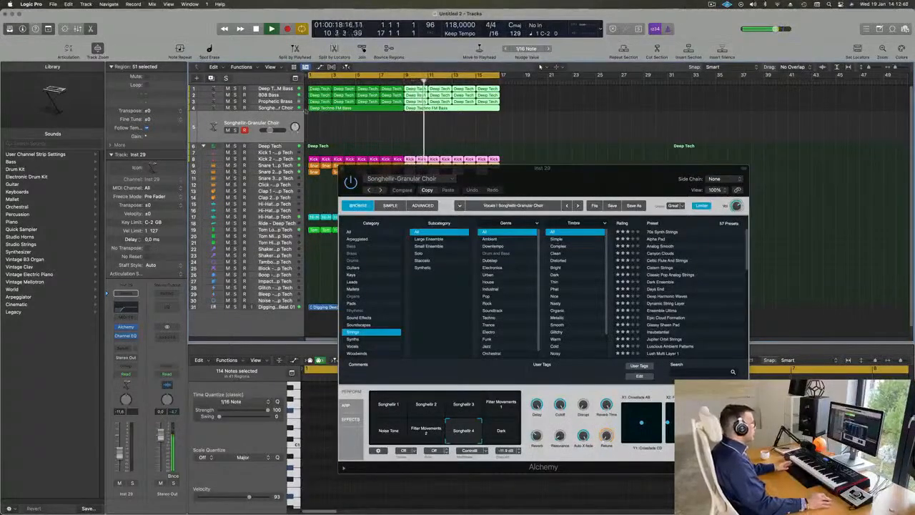
click(284, 118)
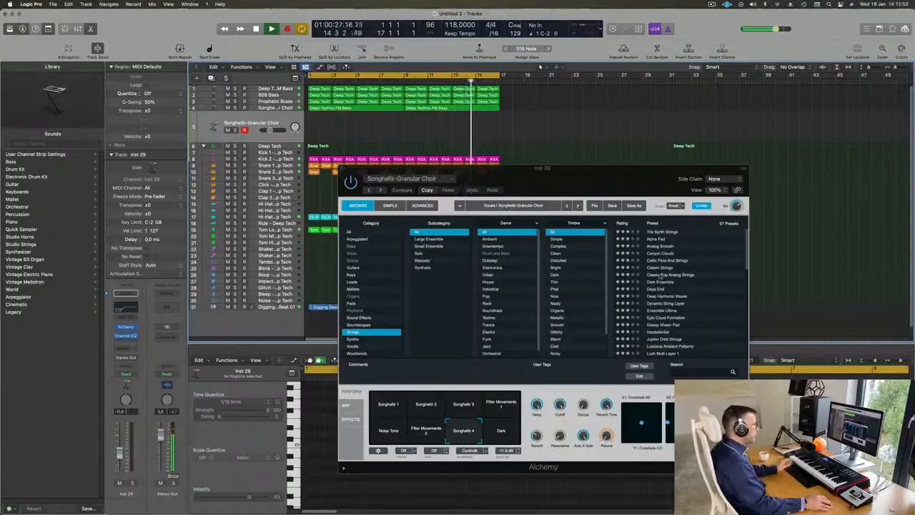
Audition the 70s Synth Strings and Alpha Pad presets on the new track, raising its volume to about -9 dB.
click(662, 233)
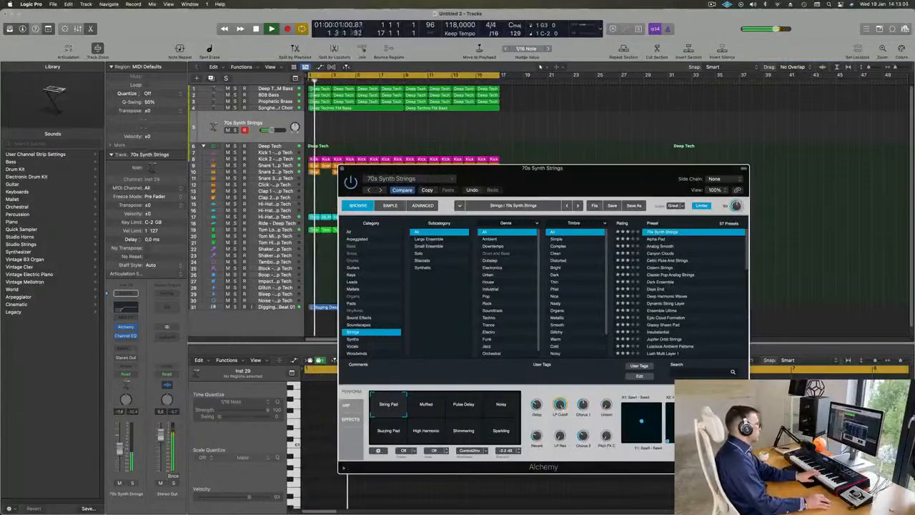
click(123, 450)
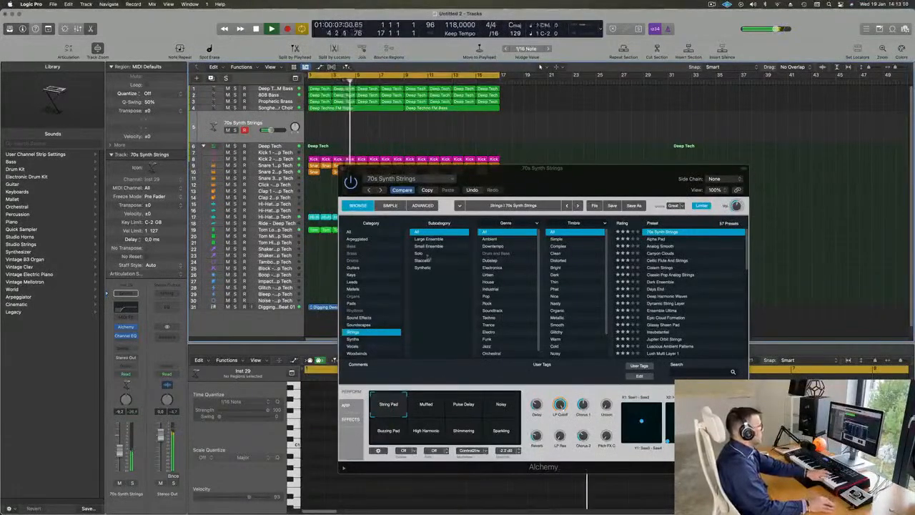
click(655, 241)
click(655, 241)
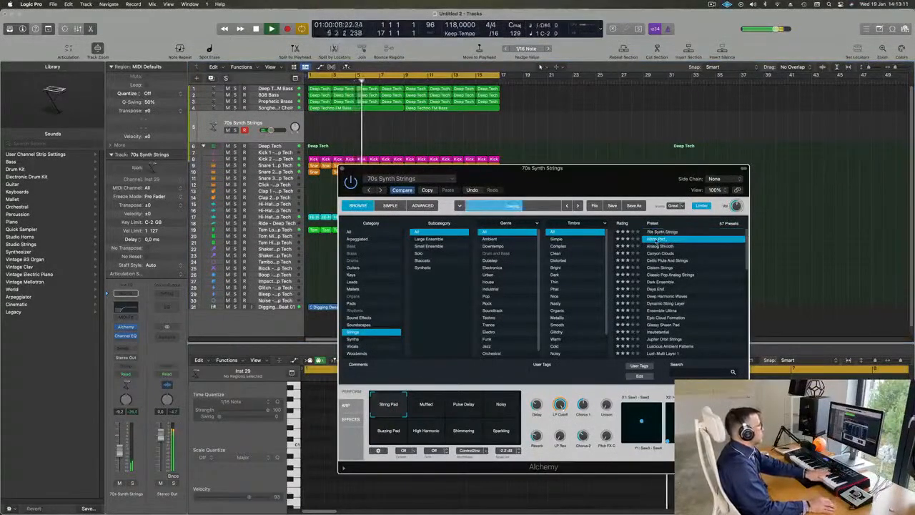
Audition the Celtic Flute And Strings, Cistern Strings and Classic Pop Analog Strings presets in Alchemy.
scroll(687, 255, down, 1)
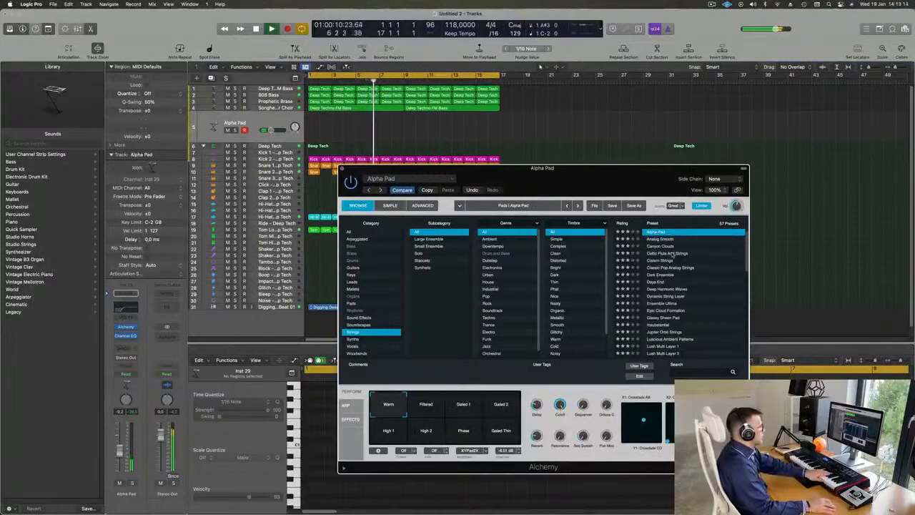
click(673, 254)
scroll(688, 256, down, 2)
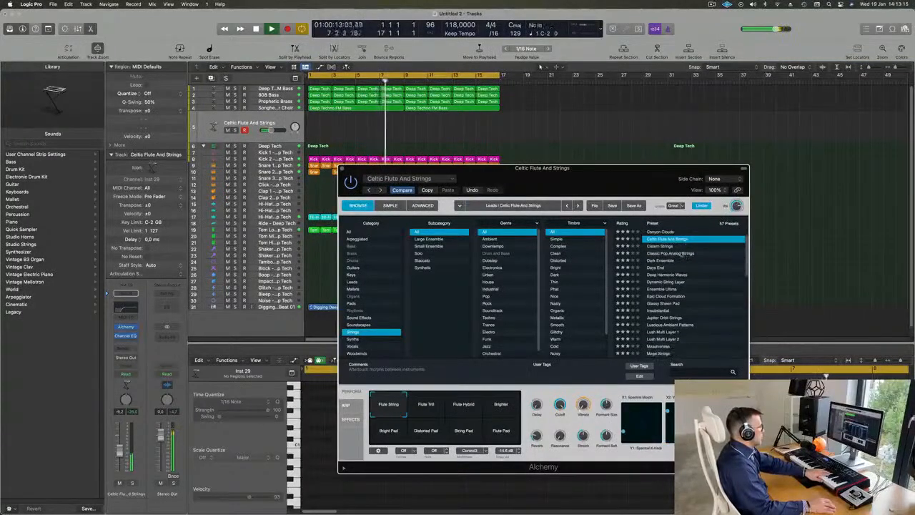
click(661, 246)
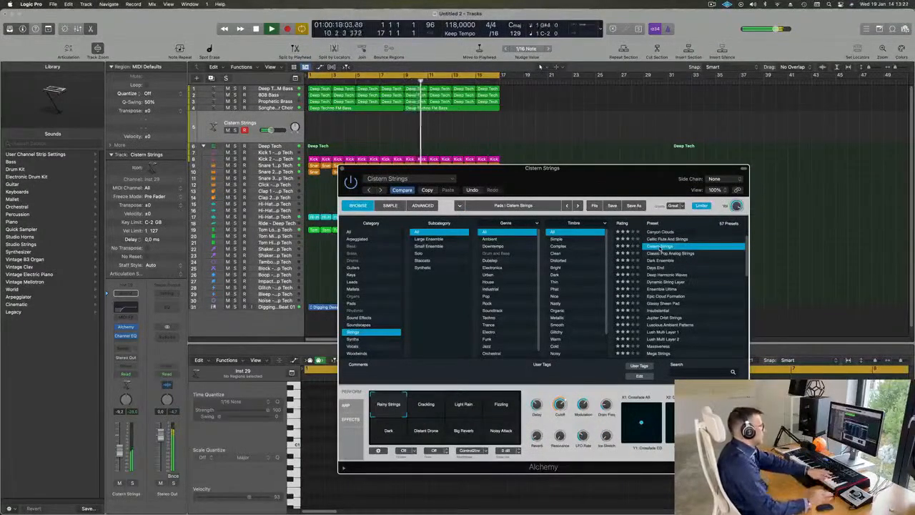
click(668, 255)
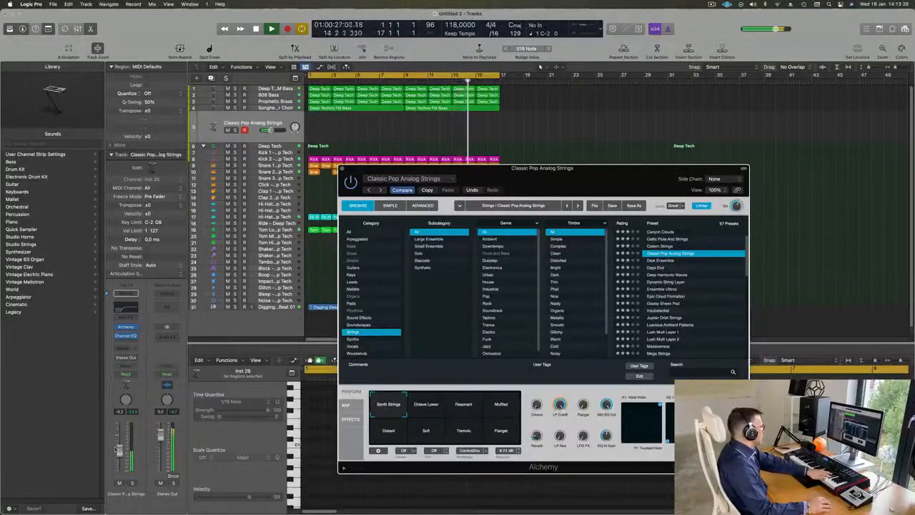
Lower the new track's volume to about -15.6 dB and audition the Dark Ensemble and Ensemble Ultima presets.
drag(119, 458, 119, 459)
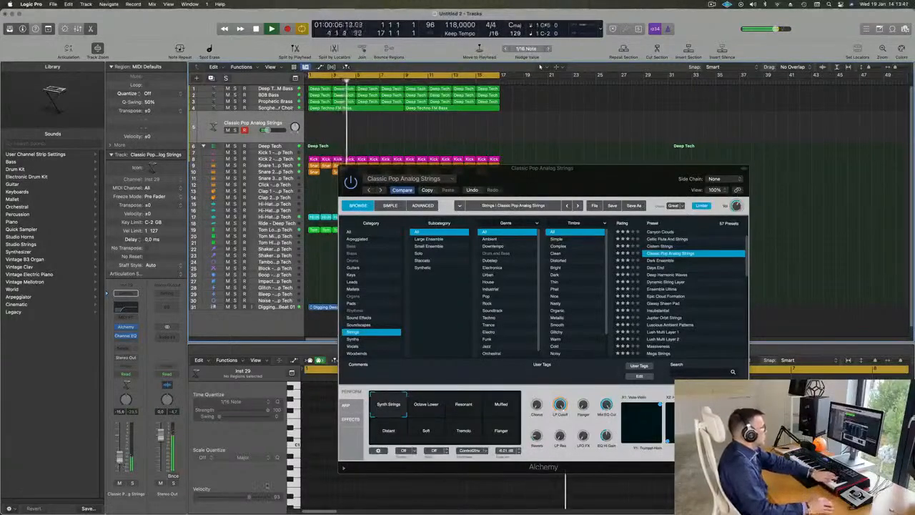
click(666, 261)
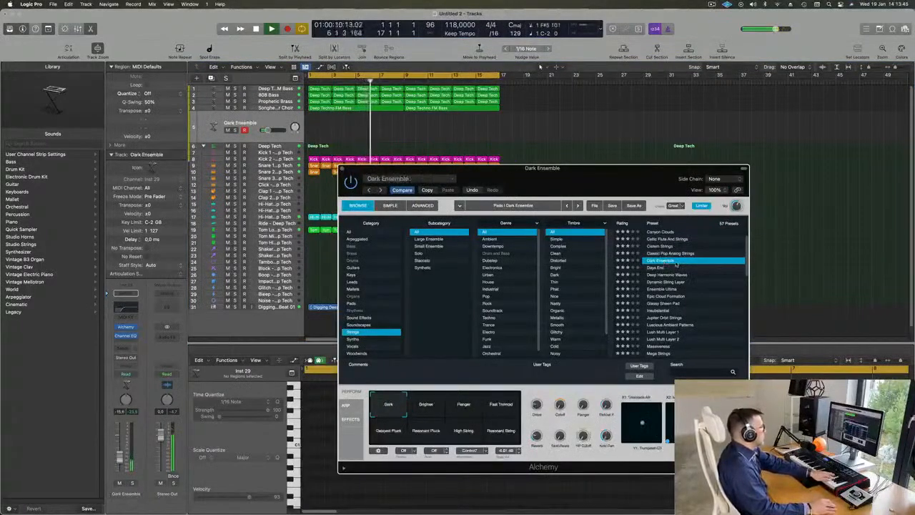
scroll(676, 264, down, 2)
click(663, 259)
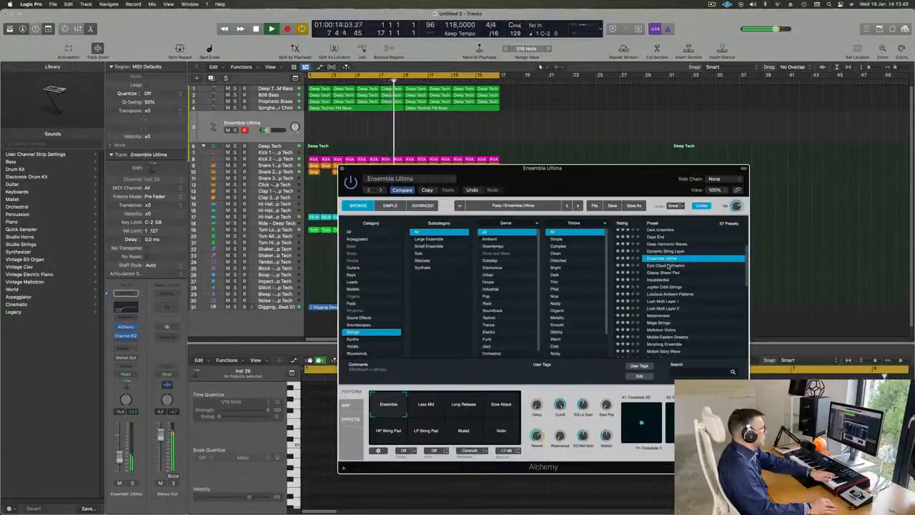
Audition the Epic Cloud Formation, Insubstantial and Lush Multi Layer 1 presets on the new track.
click(668, 266)
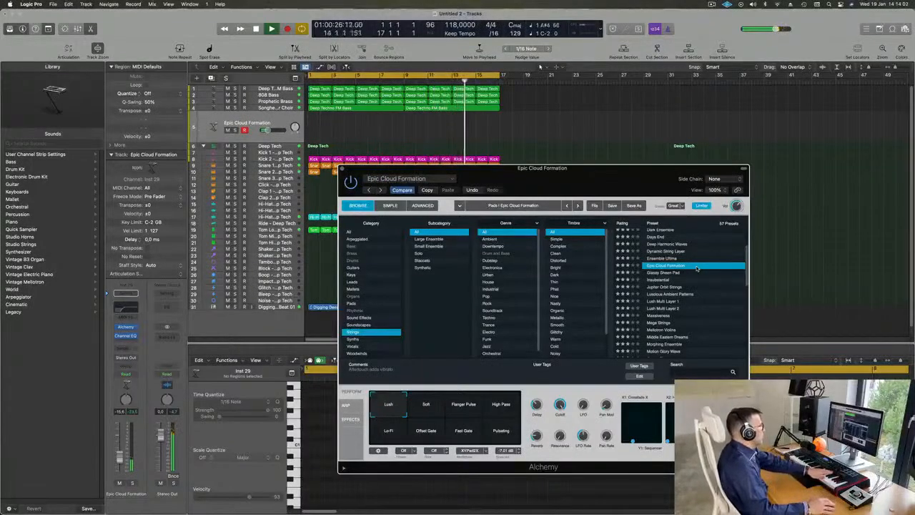
click(666, 280)
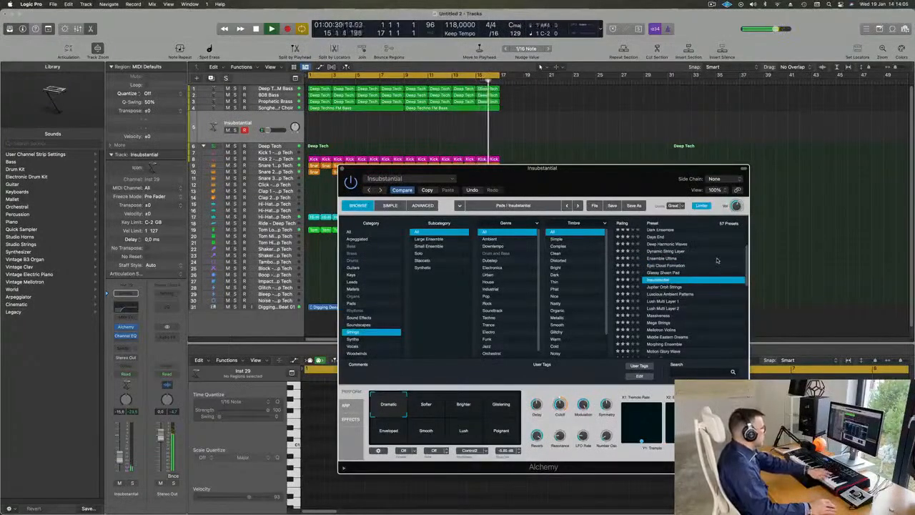
scroll(718, 262, down, 3)
click(666, 280)
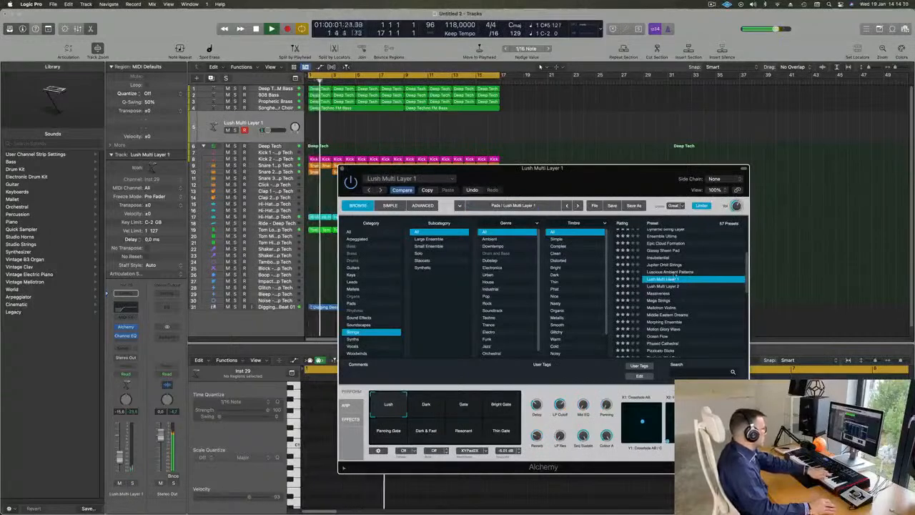
Raise the new track's volume to about -10 dB and load the Rich String Pad preset from the Strings category.
scroll(703, 274, down, 2)
scroll(703, 274, down, 1)
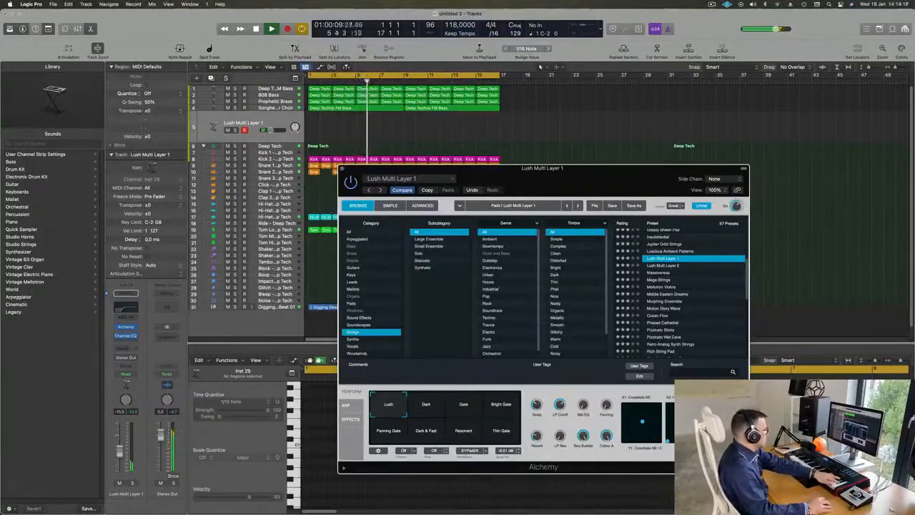
scroll(718, 271, down, 4)
scroll(718, 271, down, 2)
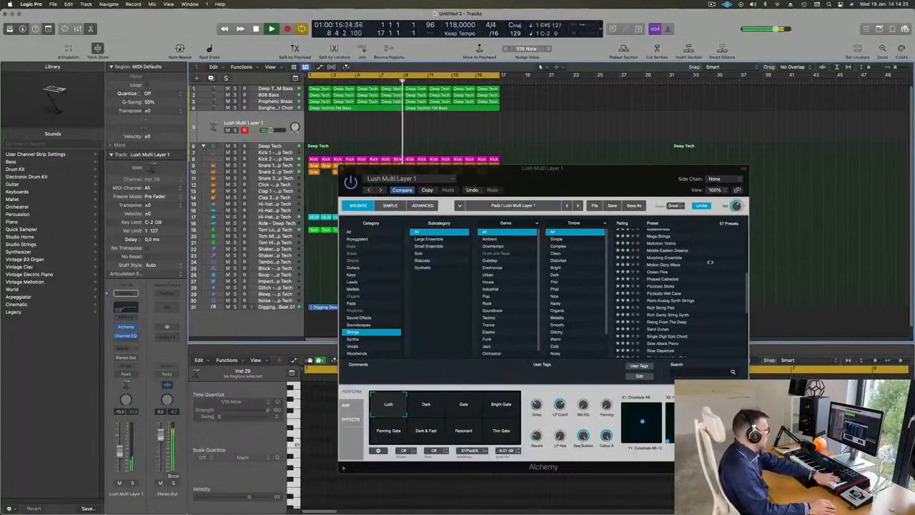
scroll(714, 267, down, 4)
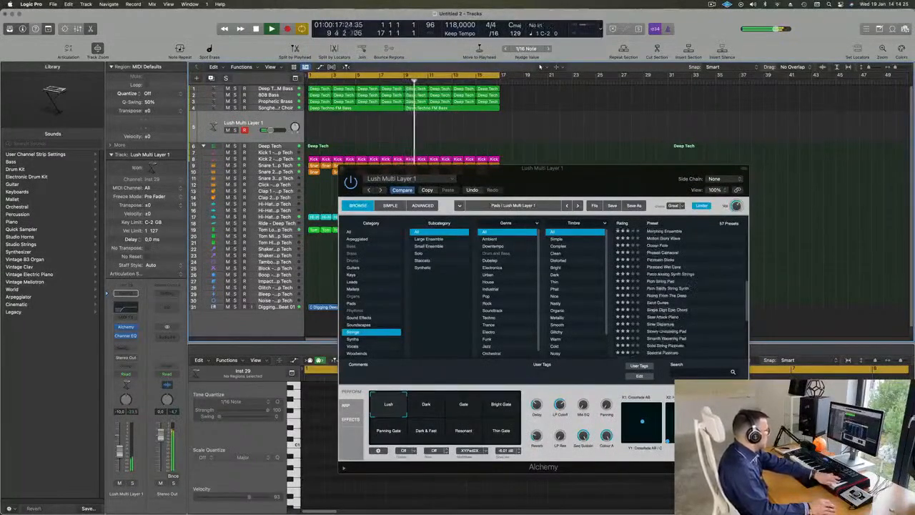
click(659, 283)
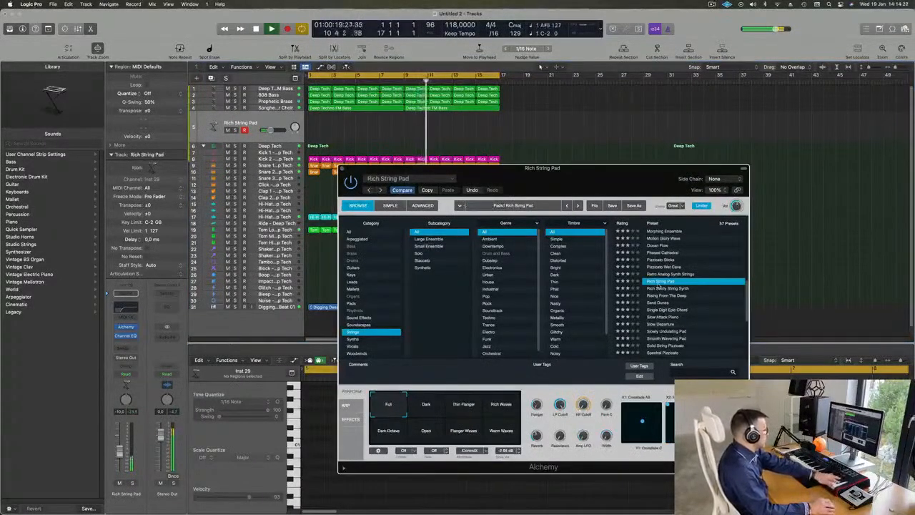
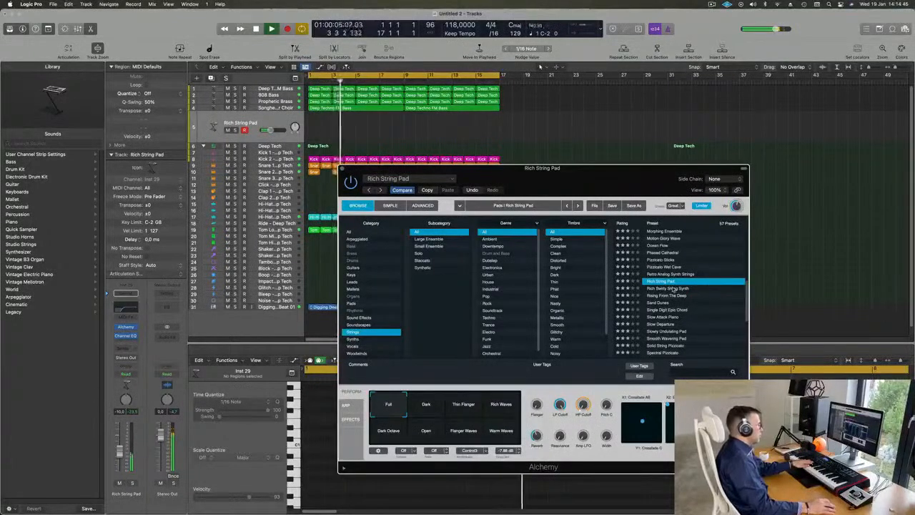
Audition the Rich Swirly String Synth, Rising From The Deep, Sand Dunes and Single Digit Epic Chord presets in Alchemy.
click(672, 289)
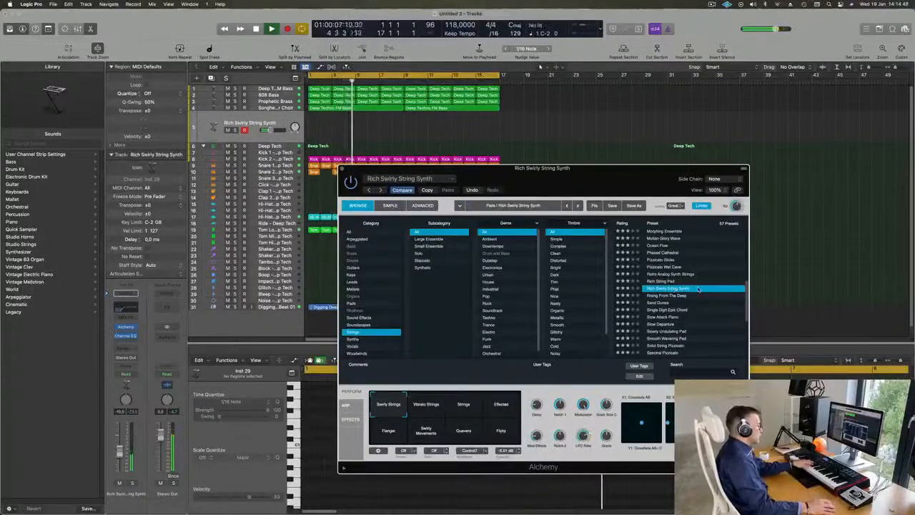
click(659, 296)
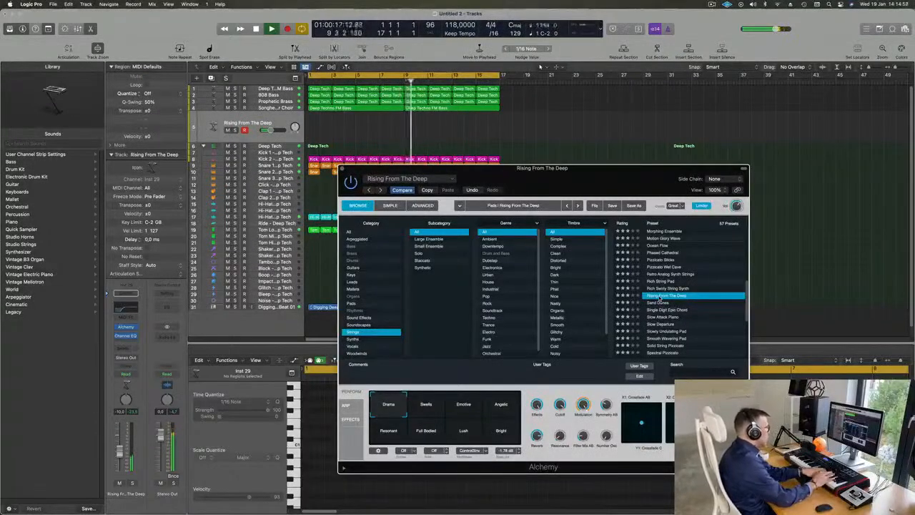
click(658, 306)
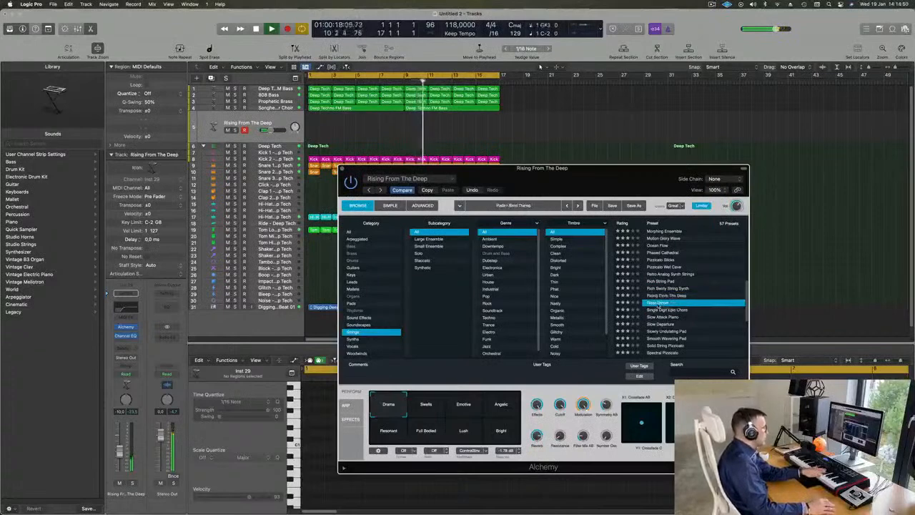
click(672, 311)
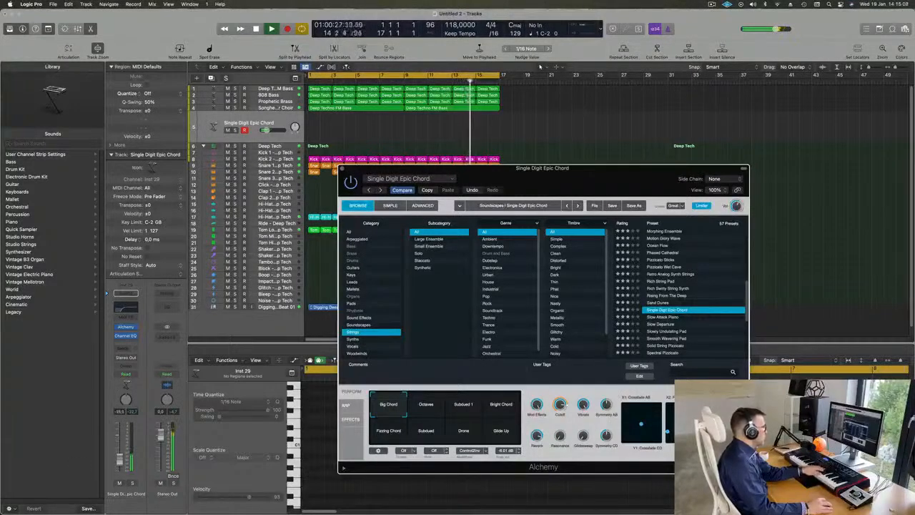
Try the Octaves, Bright Chord, Subdued and Glide Up variations of the Single Digit Epic Chord preset.
click(425, 410)
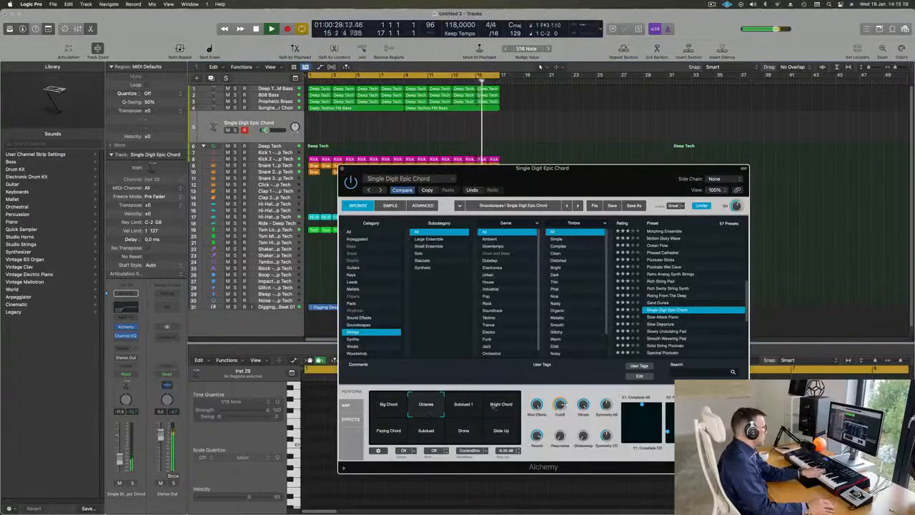
click(501, 405)
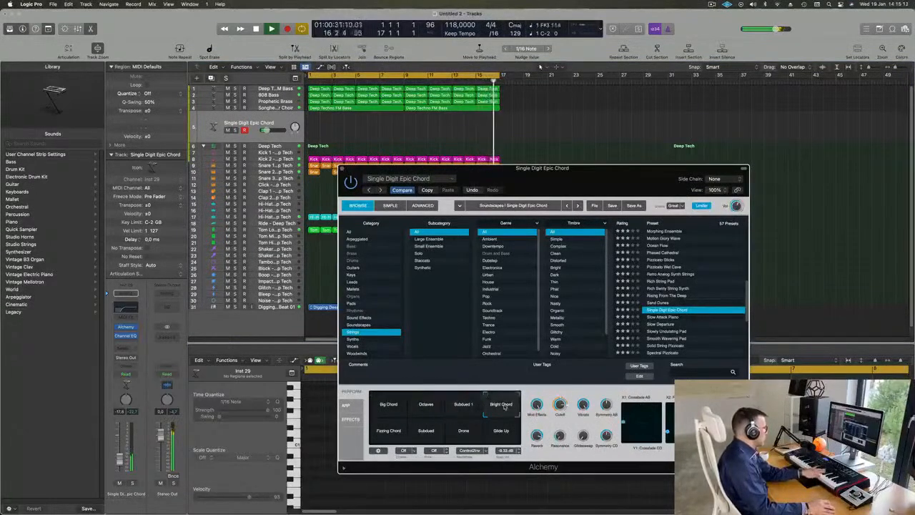
click(422, 429)
click(502, 431)
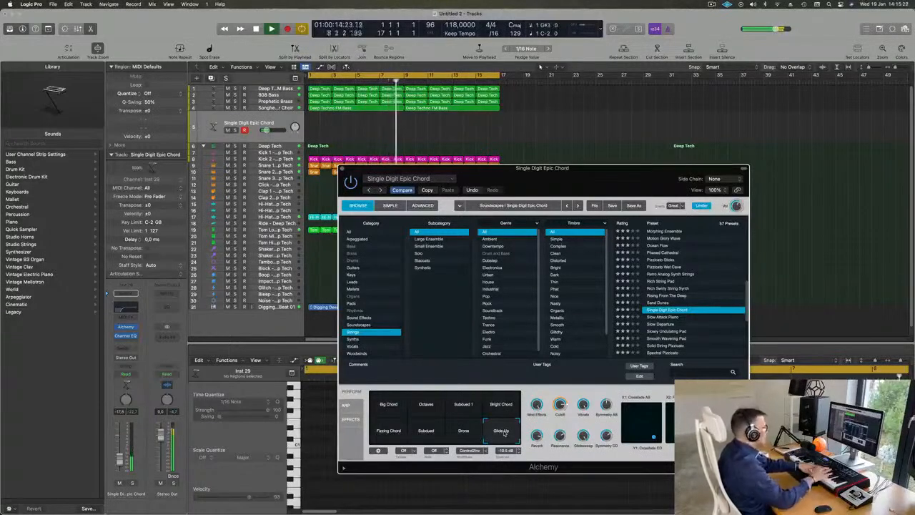
Audition the Slowly Undulating Pad, String Machine and Strings Dark Purple presets.
scroll(674, 305, down, 3)
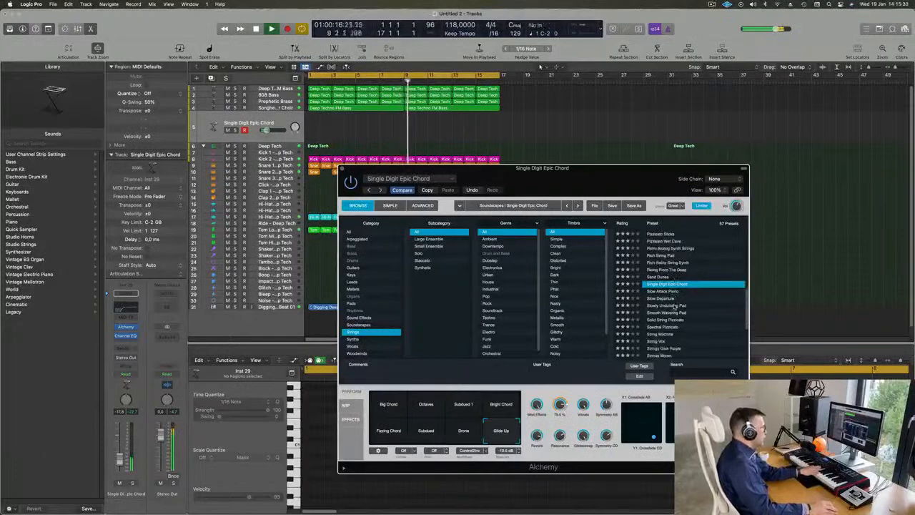
click(669, 289)
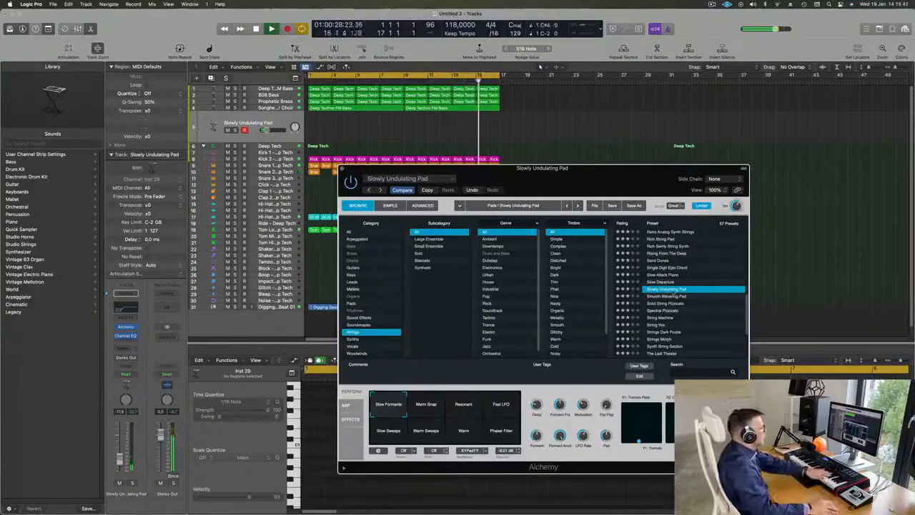
scroll(690, 293, down, 2)
click(658, 287)
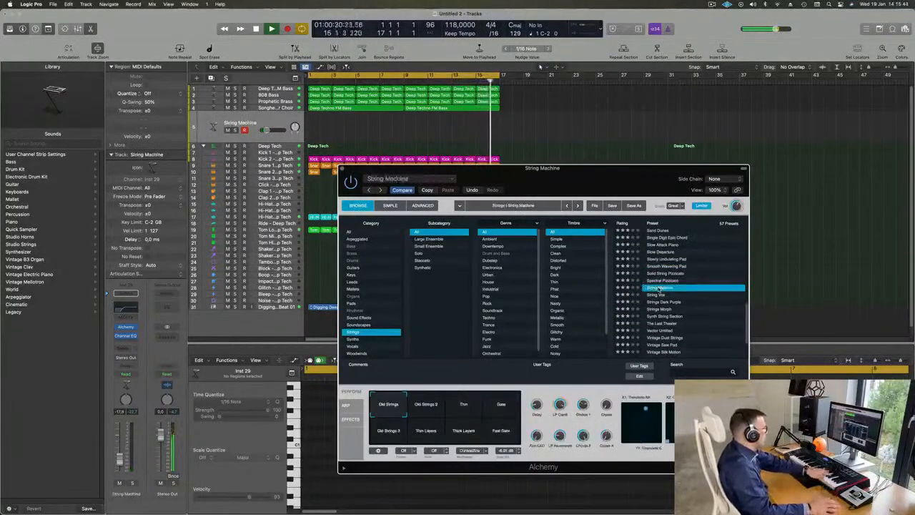
scroll(685, 289, down, 2)
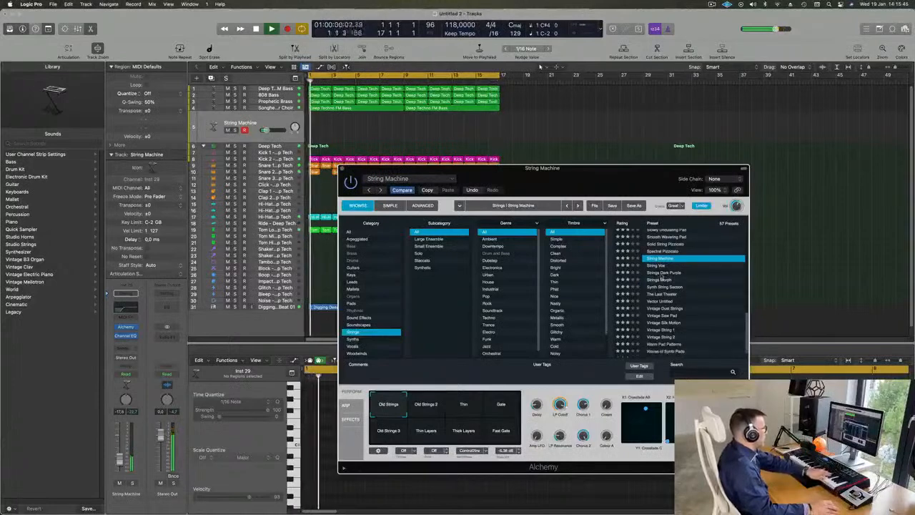
click(679, 273)
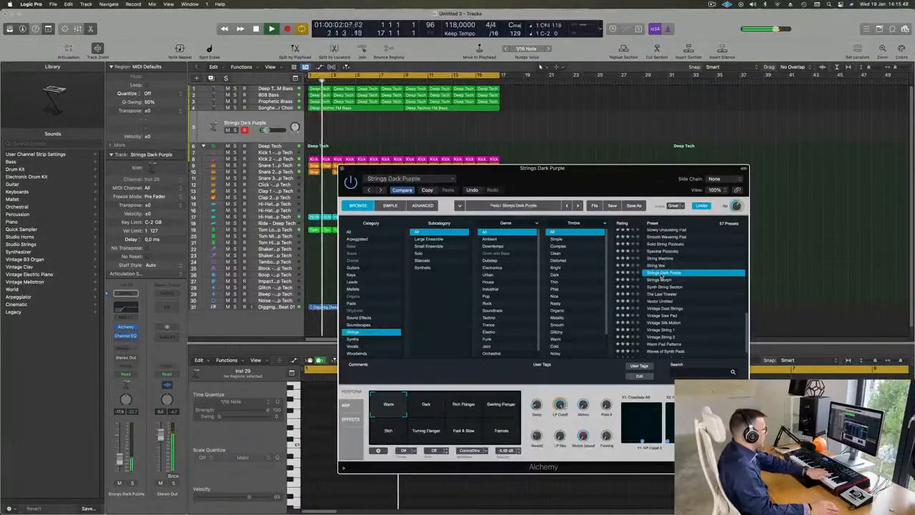
Audition the Strings Morph preset with its Epic and Gate Pad variations.
click(662, 281)
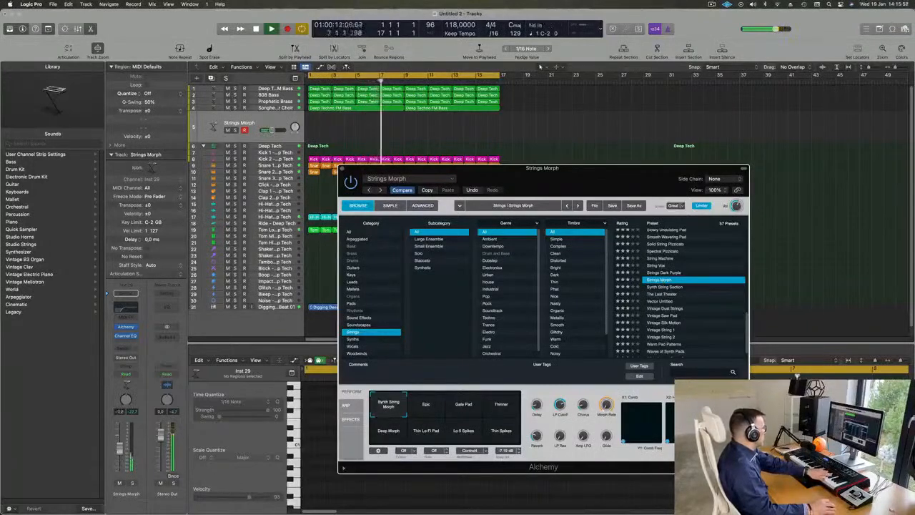
click(435, 410)
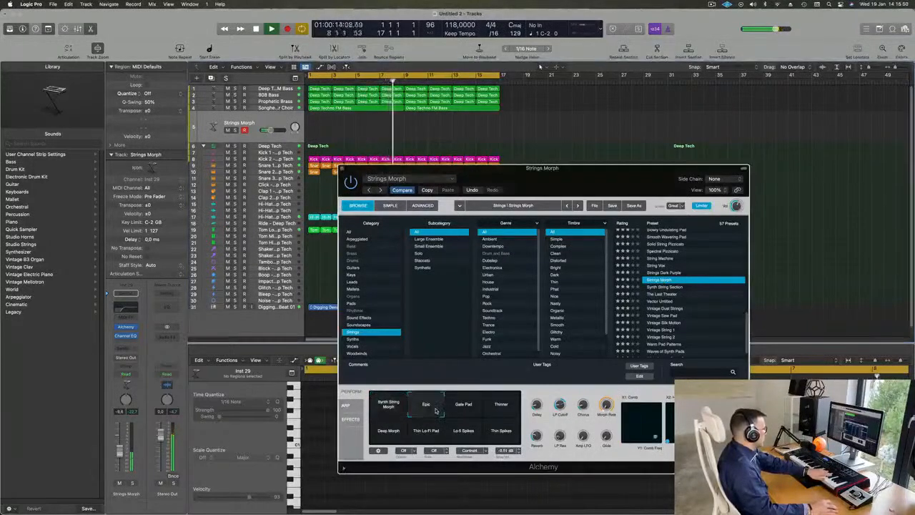
click(462, 409)
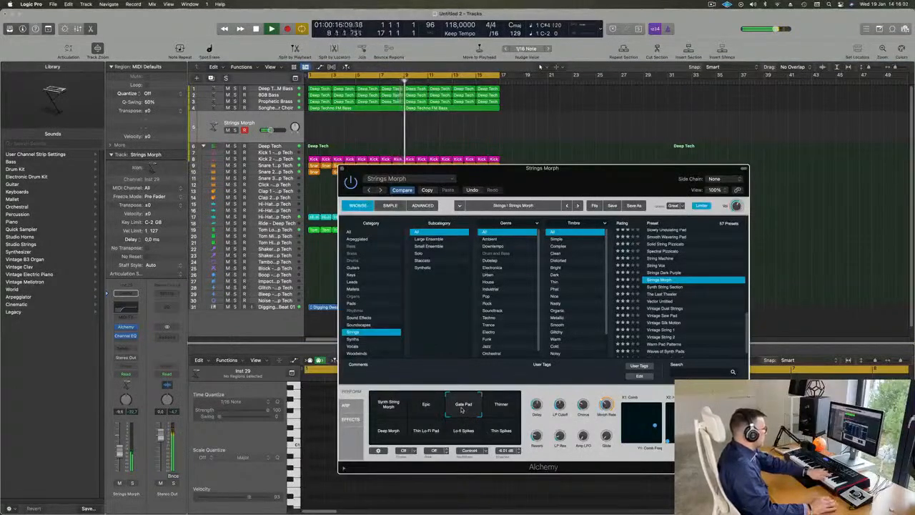
Audition the Synth String Section, Vintage Dust Strings, Warm Pad Patterns and 70s Synth Strings presets.
click(678, 287)
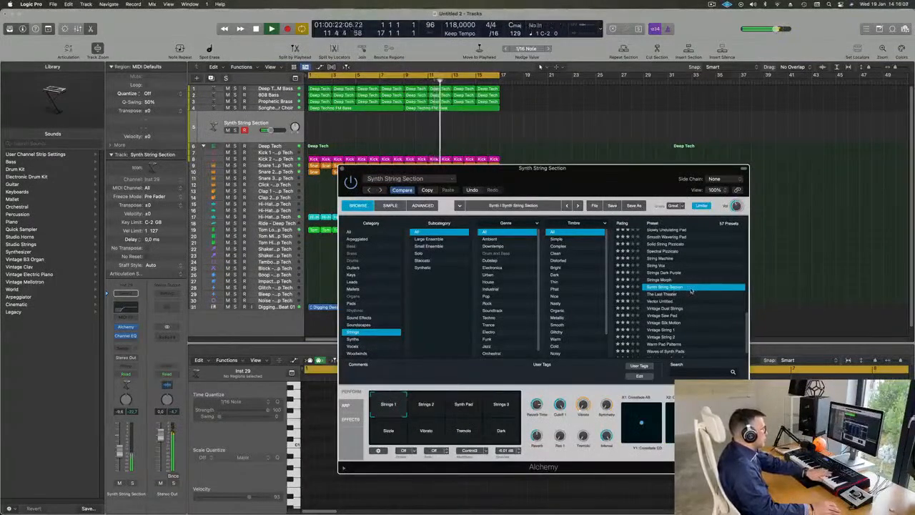
scroll(688, 287, down, 2)
click(667, 296)
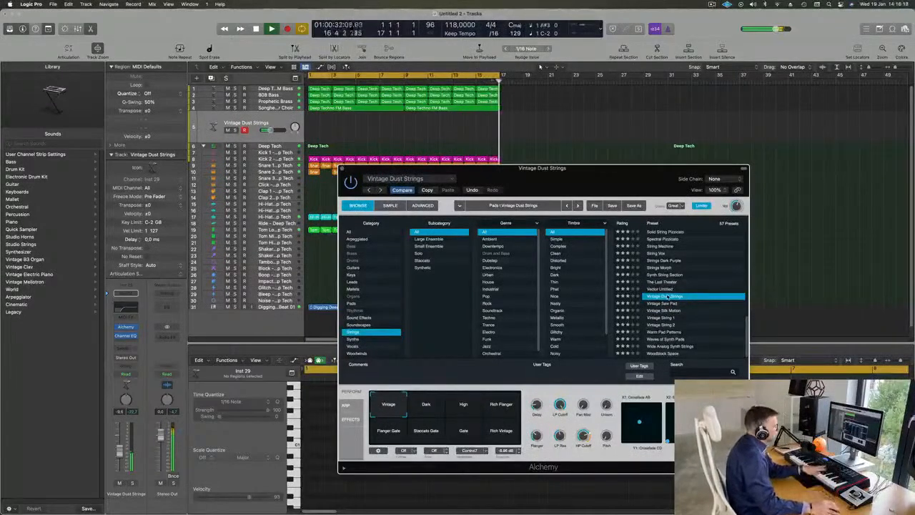
click(668, 332)
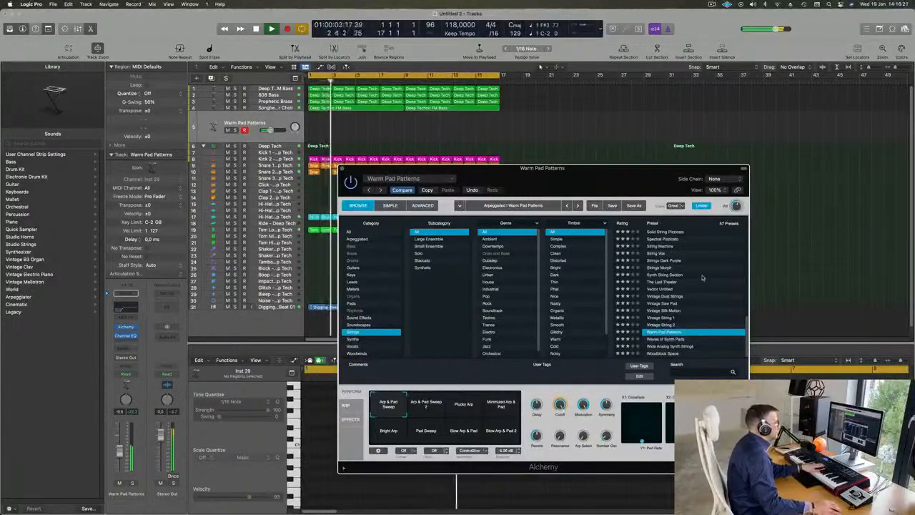
scroll(702, 278, up, 10)
click(670, 232)
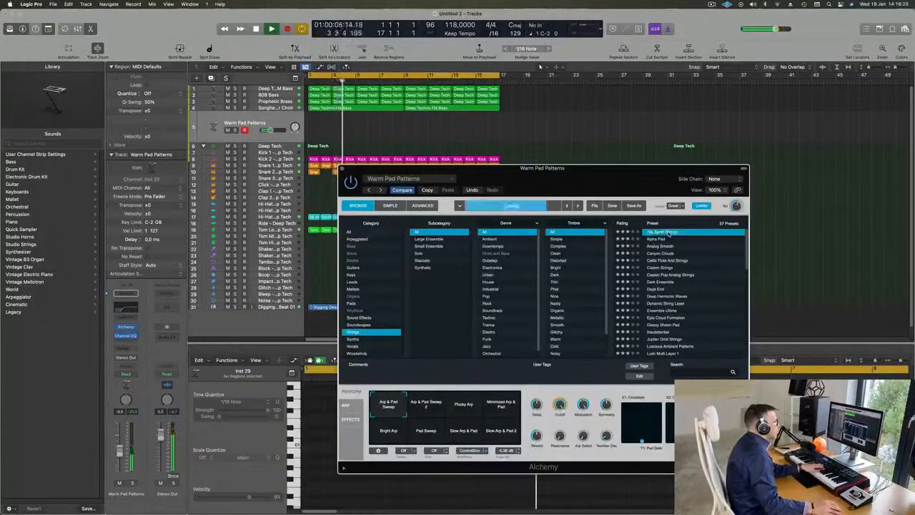
Audition the Acoustic Pluck preset from the Guitars category with its Ambient Oboe, String Rattle and Pluck Flutes variations.
click(352, 269)
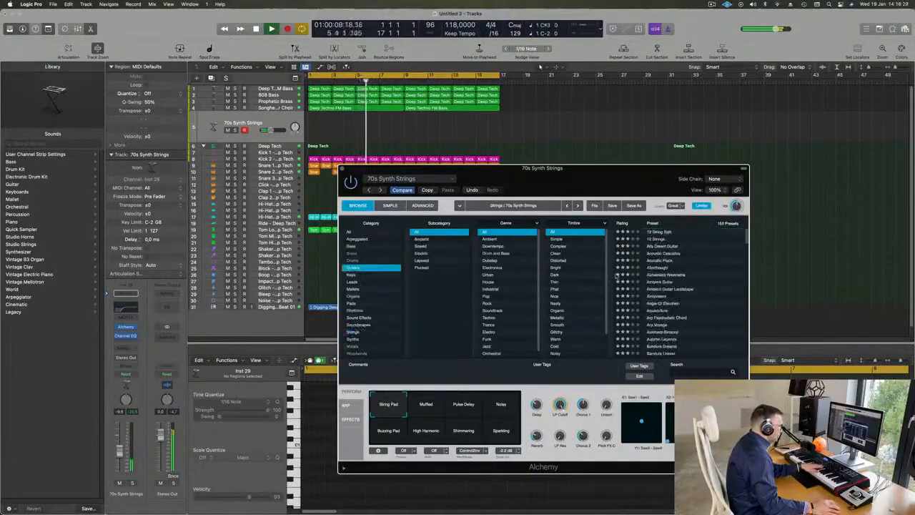
click(660, 261)
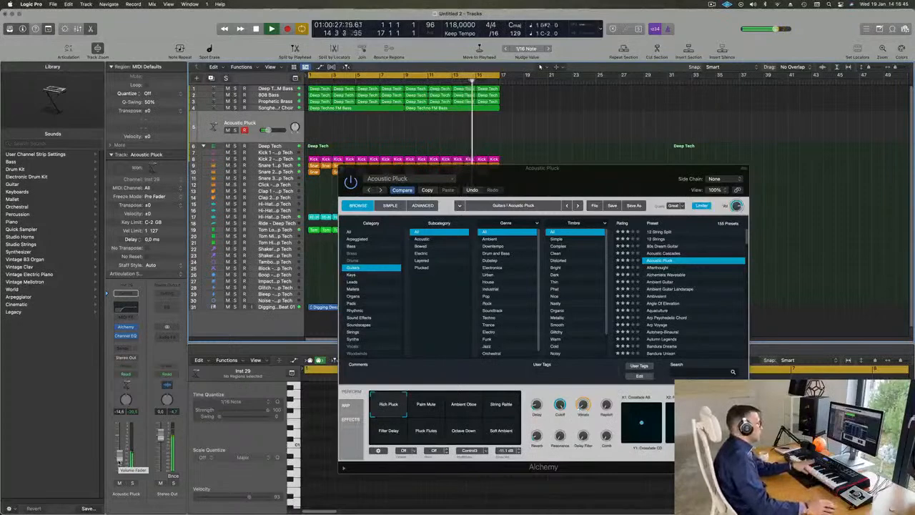
click(465, 405)
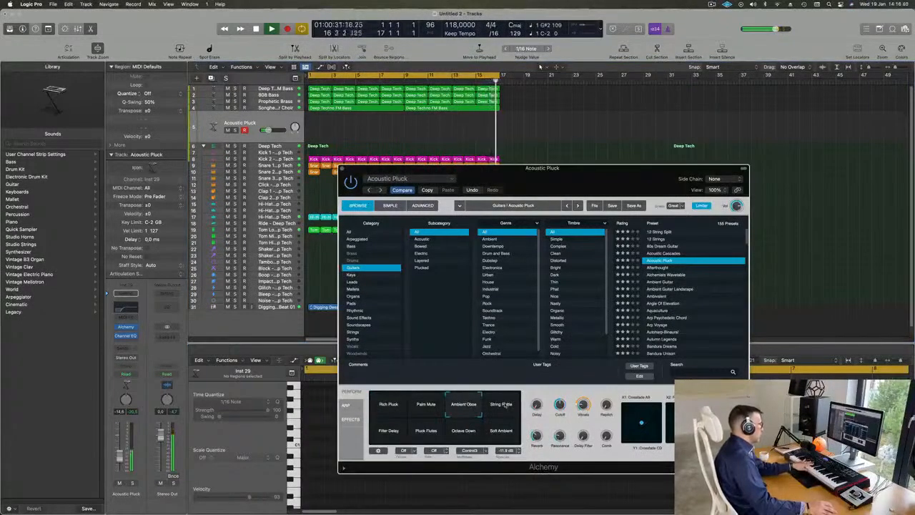
click(502, 405)
click(427, 432)
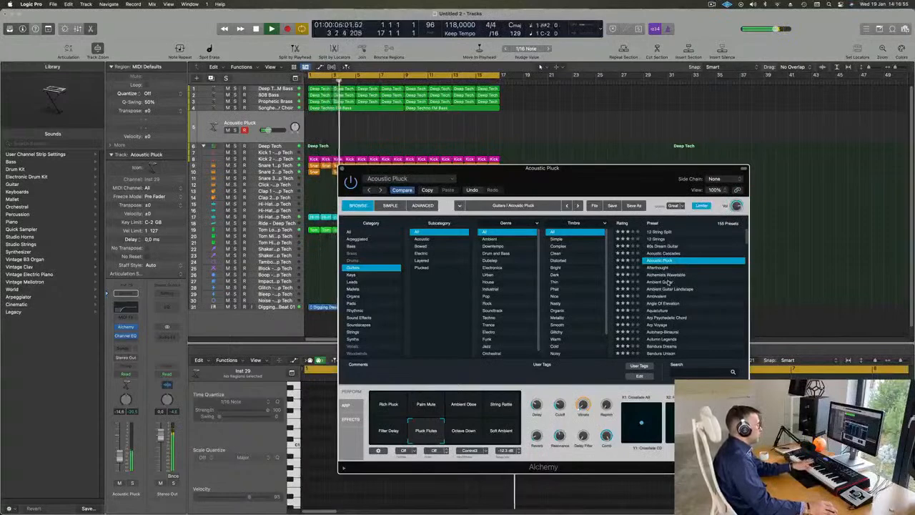
Load the Ambient Guitar preset on the new track and close the Alchemy window.
drag(608, 179, 610, 183)
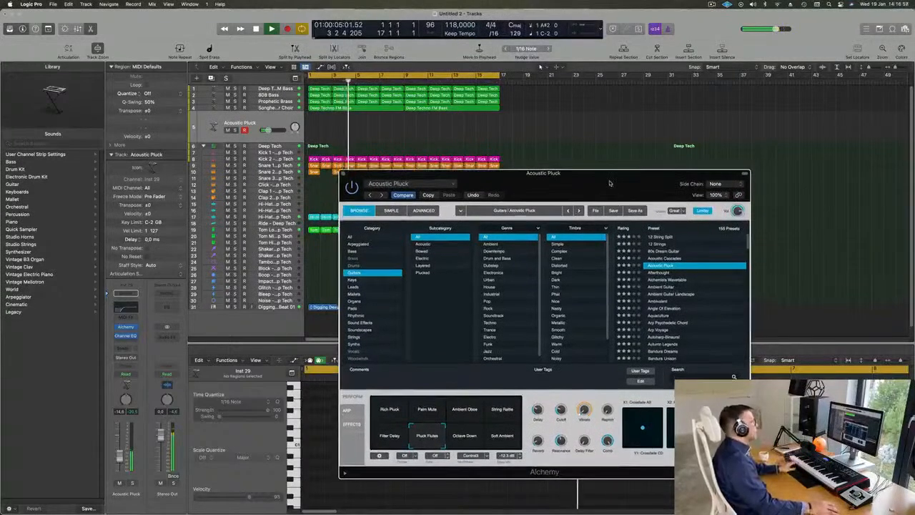
key(Down)
key(Down)
key(Down)
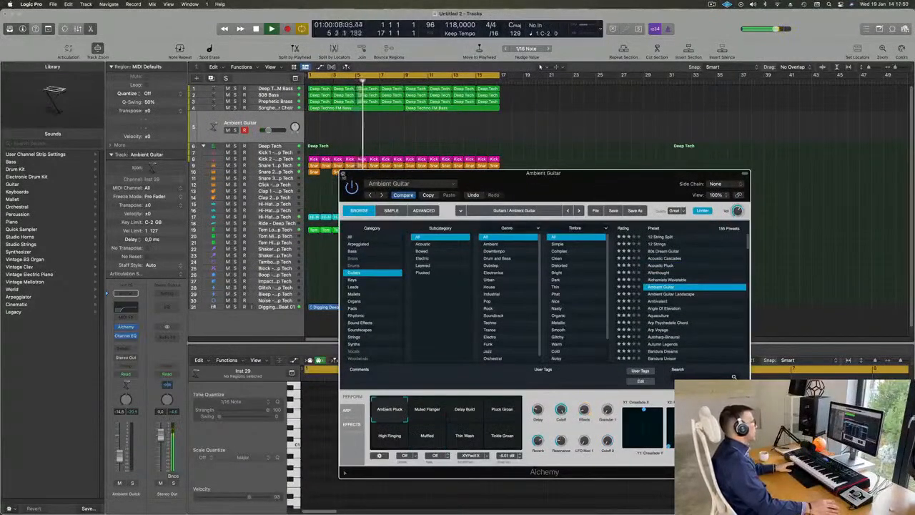
click(344, 174)
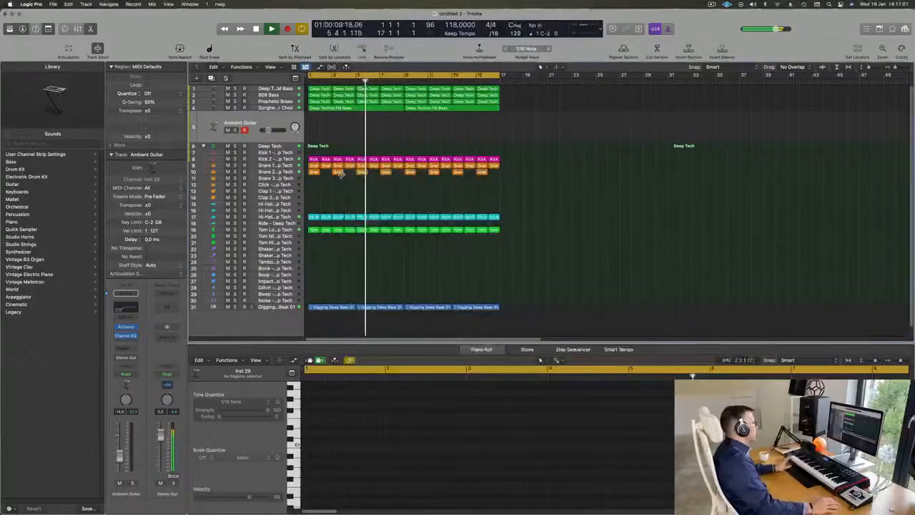
Select the Deep Techno FM Bass track, restart playback from the beginning and add a send to Bus 5.
click(279, 89)
key(Return)
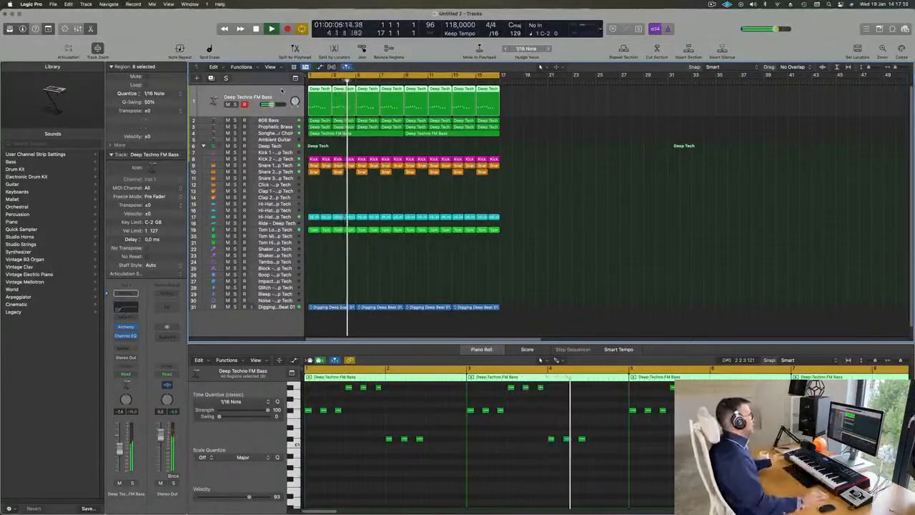
key(Return)
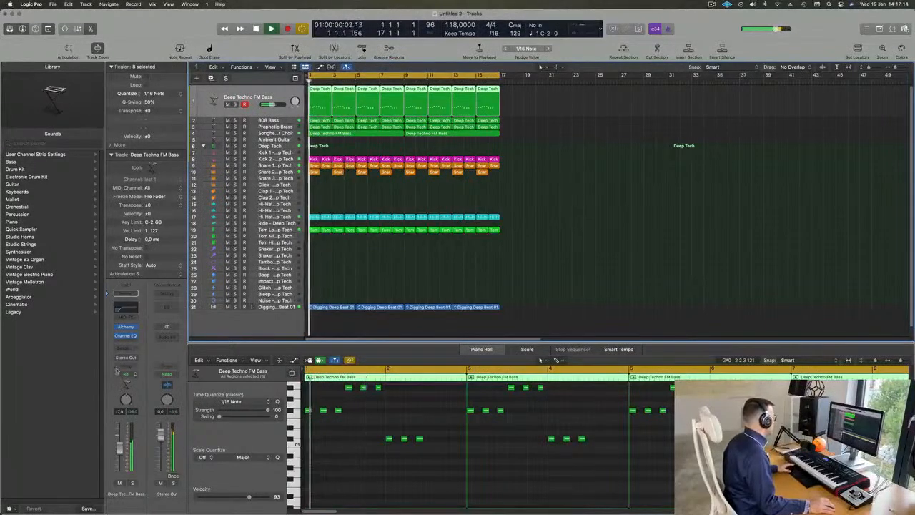
click(126, 293)
mouse_move(124, 360)
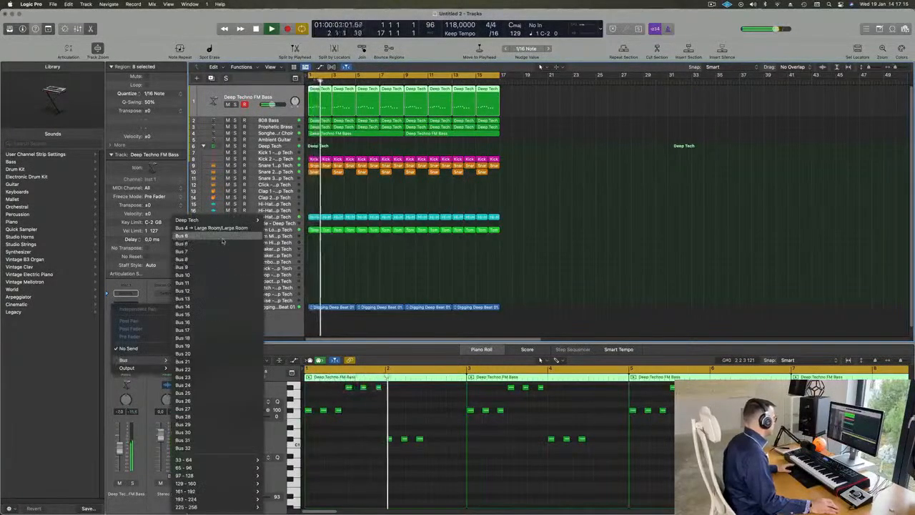
click(185, 235)
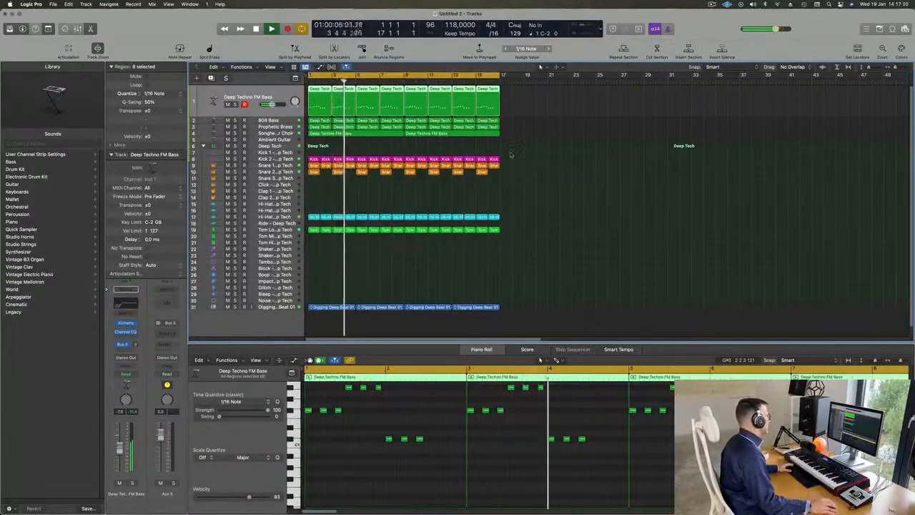
Insert a stereo ChromaVerb reverb on the Aux 5 channel and move its window clear of the mixer strips.
click(169, 332)
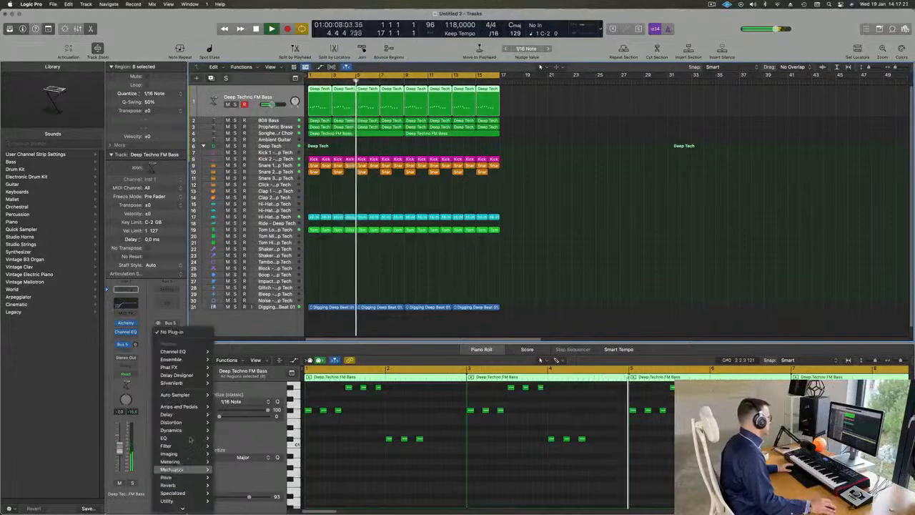
mouse_move(190, 416)
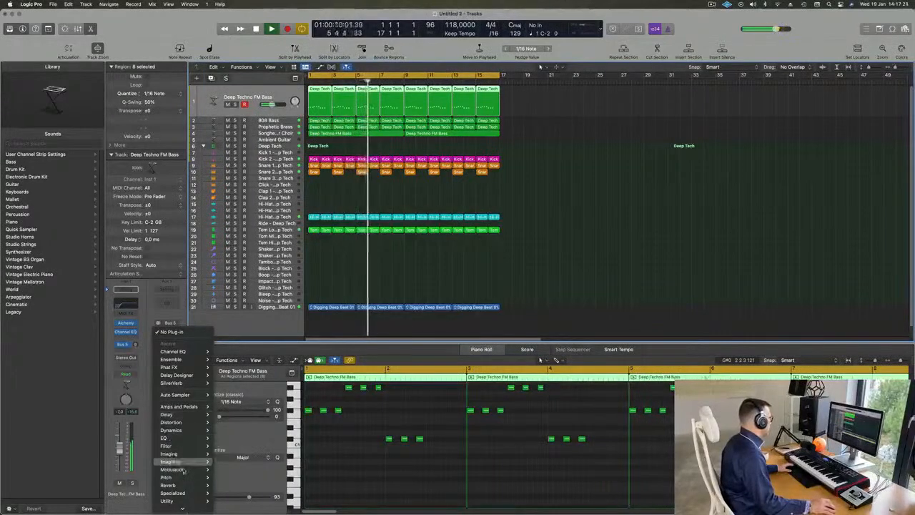
mouse_move(186, 489)
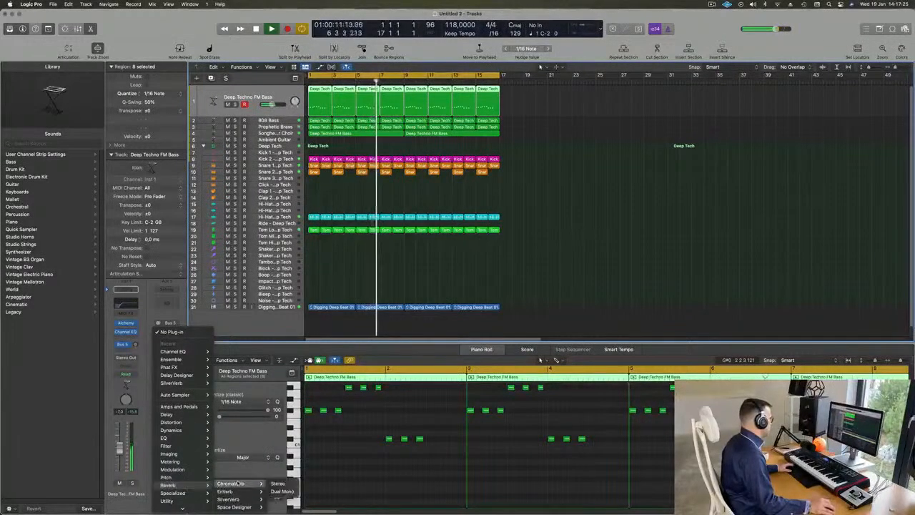
click(277, 484)
drag(552, 100, 594, 86)
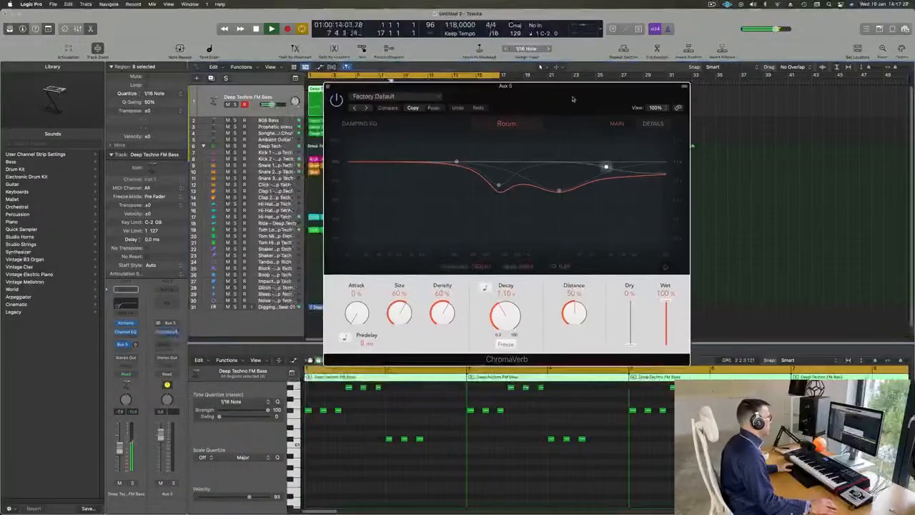
Load the Medium Ambience preset in ChromaVerb and raise the Deep Techno FM Bass track's send to Bus 5.
click(401, 96)
mouse_move(439, 275)
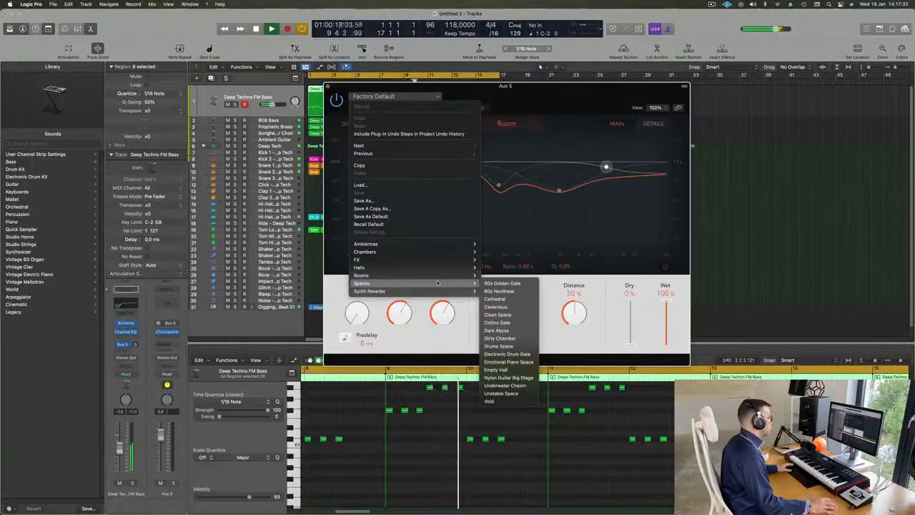
mouse_move(444, 246)
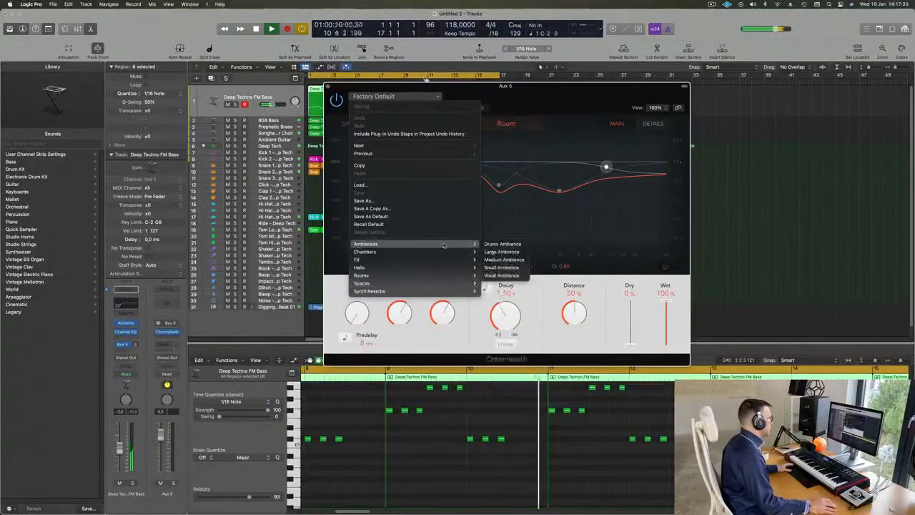
click(511, 263)
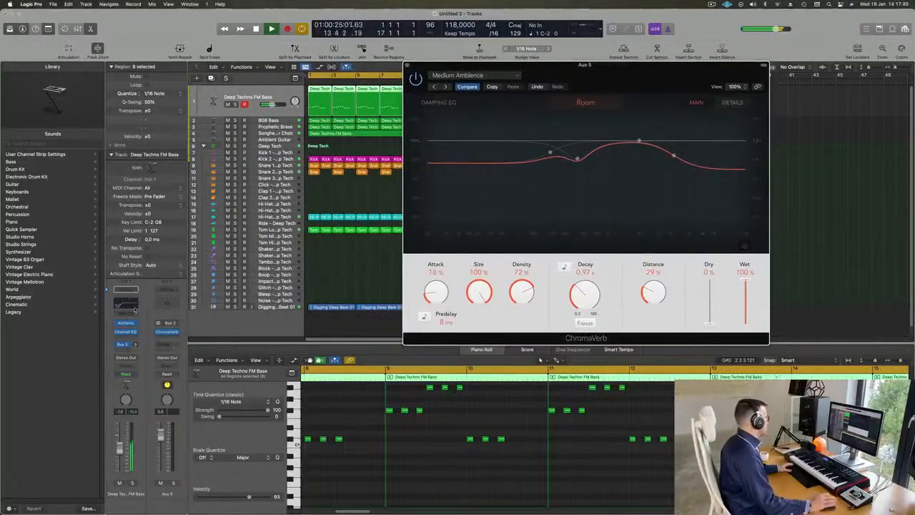
drag(135, 345, 136, 346)
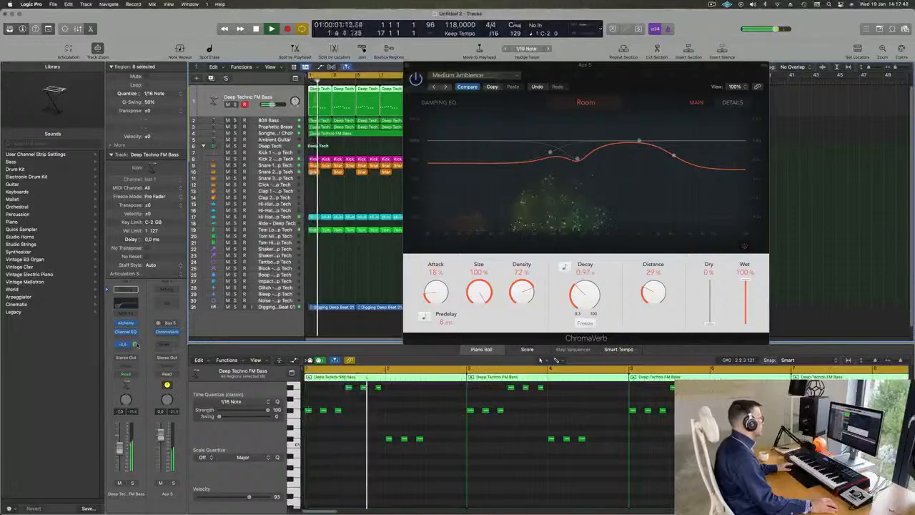
Audition the Vocal Ambience and Dirty Chamber presets, settle on Guitar Chamber and adjust the bass track's Bus 5 send level.
click(445, 86)
click(446, 86)
drag(595, 80, 556, 105)
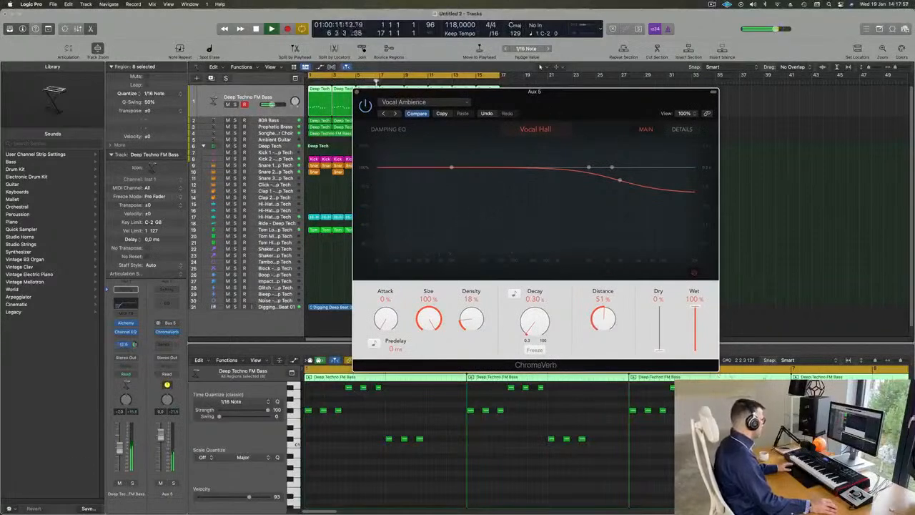
drag(135, 344, 136, 345)
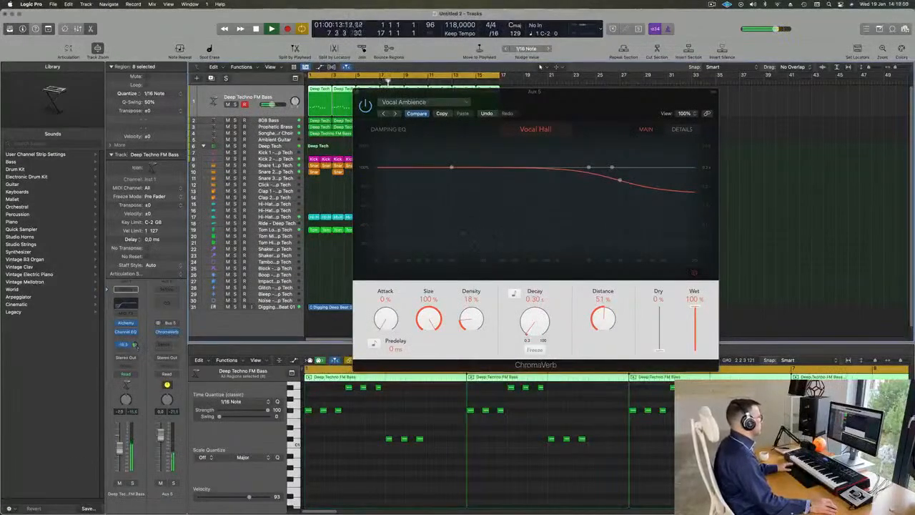
click(395, 114)
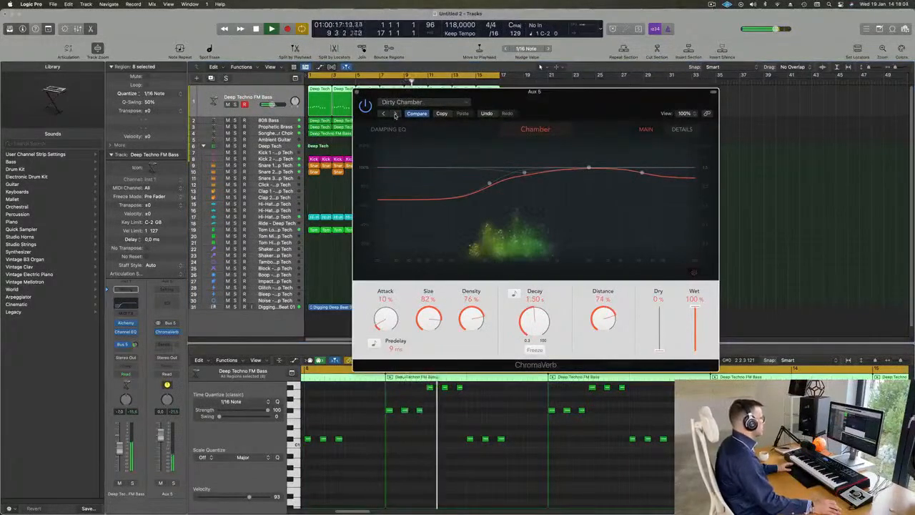
click(395, 113)
click(395, 114)
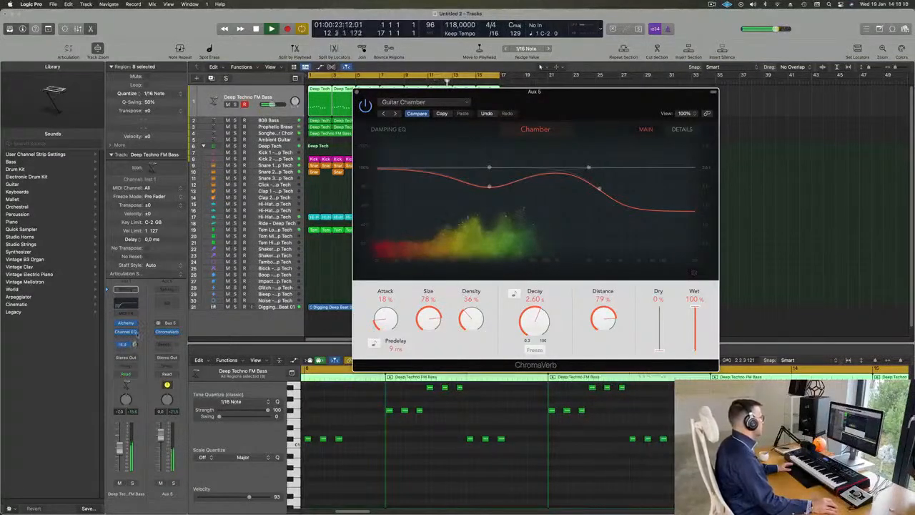
click(136, 345)
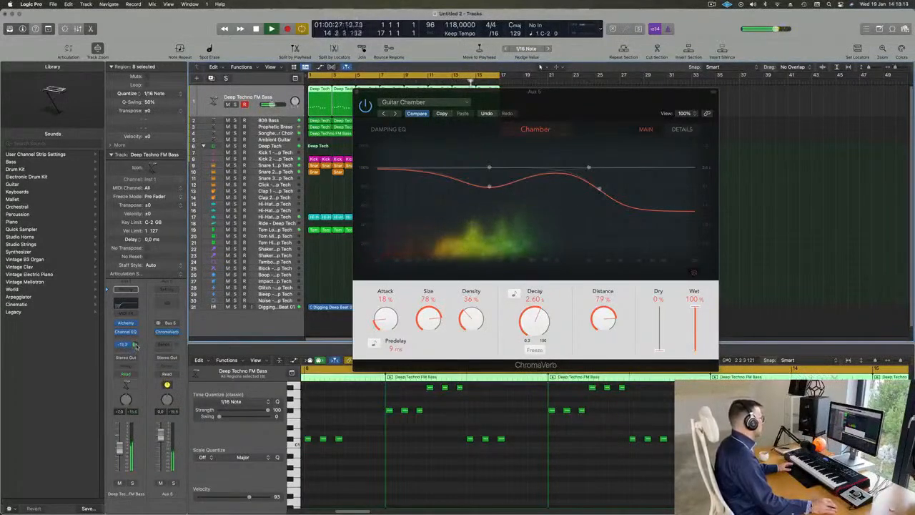
Set the reverb's attack to 0%, size to 79%, density to 60% and decay to 2.90 s, and close ChromaVerb.
drag(395, 326, 392, 389)
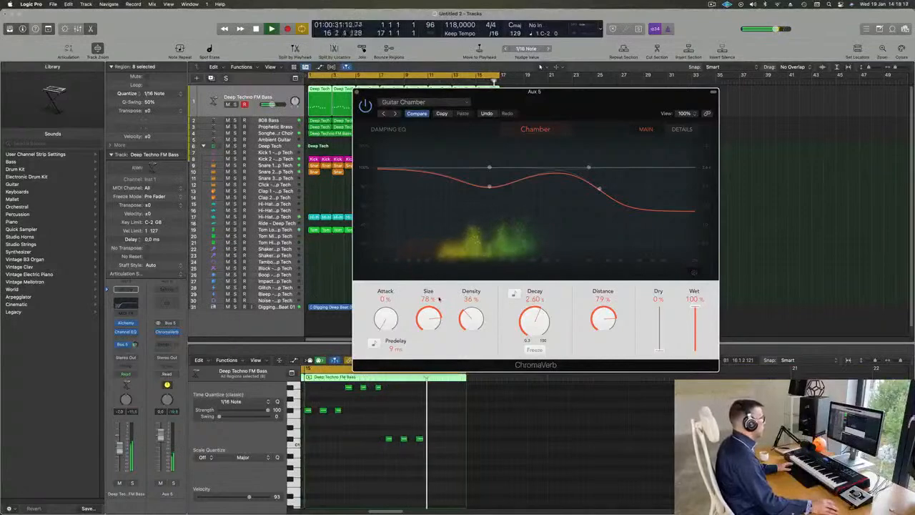
drag(483, 316, 480, 282)
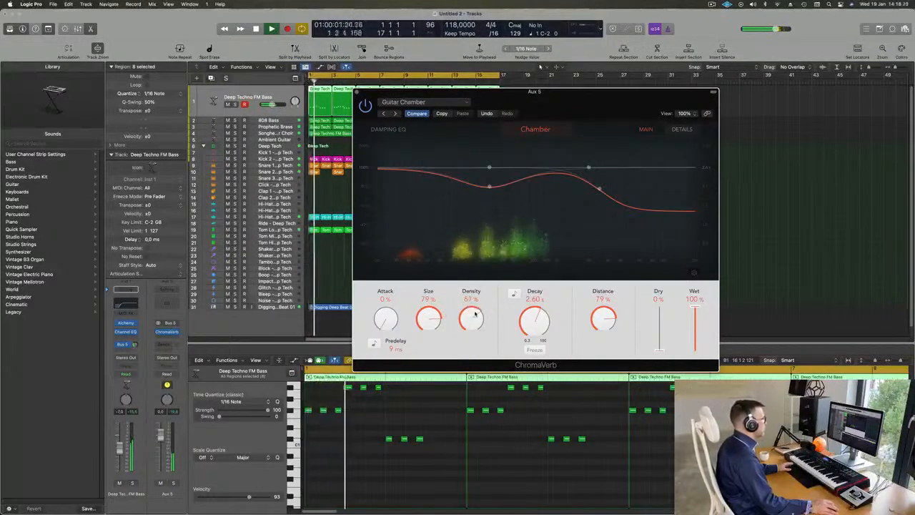
drag(474, 316, 531, 318)
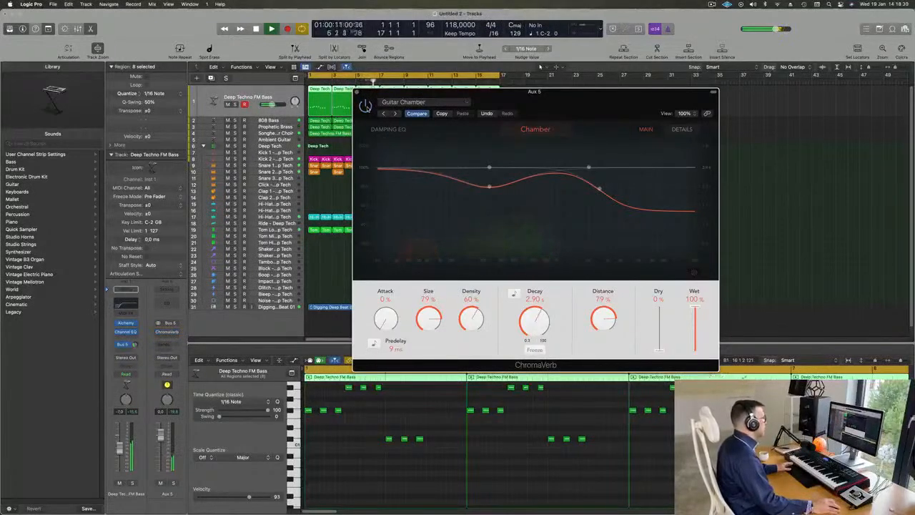
drag(552, 100, 557, 100)
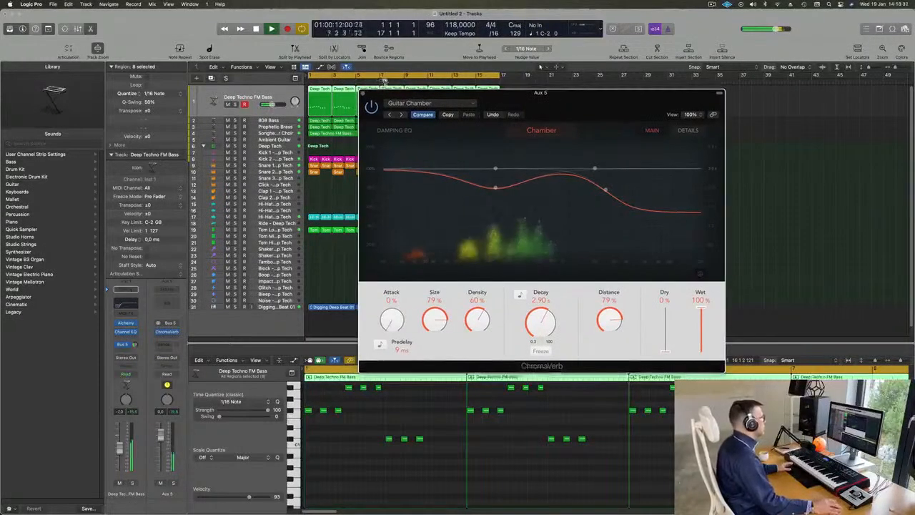
click(362, 93)
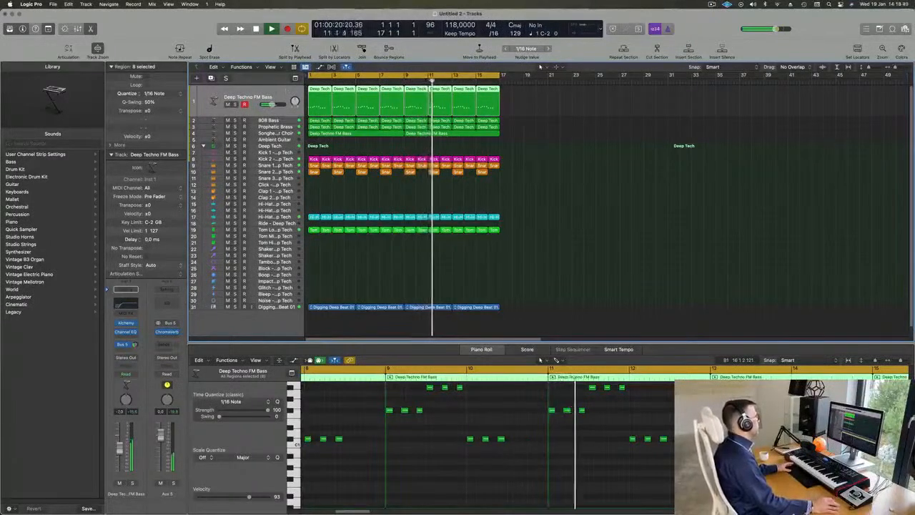
Select the 808 Bass track, restart playback from the beginning and insert a Compressor after its Alchemy instrument.
key(Down)
key(Return)
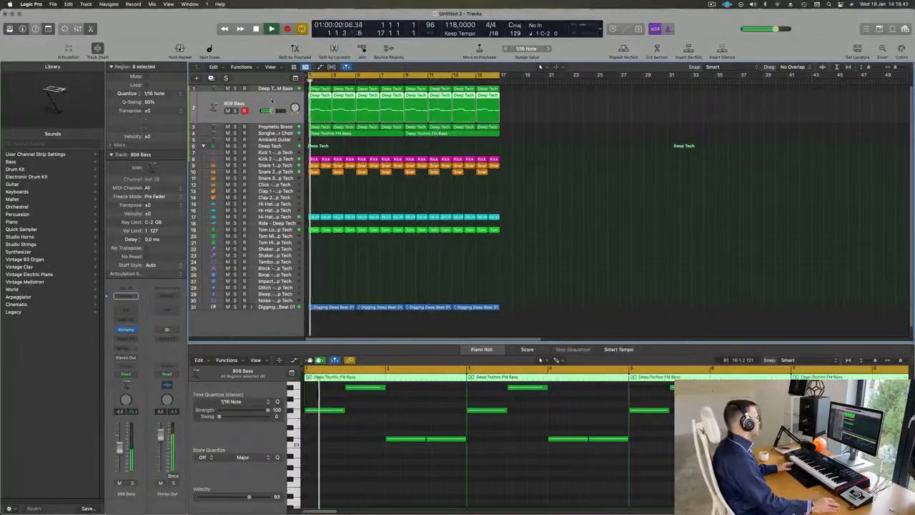
click(132, 339)
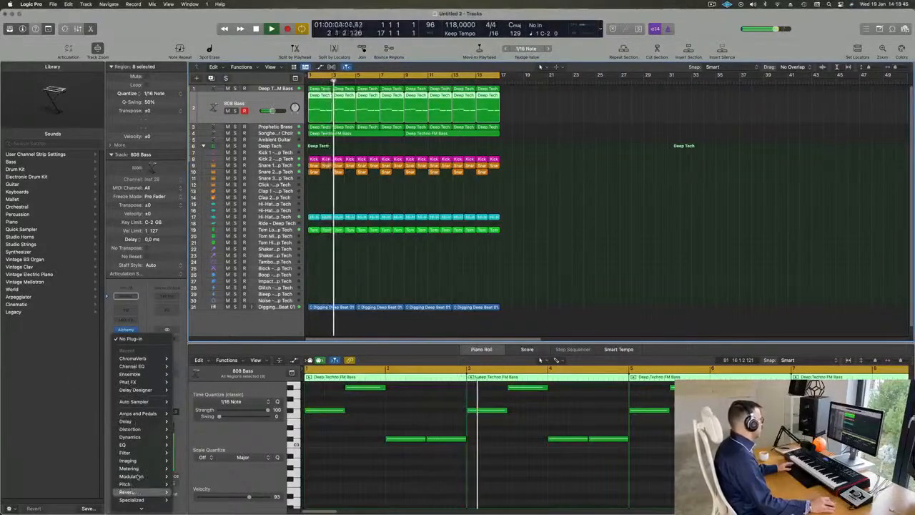
mouse_move(134, 375)
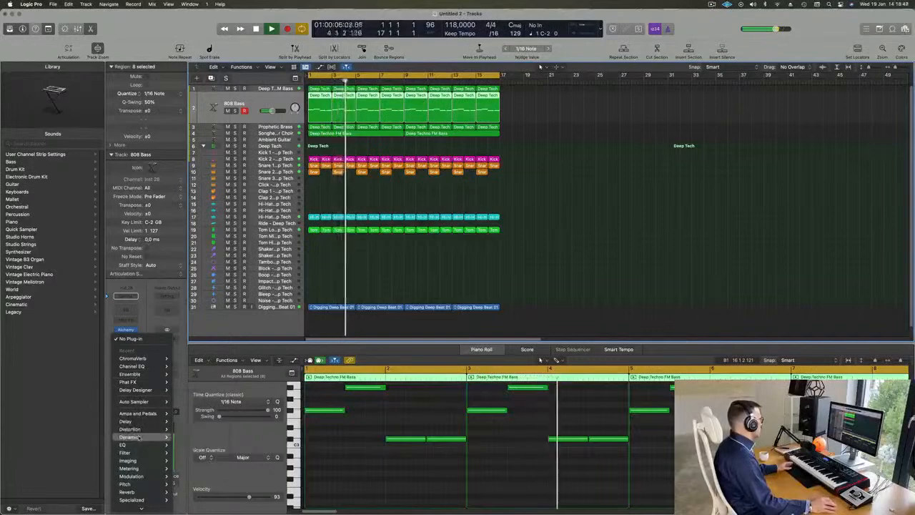
mouse_move(131, 437)
mouse_move(208, 445)
click(237, 445)
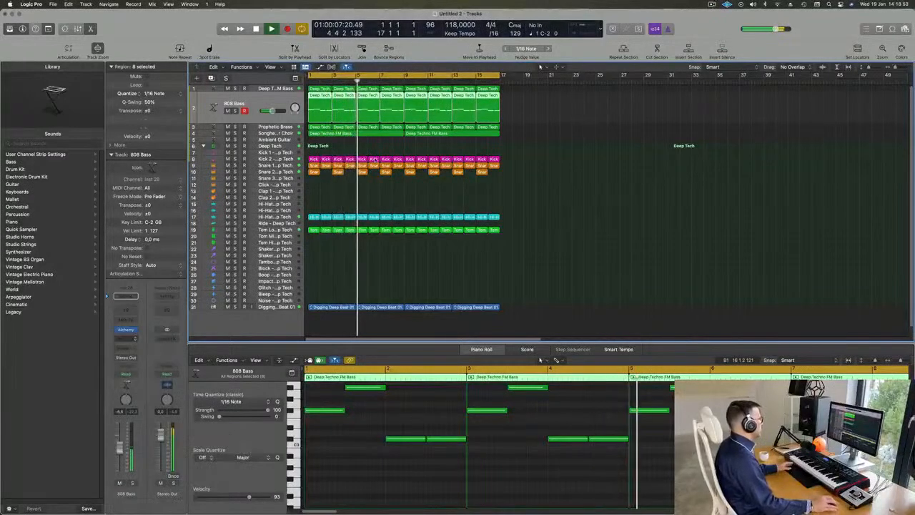
drag(512, 107, 576, 106)
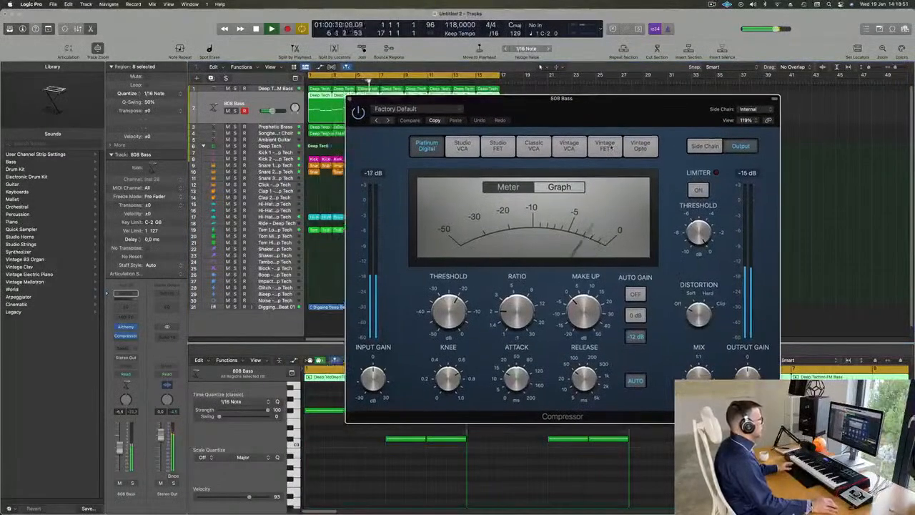
Try Kick 1 as the compressor's side-chain source and switch it to Kick 2 - Deep Tech (Inst 3).
click(748, 108)
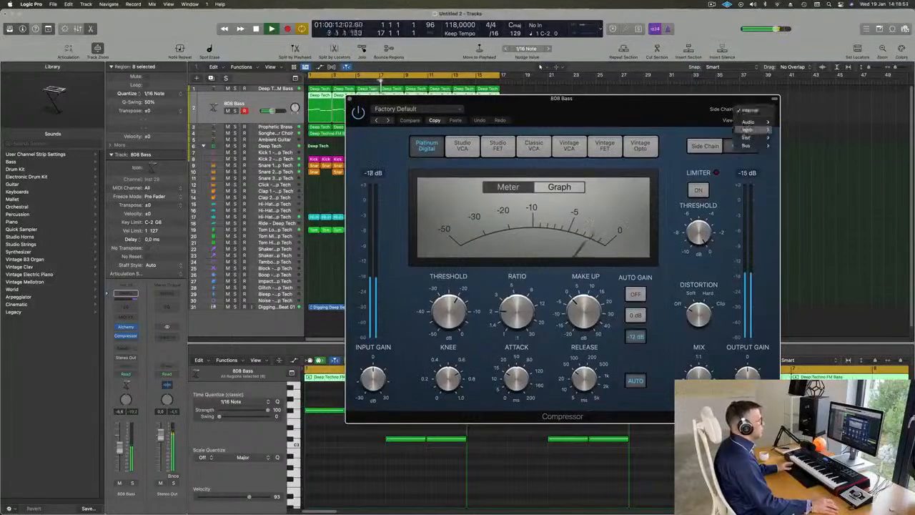
mouse_move(747, 137)
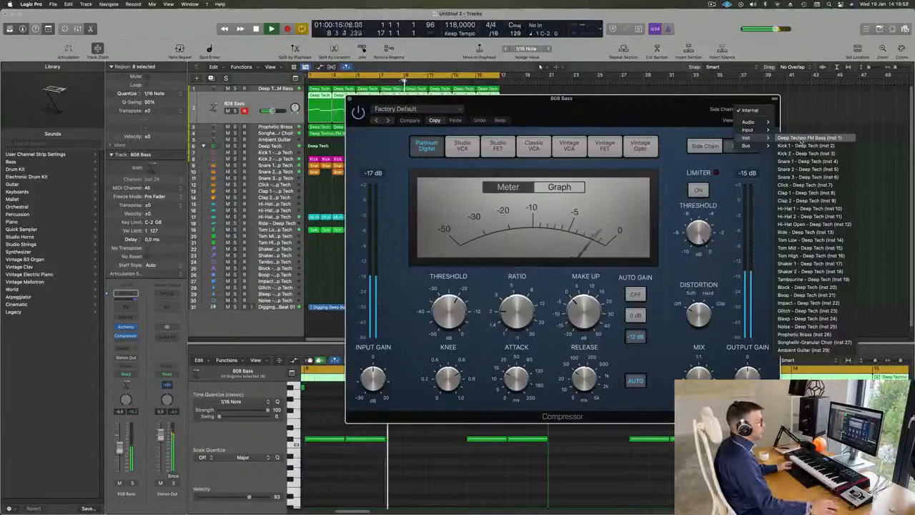
click(803, 146)
drag(654, 105, 634, 120)
click(731, 123)
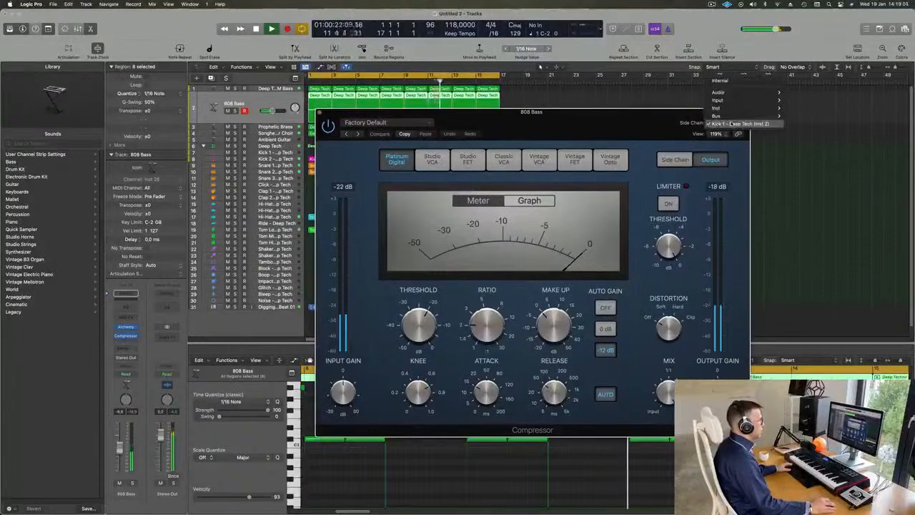
mouse_move(738, 110)
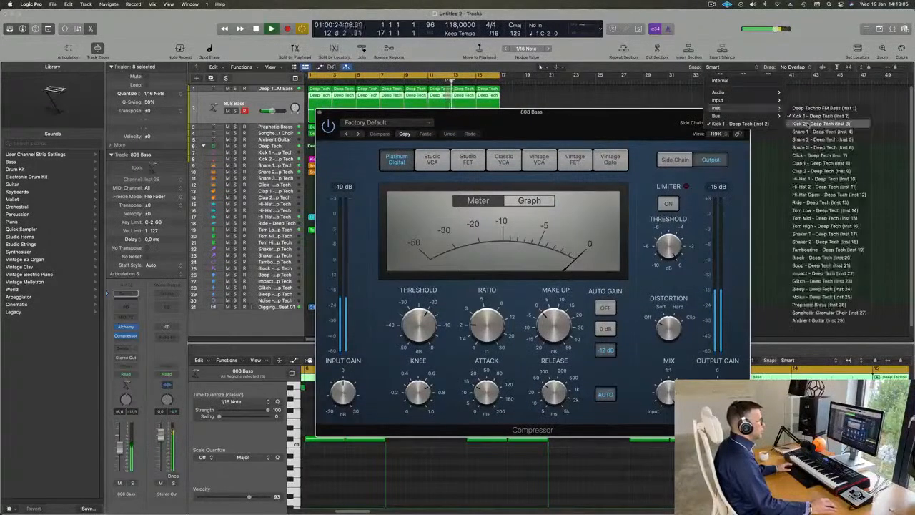
drag(622, 119, 673, 112)
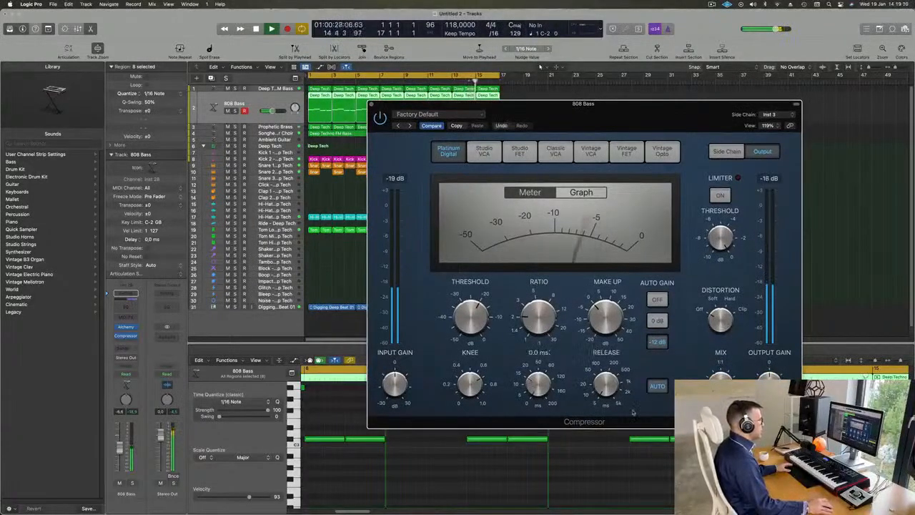
Set the compressor's ratio to 4.2:1 and its threshold to -11.0 dB, and close its window.
drag(540, 307, 541, 288)
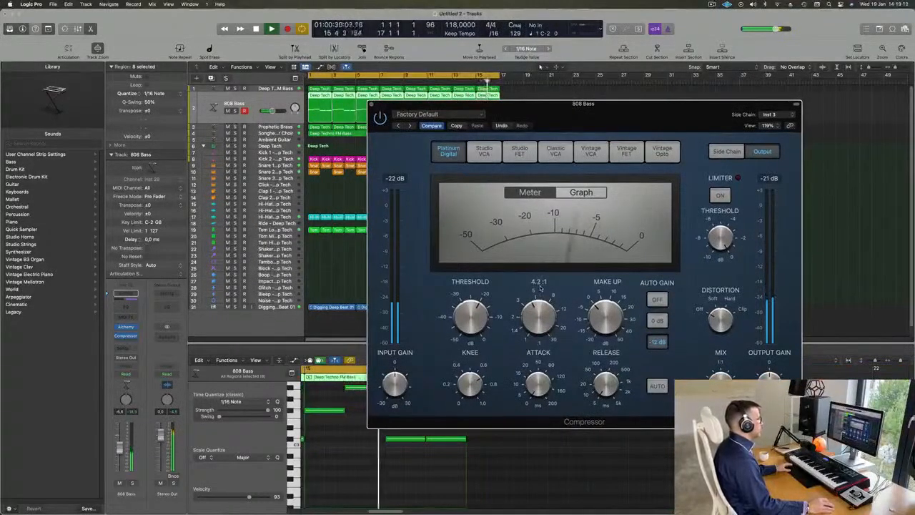
drag(474, 317, 477, 293)
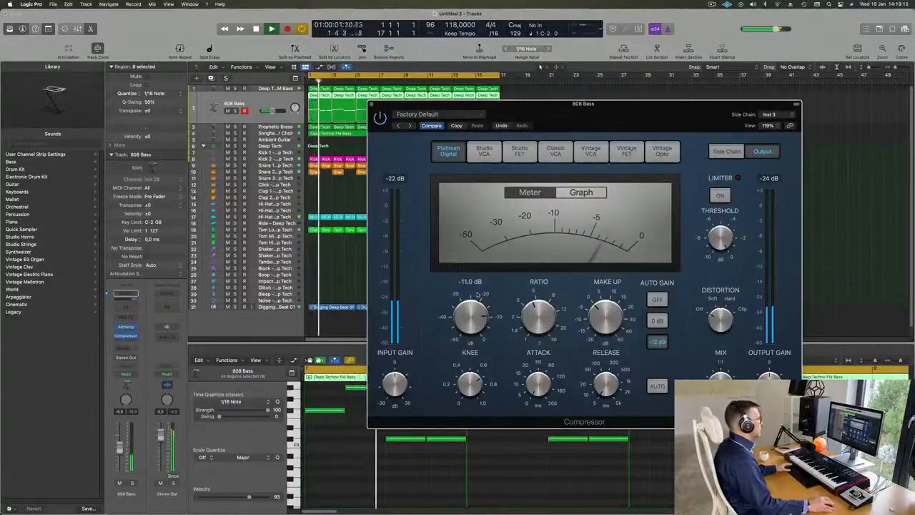
click(371, 104)
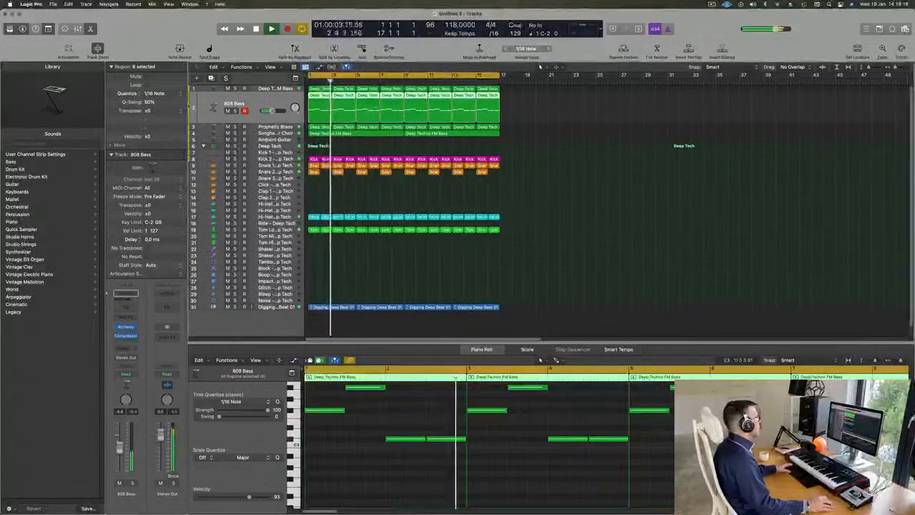
Solo the 808 Bass, check its Alchemy window, compare the compressor bypassed and active, and set its threshold to -13.5 dB.
key(s)
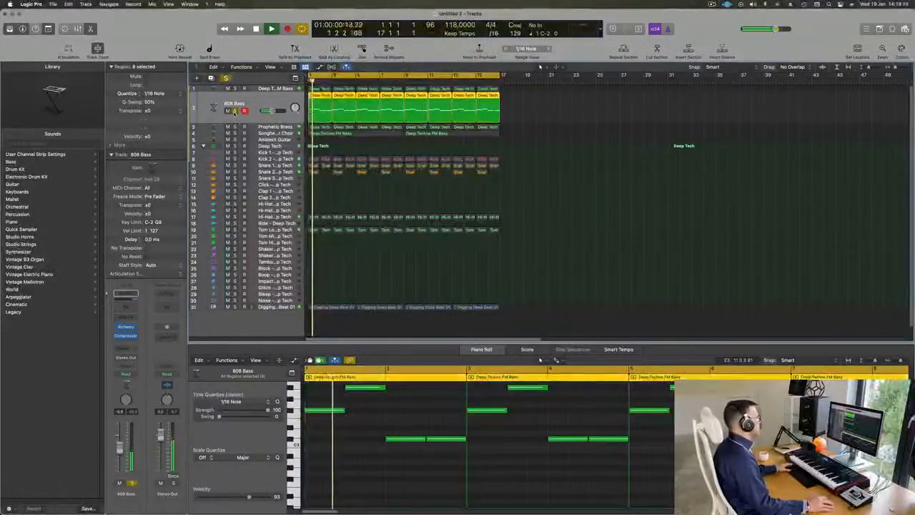
click(126, 328)
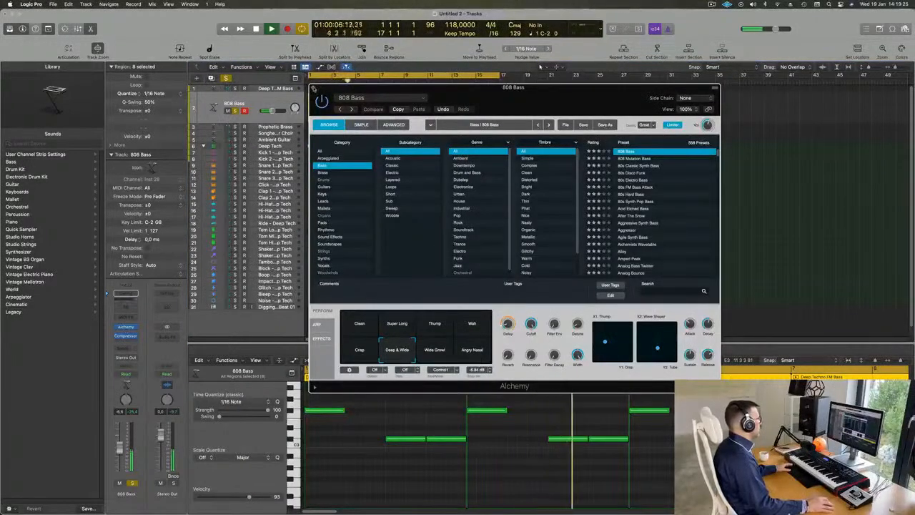
click(313, 88)
click(126, 337)
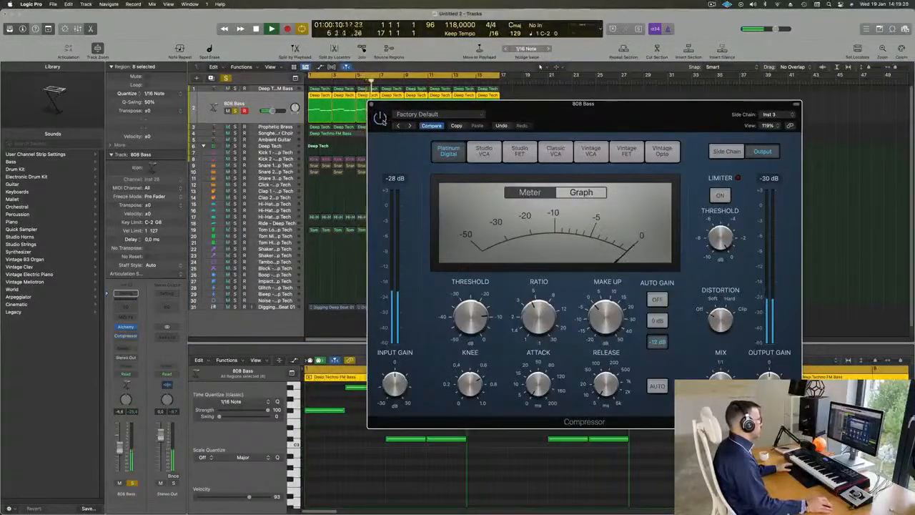
key(space)
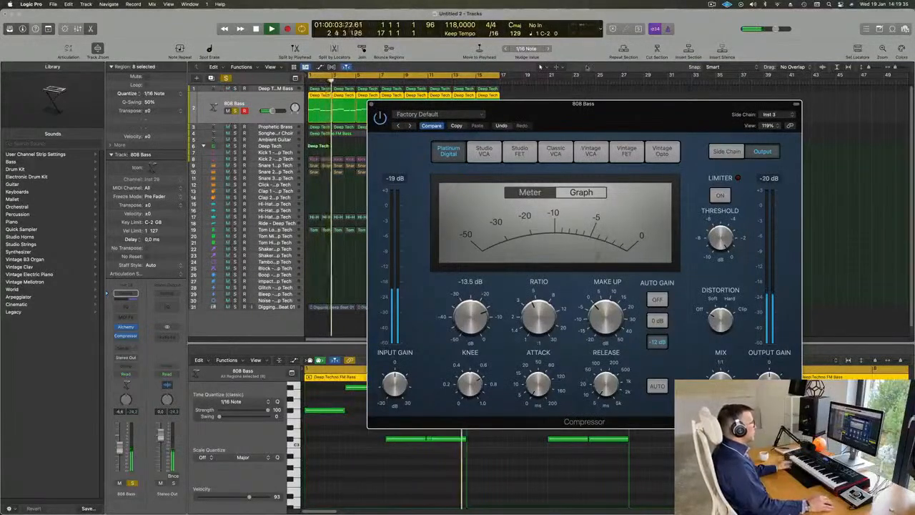
drag(423, 110, 399, 114)
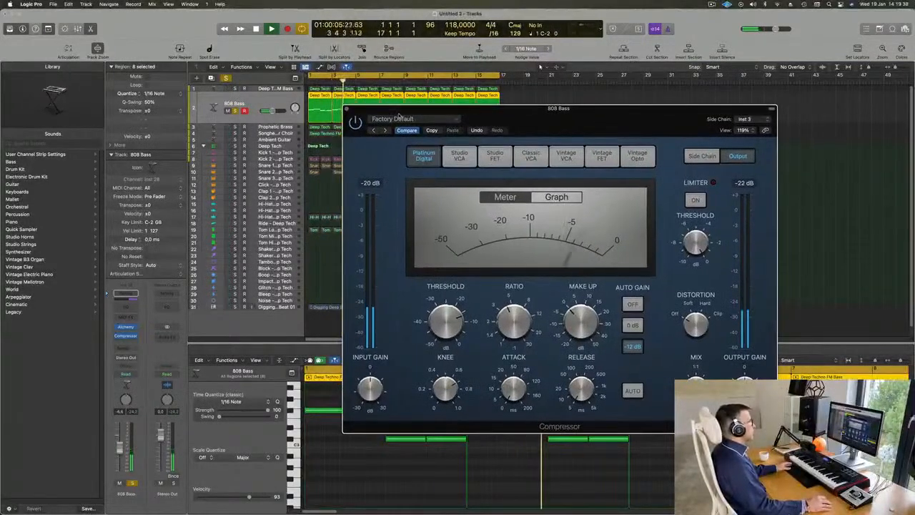
click(347, 109)
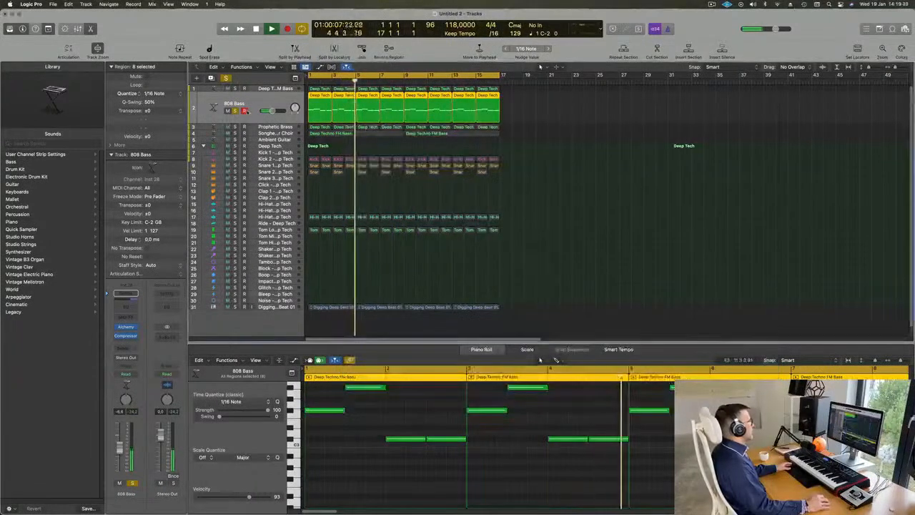
Unsolo the 808 Bass, compare the mix with it muted and unmuted, and restart playback.
key(space)
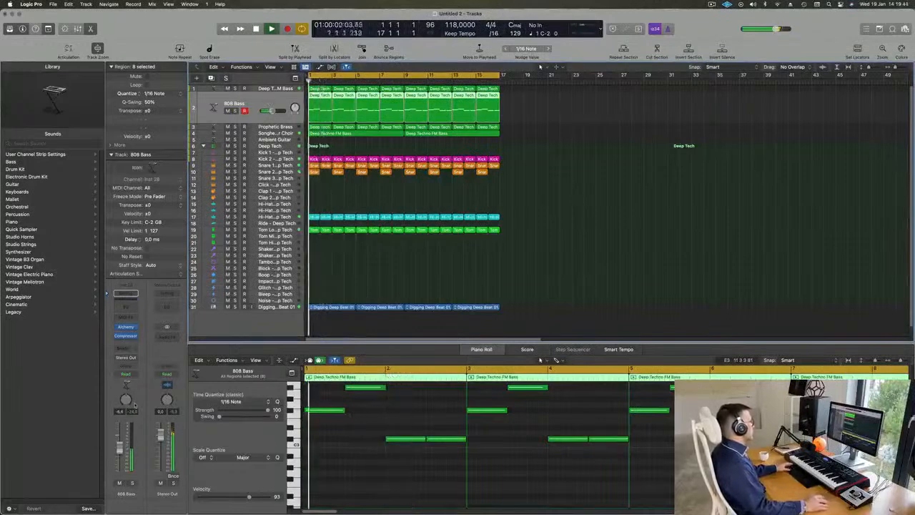
click(119, 484)
click(120, 483)
key(space)
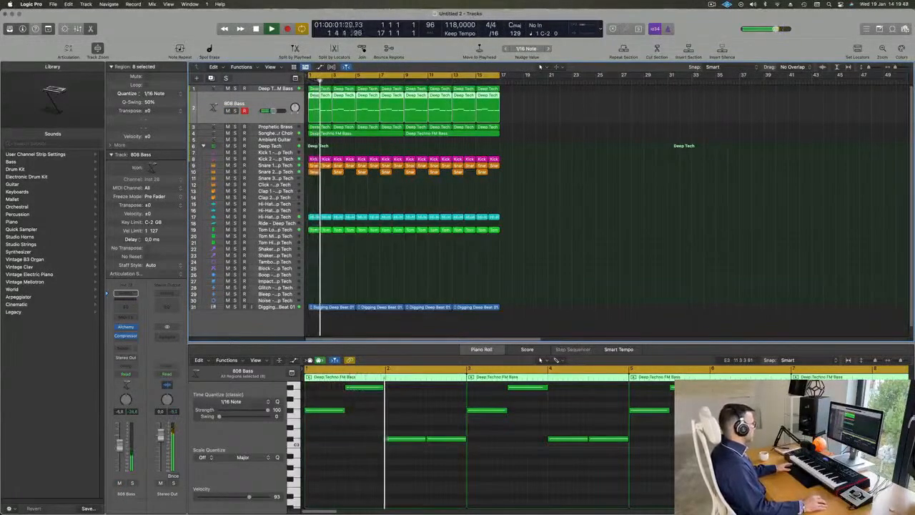
Duplicate the 808 Bass track, copy its eight regions onto the duplicate, and play the mix with the original muted.
key(Return)
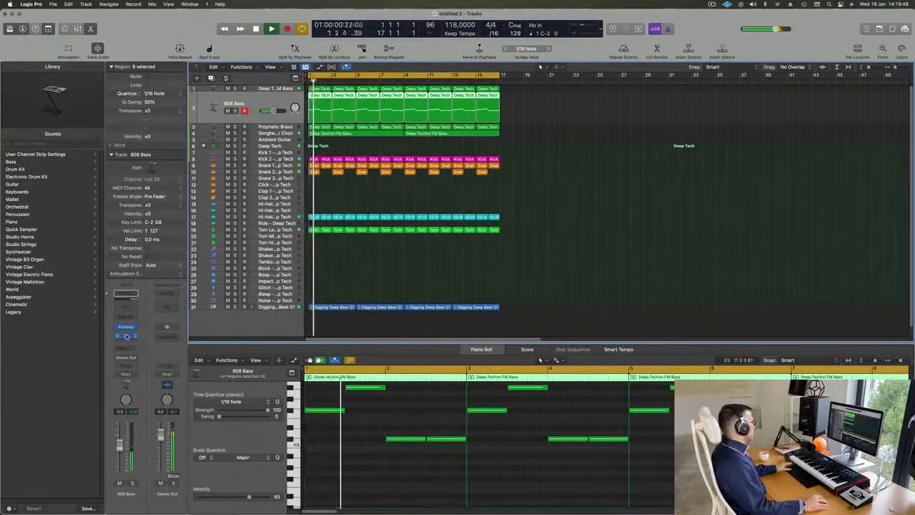
key(Return)
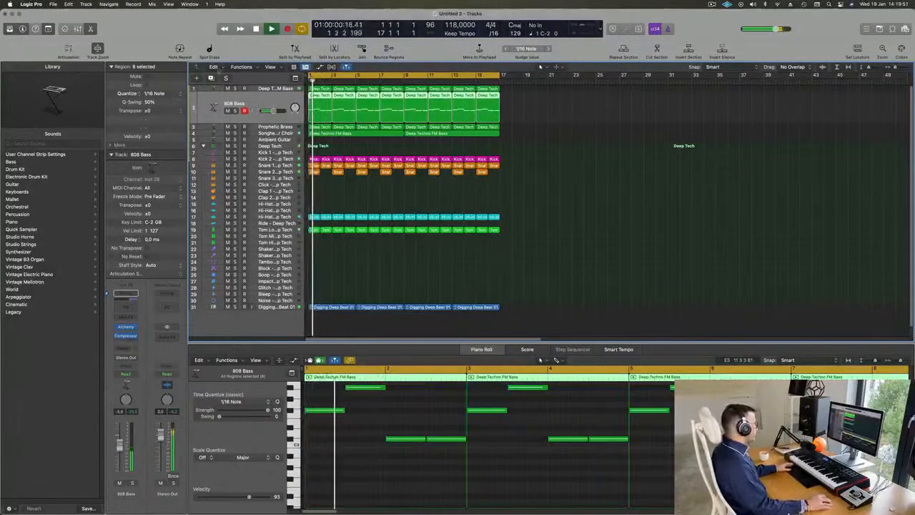
key(super+d)
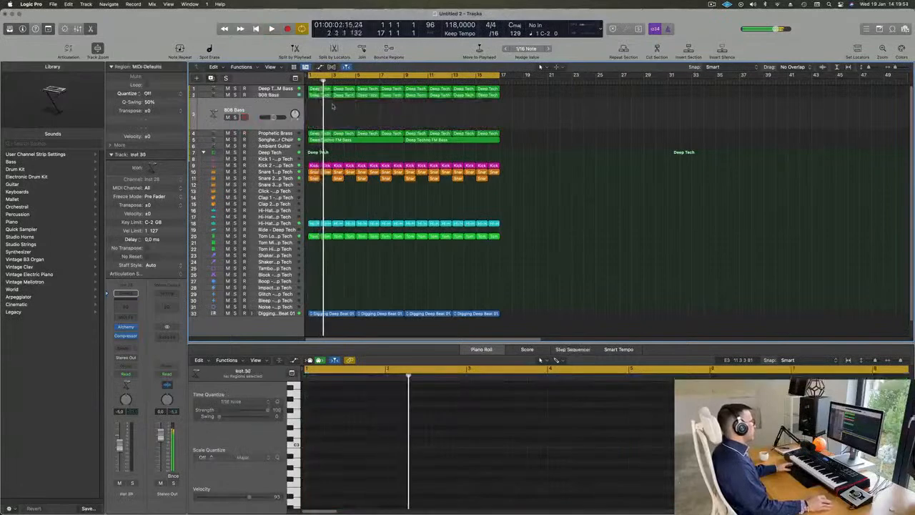
drag(498, 109, 316, 111)
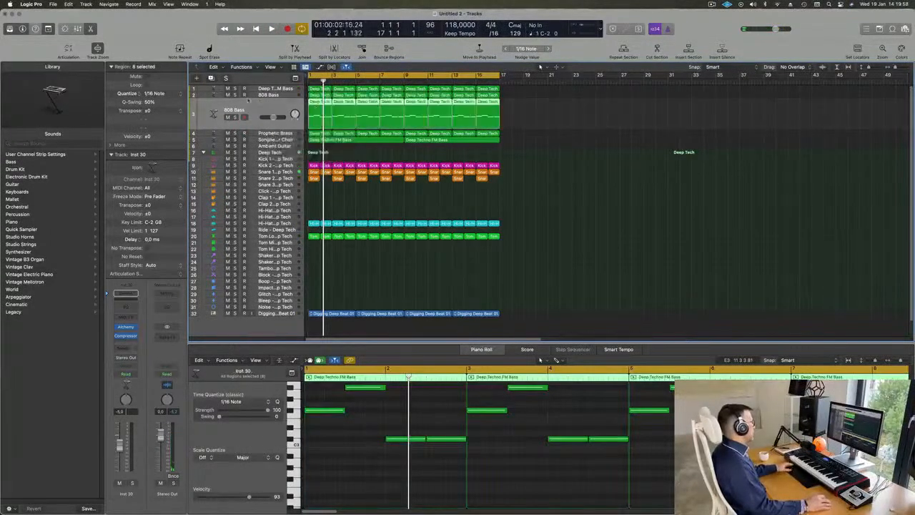
click(227, 95)
key(space)
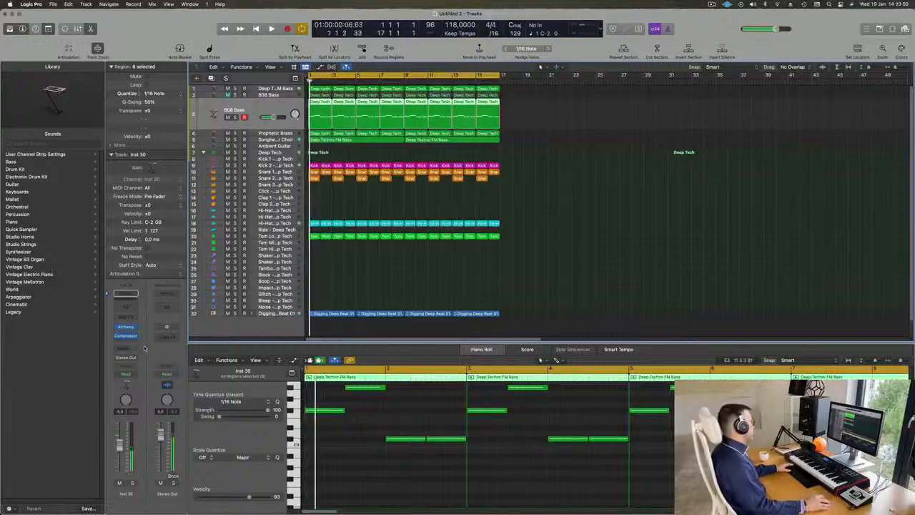
Search Alchemy's bass presets on the duplicate track for "ree", load Roaring Reese, and lower the track volume to about -13.8 dB.
click(126, 328)
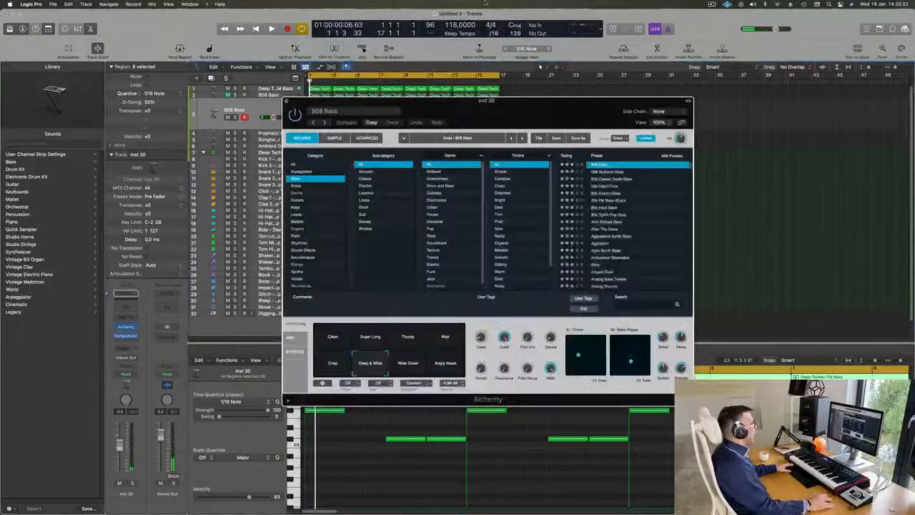
drag(593, 108, 572, 100)
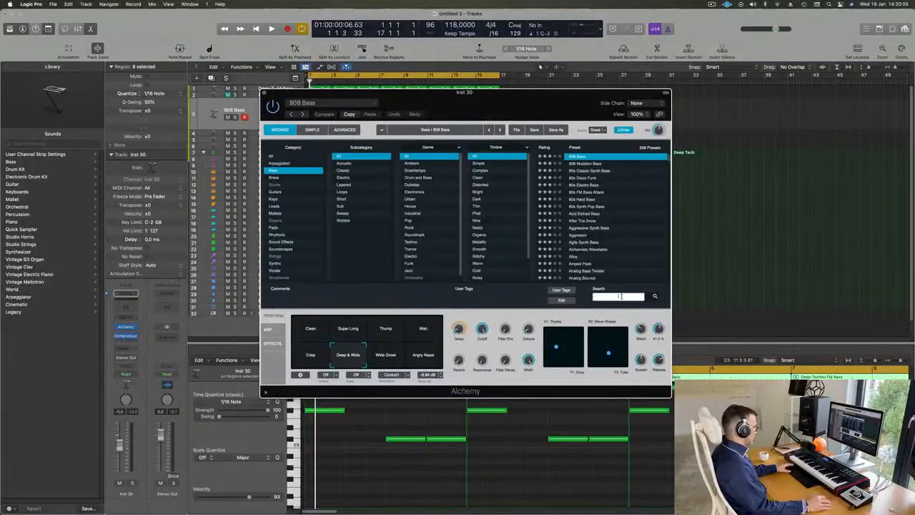
text(ree)
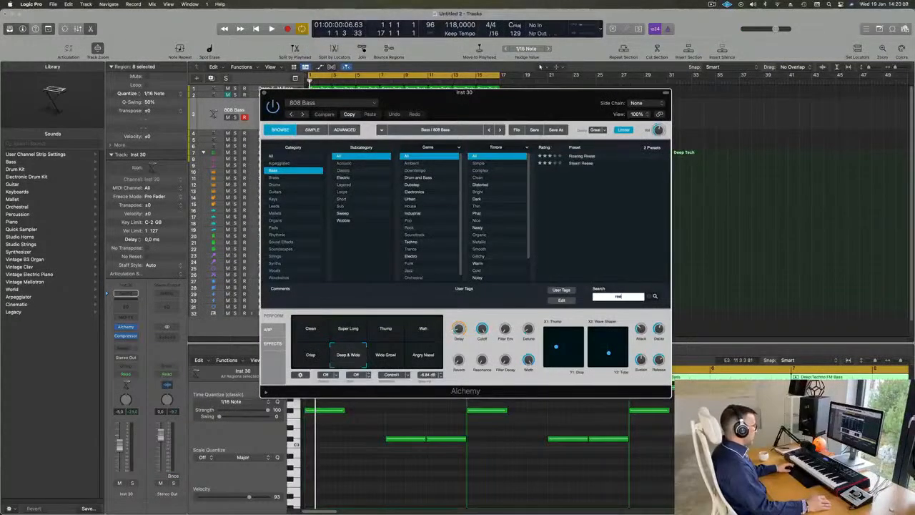
click(579, 156)
drag(515, 92, 672, 151)
key(space)
drag(273, 118, 269, 117)
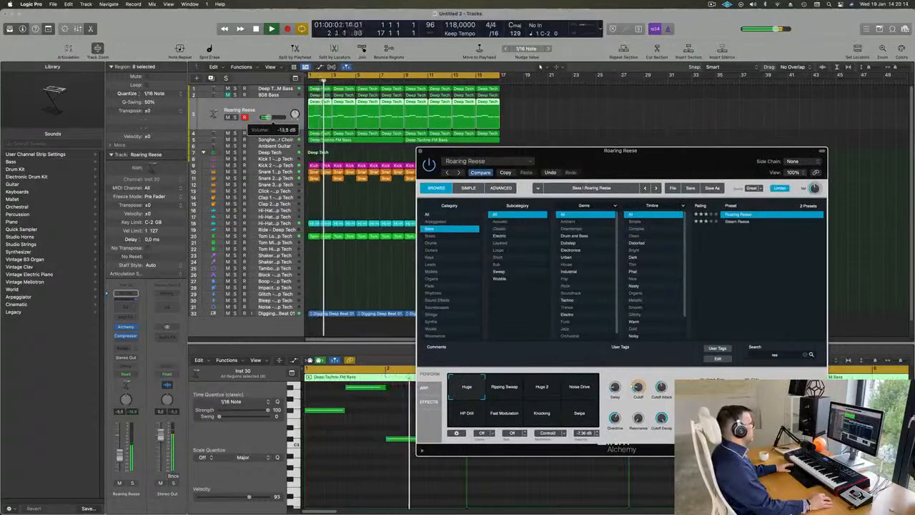
Audition the Roaring Reese performance variations, from Ripping Sweep to Swipe, during playback and settle on Knocking.
key(space)
drag(686, 161, 693, 87)
key(space)
click(511, 316)
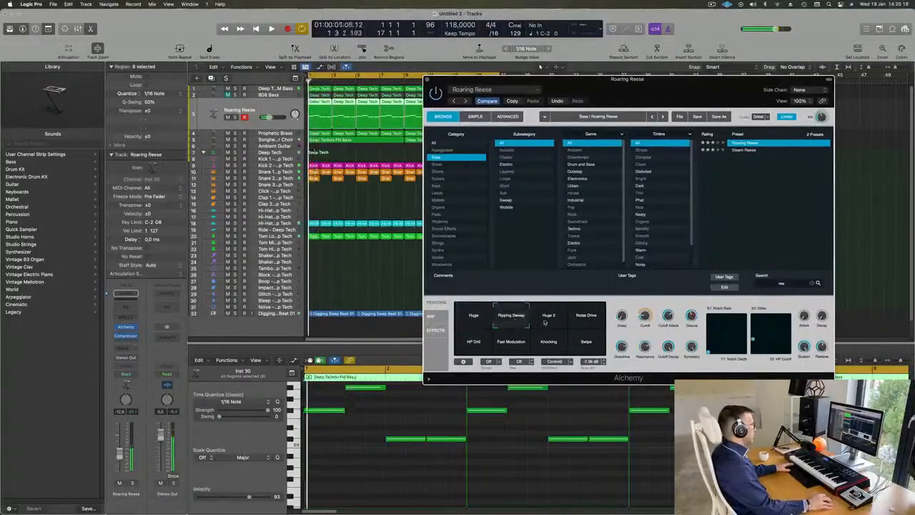
click(549, 318)
key(space)
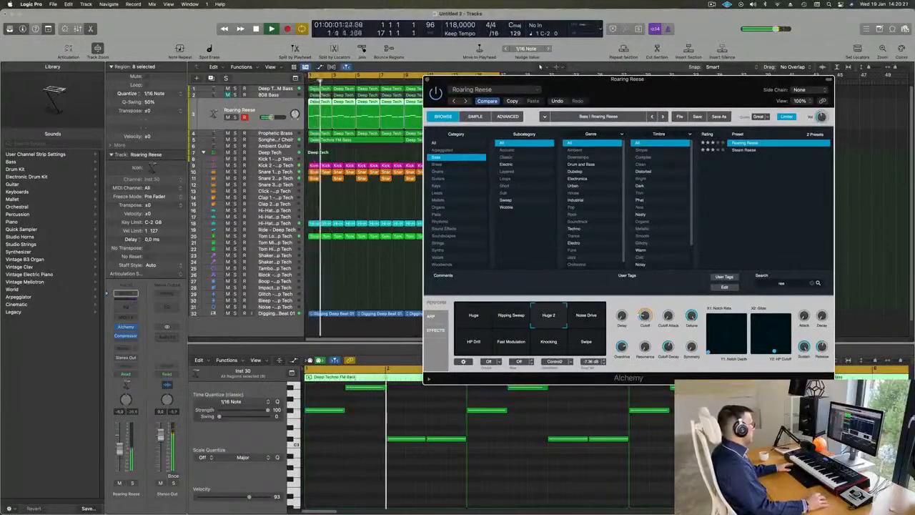
click(593, 321)
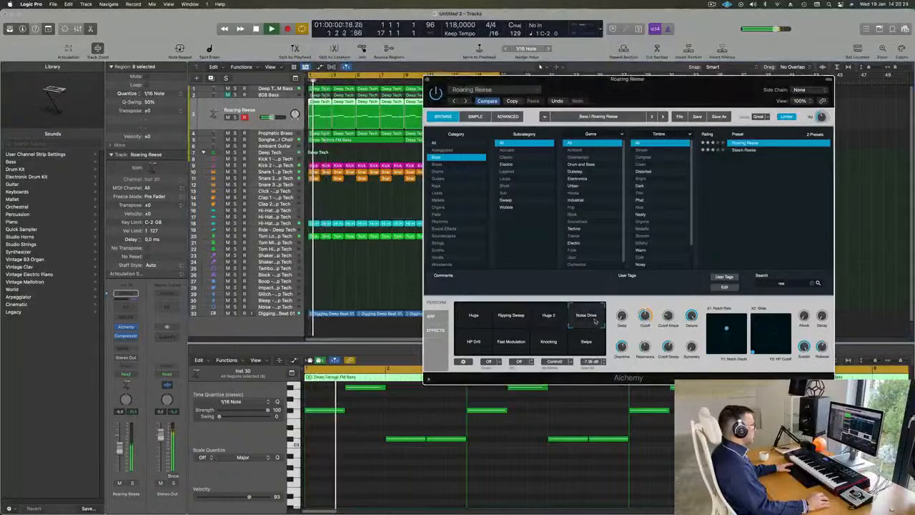
click(477, 345)
click(512, 344)
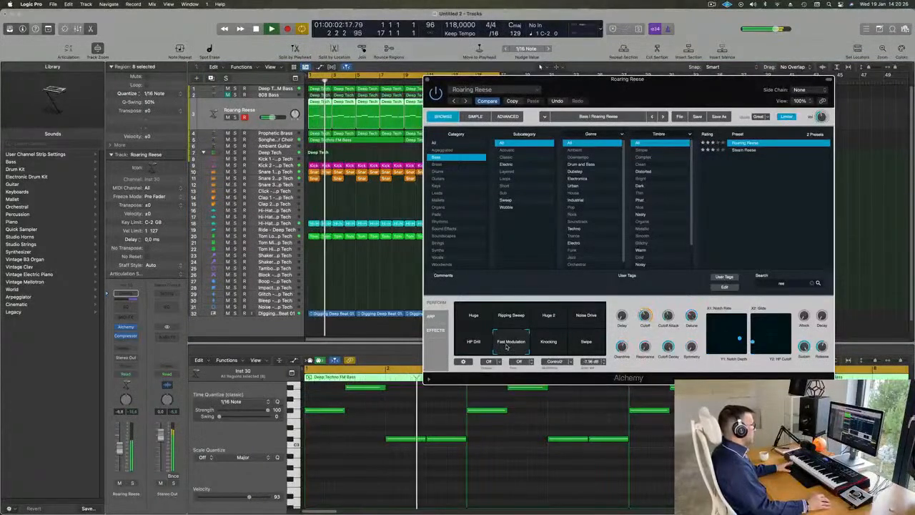
click(549, 346)
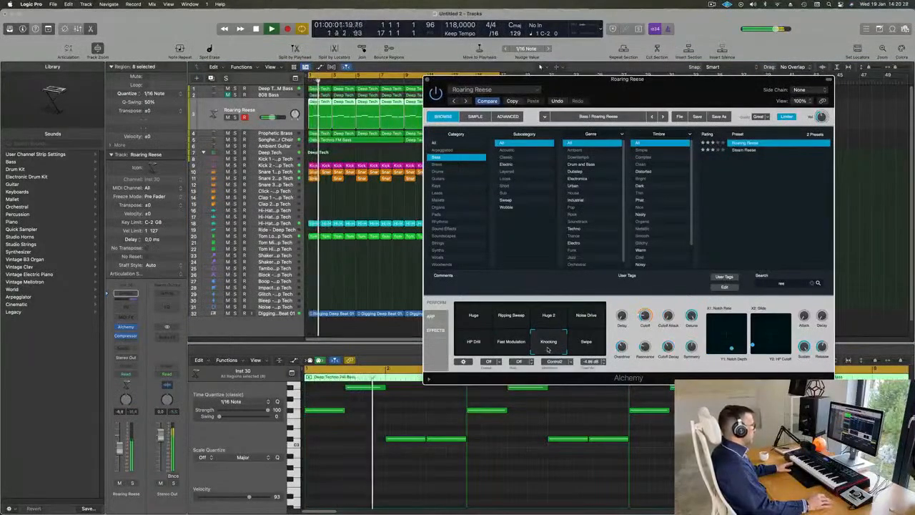
click(583, 347)
click(552, 348)
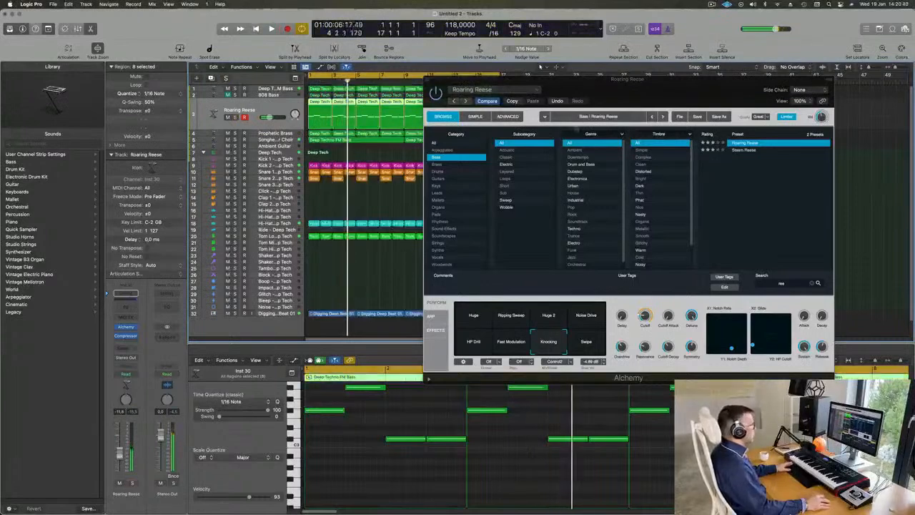
Close the Alchemy window and compare the Roaring Reese track soloed and within the full mix.
drag(665, 89, 621, 141)
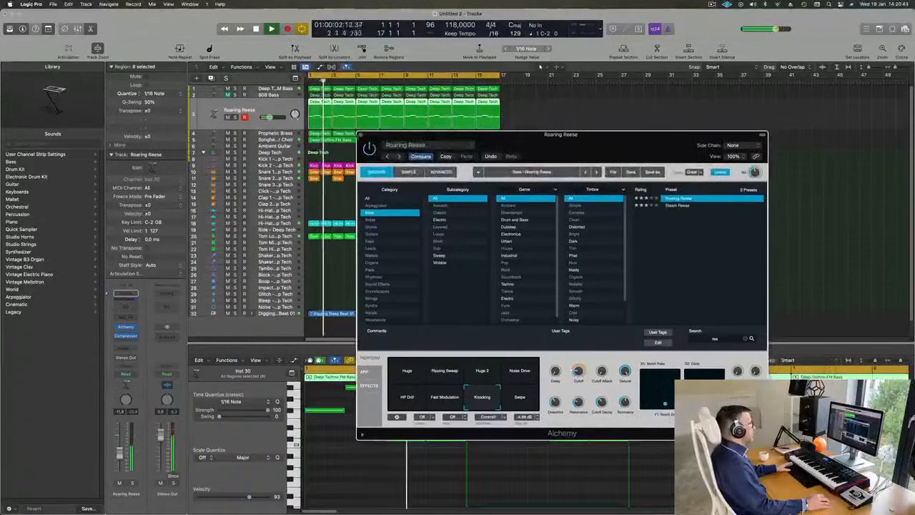
click(596, 251)
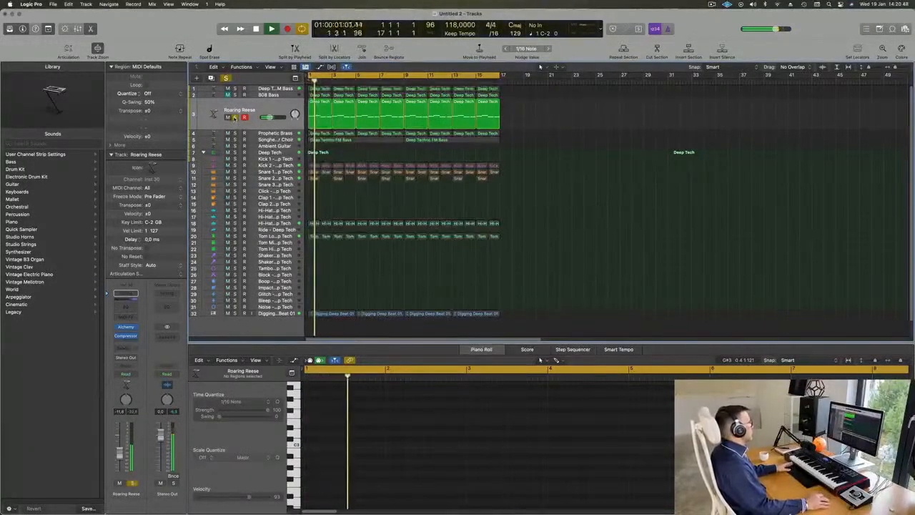
key(space)
click(271, 114)
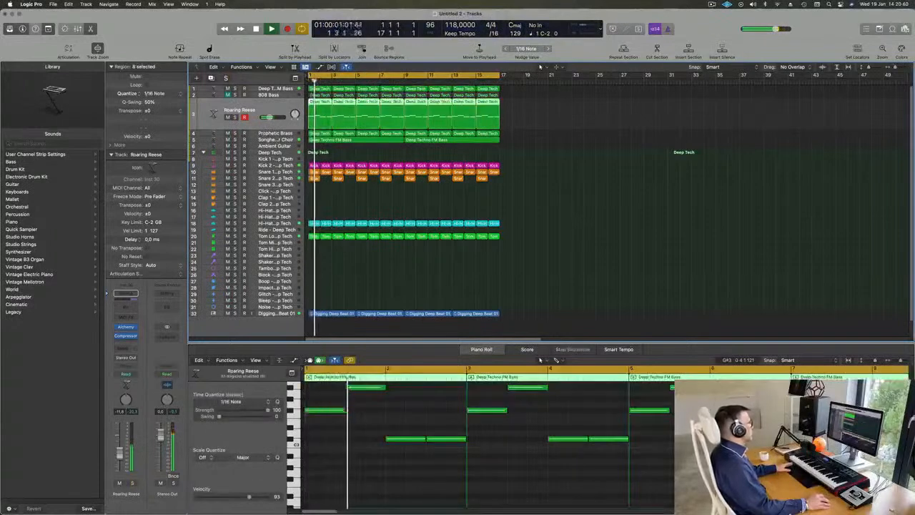
click(409, 156)
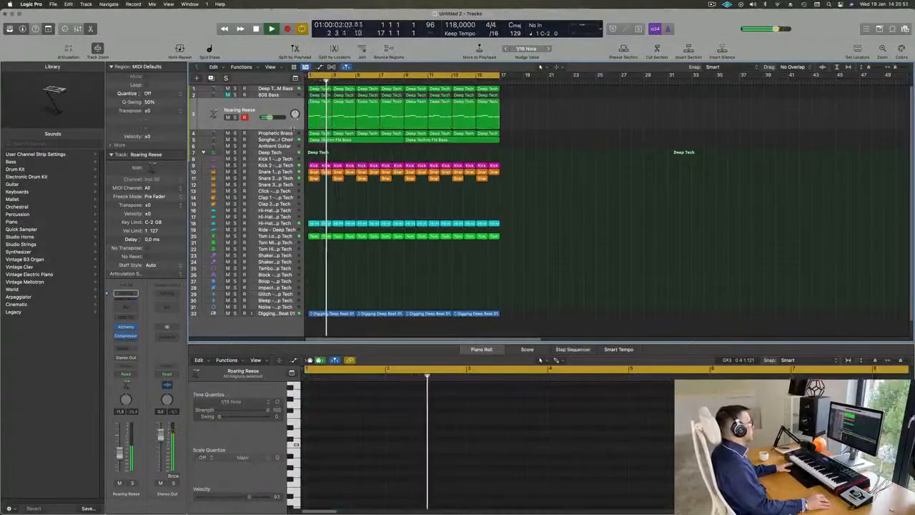
Listen to the mix while going through the Prophetic Brass, 808 Bass, Roaring Reese and Songhellir-Granular Choir tracks.
click(271, 134)
key(space)
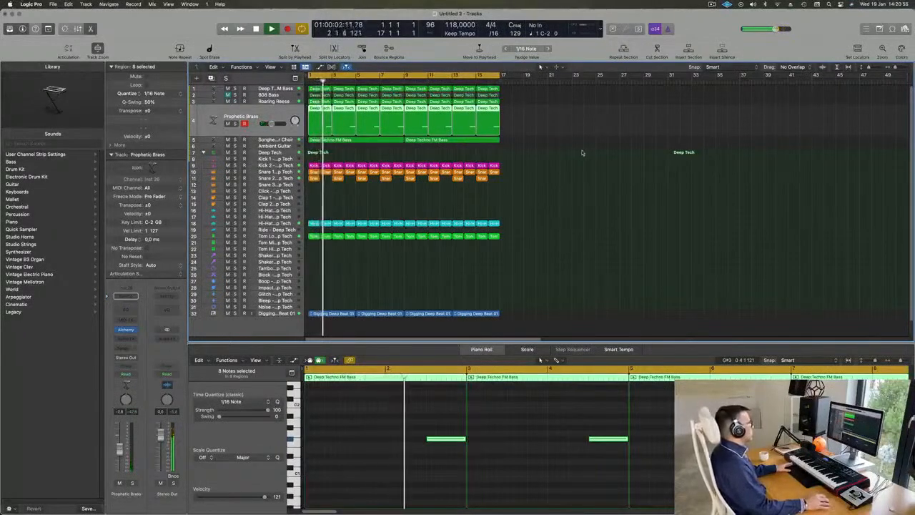
key(space)
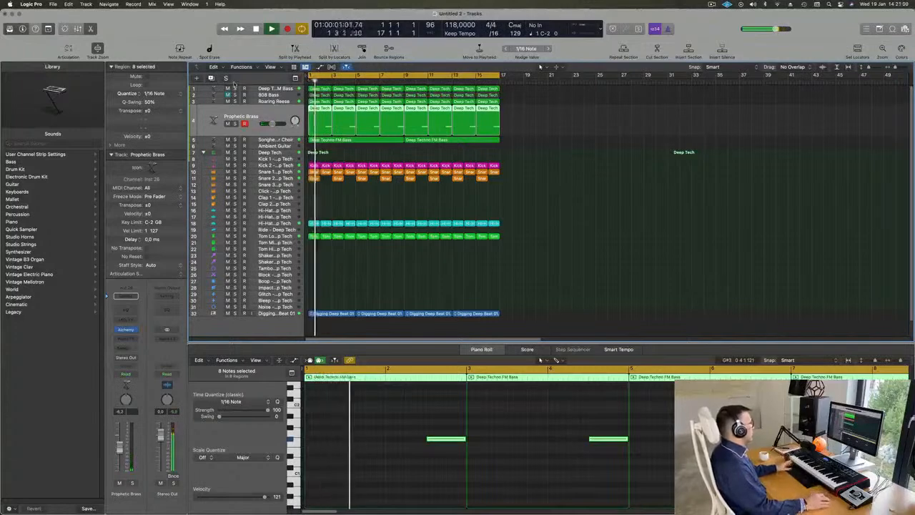
click(289, 96)
key(Return)
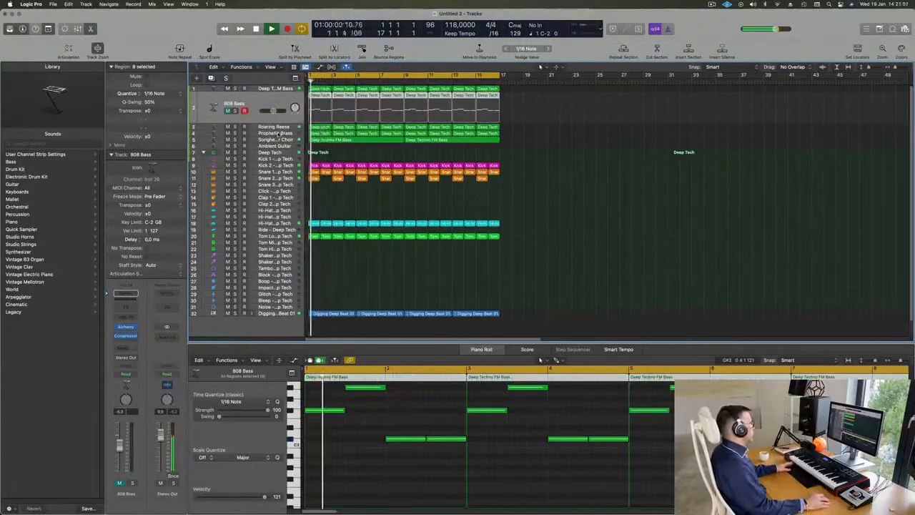
click(276, 135)
key(Up)
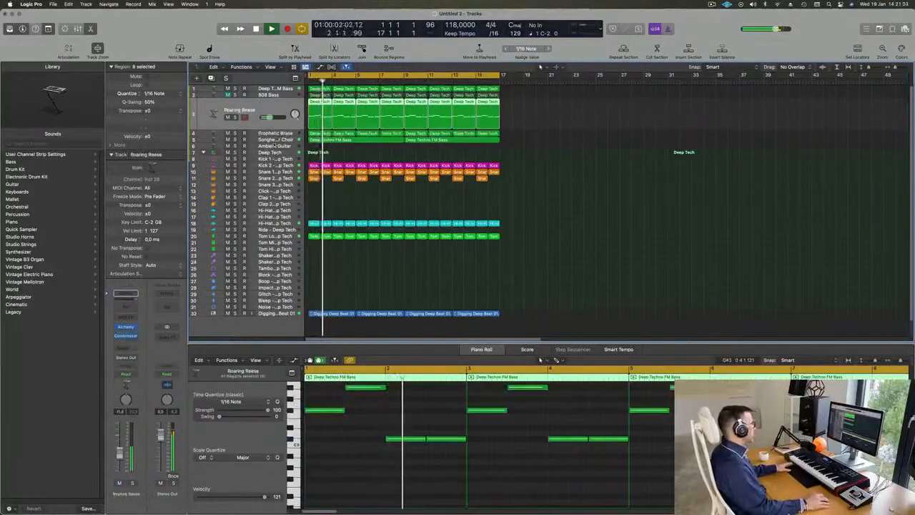
key(Down)
key(Down)
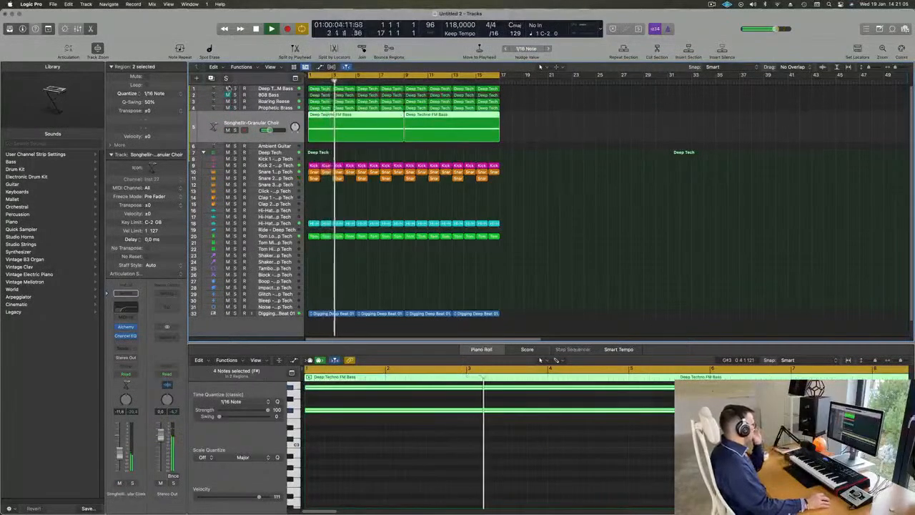
Duplicate the Songhellir-Granular Choir track and load Alchemy's Acid Etched Bass preset from the Drum and Bass genre on it.
key(Down)
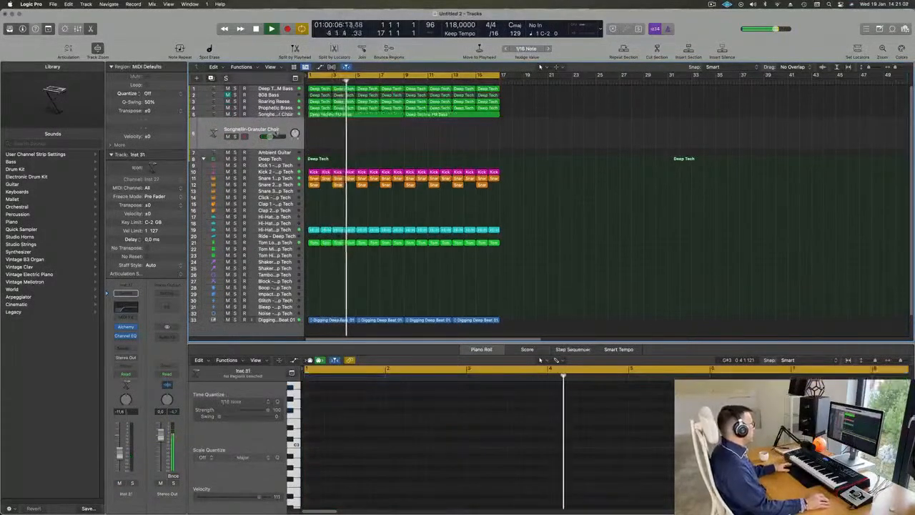
click(124, 328)
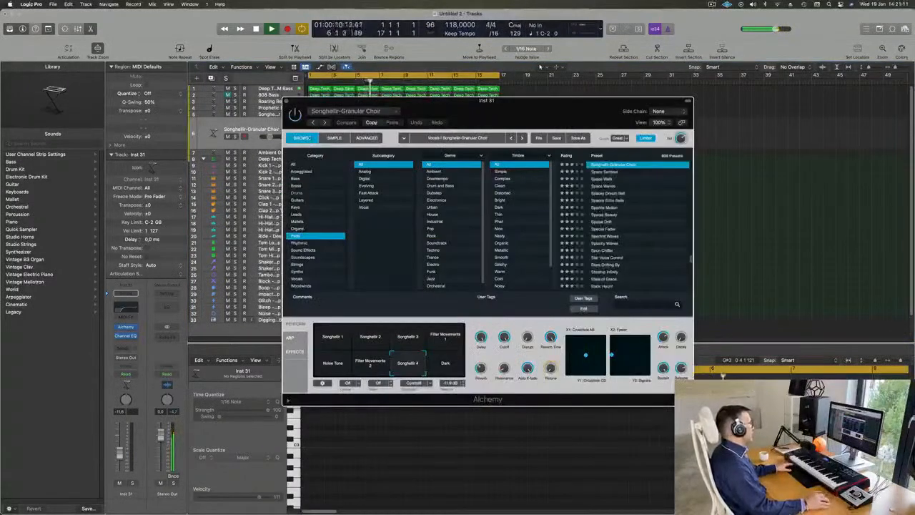
click(292, 165)
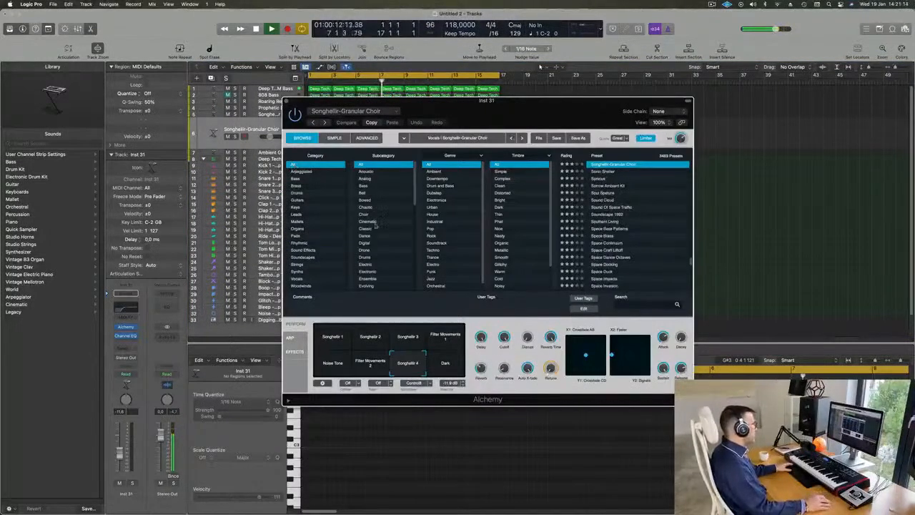
click(437, 187)
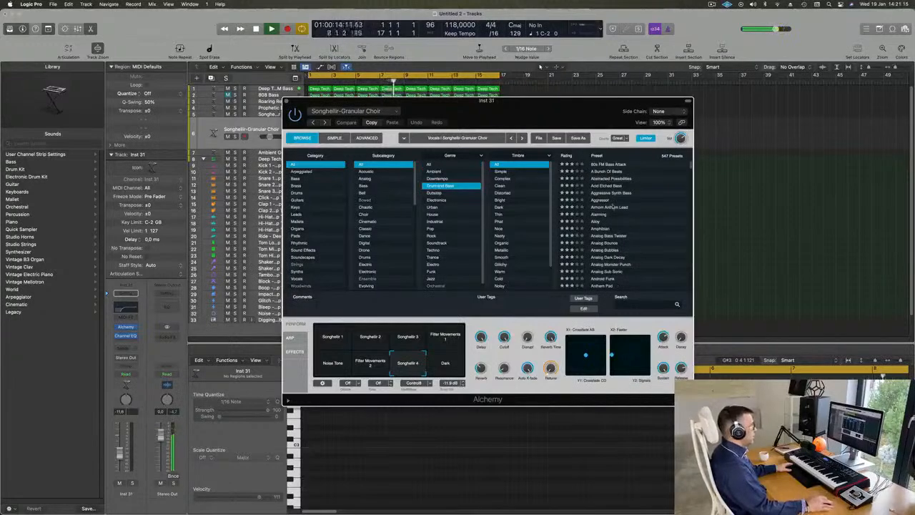
click(607, 186)
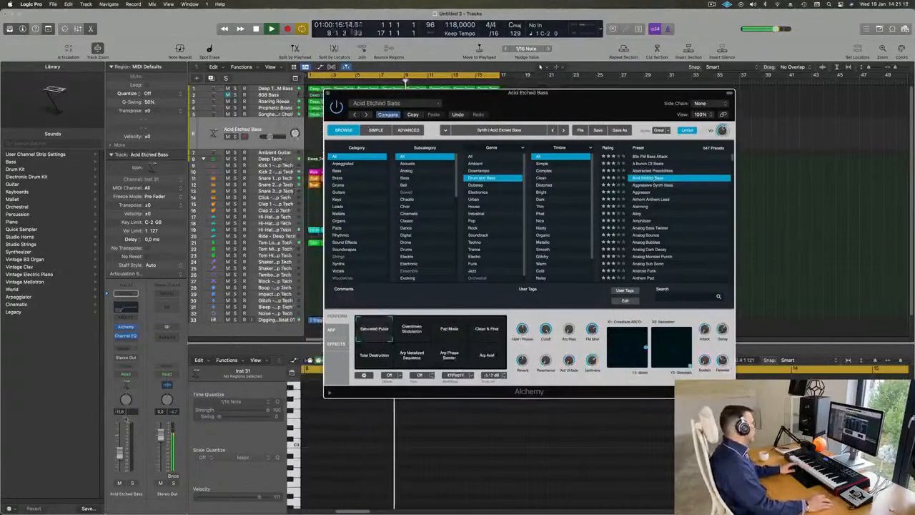
Send the Acid Etched Bass track to Bus 6 and insert a SilverVerb reverb on that bus, keeping both plug-in windows open.
click(126, 349)
mouse_move(126, 360)
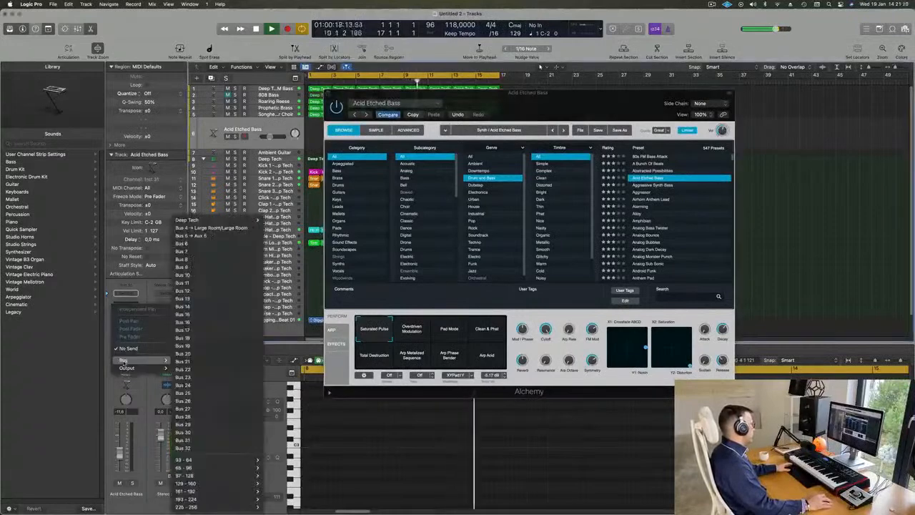
click(201, 244)
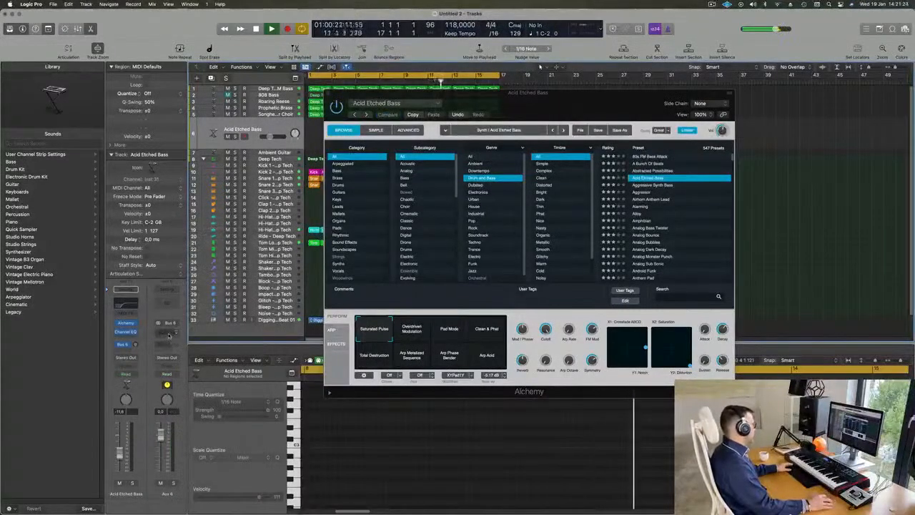
click(168, 334)
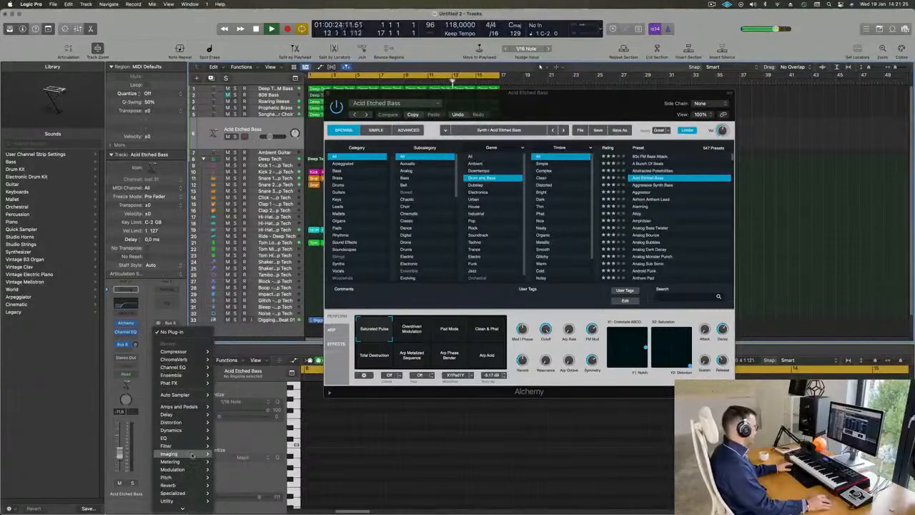
mouse_move(183, 484)
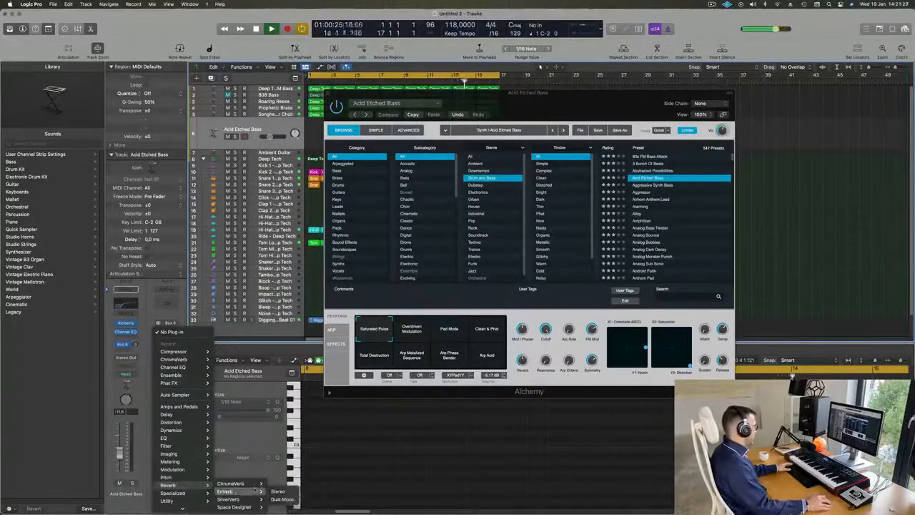
click(277, 500)
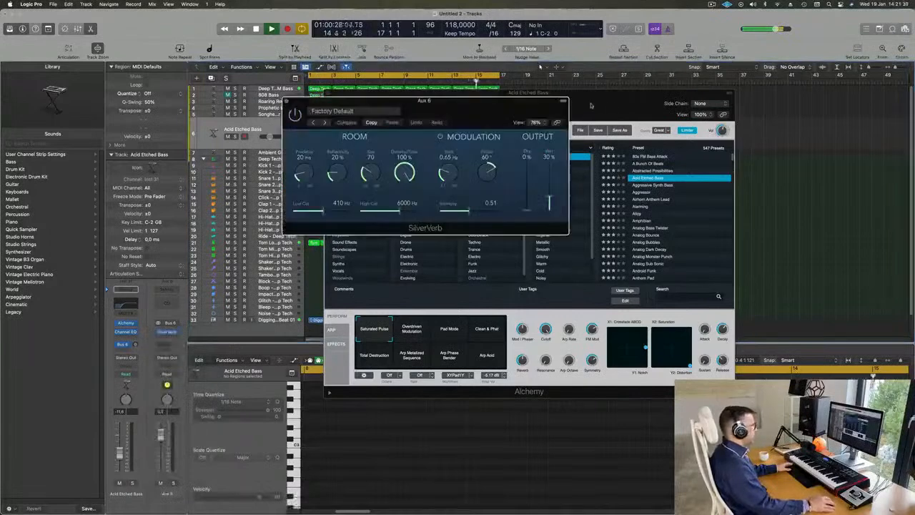
drag(551, 117, 671, 171)
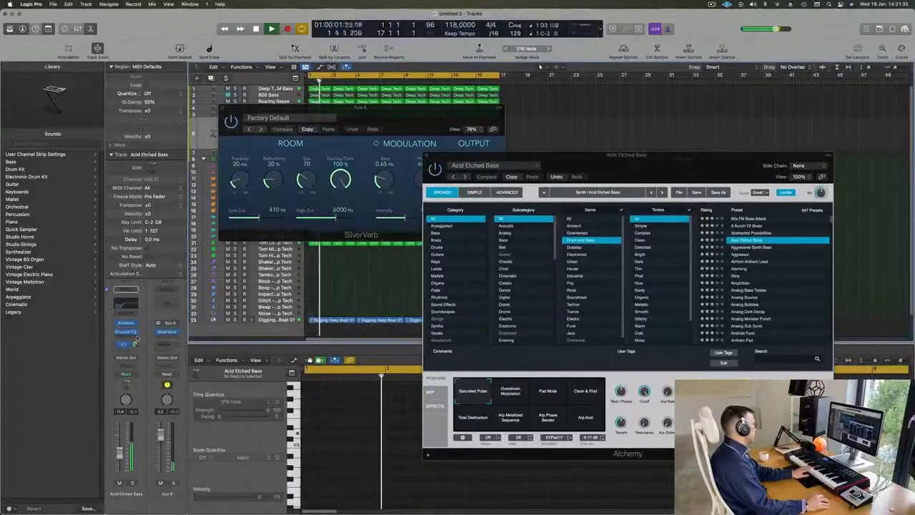
Load the grandiose preset in the SilverVerb on the Bus 6 aux channel and close that plug-in window.
drag(278, 123, 272, 124)
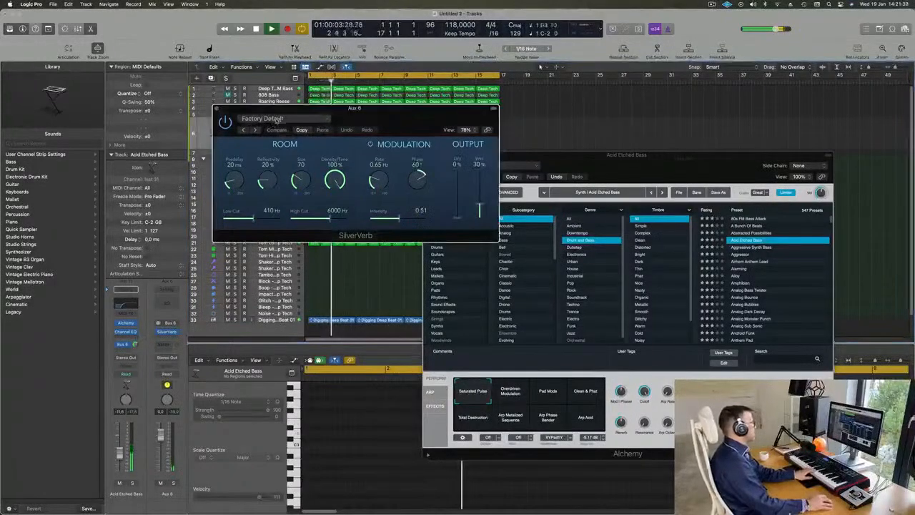
click(272, 122)
click(291, 271)
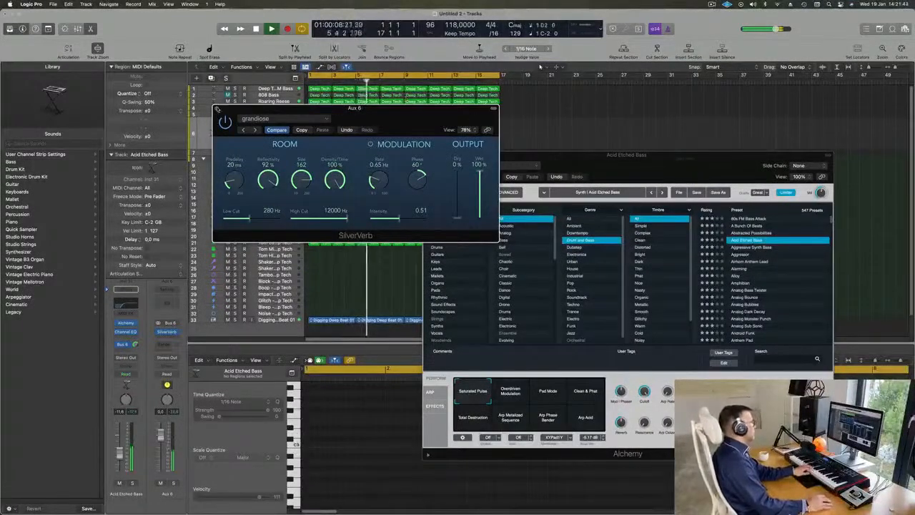
click(217, 109)
Reposition the Alchemy window and adjust the Acid Etched Bass track's send level to Bus 6.
drag(667, 165, 707, 117)
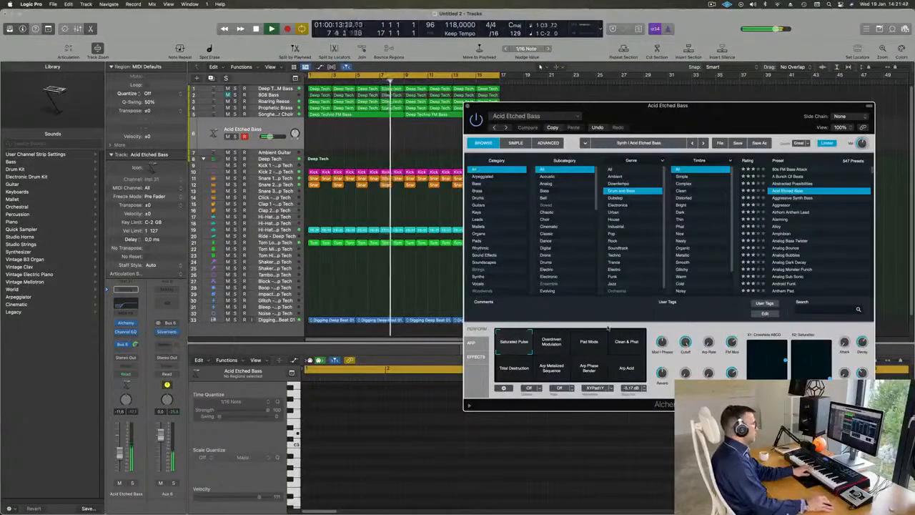
drag(778, 106, 704, 143)
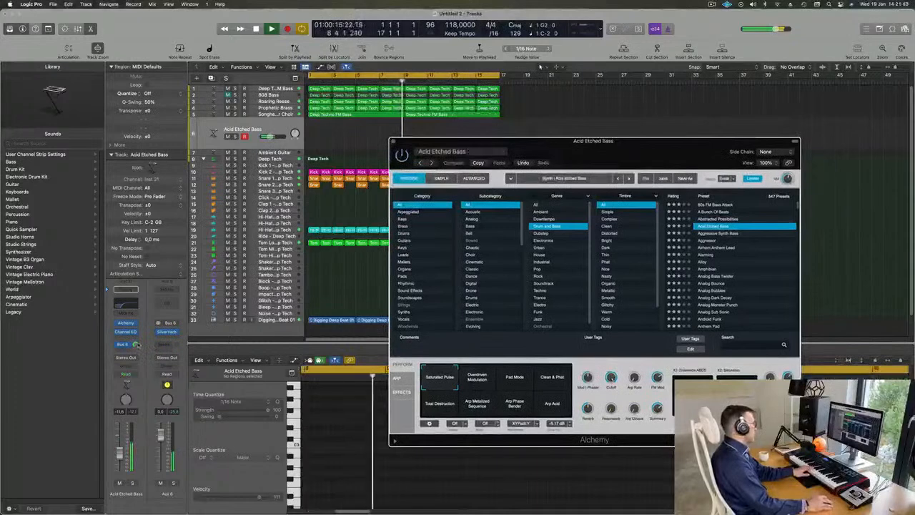
drag(134, 366, 135, 366)
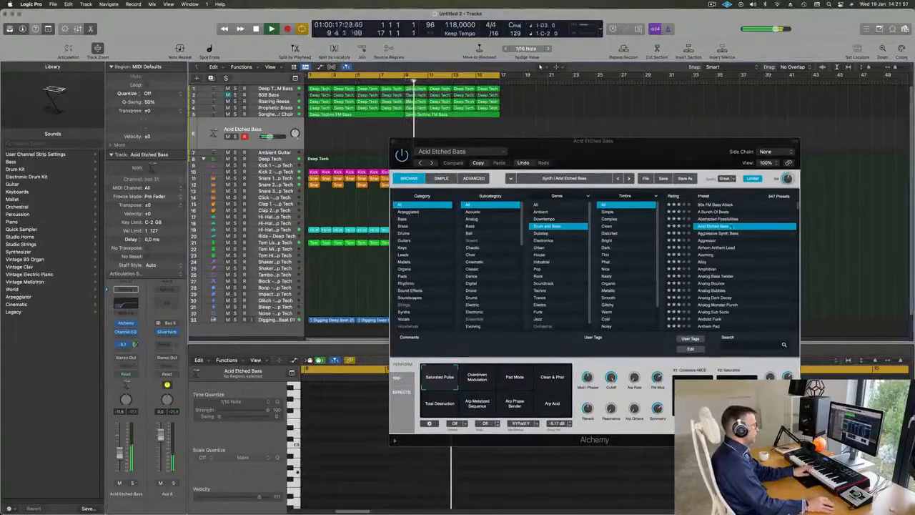
Audition Acid Etched Bass's Overdriven Modulation variation, followed by the Aggressive Synth Bass, Aggressor and Airhorn Anthem Lead presets.
click(477, 379)
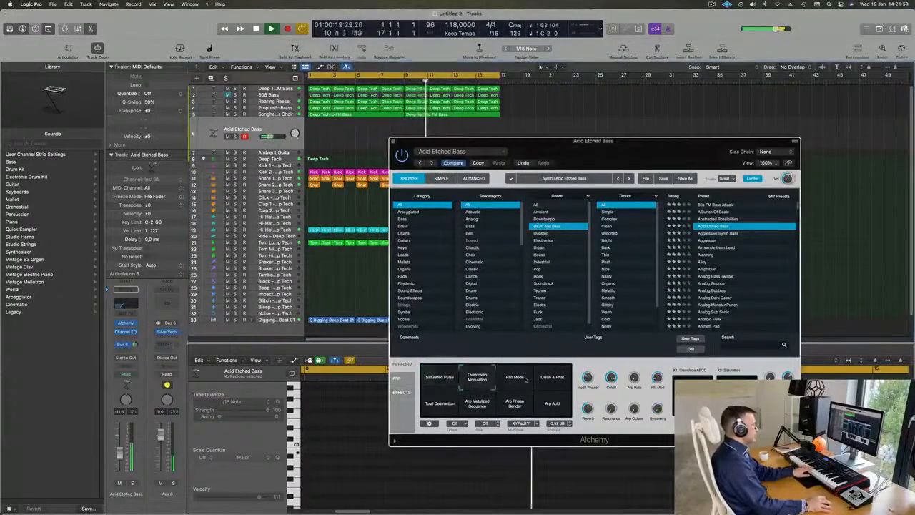
click(718, 233)
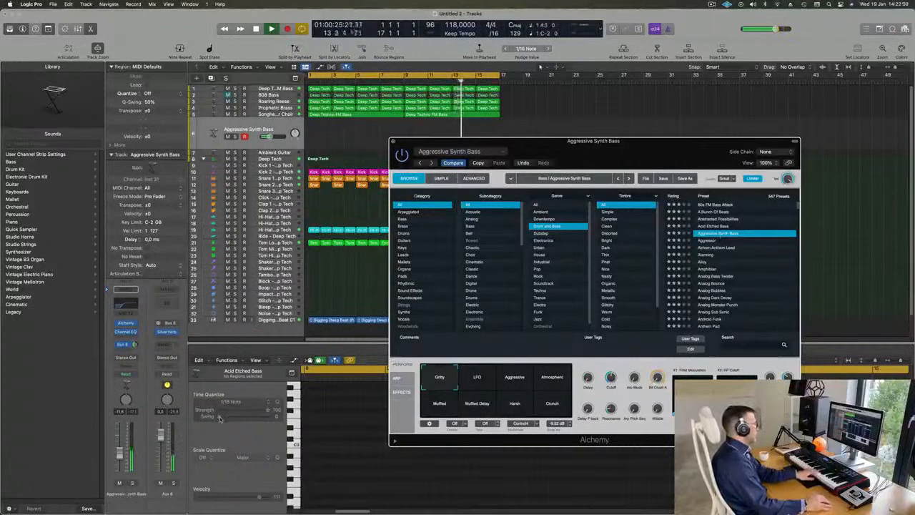
click(708, 241)
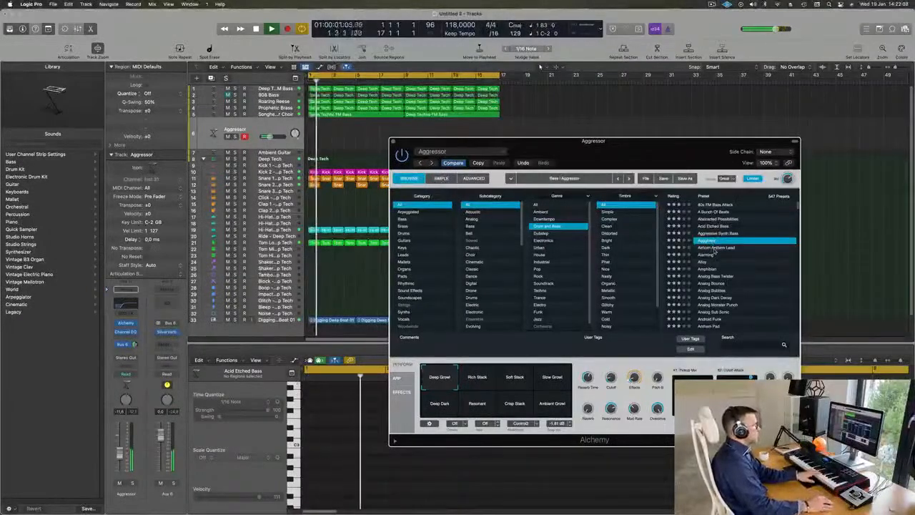
click(714, 249)
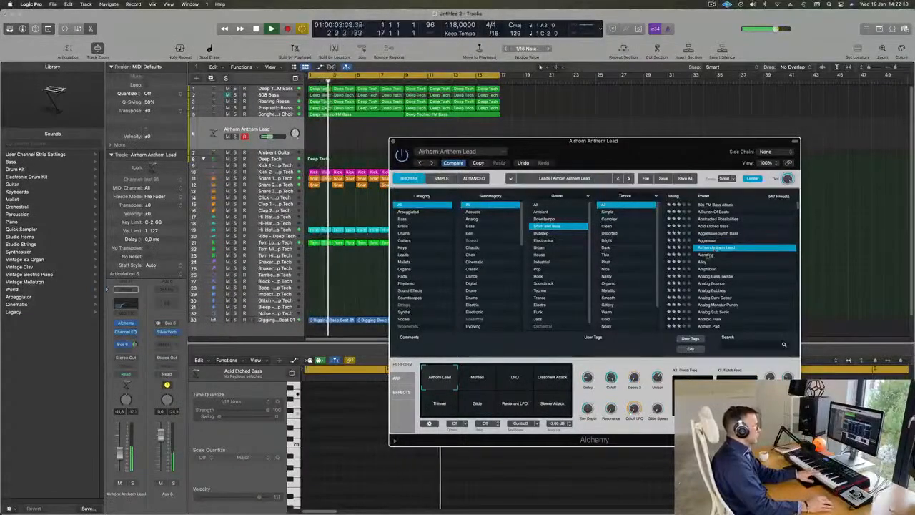
Load Alchemy's Alarming preset and audition its Distant and Insistent variations.
click(708, 256)
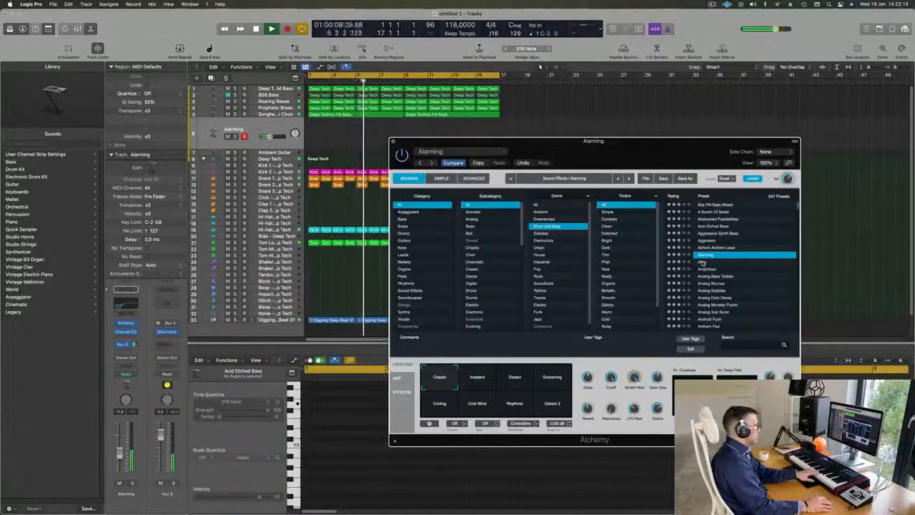
click(506, 381)
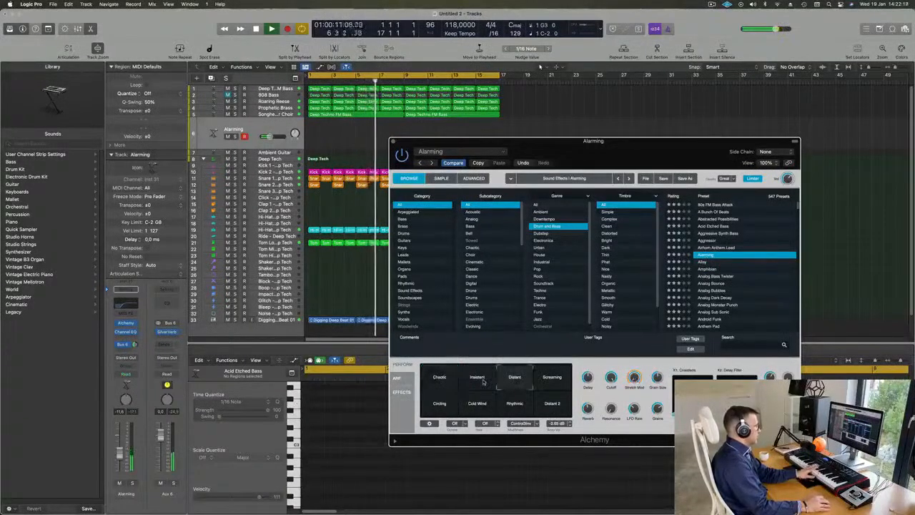
click(482, 382)
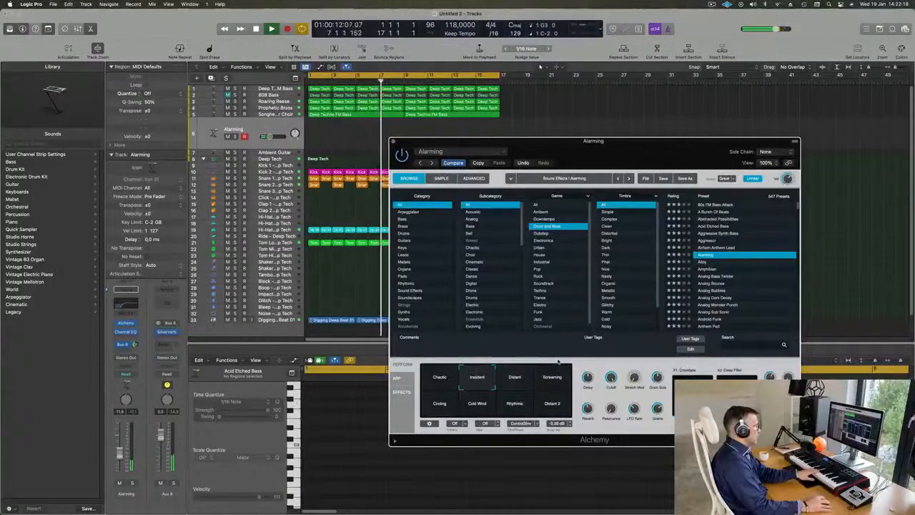
Audition the Alloy, Amphibian, Analog Monster Punch and Analog Sub Sonic presets in Alchemy.
click(705, 264)
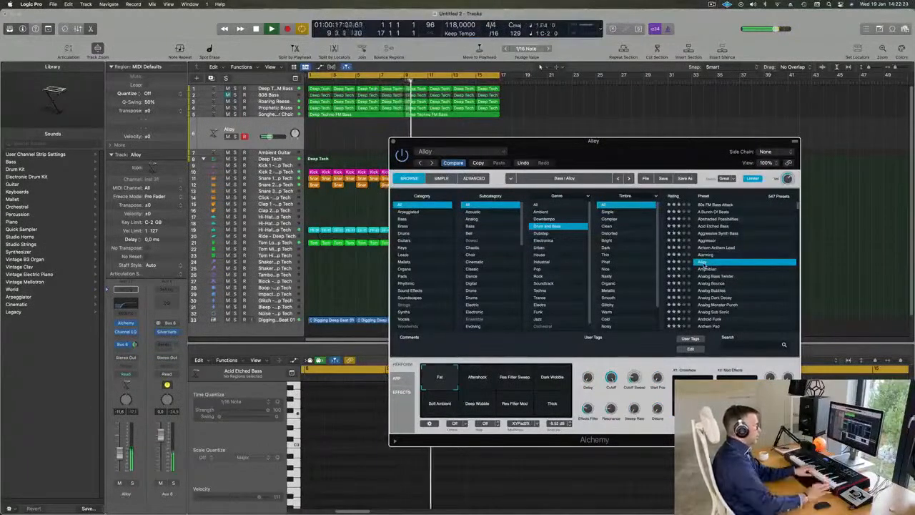
click(709, 269)
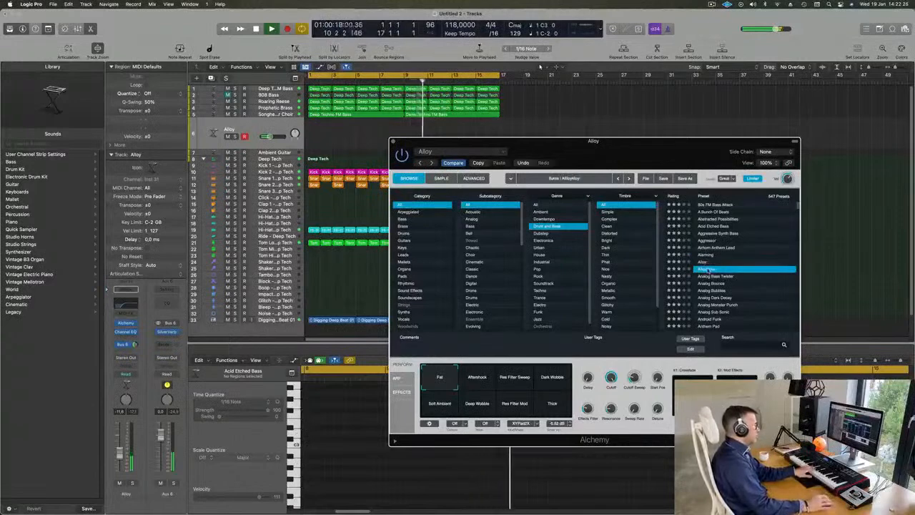
scroll(724, 274, down, 2)
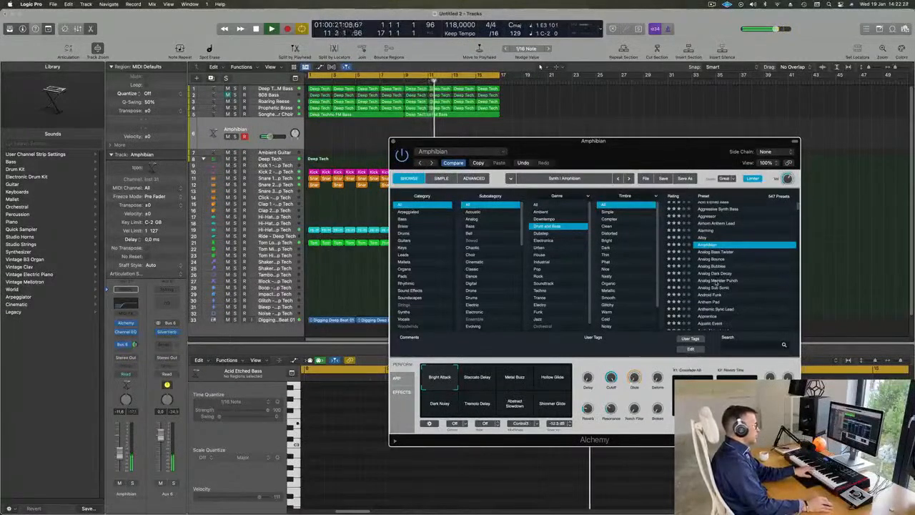
click(718, 281)
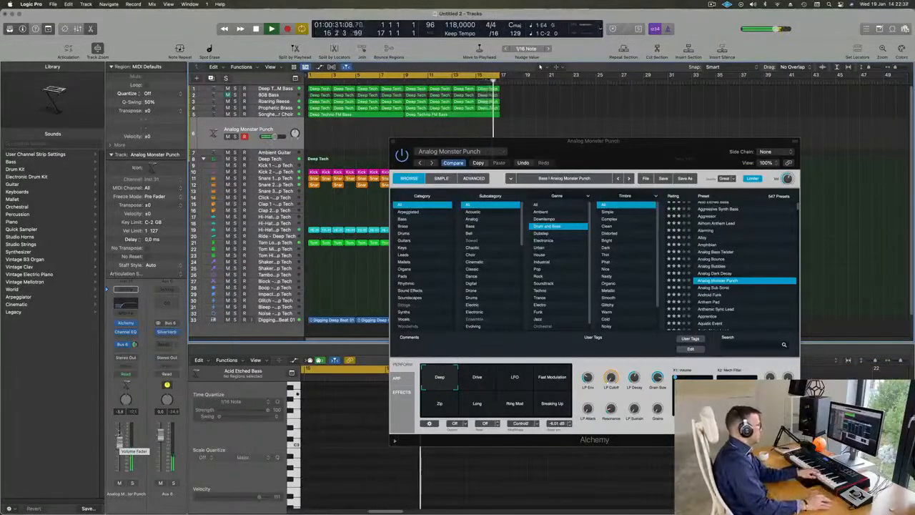
click(716, 287)
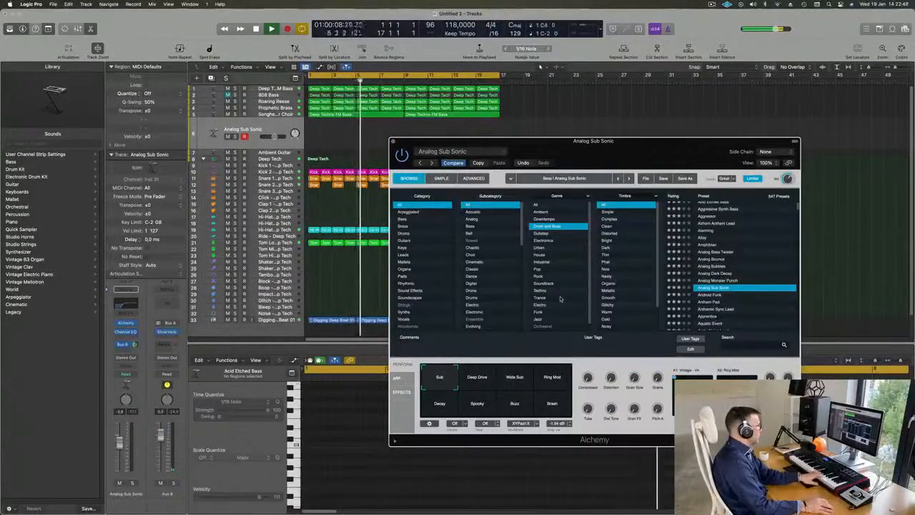
Load the Android Funk preset and audition its performance variations from Warmer and Thick LFO through to Dry Gate.
click(708, 295)
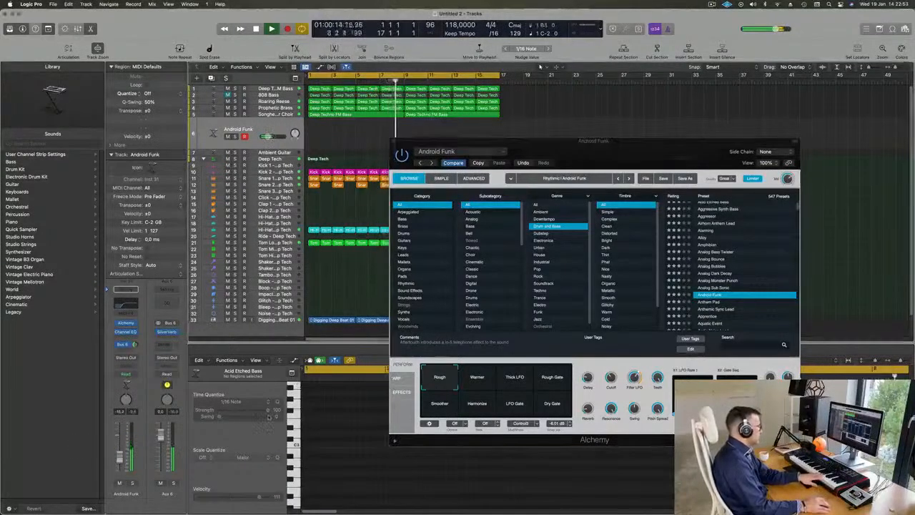
click(481, 382)
click(518, 379)
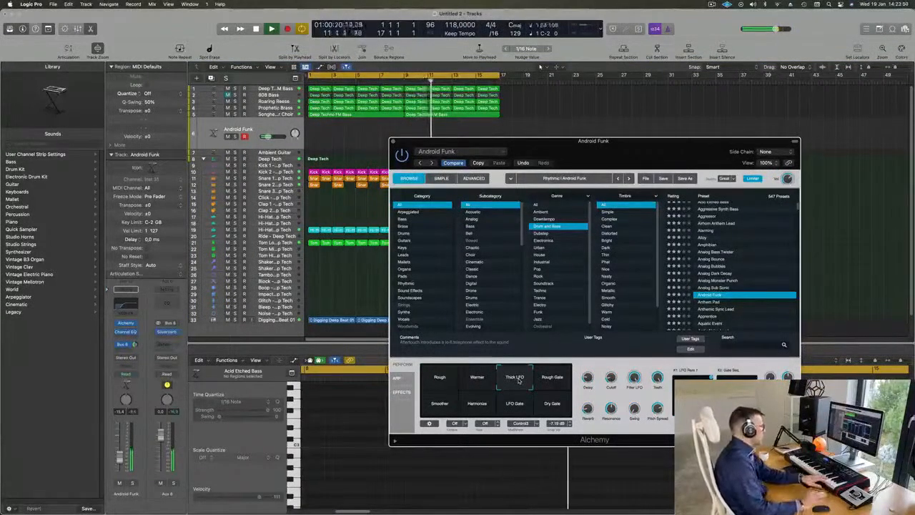
click(560, 374)
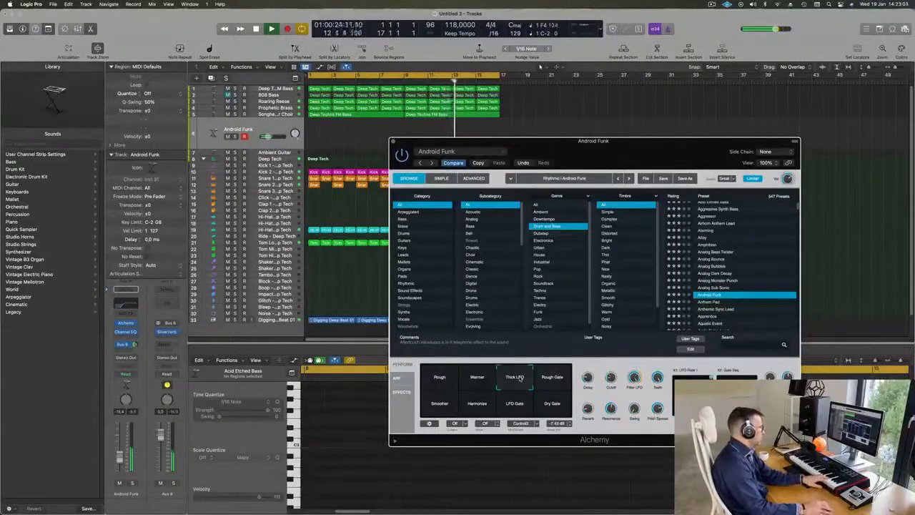
click(440, 404)
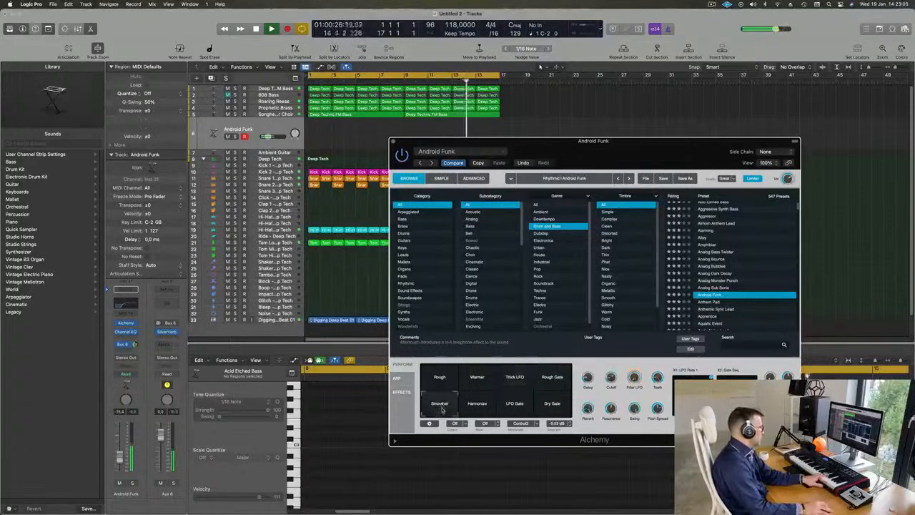
click(485, 406)
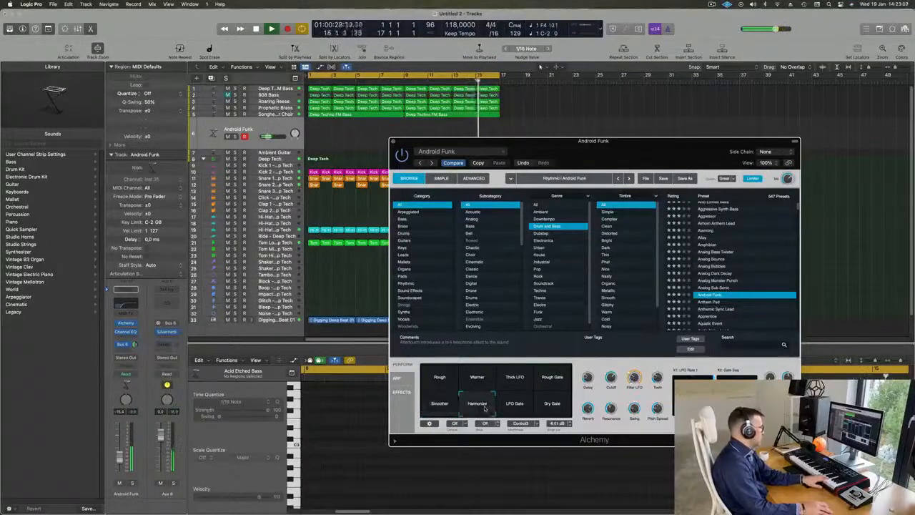
click(517, 407)
click(557, 405)
Load the Anthem Pad preset and audition its Metallic, Warm Metal Pulse and Metal Sweep variations.
scroll(715, 264, down, 3)
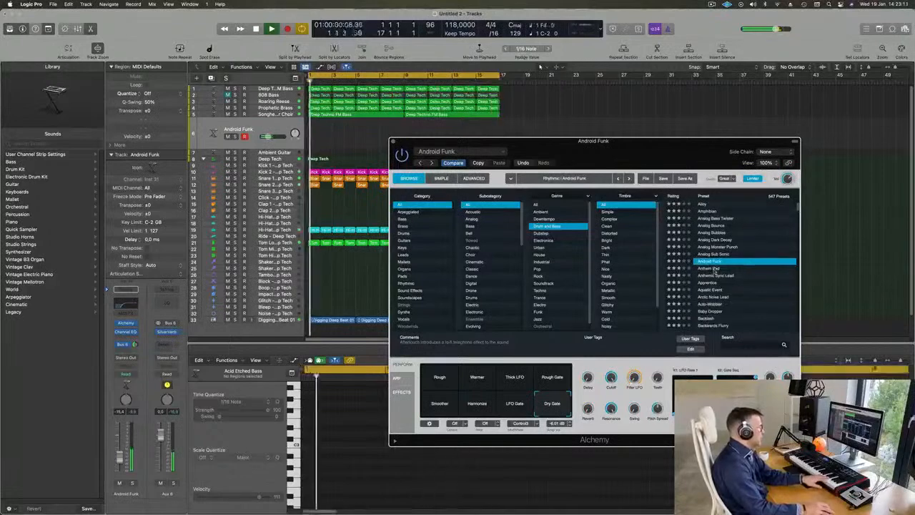
click(715, 269)
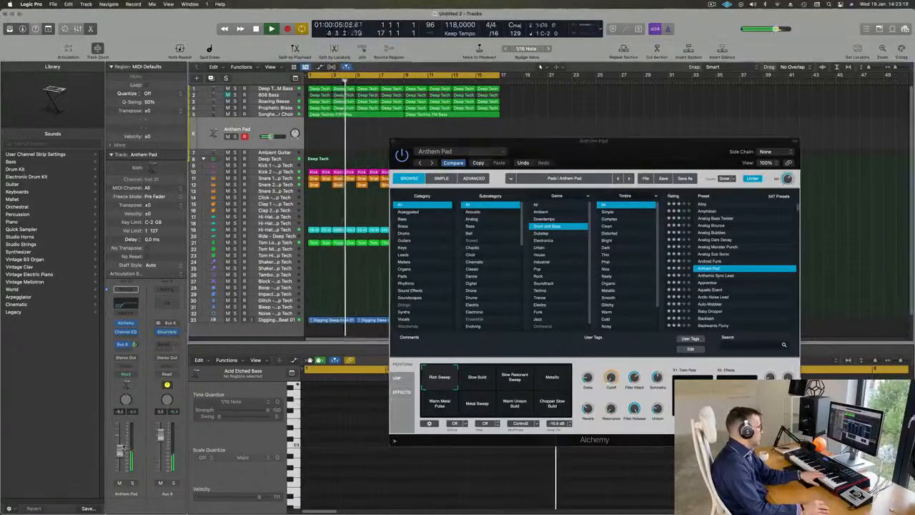
click(552, 377)
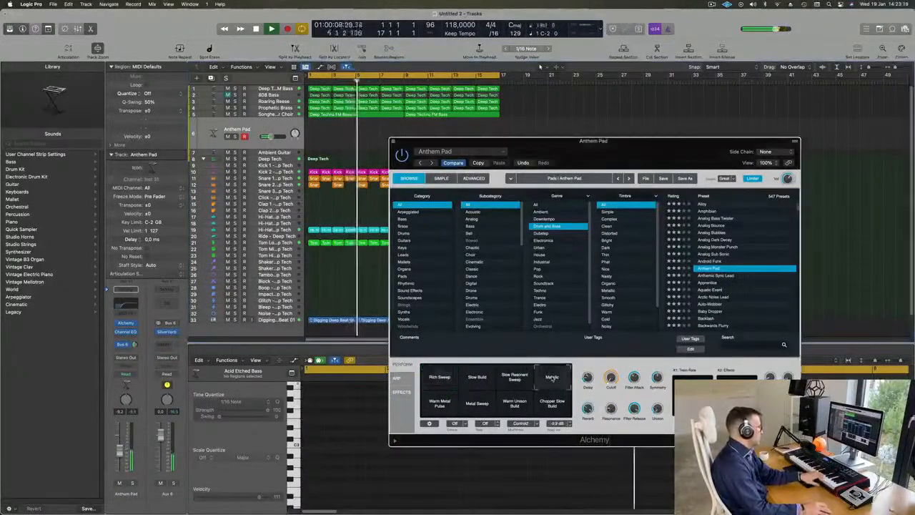
click(435, 406)
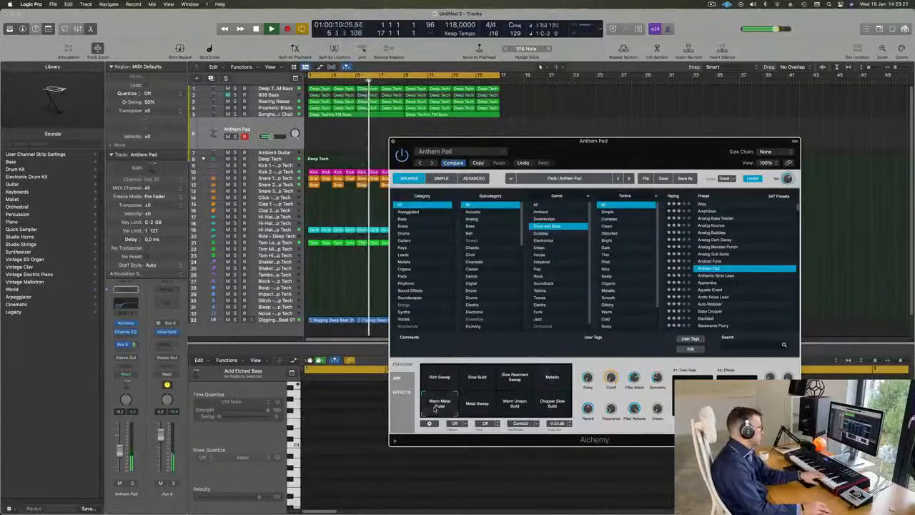
click(479, 405)
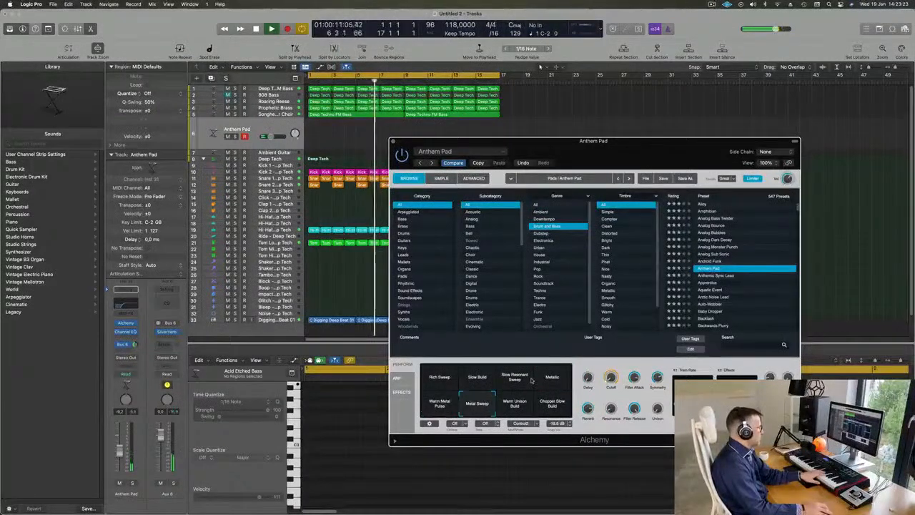
Load the Anthemic Sync Lead preset and audition its Ring Mod, Attack, Trembling, Unison, Sick Motion and Sci-Fi variations.
click(717, 276)
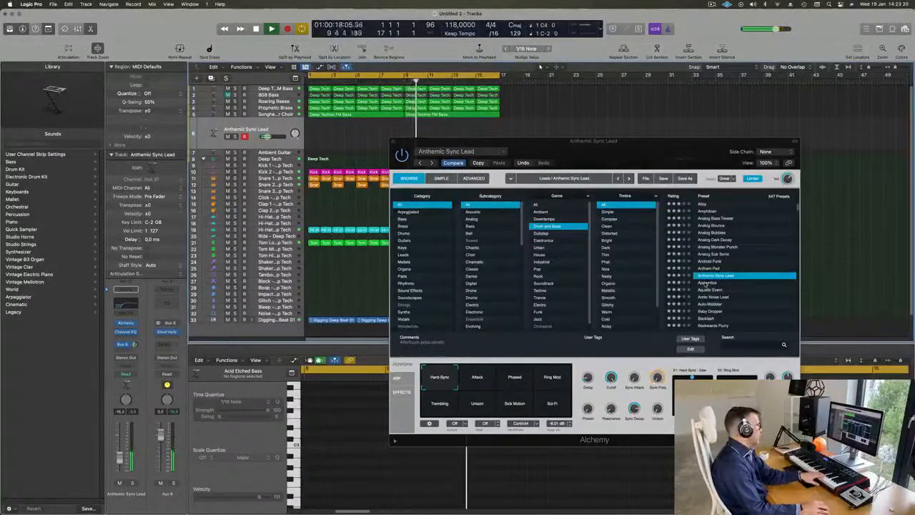
click(550, 377)
click(466, 379)
click(433, 407)
click(472, 410)
click(509, 408)
click(560, 408)
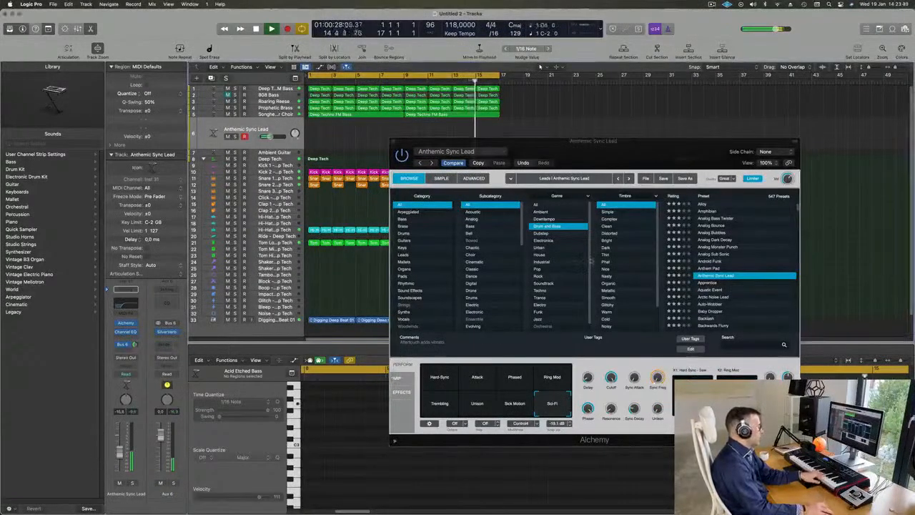
Audition the Apprentice preset's variations from Fat Delay to Filthy Filter Mod, briefly trying Arctic Noise Lead, and load the Aquatic Event preset.
click(706, 283)
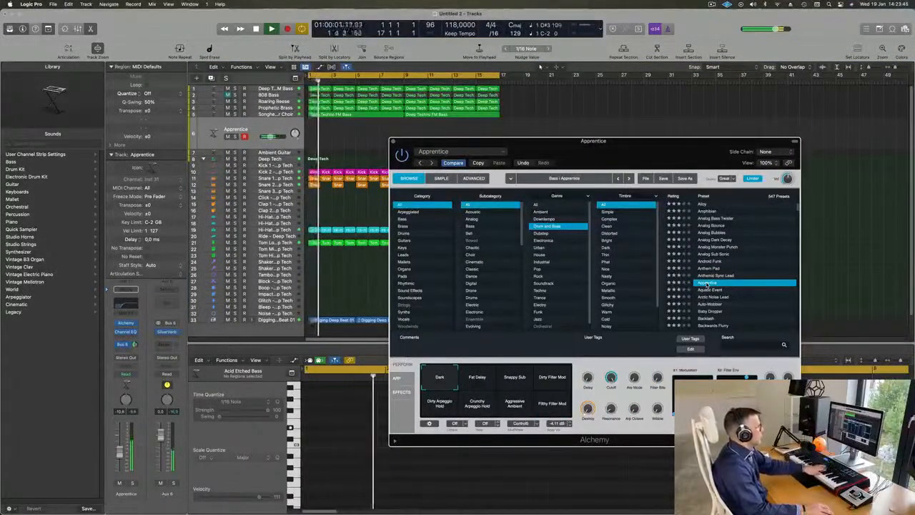
click(702, 297)
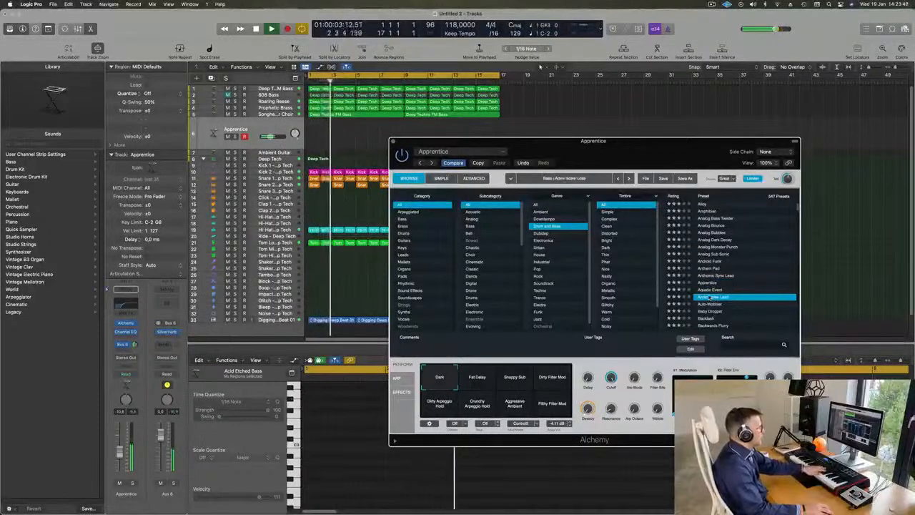
click(710, 284)
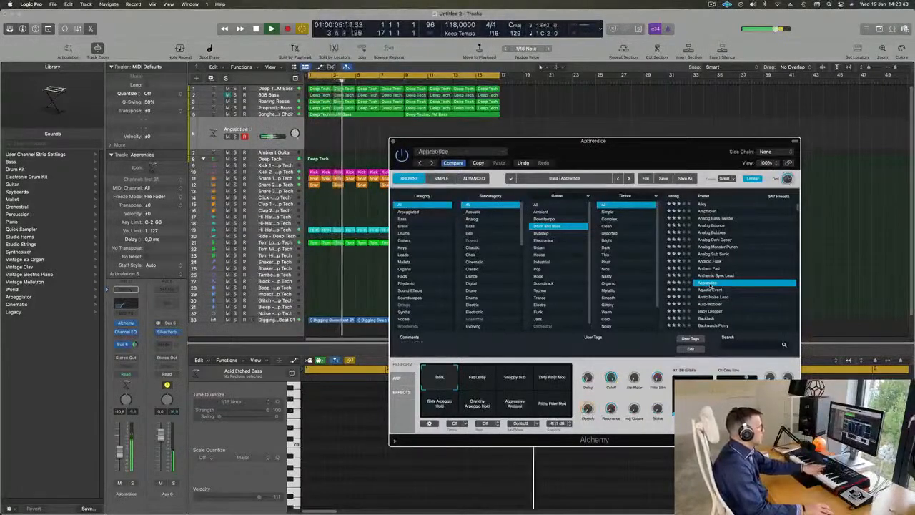
click(476, 379)
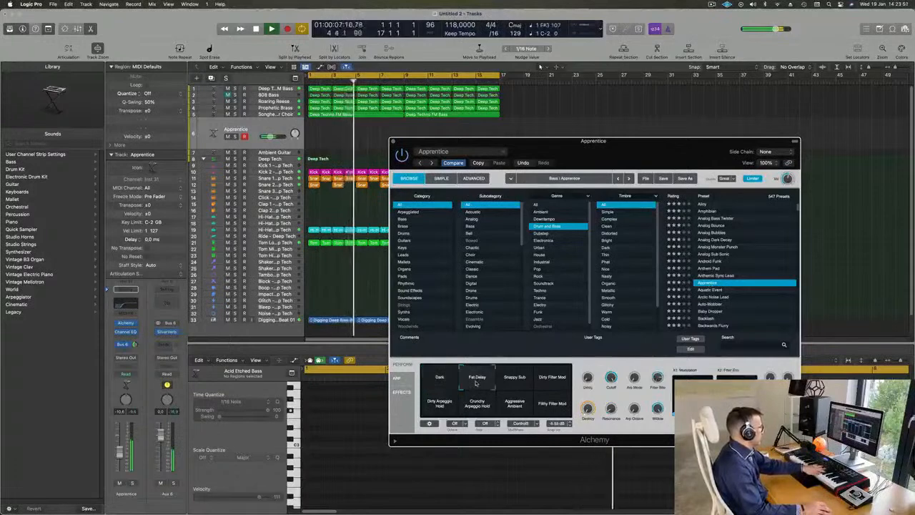
click(514, 379)
click(562, 377)
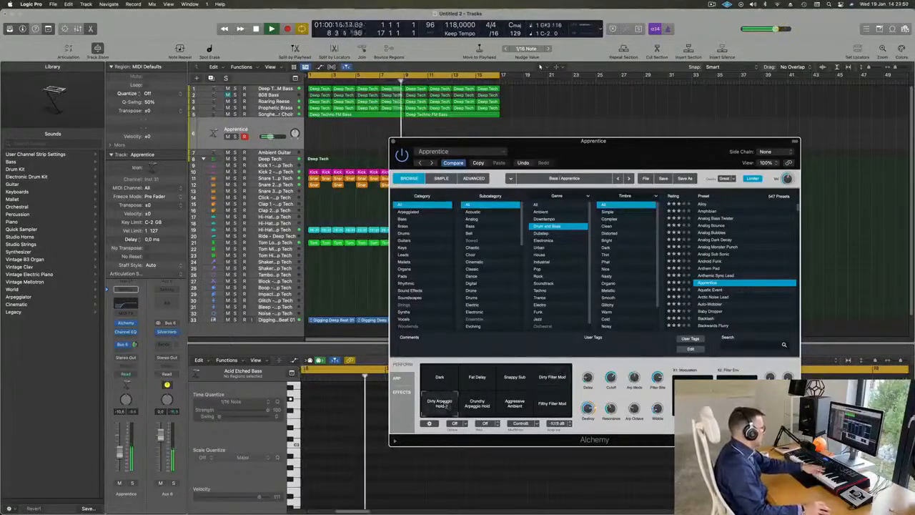
click(480, 408)
click(511, 406)
click(554, 408)
scroll(748, 278, down, 1)
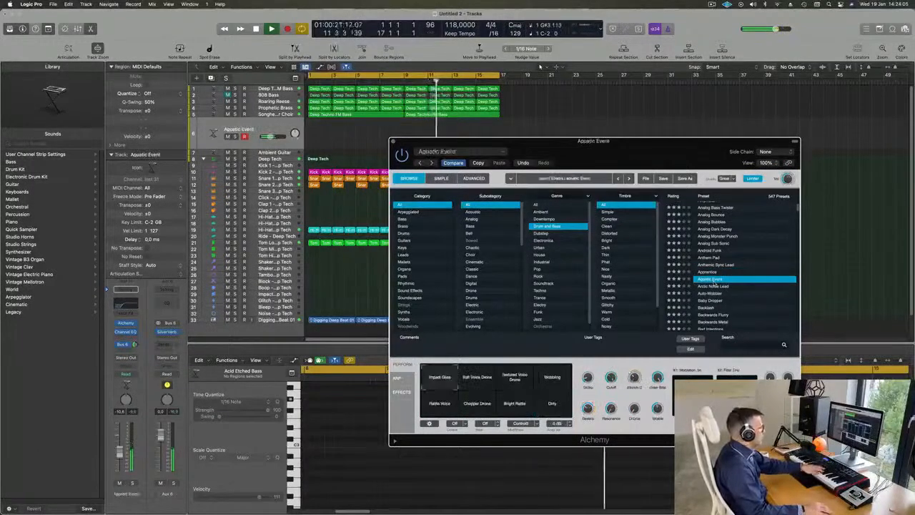
Audition the Arctic Noise Lead, Auto-Wobbler and Baby Dropper presets in Alchemy against the playing track.
scroll(723, 284, down, 1)
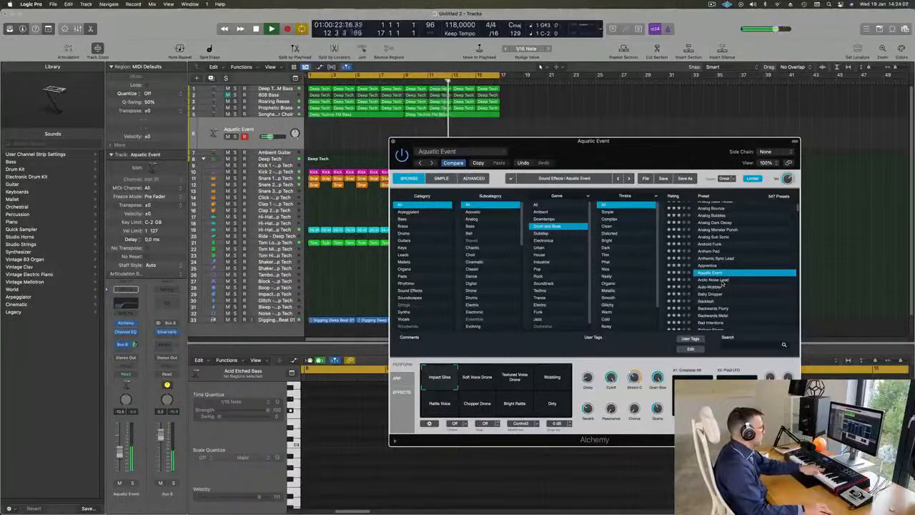
click(722, 281)
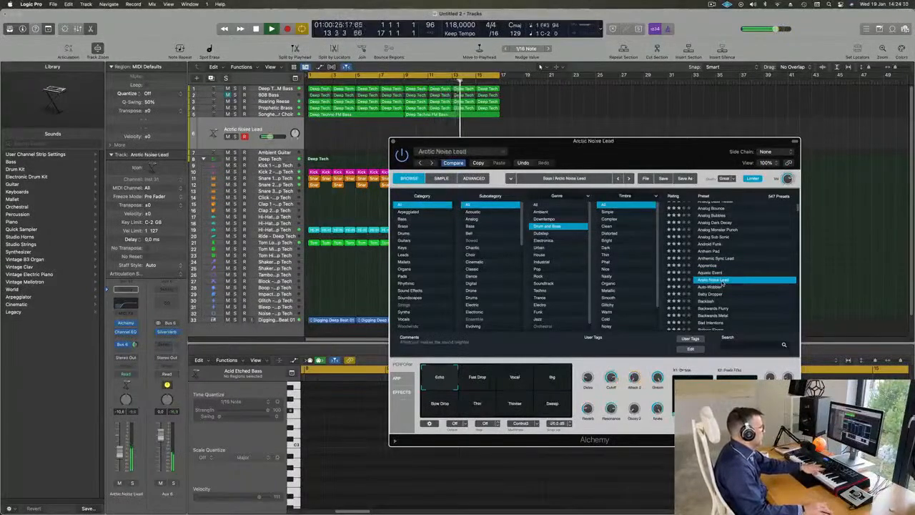
click(715, 288)
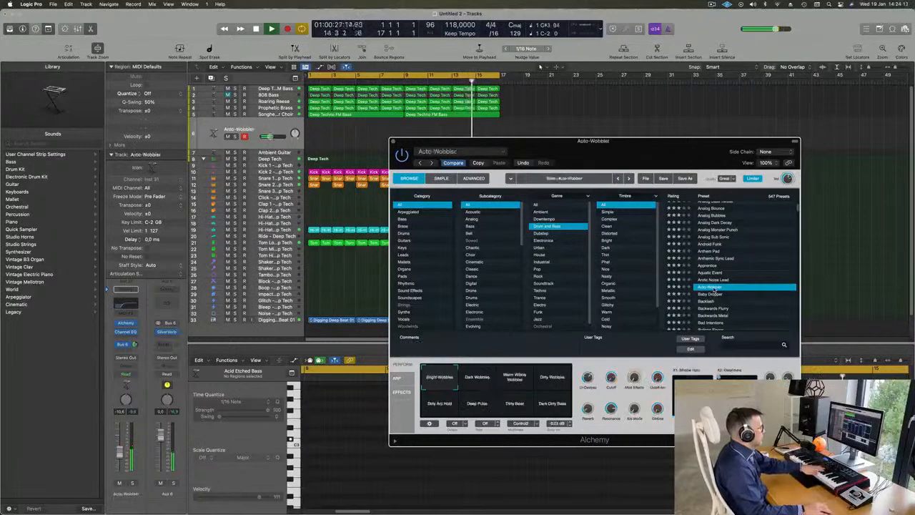
click(715, 293)
Audition the Backlash, Backwards Flurry and Balloon Finger presets in Alchemy.
scroll(710, 282, down, 3)
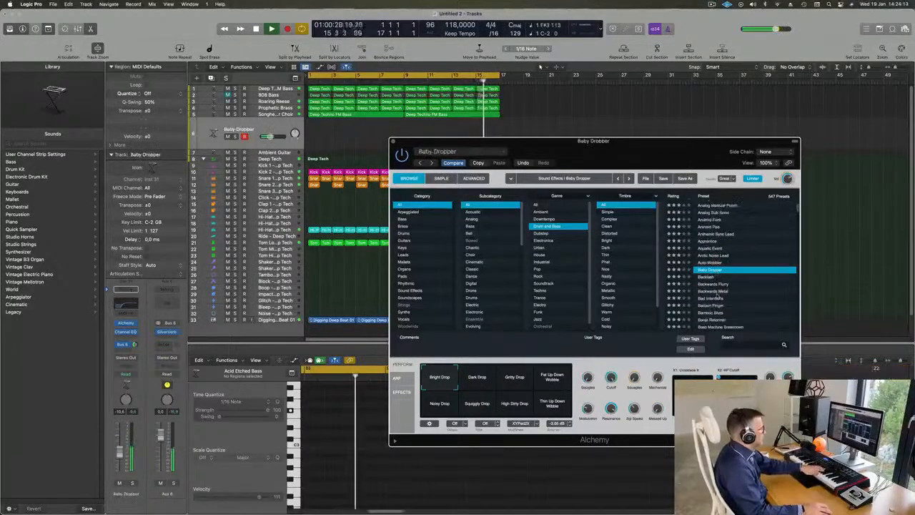
click(709, 278)
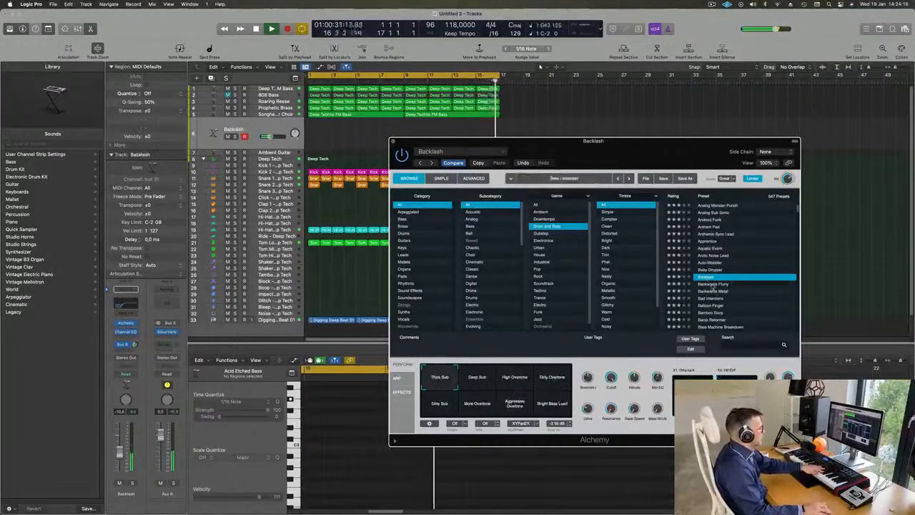
click(713, 285)
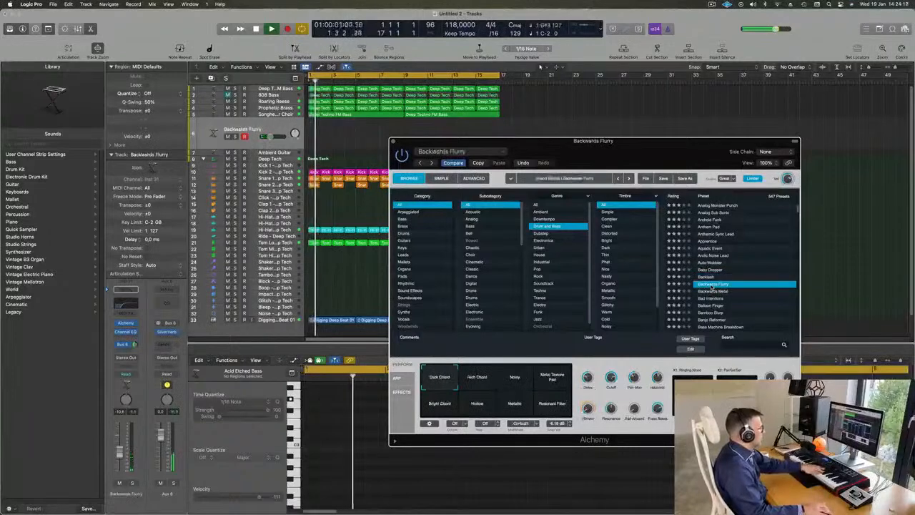
scroll(722, 286, down, 4)
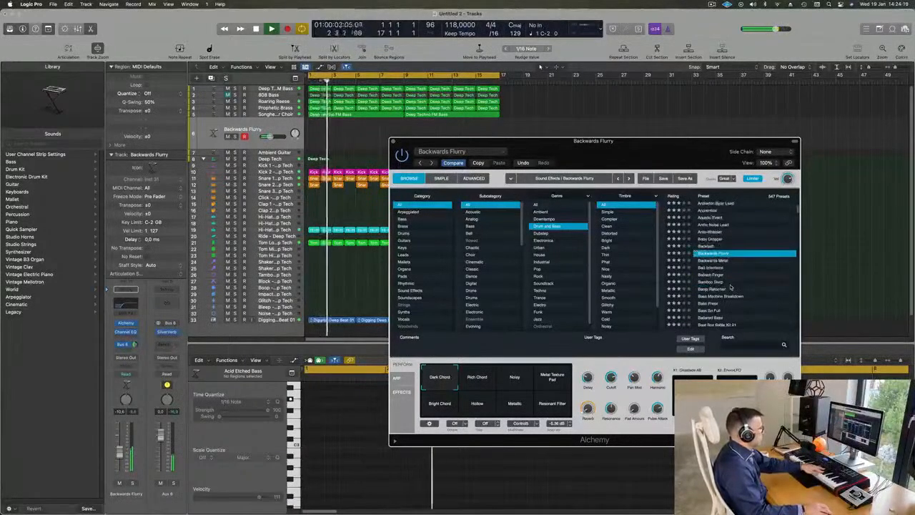
click(706, 275)
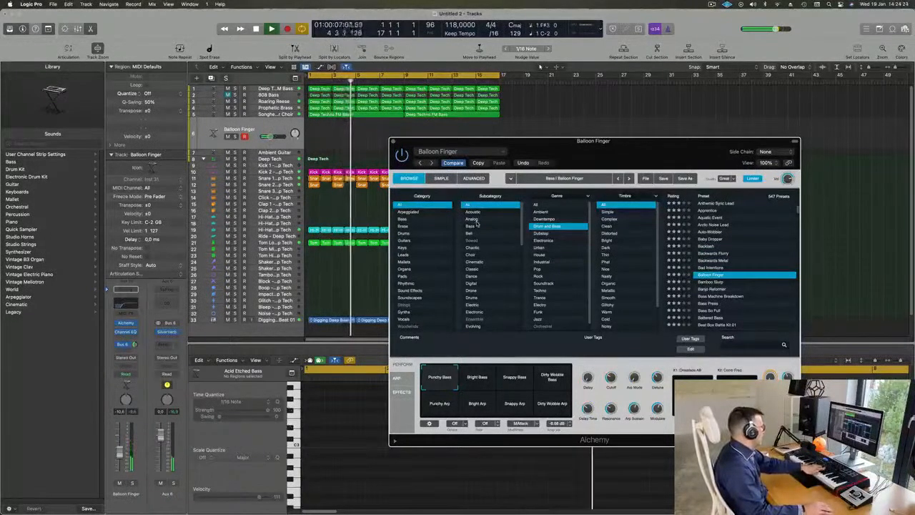
Filter the Drum and Bass presets to the Leads category and try Robot Learning To Speak and Screeching Lead.
click(401, 254)
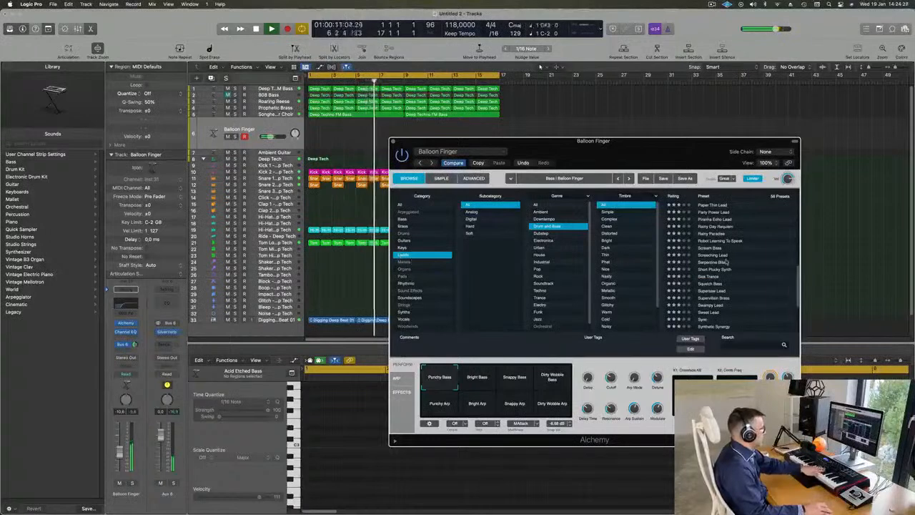
scroll(726, 262, down, 2)
click(722, 223)
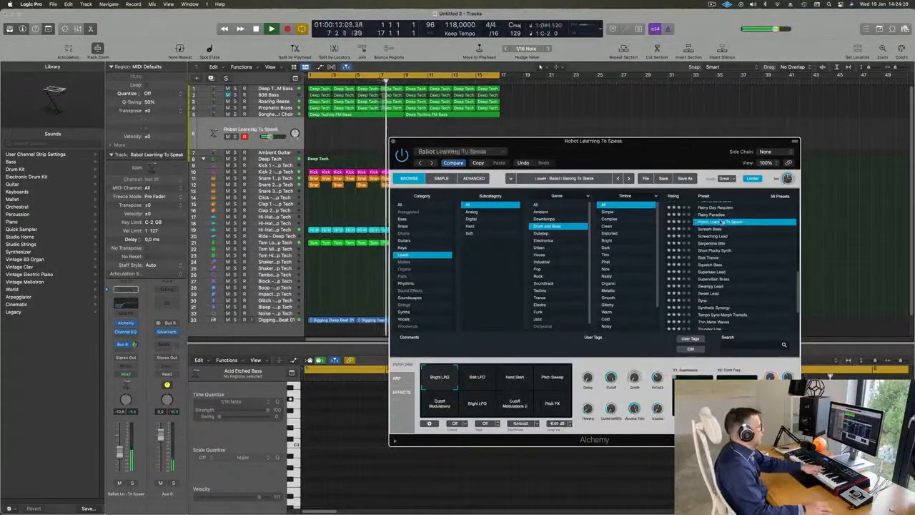
click(712, 236)
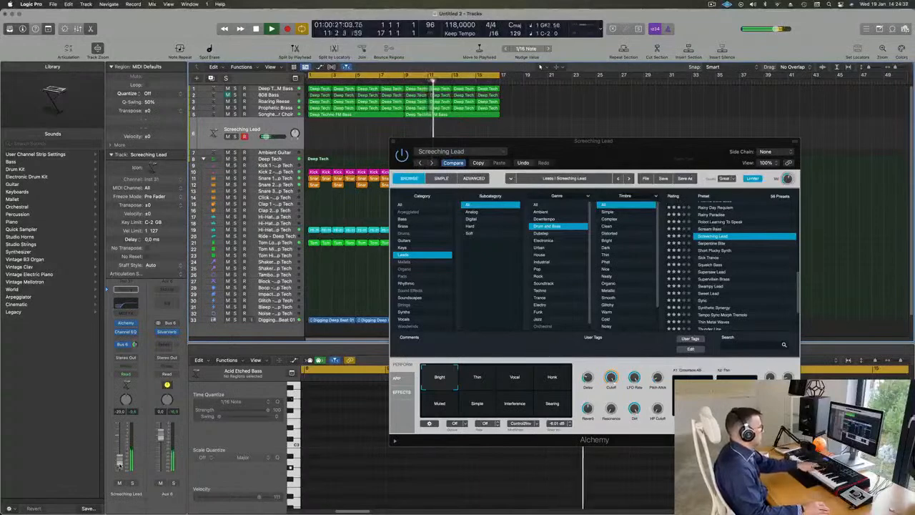
Audition the Screeching Lead preset's Vocal, Honk, Muted, Simple, Interference and Searing variations.
click(522, 382)
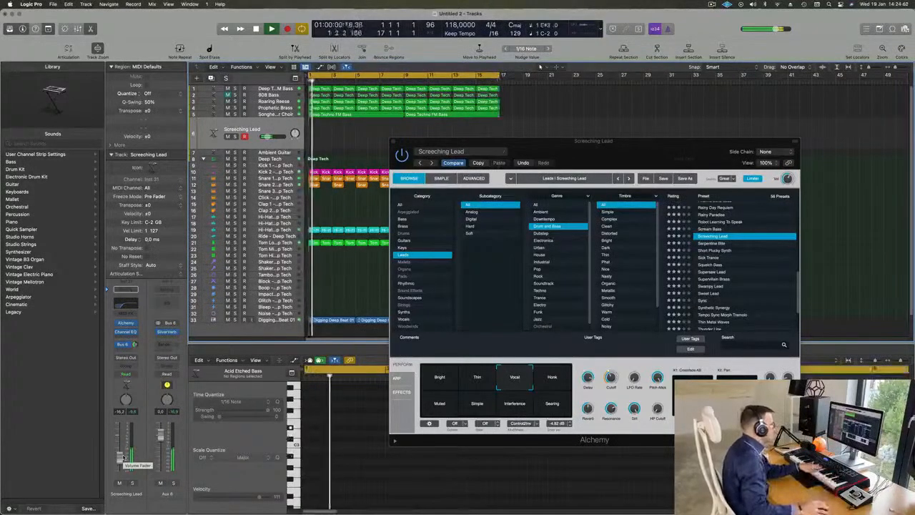
click(552, 377)
click(443, 409)
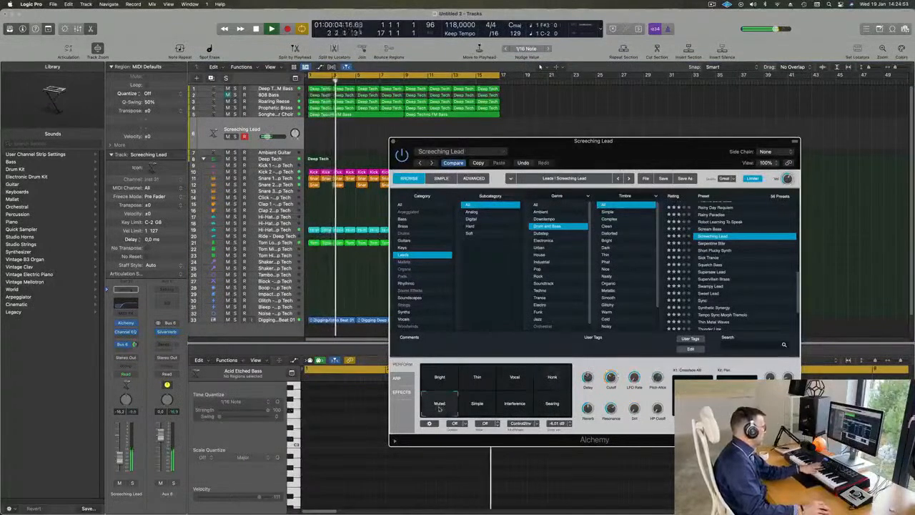
click(477, 404)
click(515, 405)
click(553, 405)
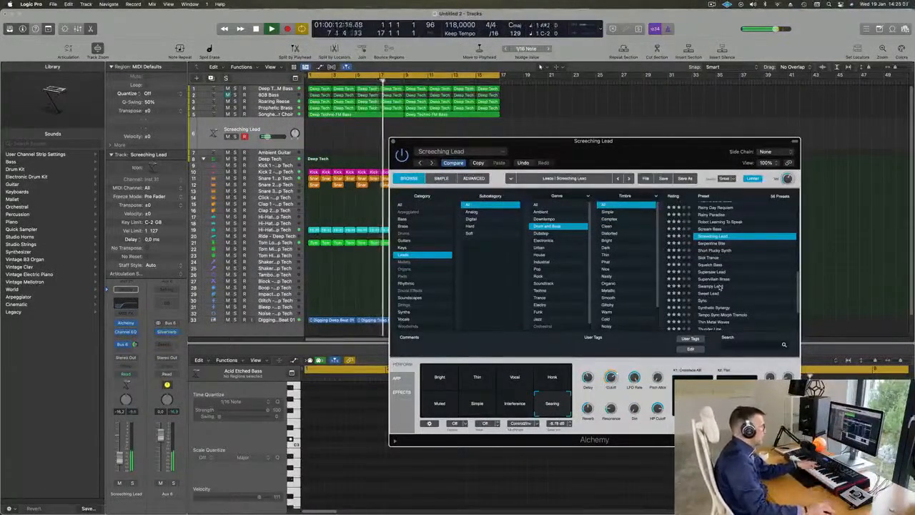
Try the Serpentine Bite preset, and load Short Plucky Synth with its Smokey variation.
click(716, 244)
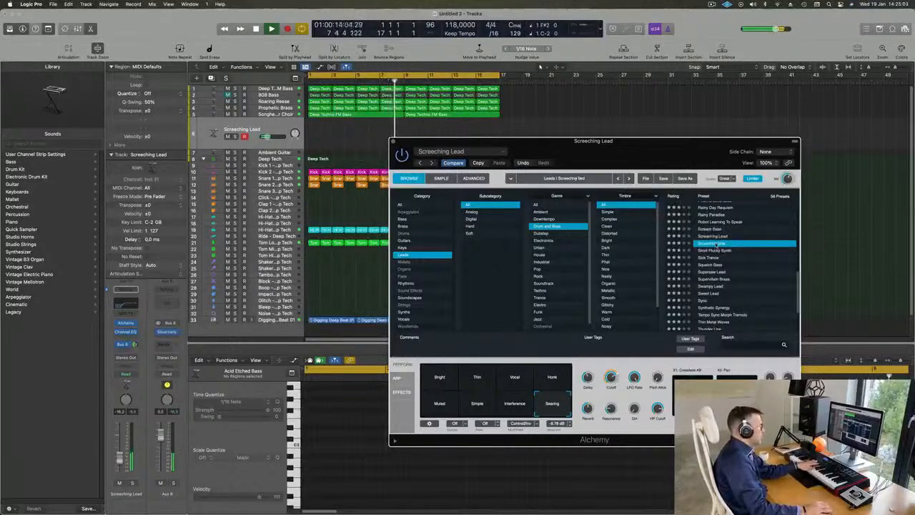
click(719, 252)
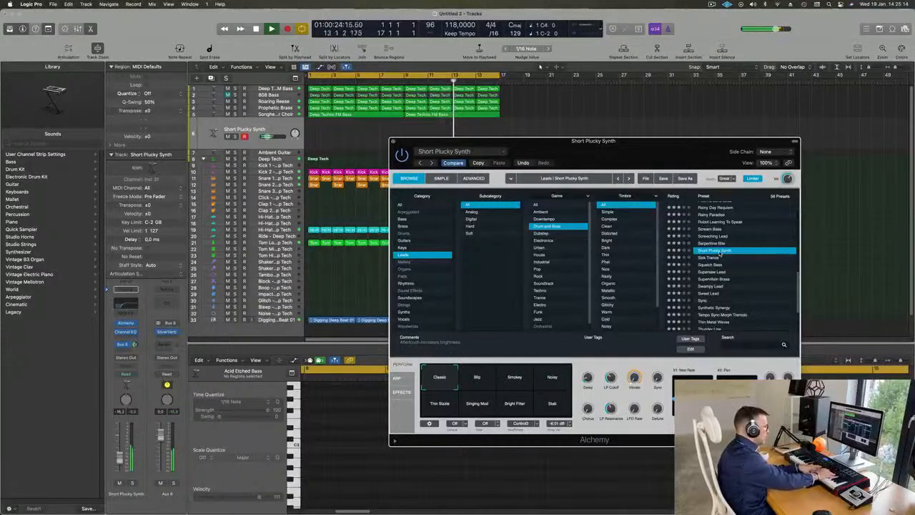
click(520, 379)
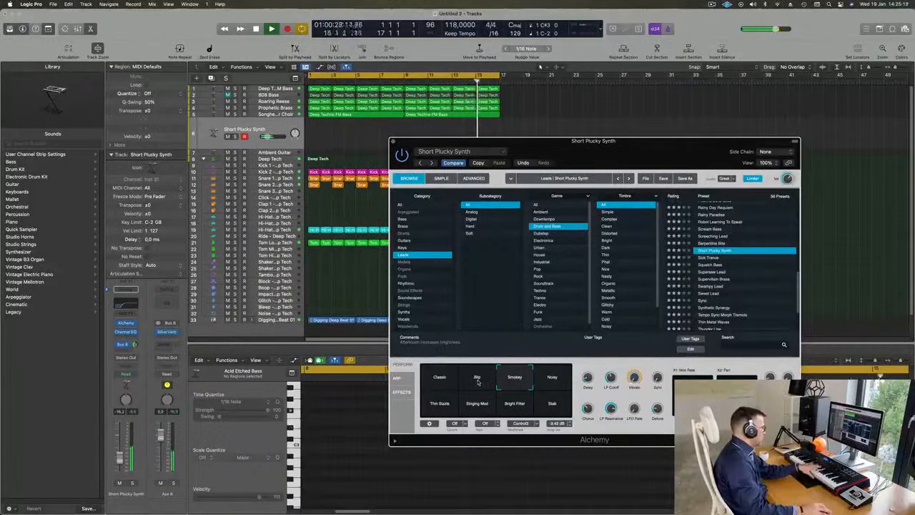
Record a melody on the Short Plucky Synth track from bar 5 to the end of bar 16.
key(XF86AudioRaiseVolume)
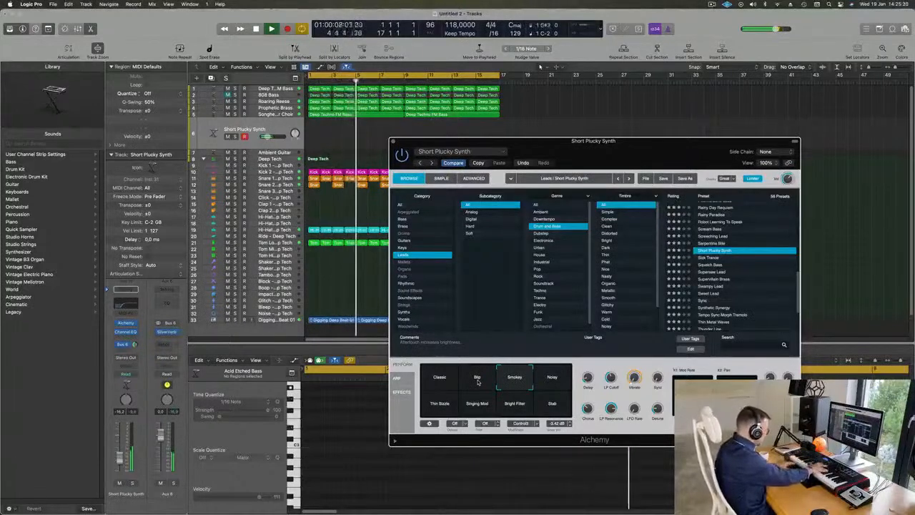
key(r)
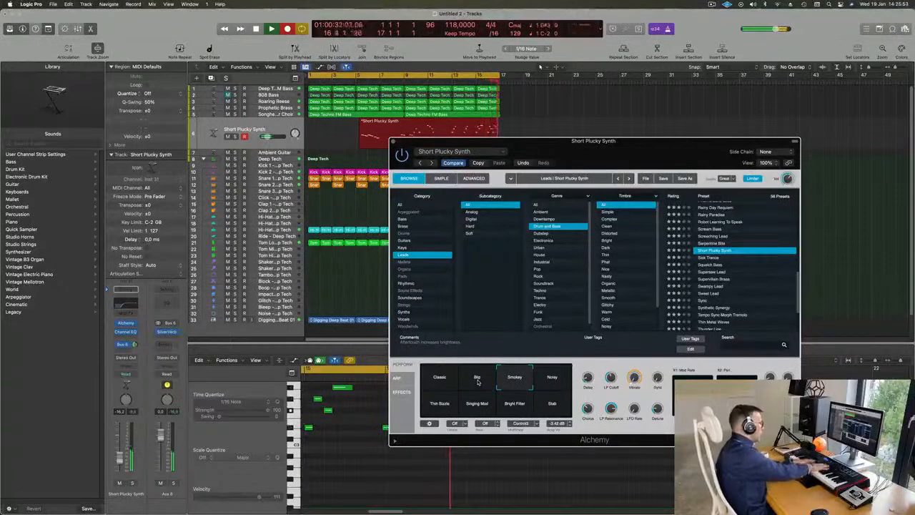
key(space)
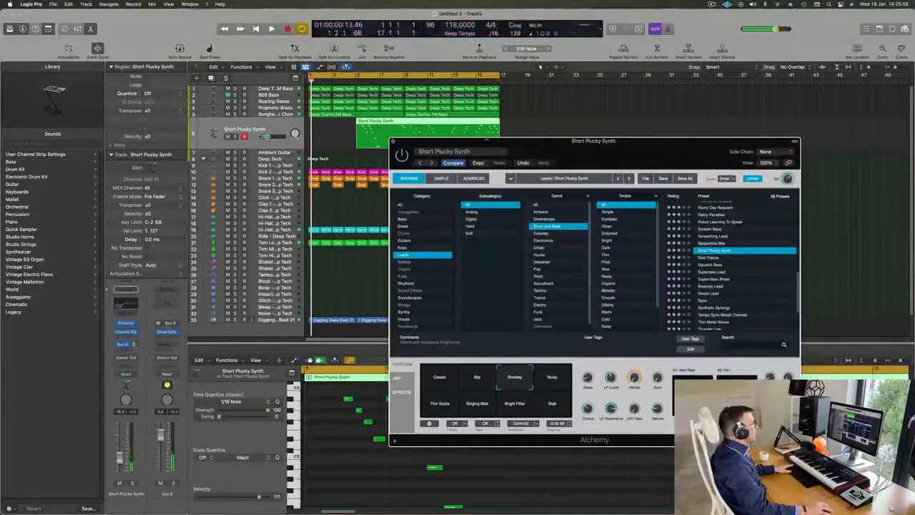
Split the recorded Short Plucky Synth region at bar 16, splitting the notes that cross the cut.
drag(488, 140, 443, 181)
key(space)
click(489, 127)
key(space)
key(space)
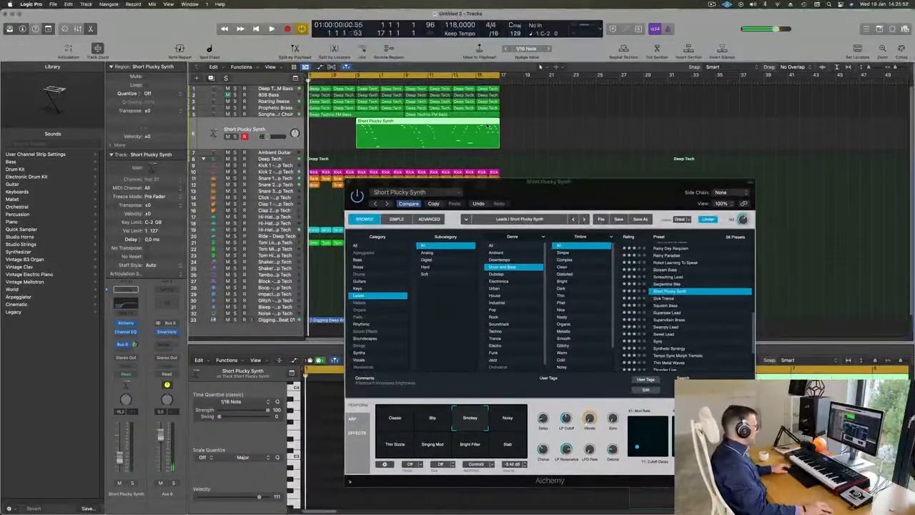
key(space)
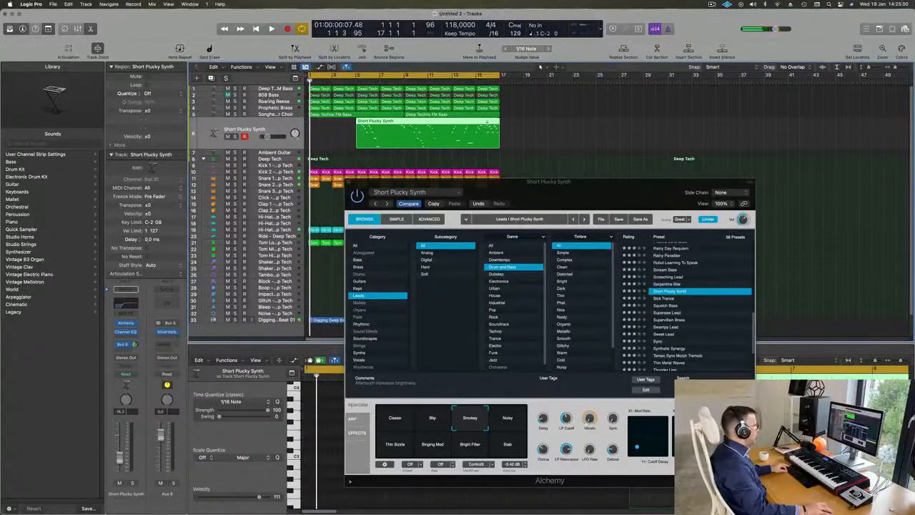
key(super+t)
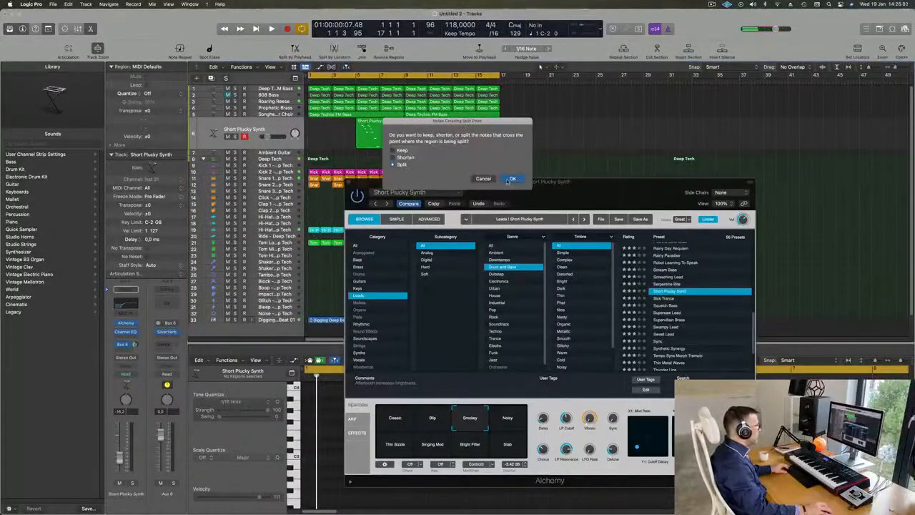
click(511, 179)
Delete the longer first part of the recording and move the remaining one-bar region to bar 1.
click(433, 131)
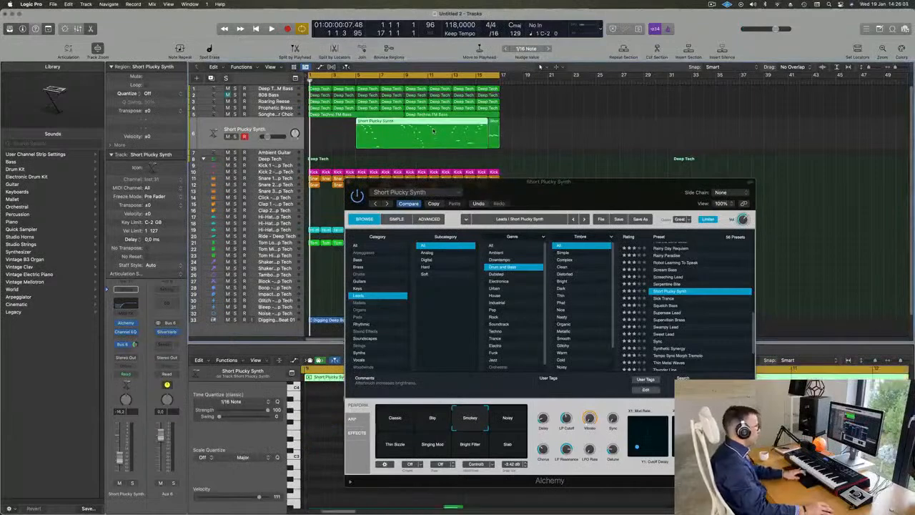
key(Delete)
drag(493, 126, 313, 132)
drag(572, 182, 822, 135)
key(space)
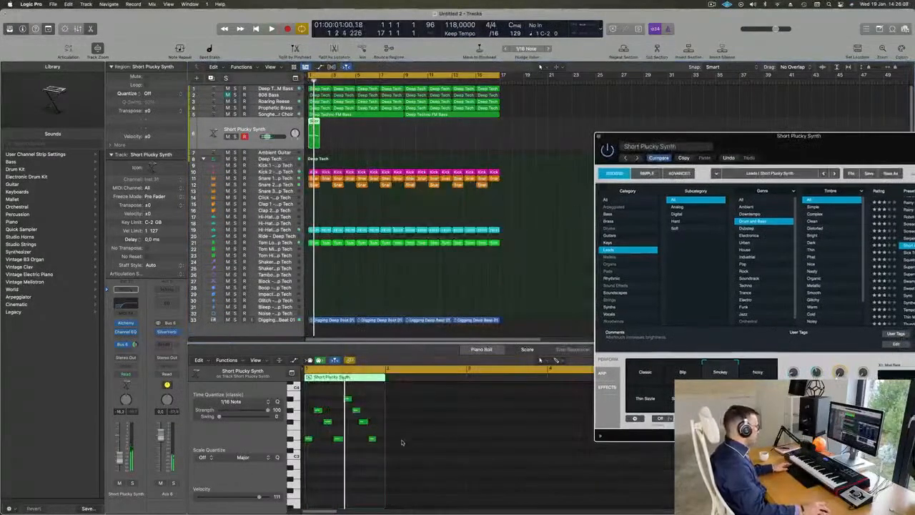
Quantize all notes in the one-bar Short Plucky Synth region to 1/16 and set their velocity to 50.
click(352, 488)
key(super+a)
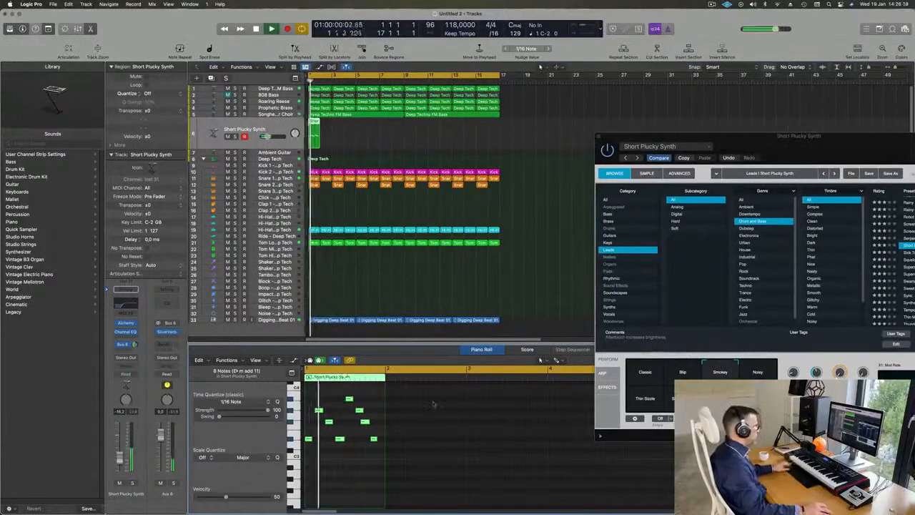
drag(783, 146, 625, 160)
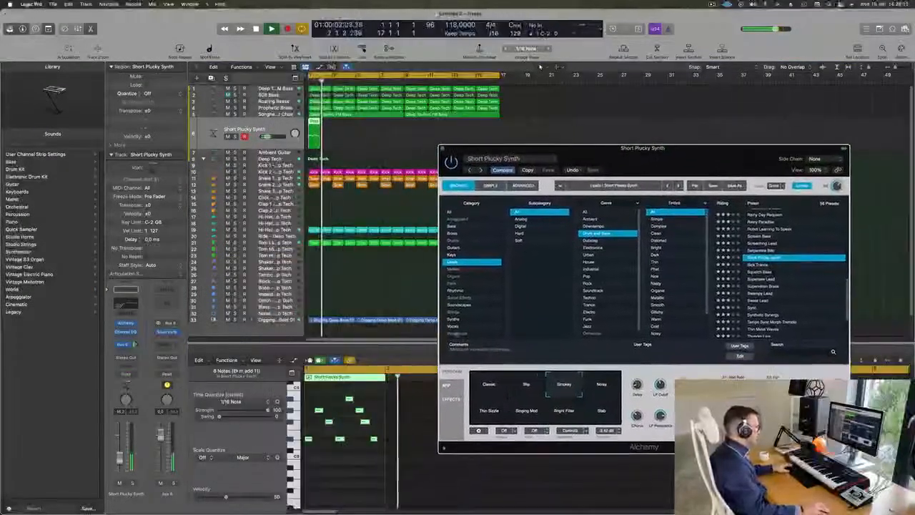
key(space)
key(space)
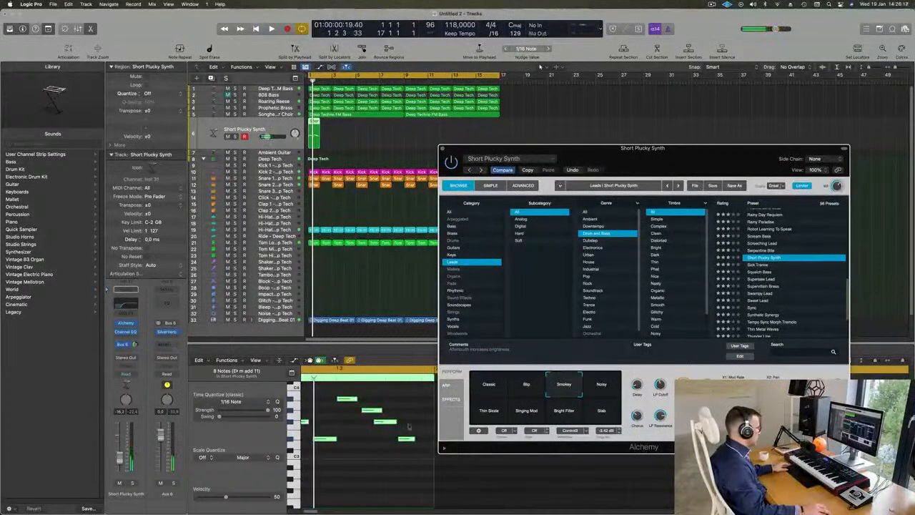
Shift the region's last two notes one sixteenth later and repeat the one-bar region across all sixteen bars.
drag(411, 421, 395, 449)
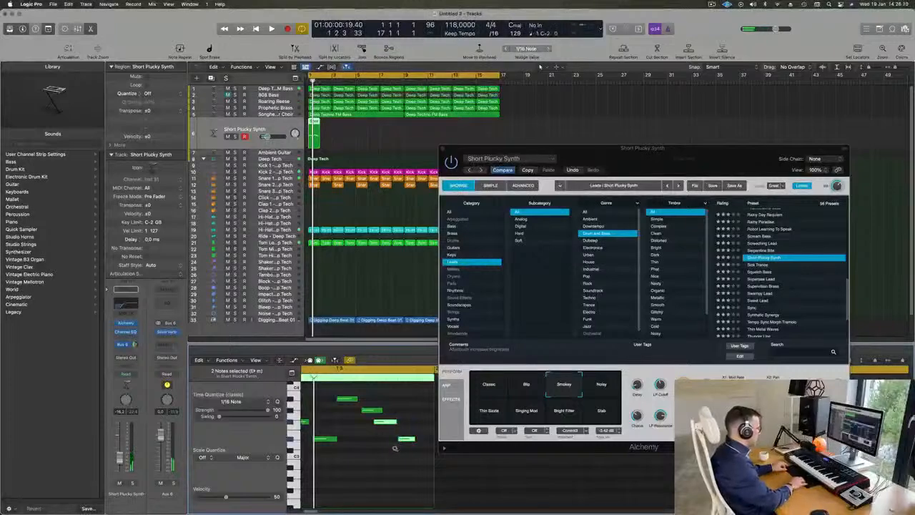
key(v)
key(space)
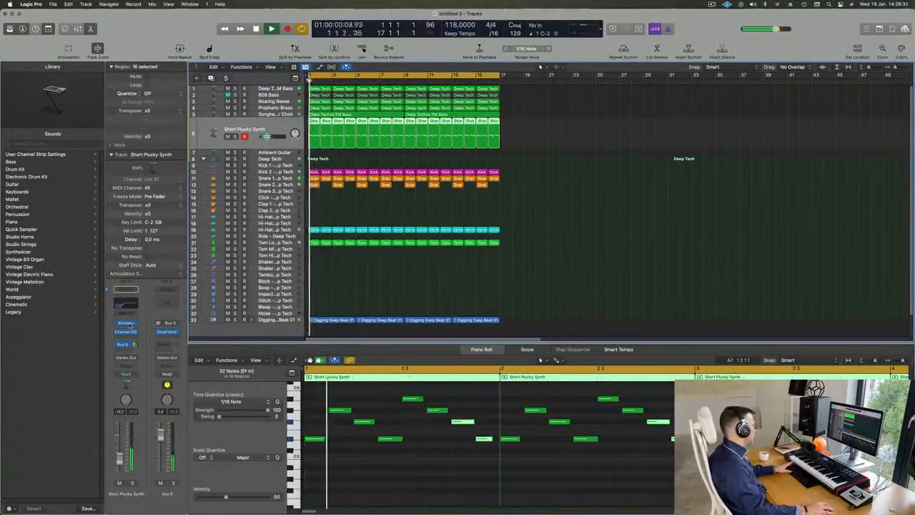
Open the Short Plucky Synth track's Alchemy instrument, audition its Noisy and Stab snapshots and fine-tune the track volume.
click(128, 324)
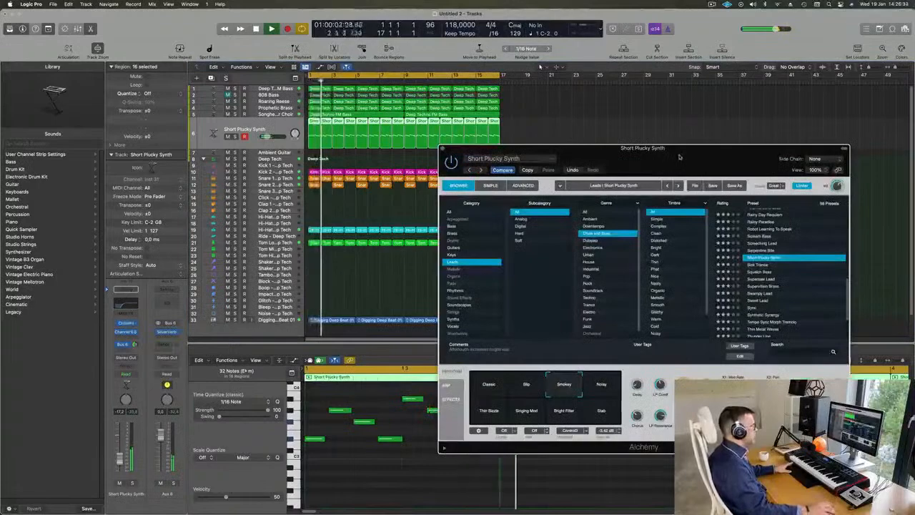
drag(680, 157, 536, 61)
click(455, 297)
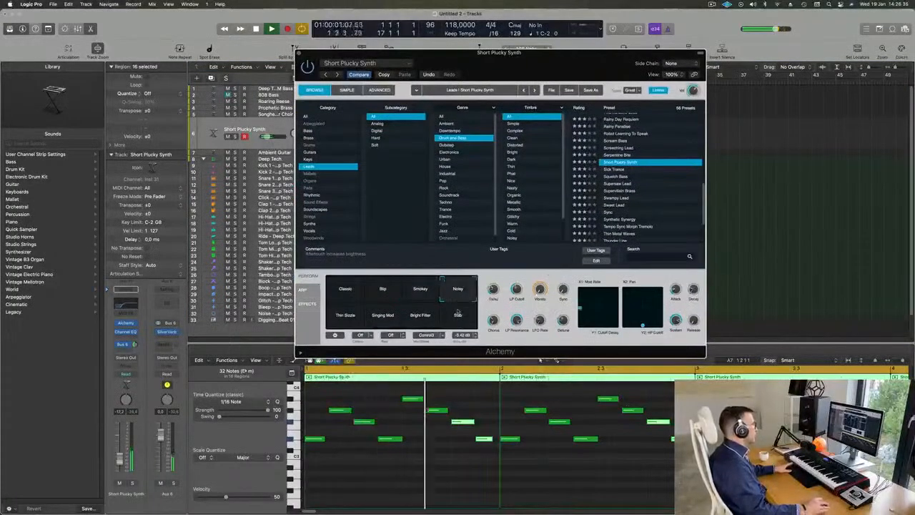
click(460, 319)
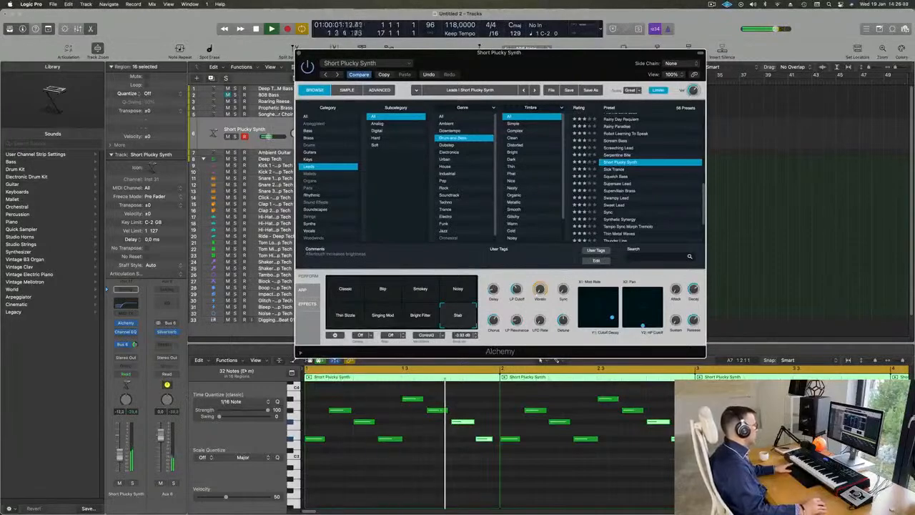
drag(119, 456, 120, 455)
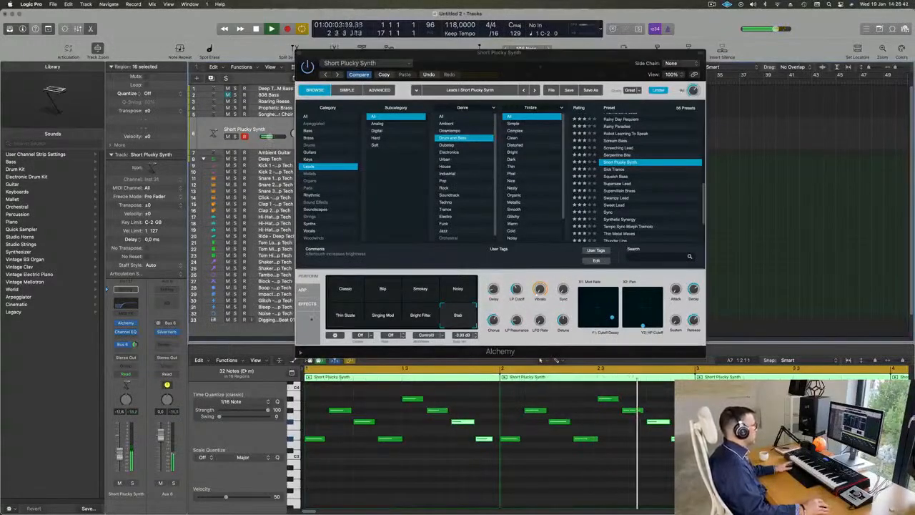
Audition the remaining Alchemy snapshots and settle on a blend between Smokey, Noisy, Bright Filter and Stab.
click(408, 326)
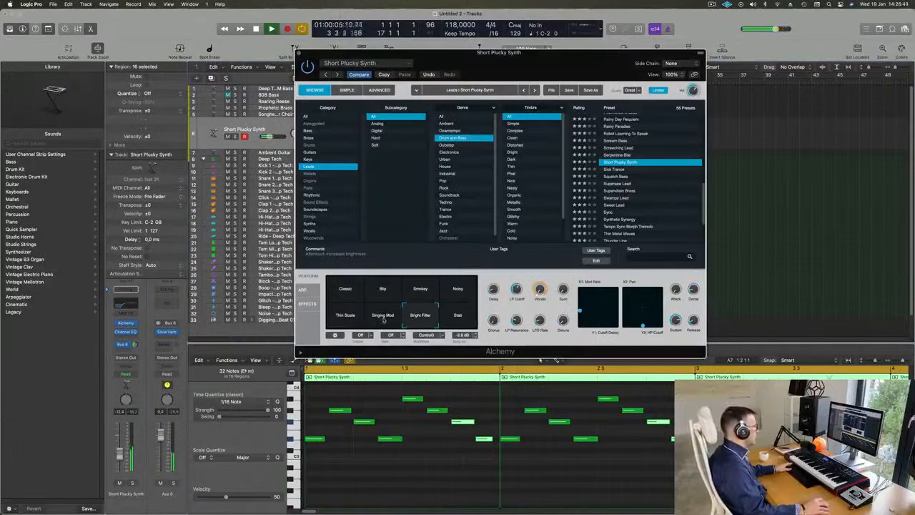
click(380, 322)
click(347, 313)
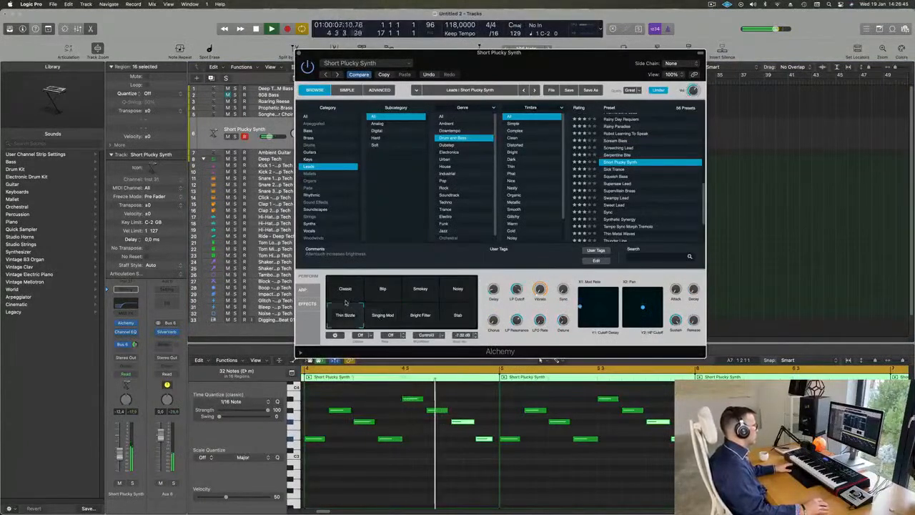
click(346, 293)
click(380, 284)
click(424, 287)
click(465, 286)
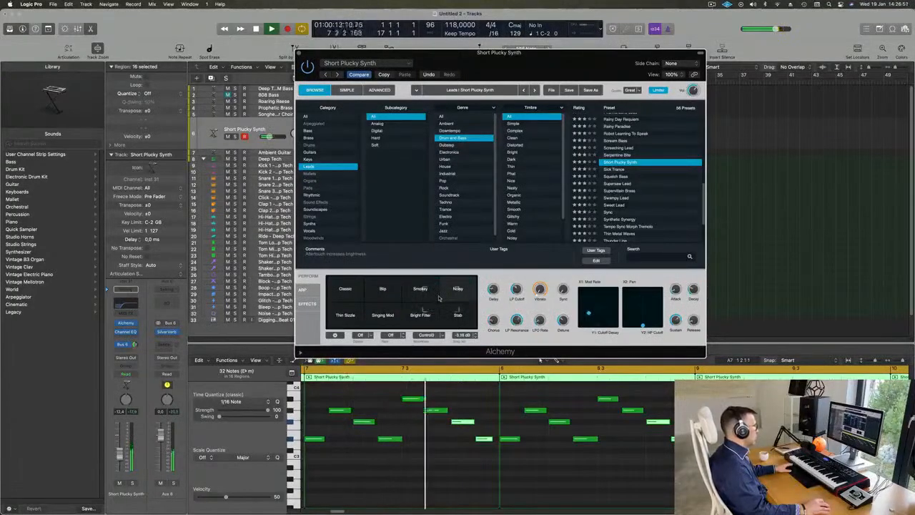
click(437, 297)
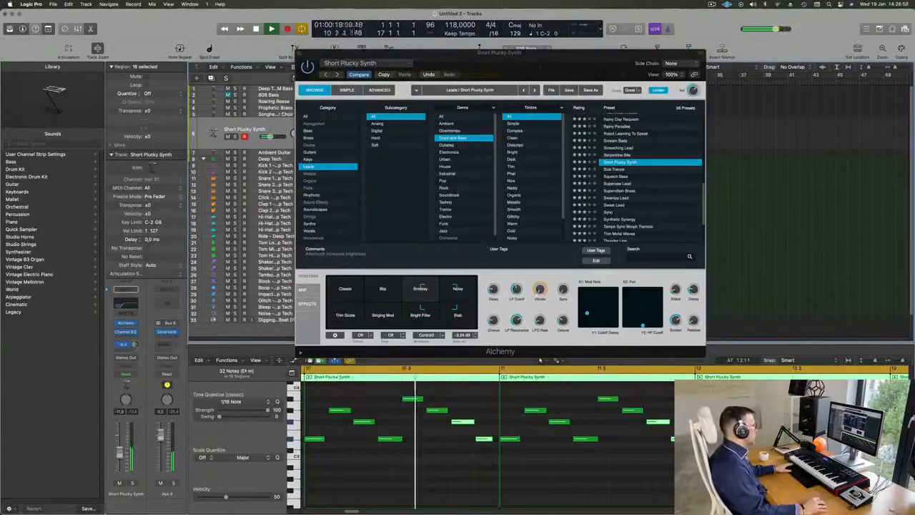
drag(501, 53, 706, 66)
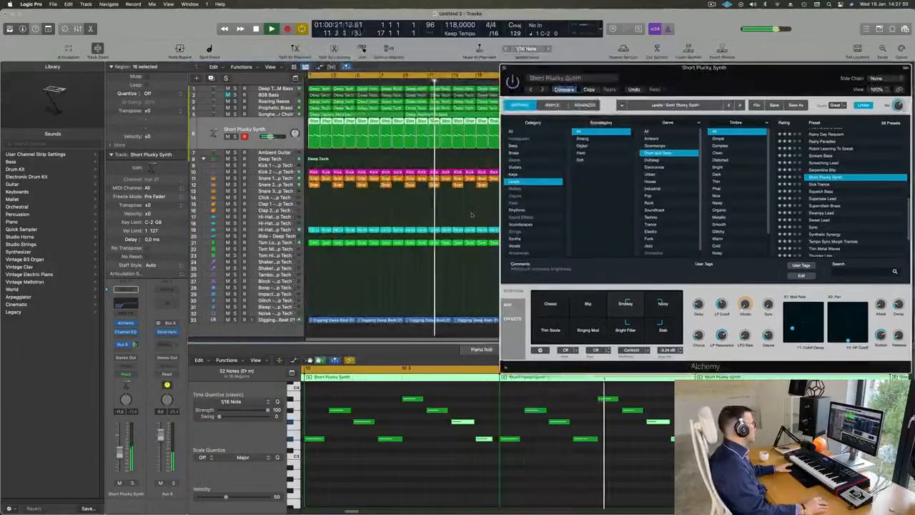
Insert a Compressor after the Channel EQ on the Short Plucky Synth and side-chain it to Kick 2 - Deep Tech (Inst 3).
click(129, 337)
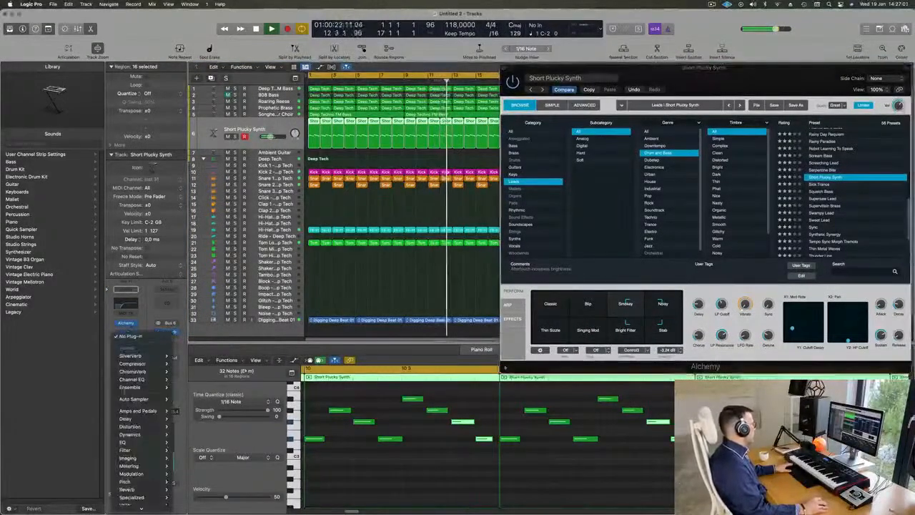
mouse_move(141, 363)
click(189, 365)
drag(623, 100, 592, 99)
click(656, 111)
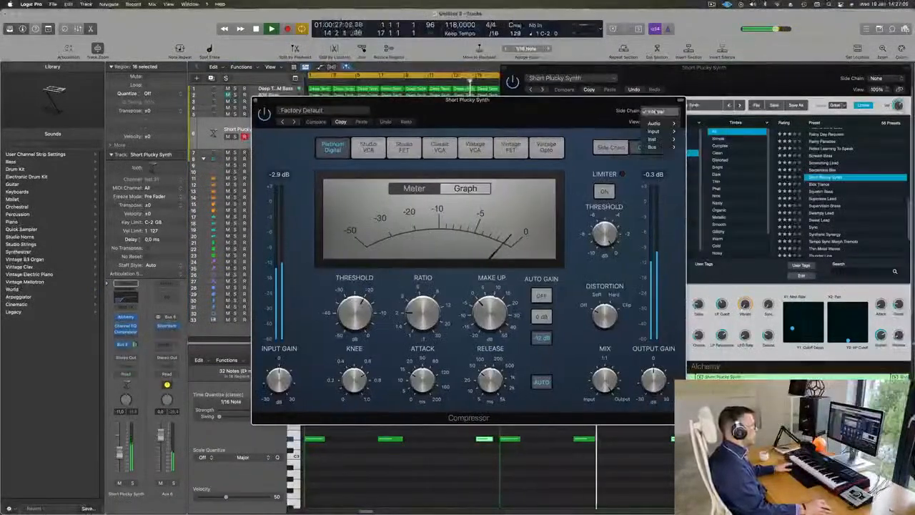
mouse_move(665, 140)
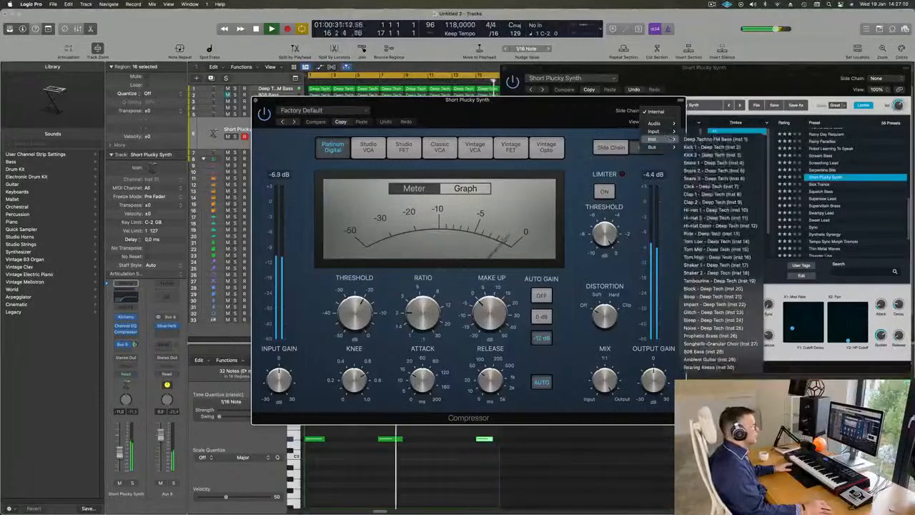
click(713, 156)
drag(563, 110, 643, 108)
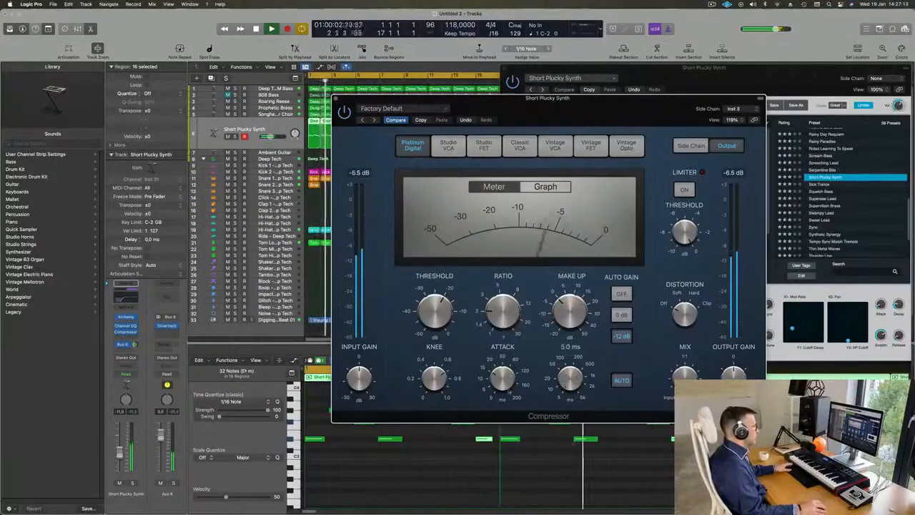
Fine-tune the Compressor's ratio and close the Compressor and Alchemy windows.
drag(492, 315, 492, 310)
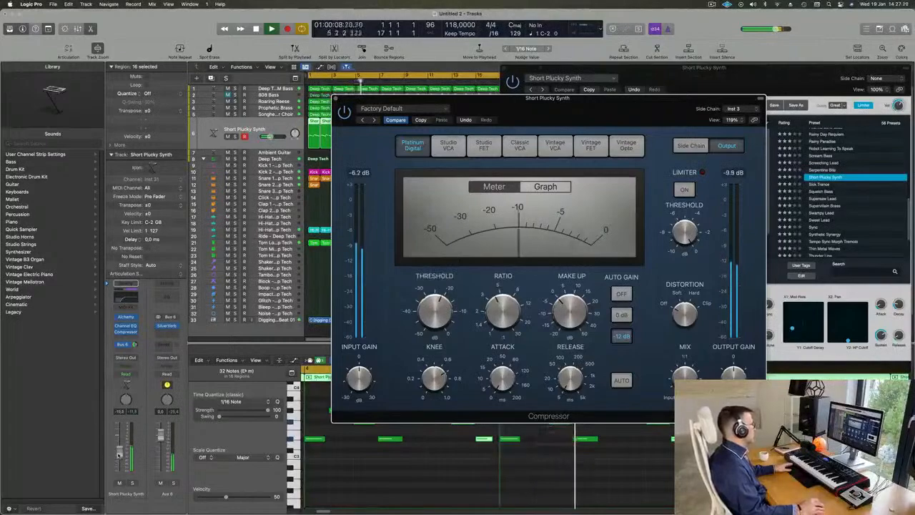
click(338, 98)
drag(673, 68, 568, 138)
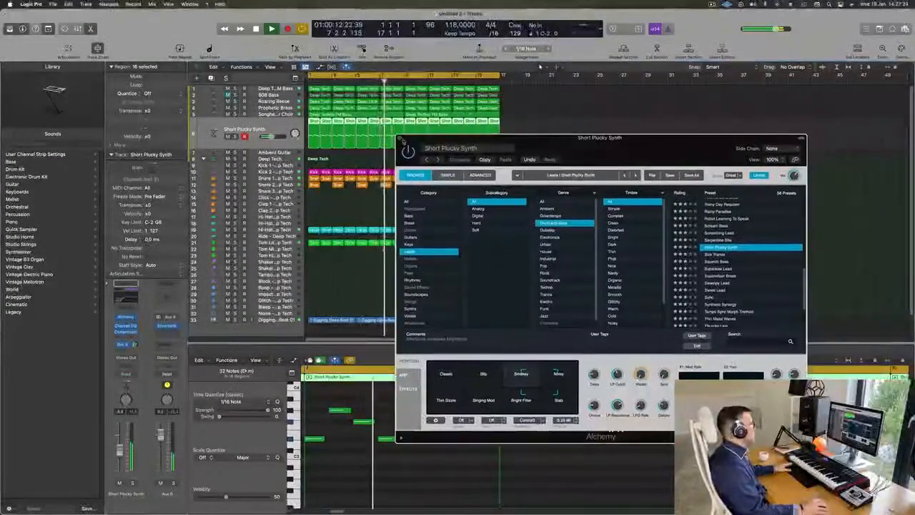
Mute the other bass and synth layers so only Roaring Reese plays with the Short Plucky Synth and the drums.
key(super+Left)
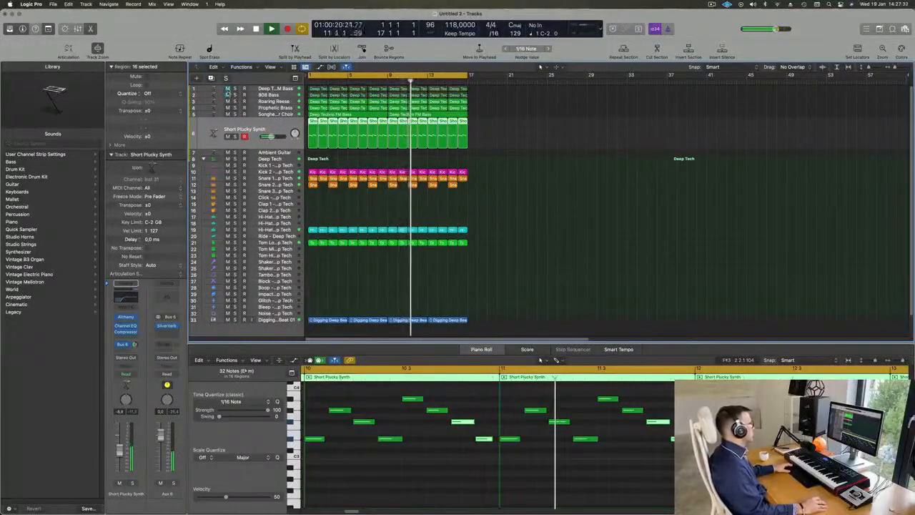
click(227, 101)
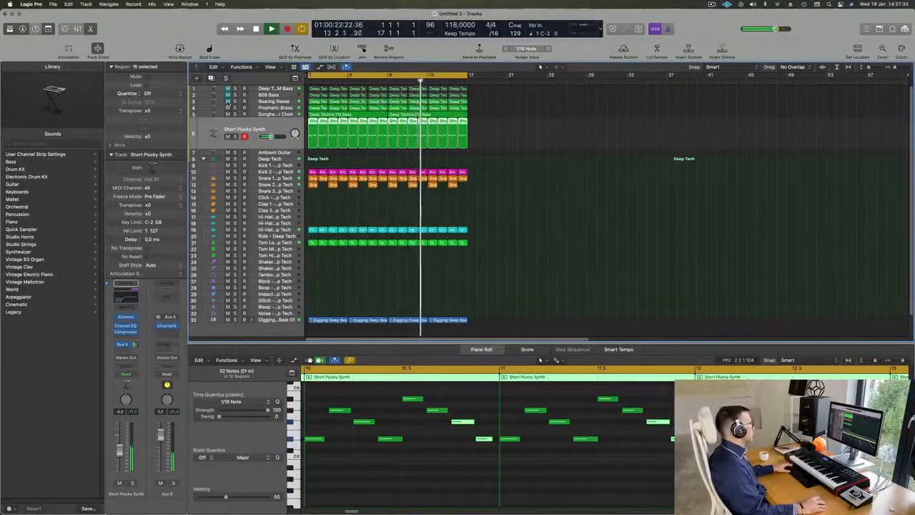
click(228, 108)
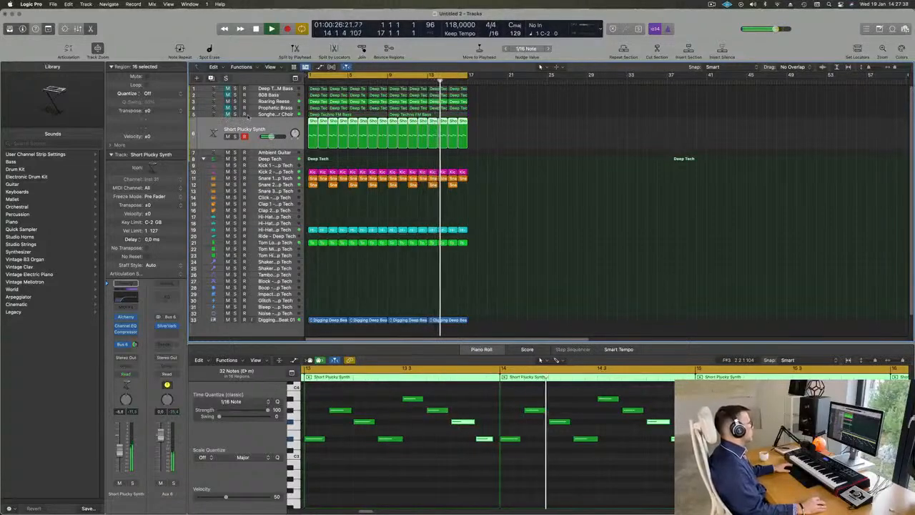
scroll(532, 169, up, 1)
scroll(422, 157, down, 2)
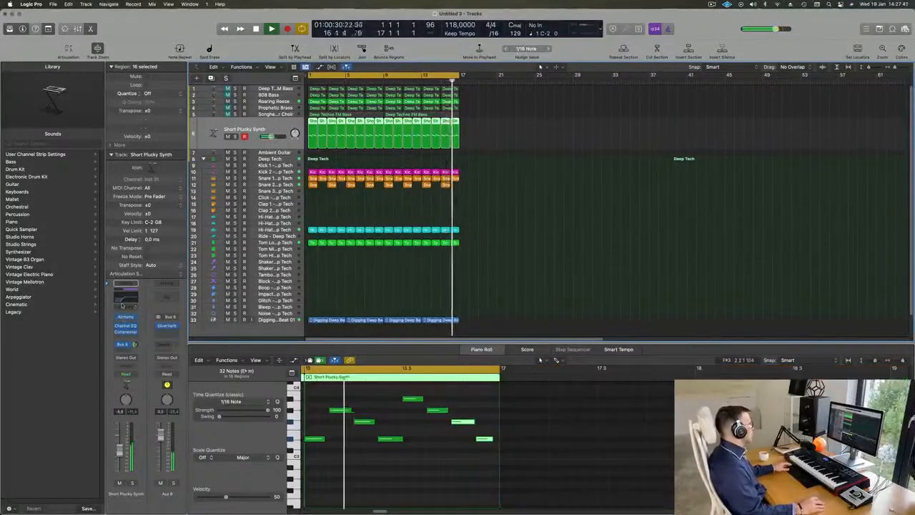
Lower the low-cut frequency slightly in the Short Plucky Synth's Channel EQ and close the plug-in.
click(125, 325)
drag(527, 256, 509, 249)
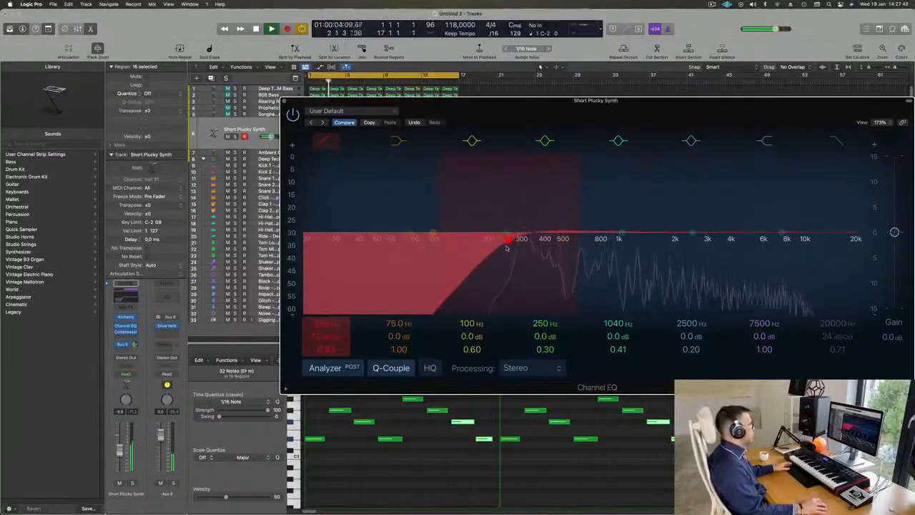
click(284, 102)
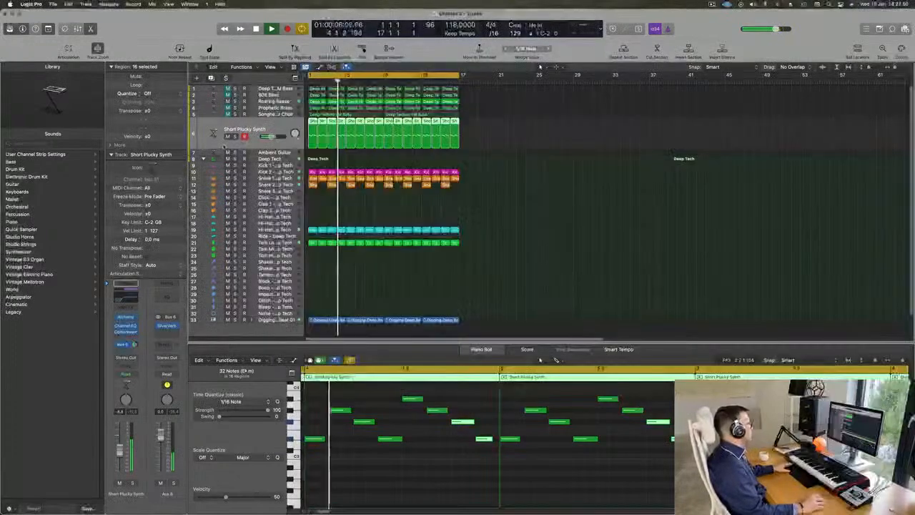
Select the Roaring Reese track, move to the Songhellir-Granular Choir track and unmute the choir.
key(Up)
key(Up)
key(Up)
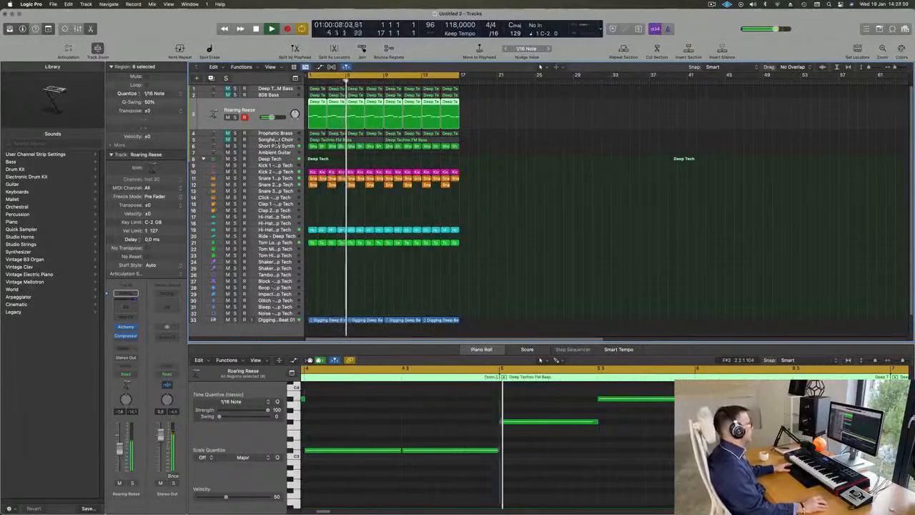
click(276, 136)
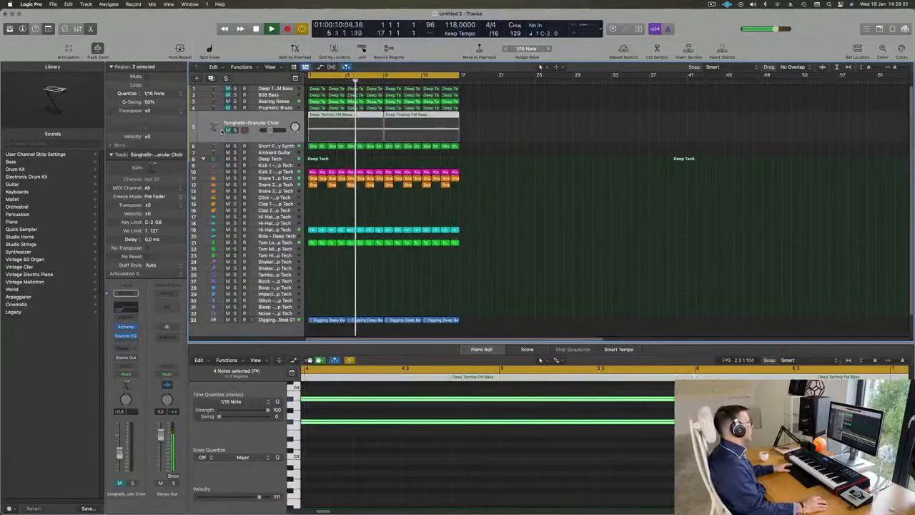
click(213, 129)
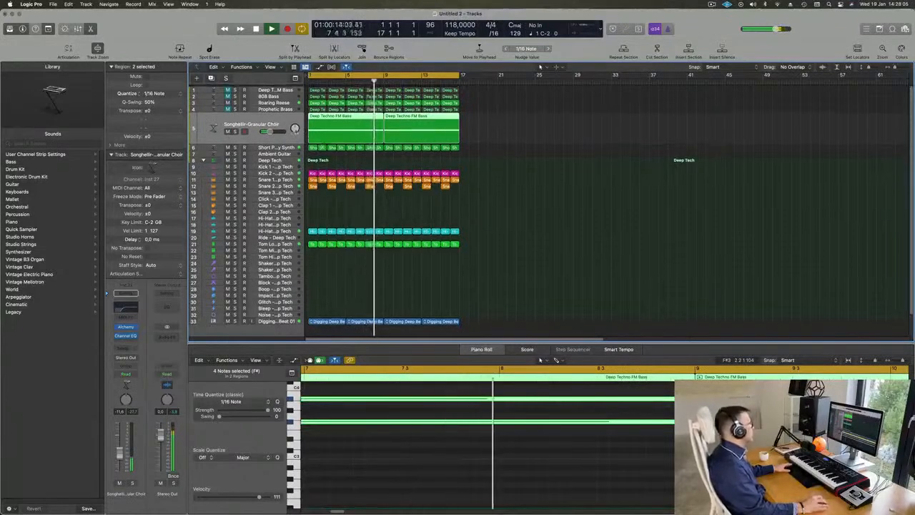
Bring the Prophetic Brass and Deep Techno FM Bass tracks back in by unmuting them, leaving the 808 Bass muted.
click(214, 95)
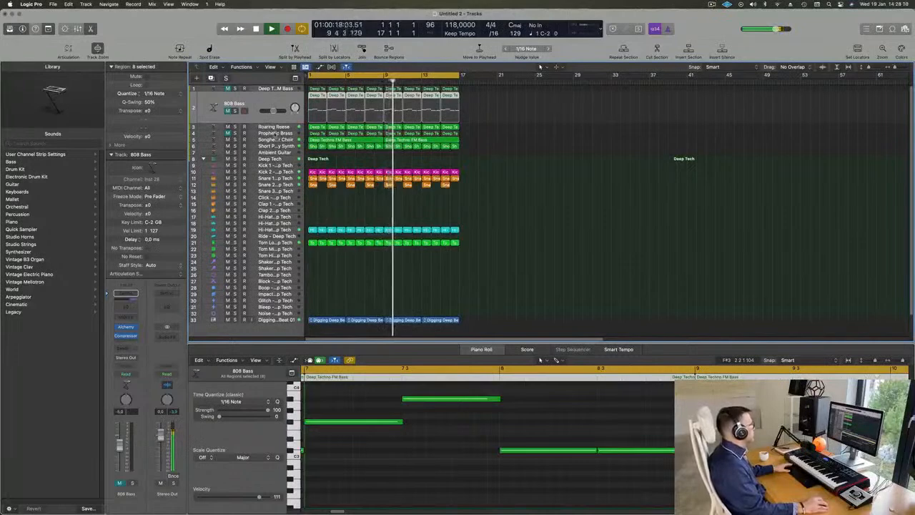
click(275, 133)
click(228, 124)
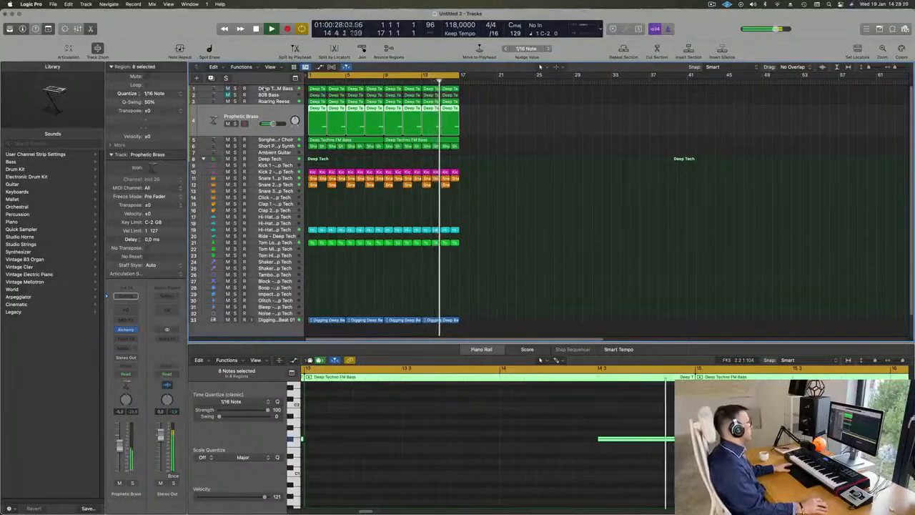
click(263, 88)
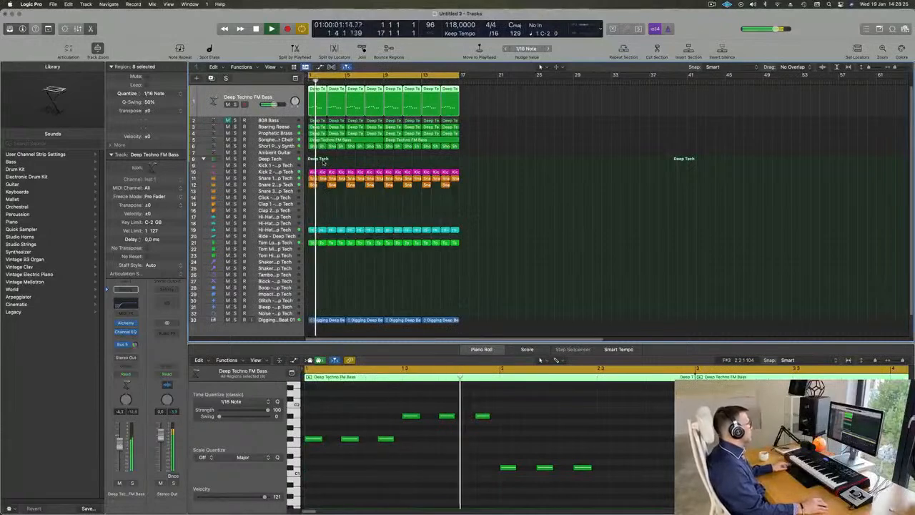
Select the Short Plucky Synth track, deselect its regions and review the sixteen-bar arrangement during playback.
scroll(323, 162, down, 2)
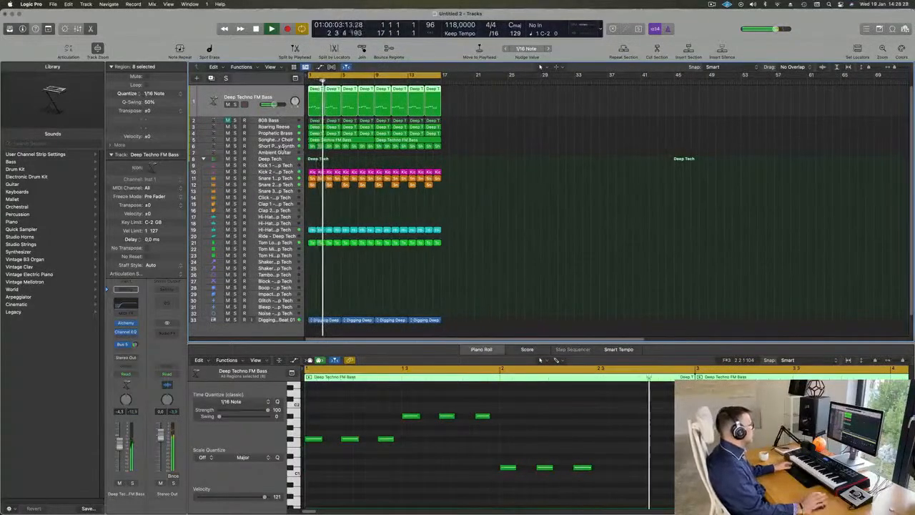
click(279, 146)
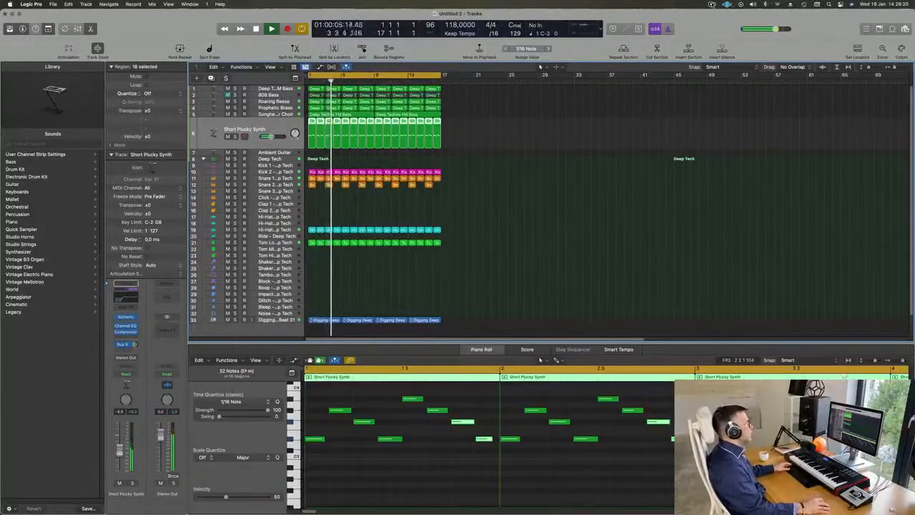
click(713, 5)
click(542, 109)
click(523, 113)
scroll(499, 136, down, 3)
scroll(499, 136, up, 2)
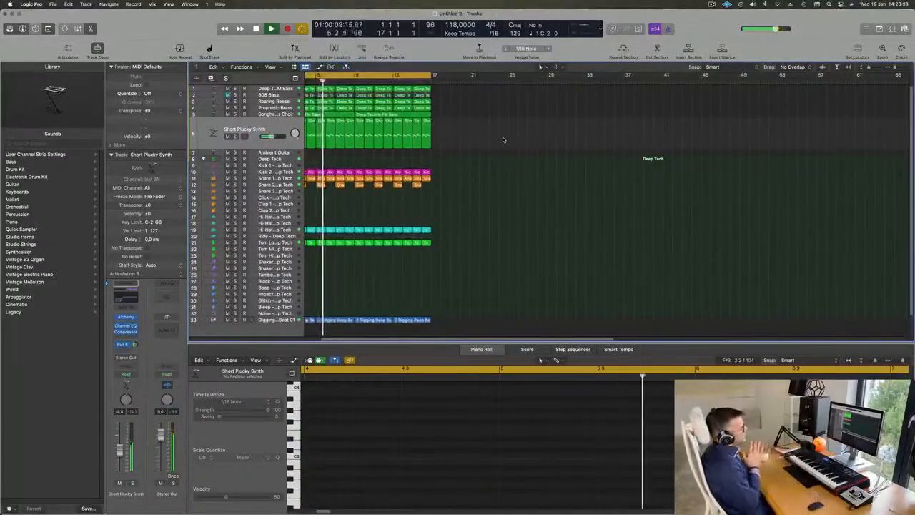